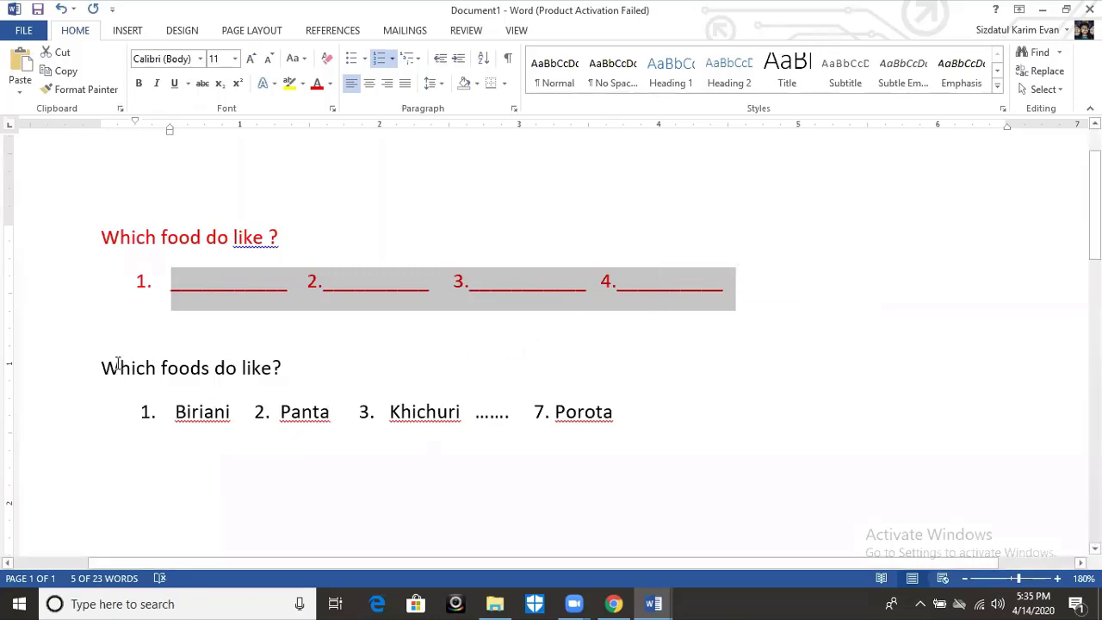
# Step: Launch Excel 2013, dismiss the activation wizard and create a blank workbook
pyautogui.moveTo(101, 366); pyautogui.dragTo(632, 410)
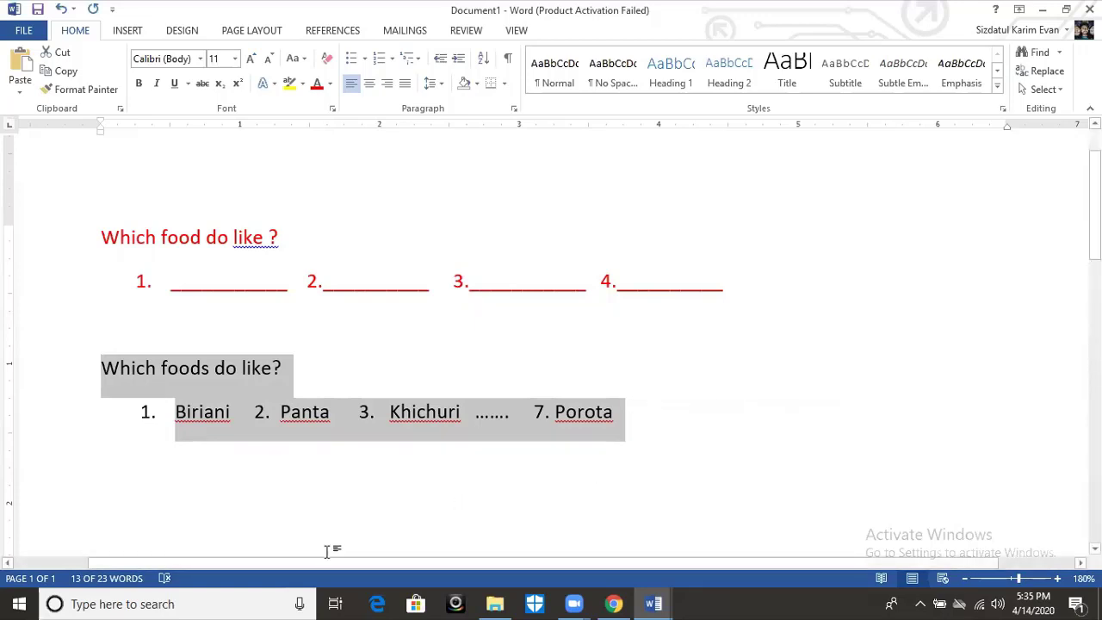
pyautogui.click(130, 603)
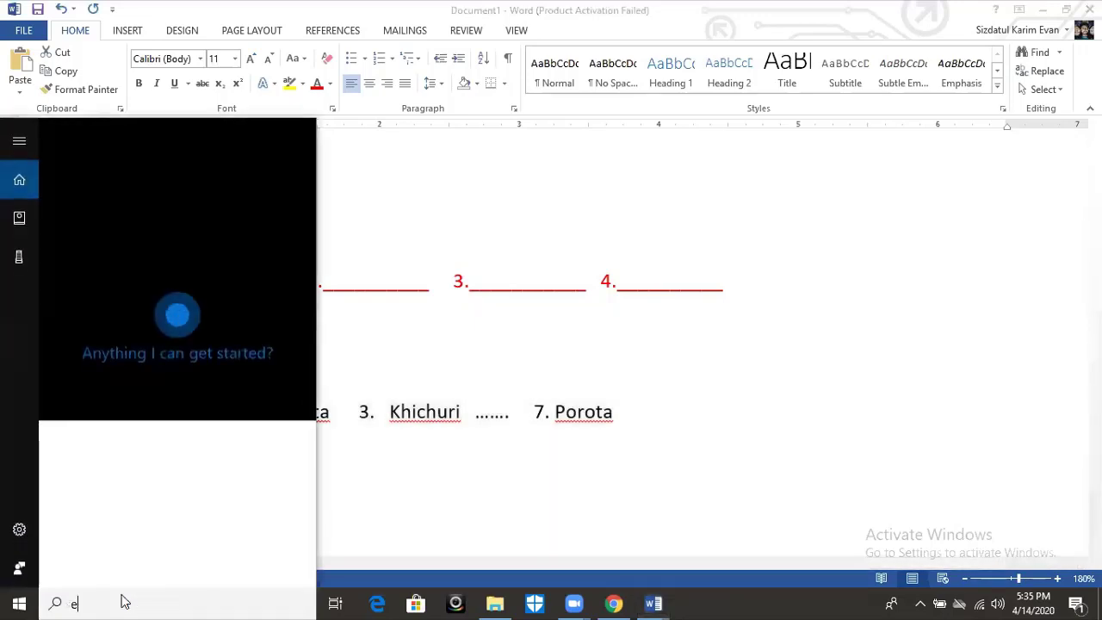
pyautogui.write('exce')
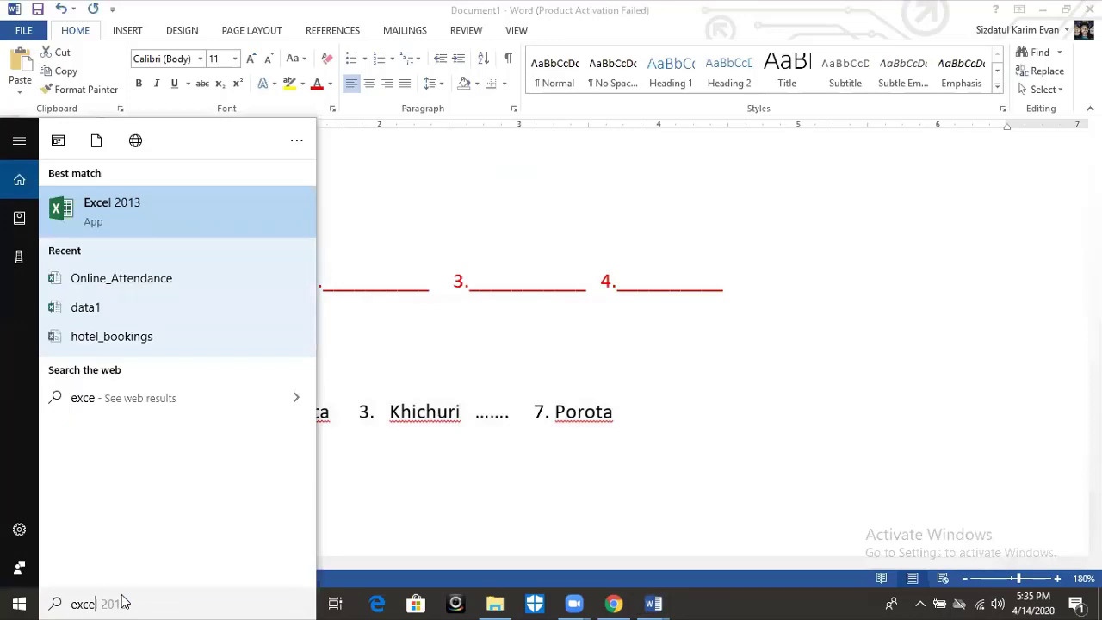
pyautogui.press('Return')
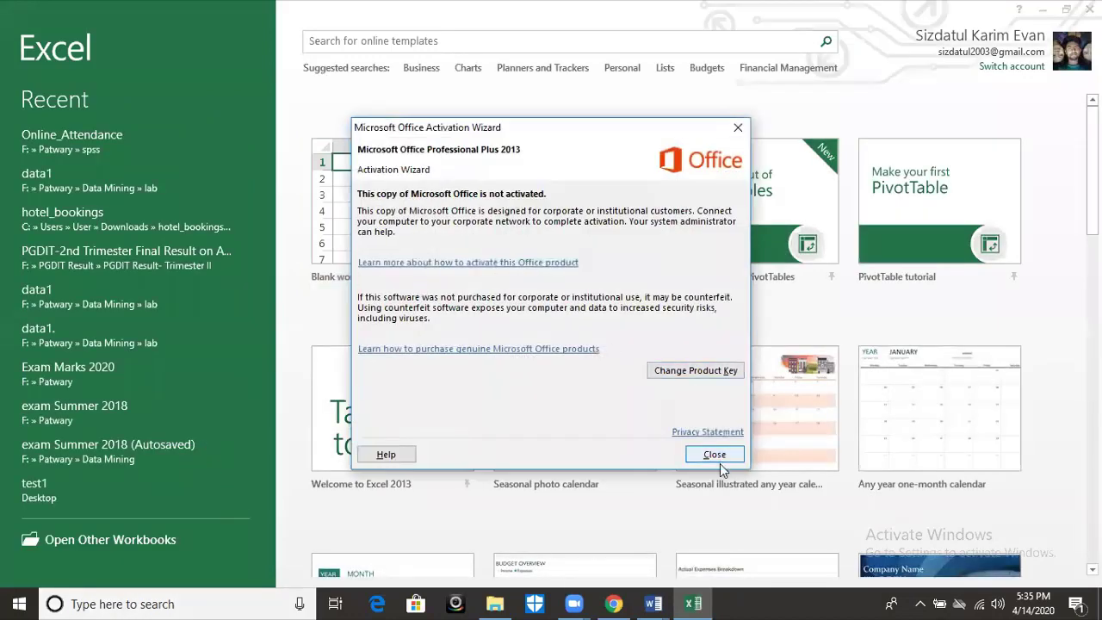
pyautogui.click(717, 458)
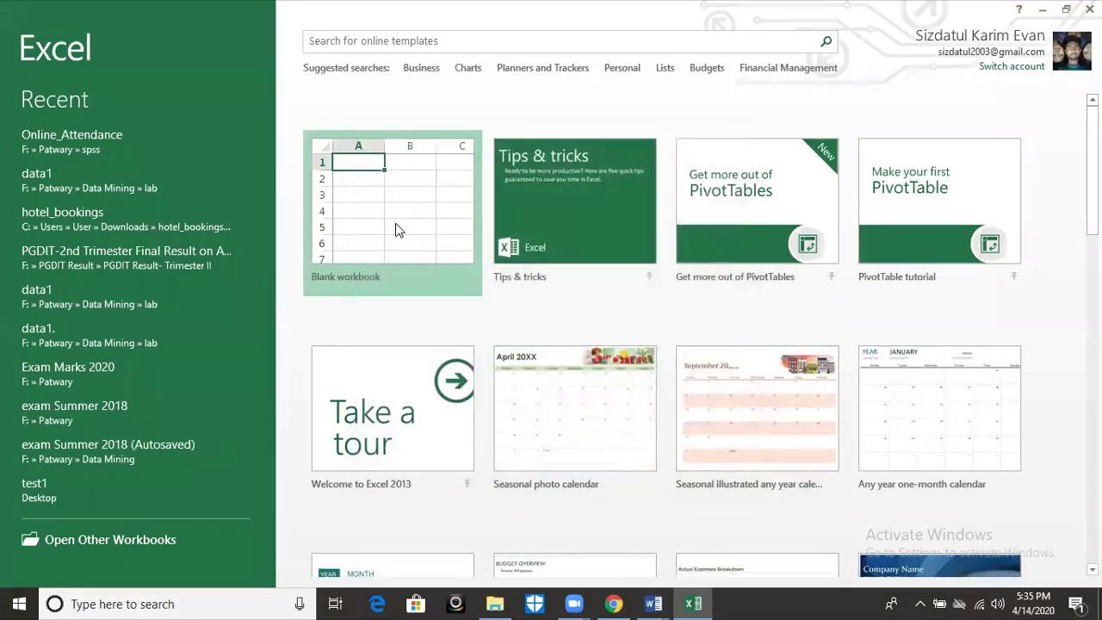
pyautogui.click(396, 230)
pyautogui.click(398, 224)
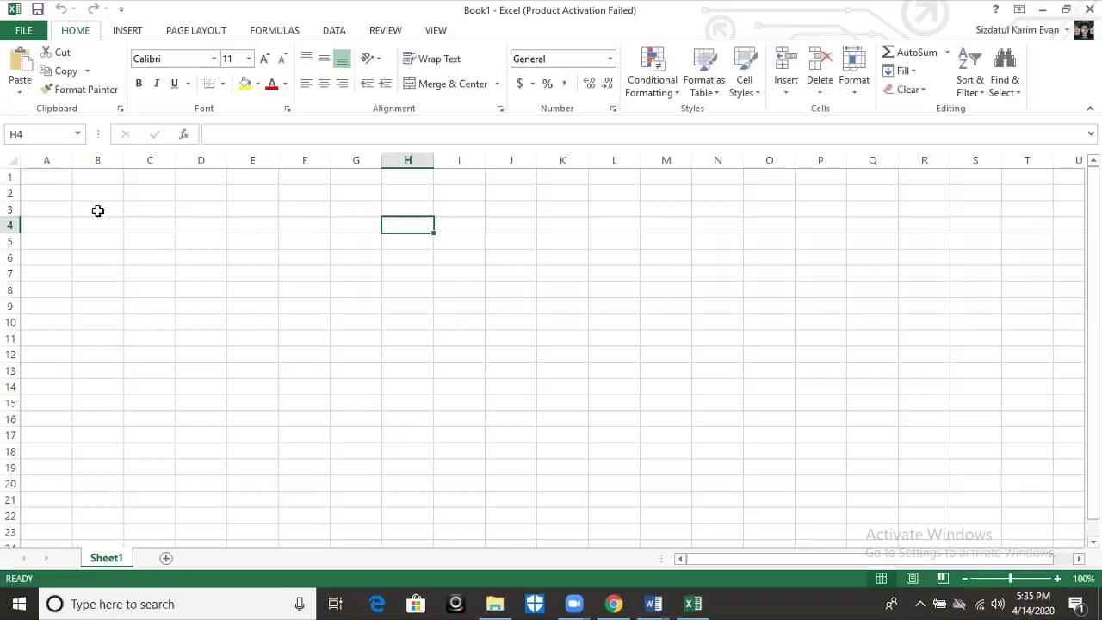
# Step: Enter the heading person_id in cell A1 and widen column A slightly so the text fits
pyautogui.click(47, 191)
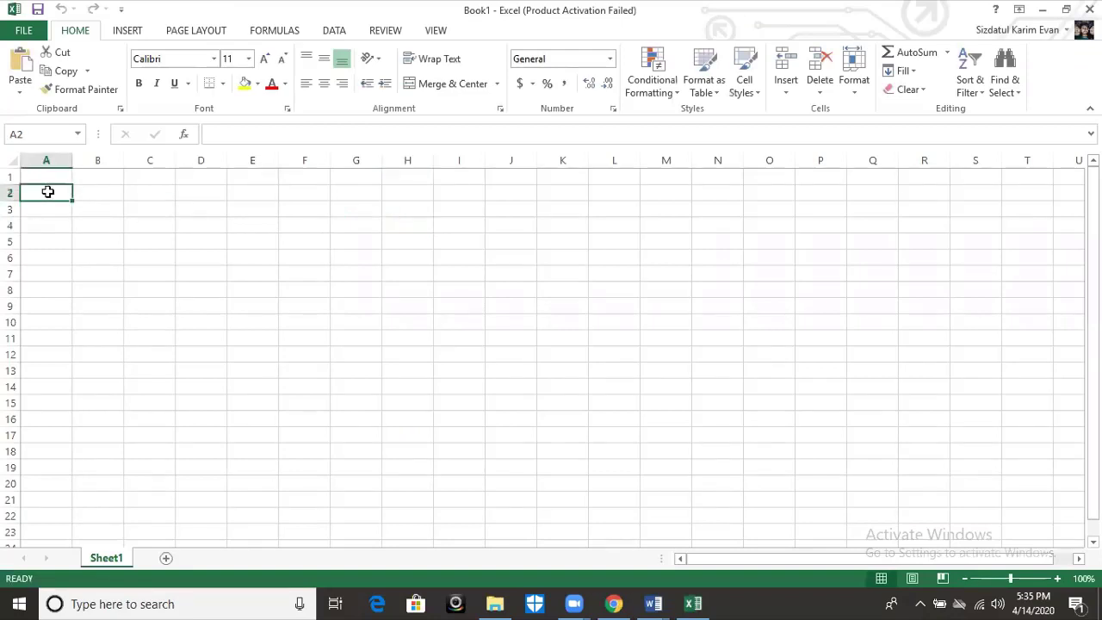
pyautogui.press('Up')
pyautogui.write('p')
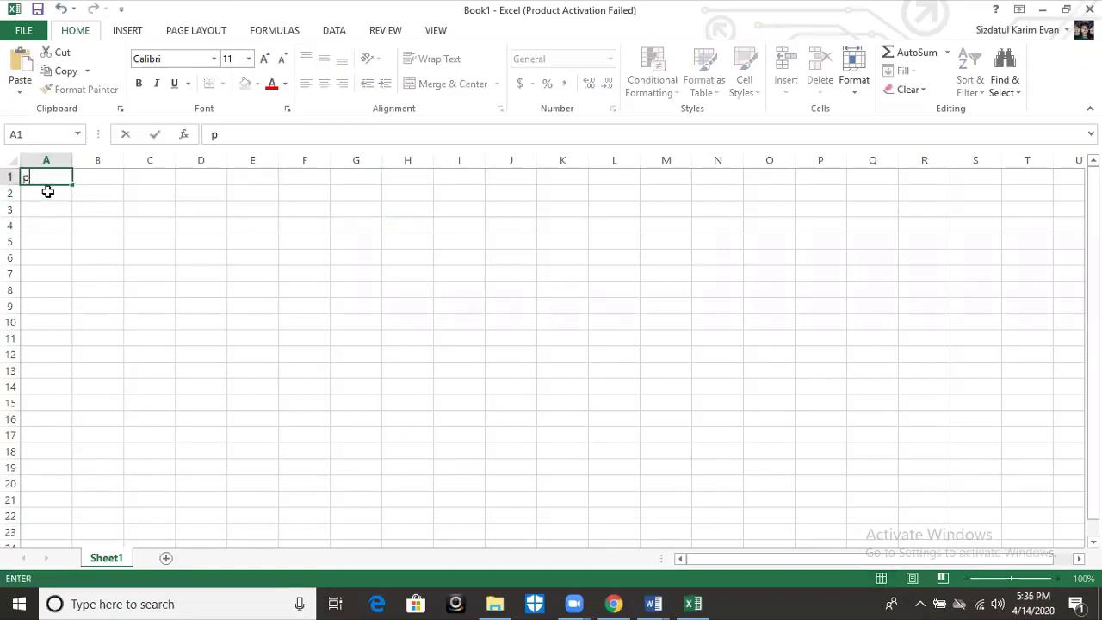
pyautogui.write('erson_id')
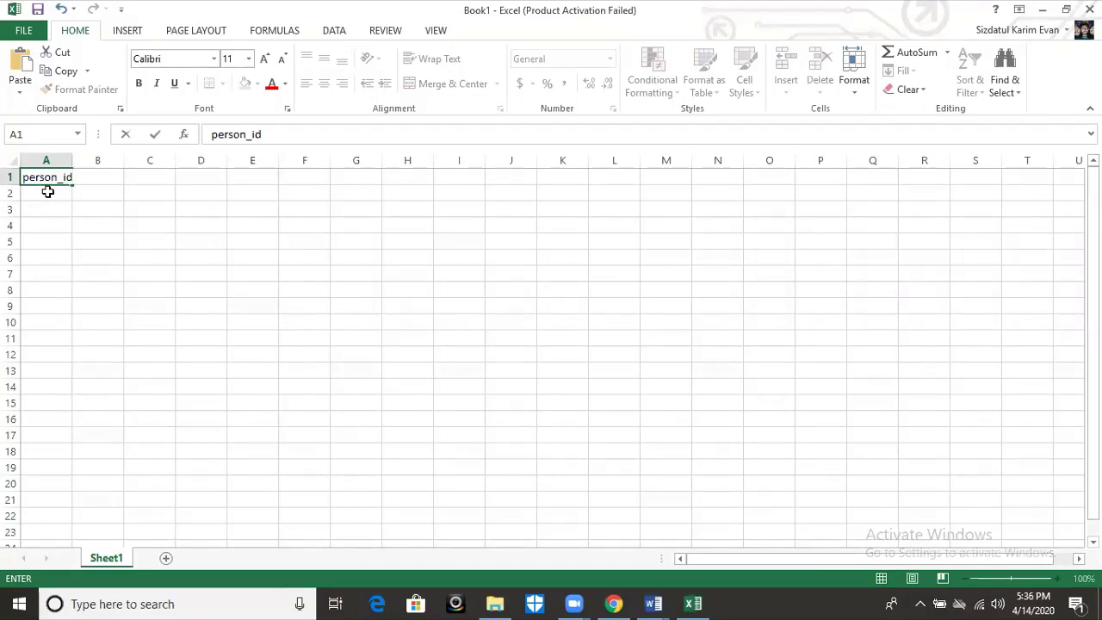
pyautogui.press('Tab')
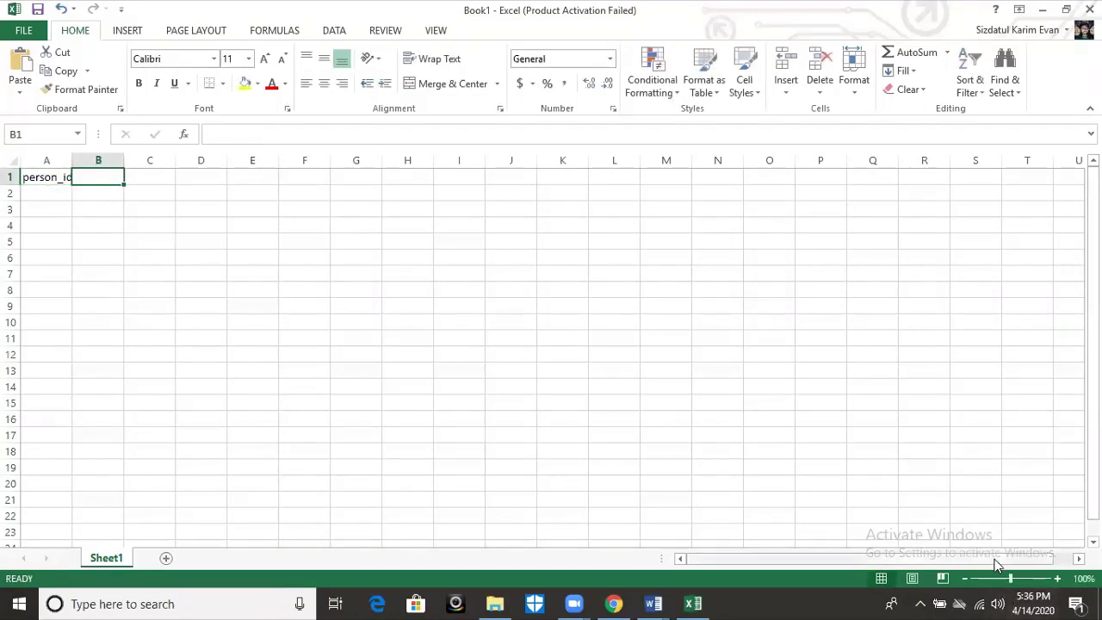
pyautogui.moveTo(1012, 579); pyautogui.dragTo(1017, 579)
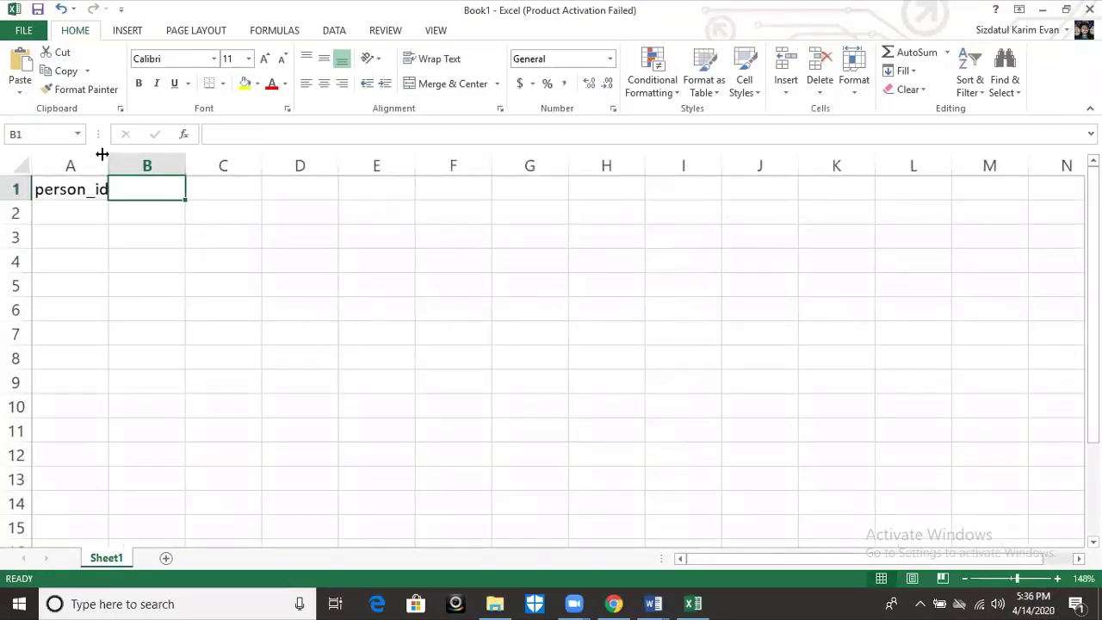
pyautogui.moveTo(102, 153); pyautogui.dragTo(126, 158)
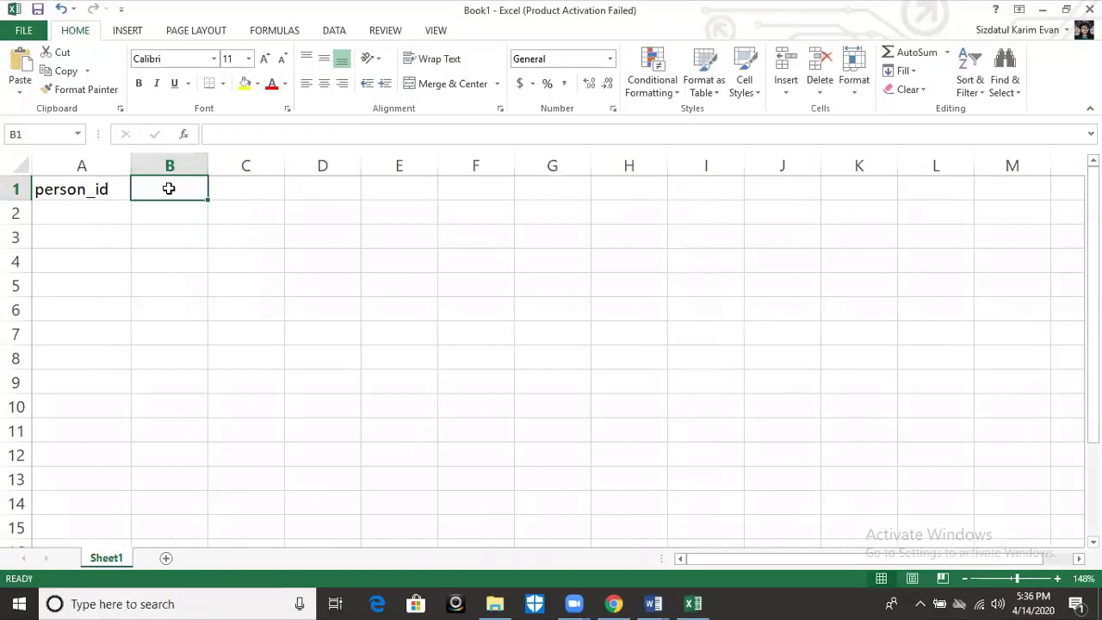
# Step: Enter the food headings Biriani in cell B1 and Plain_rice in cell C1
pyautogui.write('R')
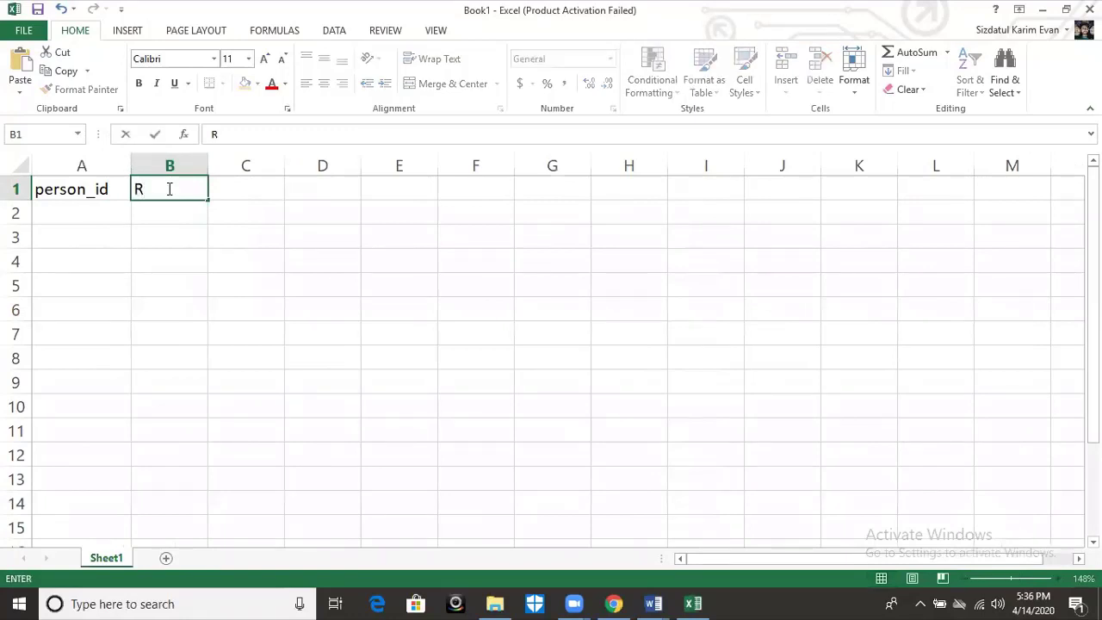
pyautogui.press('BackSpace')
pyautogui.write('Biriani')
pyautogui.press('Tab')
pyautogui.write('R')
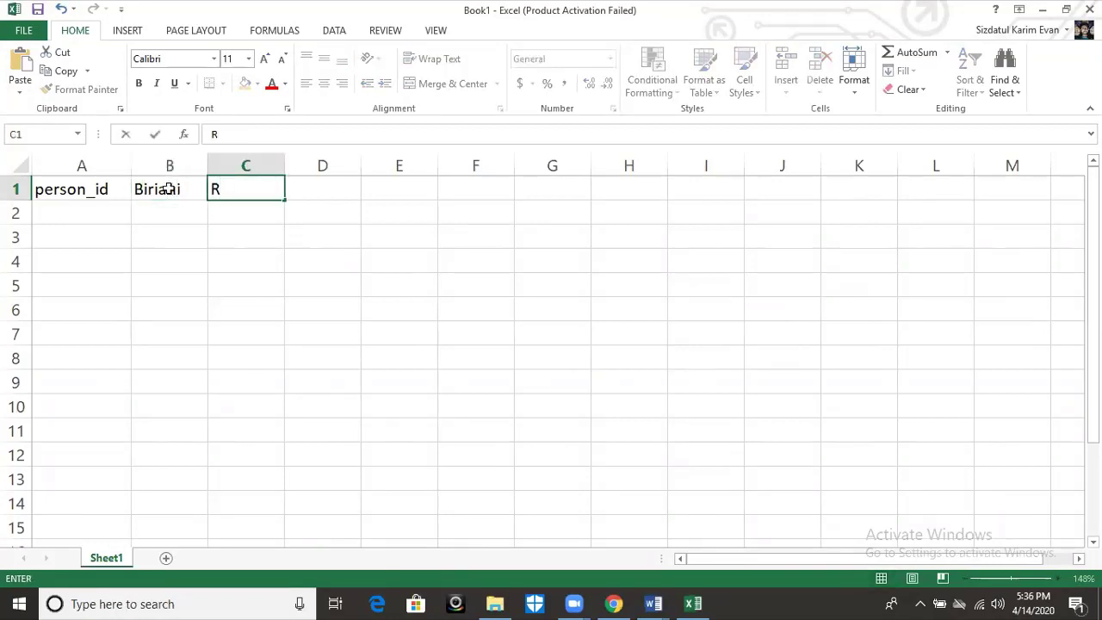
pyautogui.press('BackSpace')
pyautogui.write('Plain_rice')
pyautogui.press('Tab')
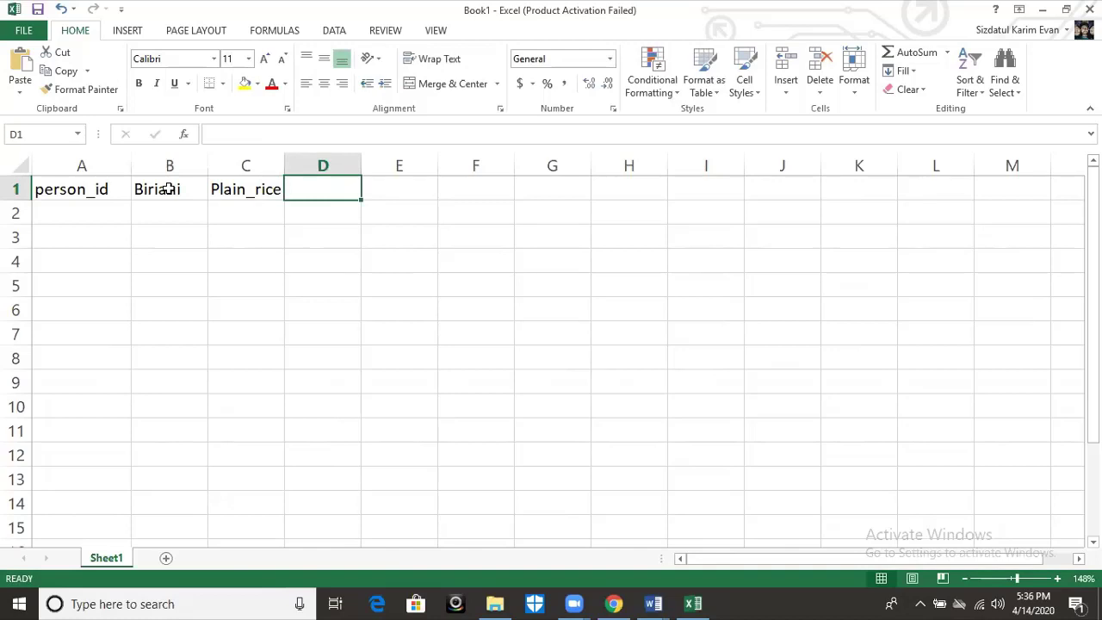
# Step: Add the food headings Khicuri in cell D1 and Porota in cell E1
pyautogui.write('K')
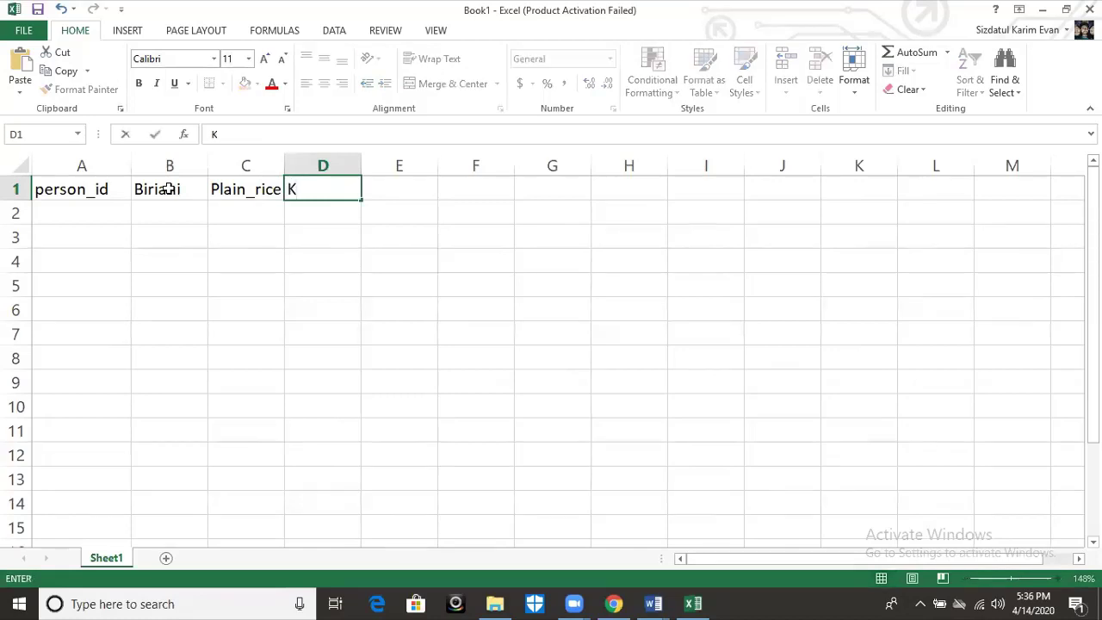
pyautogui.write('hicuri')
pyautogui.press('Tab')
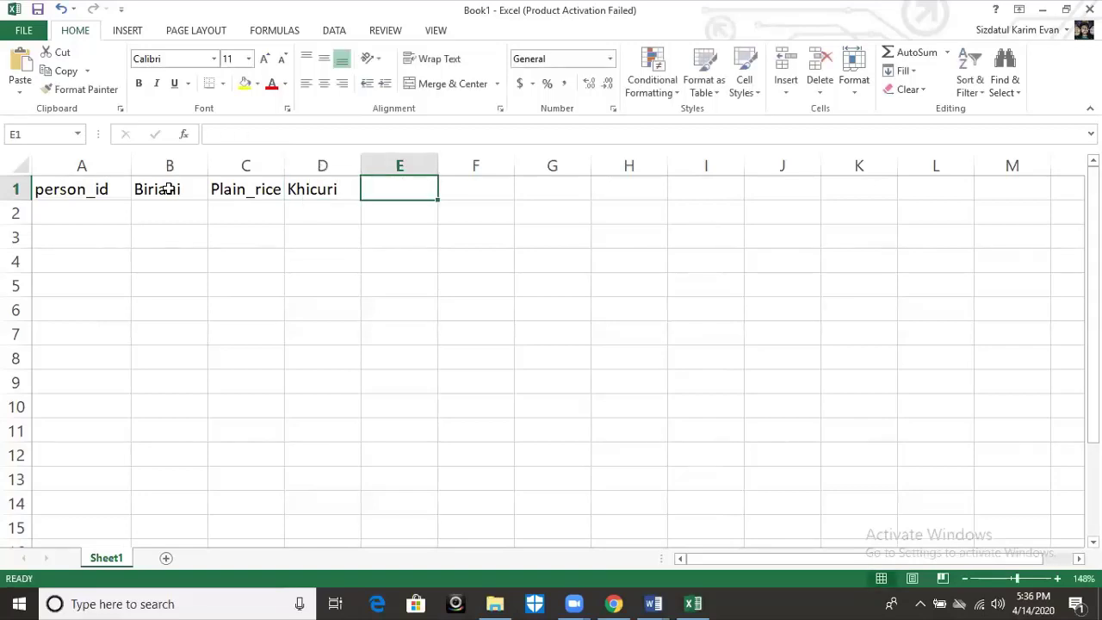
pyautogui.write('Porota')
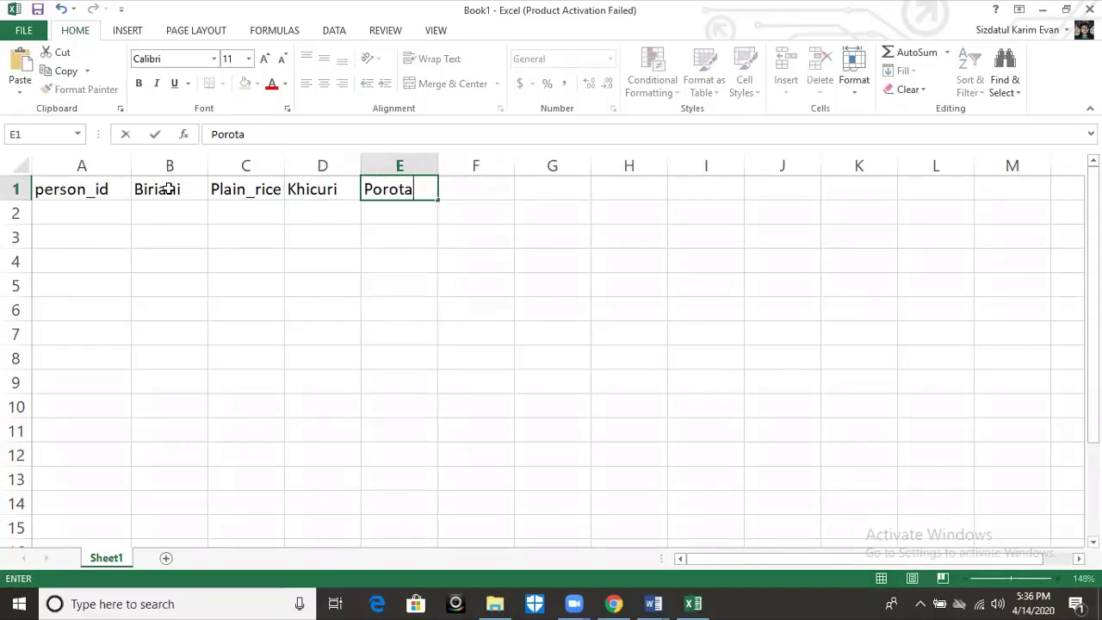
pyautogui.press('Tab')
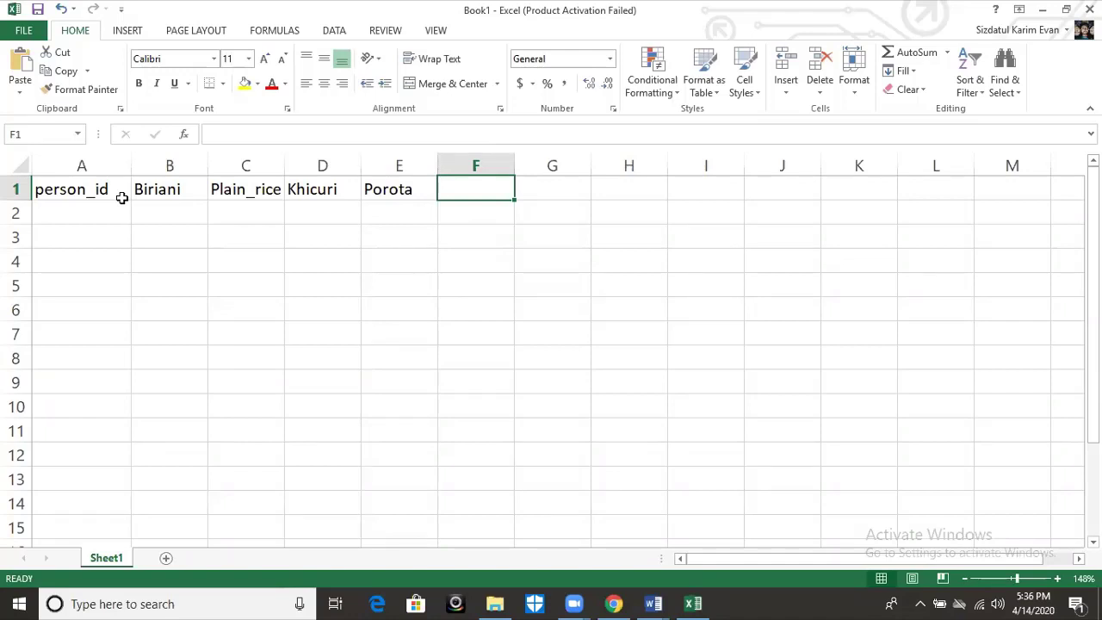
# Step: Fill cells F1 to H1 with the food headings Kacci, Tehari and Korma
pyautogui.write('Kacci')
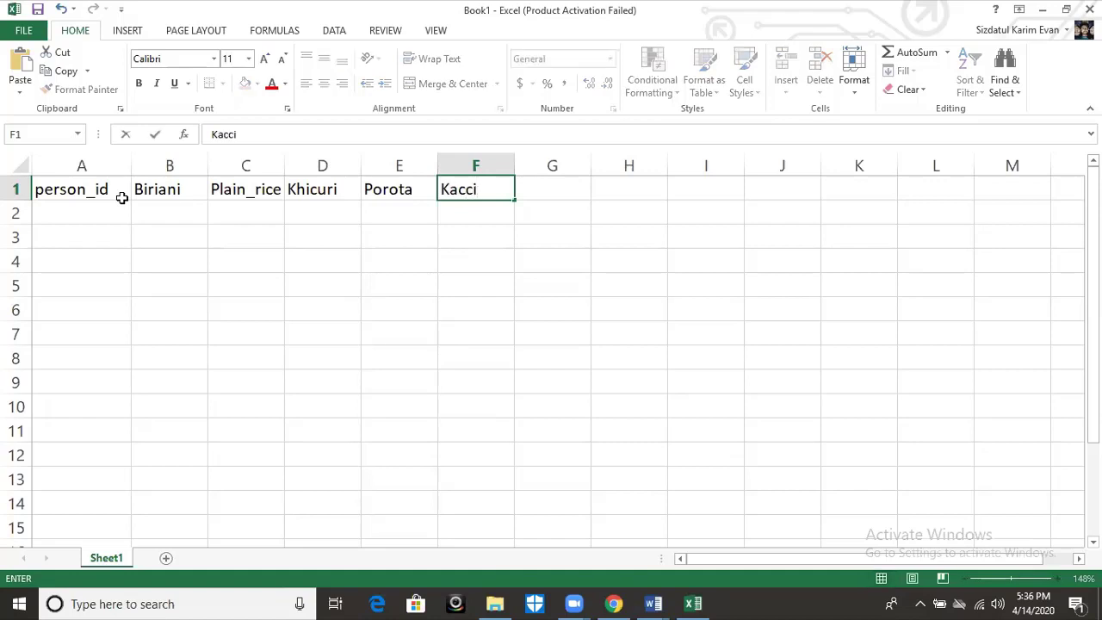
pyautogui.press('Tab')
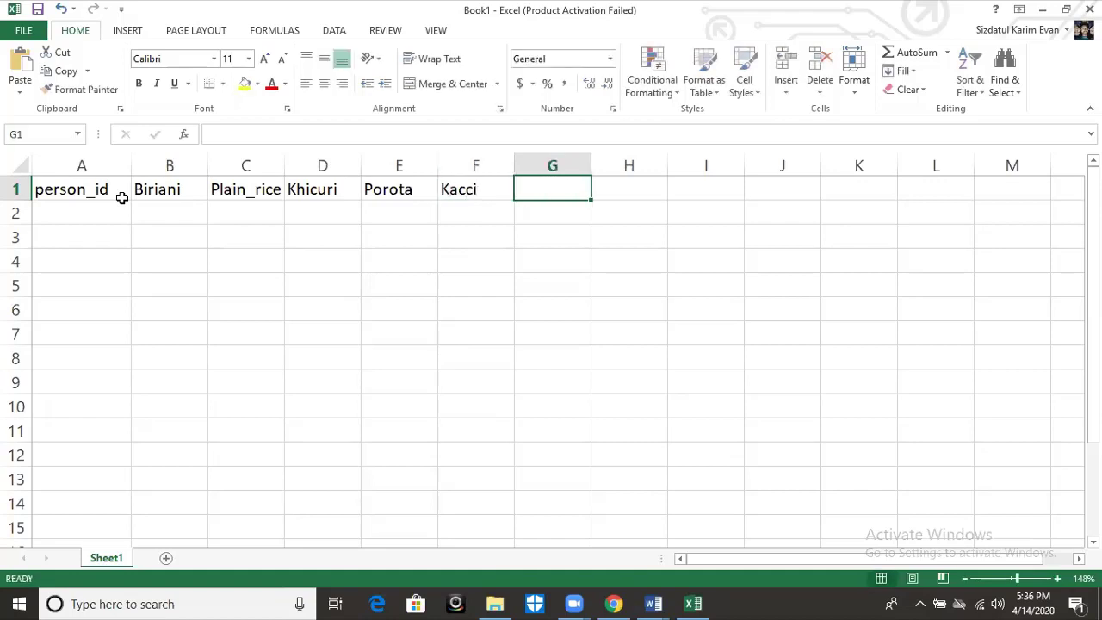
pyautogui.write('Tehari')
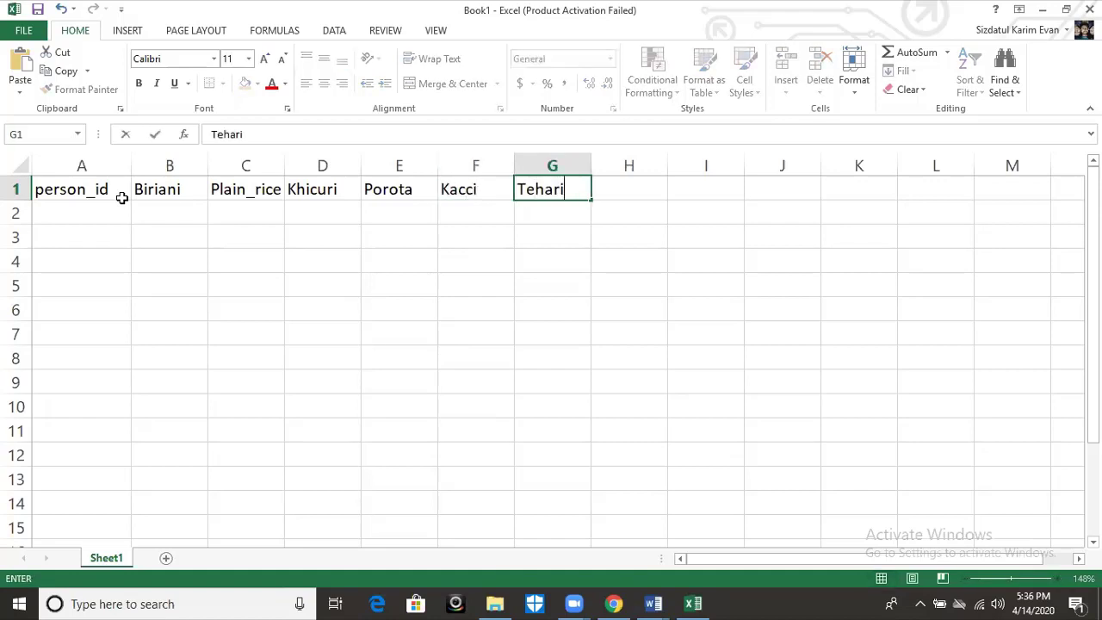
pyautogui.press('Tab')
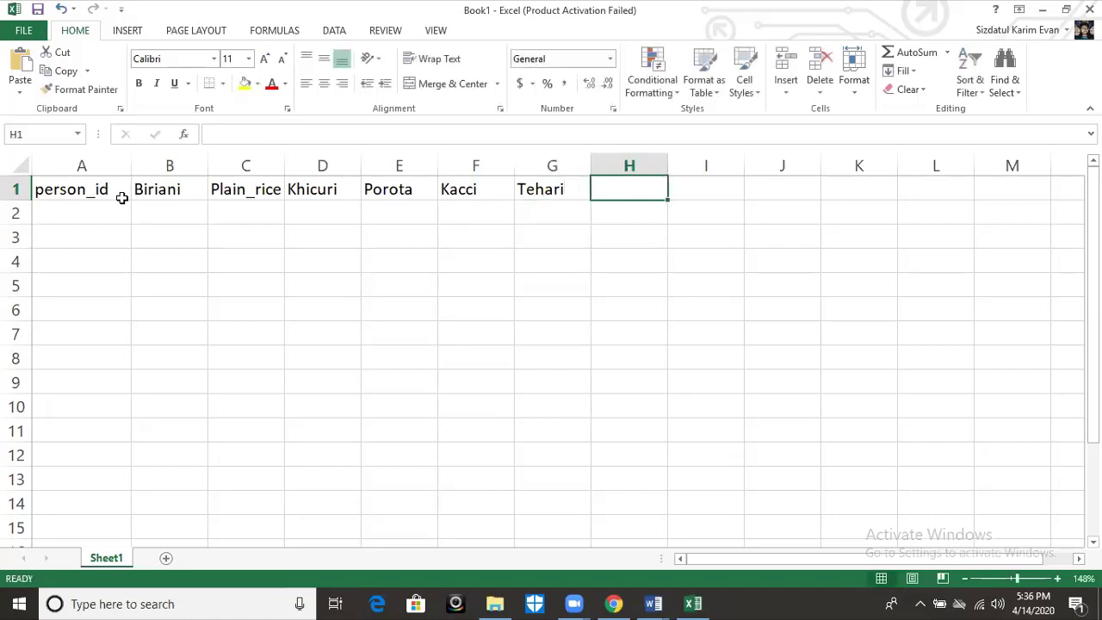
pyautogui.write('K')
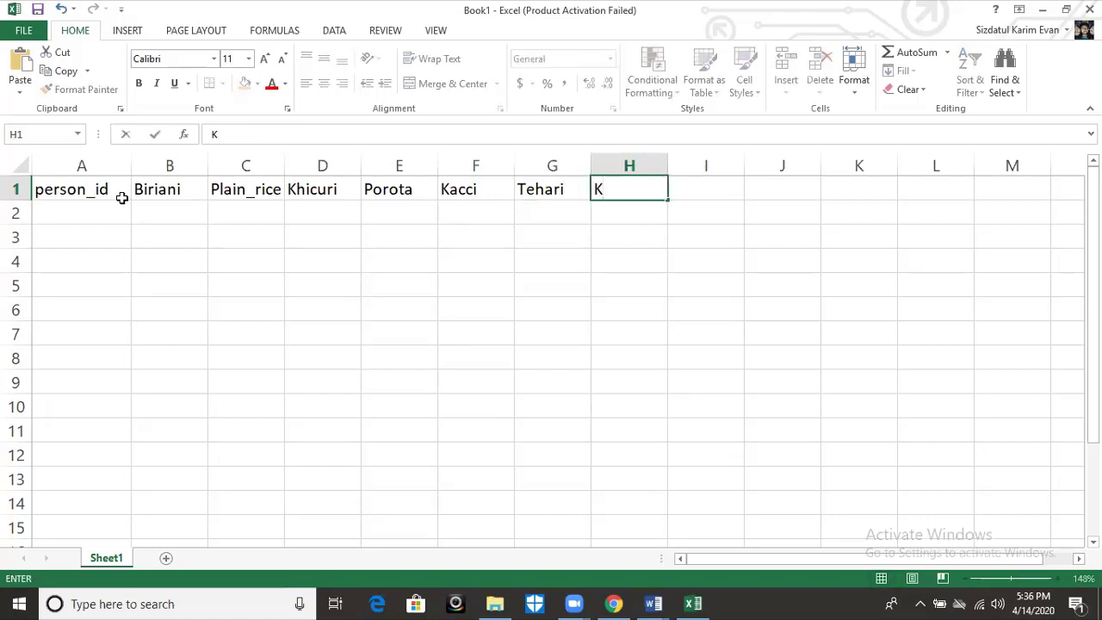
pyautogui.write('orma')
pyautogui.press('Tab')
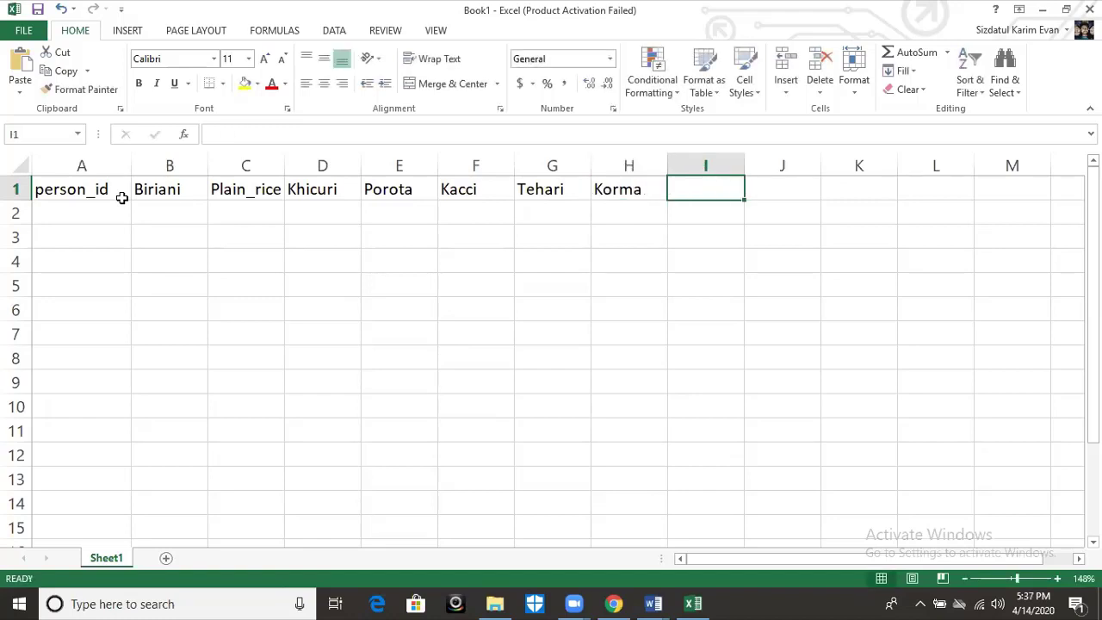
# Step: Enter the food headings Nan_Ruti in cell I1 and Grill in cell J1
pyautogui.write('Nan')
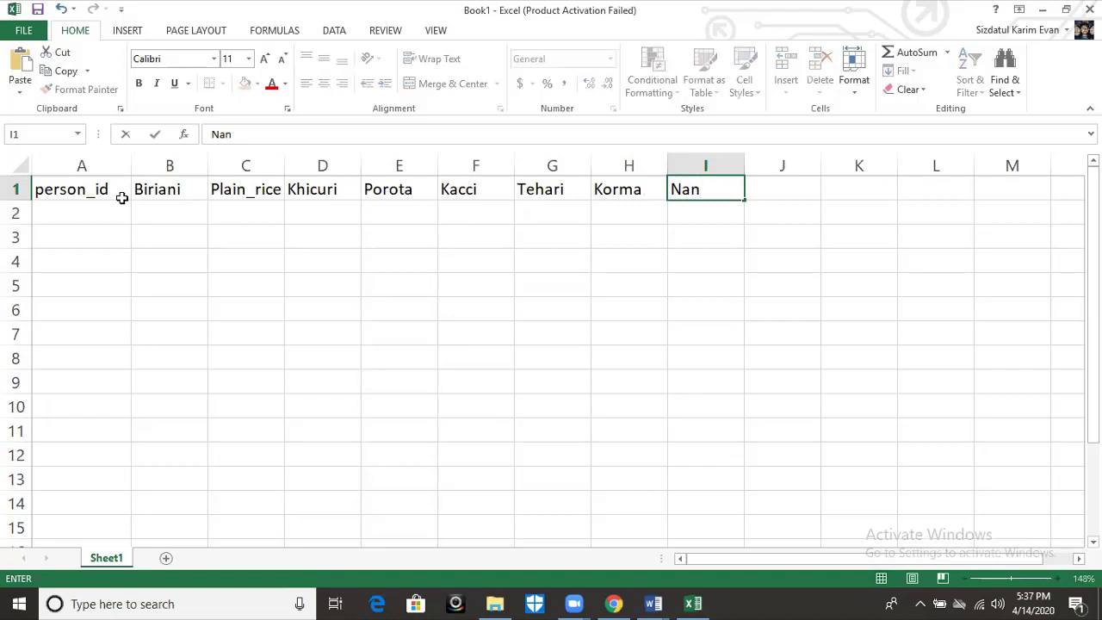
pyautogui.write('_Ruti')
pyautogui.press('Tab')
pyautogui.write('G')
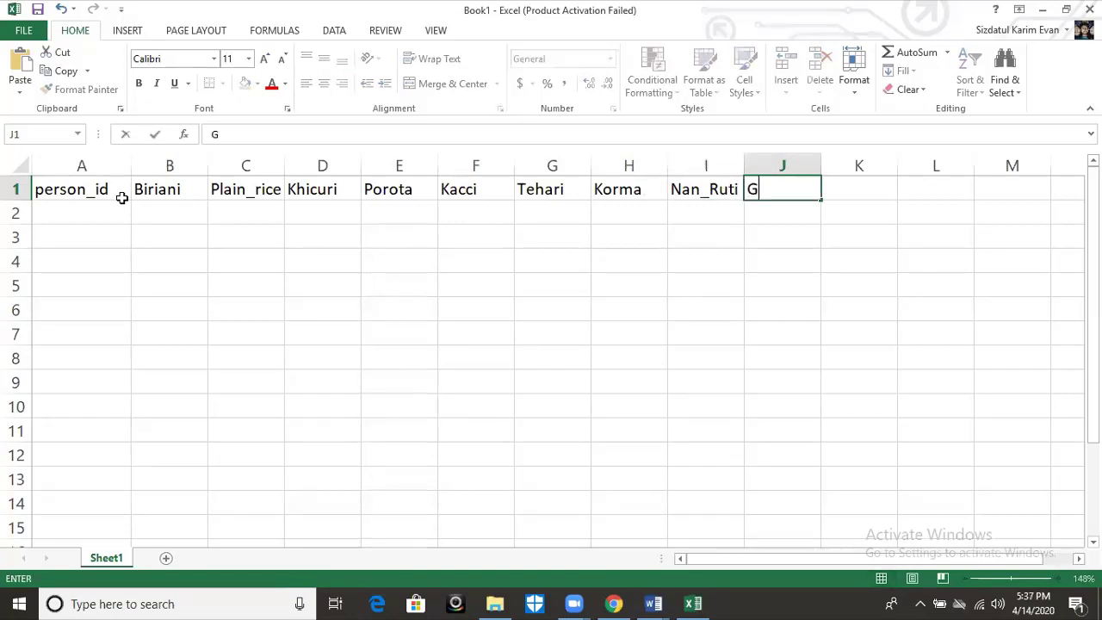
pyautogui.write('rill')
pyautogui.press('Left')
pyautogui.press('Left')
pyautogui.press('Left')
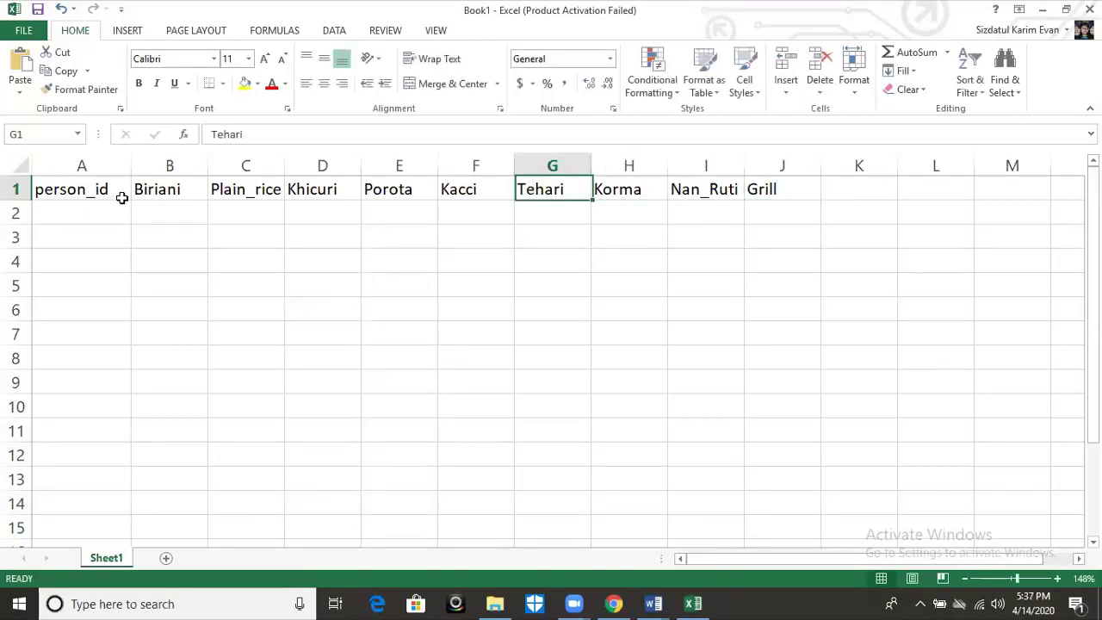
pyautogui.press('Left')
pyautogui.press('Left')
pyautogui.press('Left')
pyautogui.press('Left')
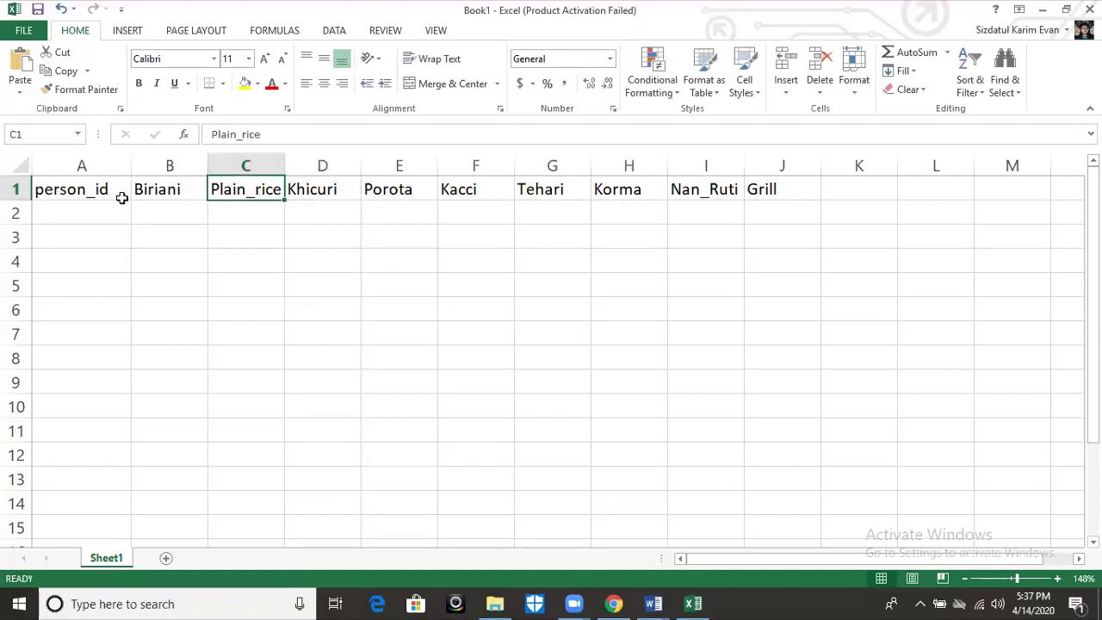
pyautogui.press('Left')
pyautogui.press('Down')
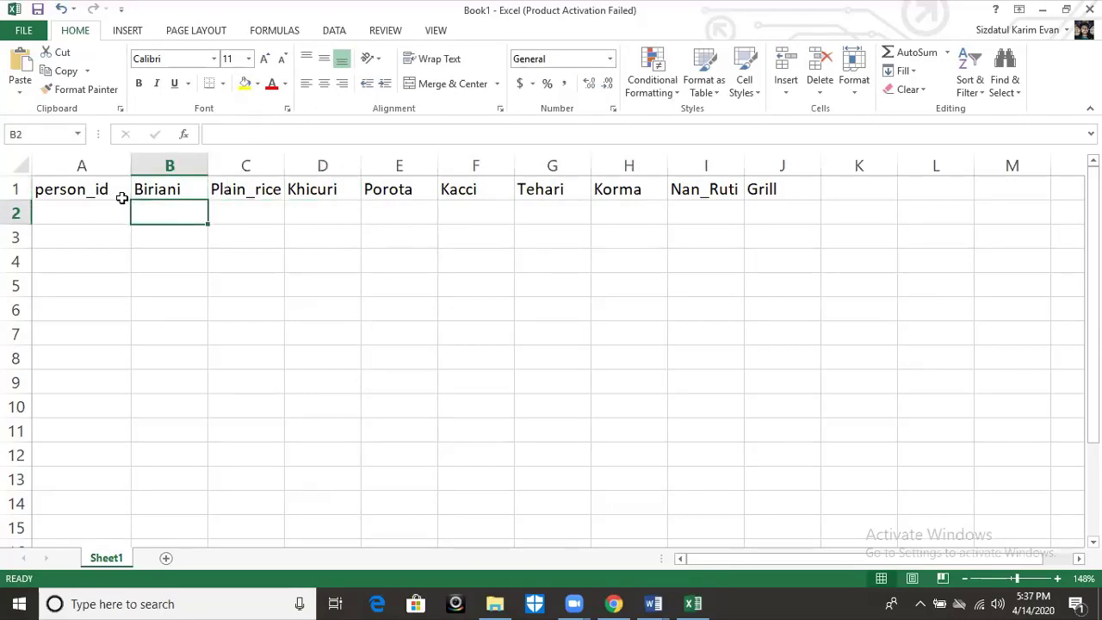
# Step: Clear the contents of column H (Korma) and column J (Grill)
pyautogui.click(622, 164)
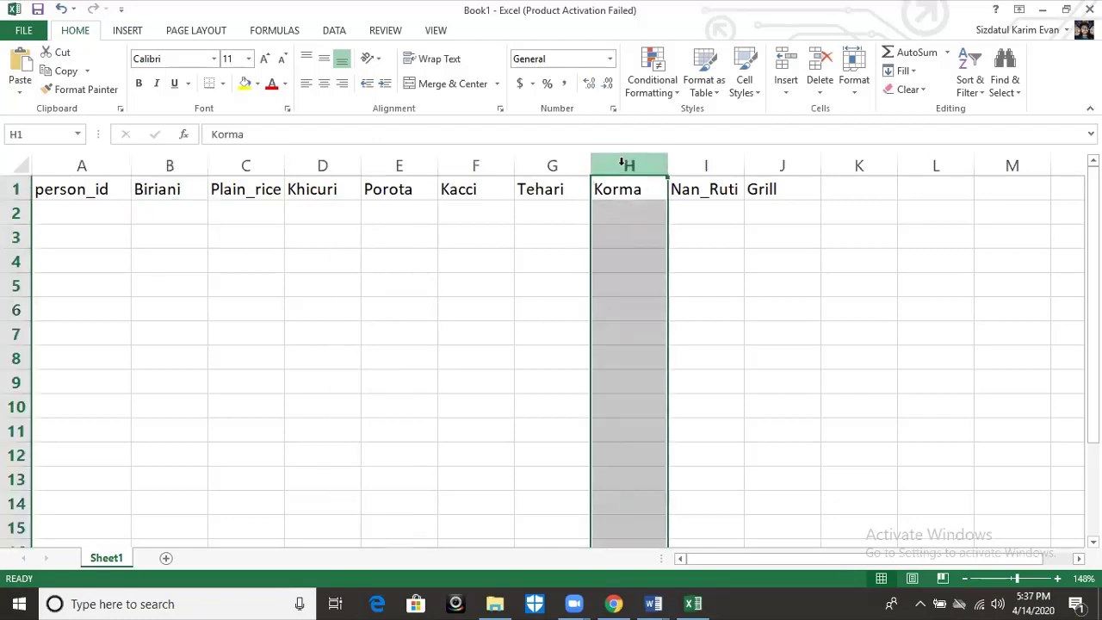
pyautogui.press('Delete')
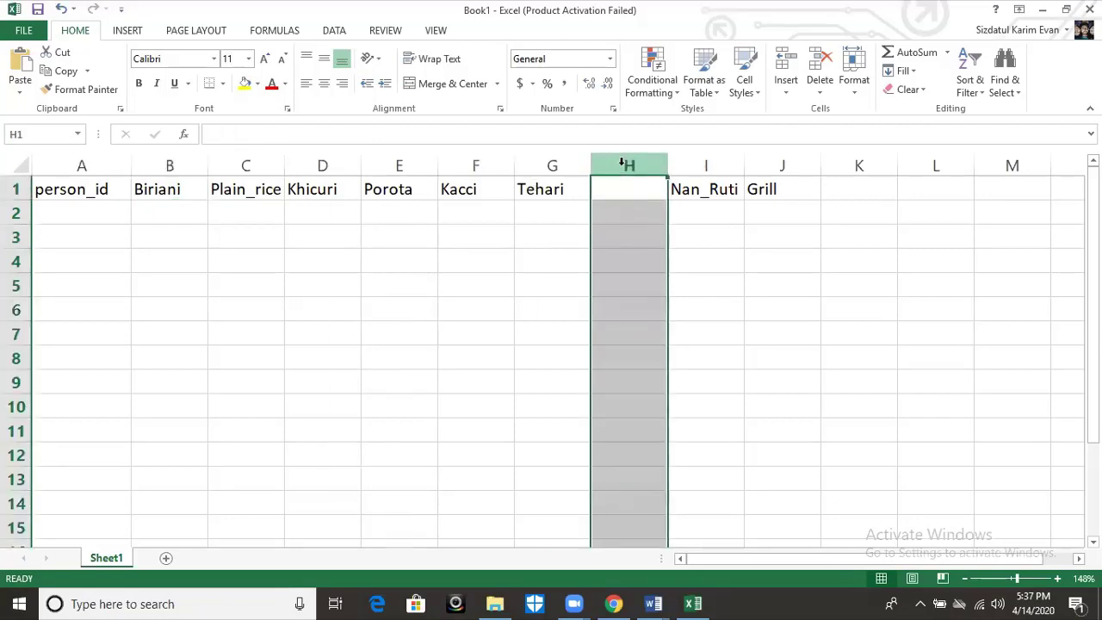
pyautogui.click(697, 191)
pyautogui.click(777, 158)
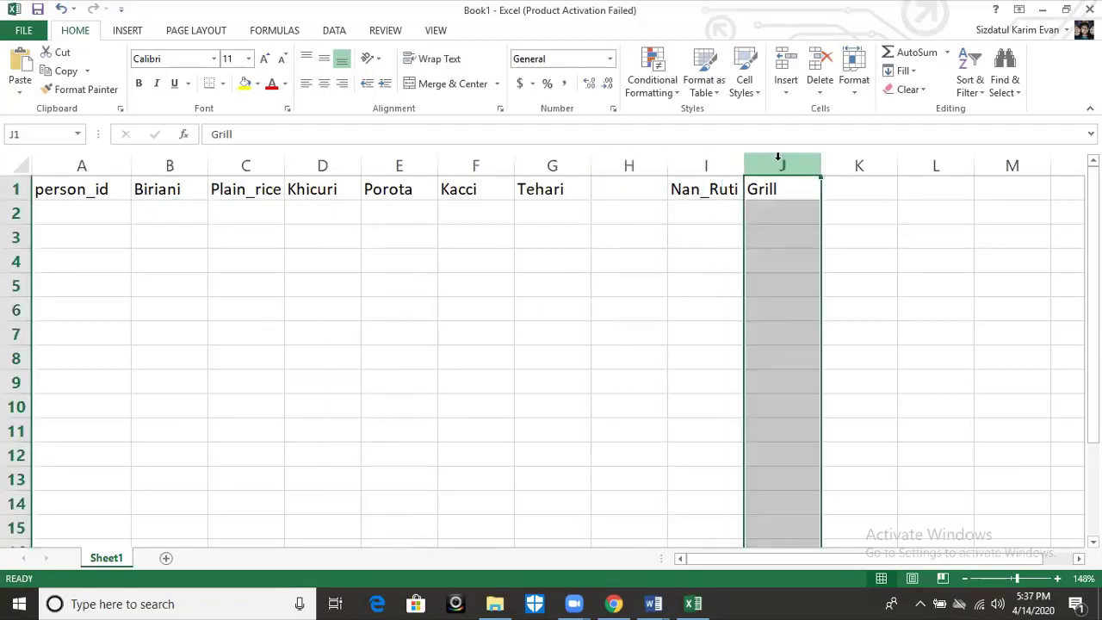
pyautogui.press('Delete')
# Step: Move the Nan_Ruti heading from cell I1 to cell H1
pyautogui.click(694, 195)
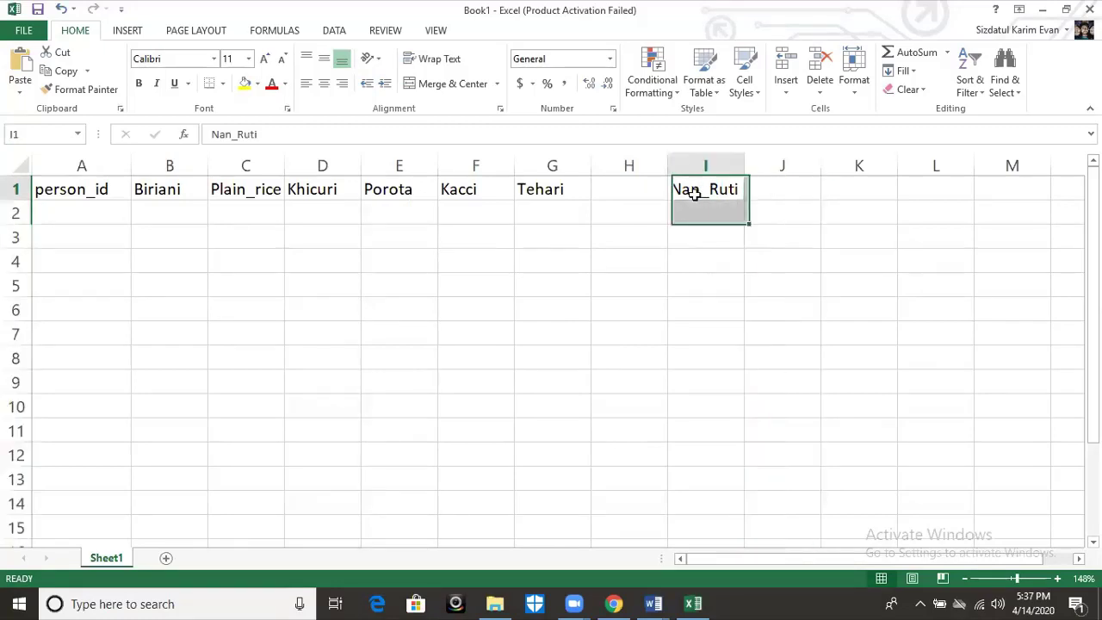
pyautogui.hotkey('ctrl', 'c')
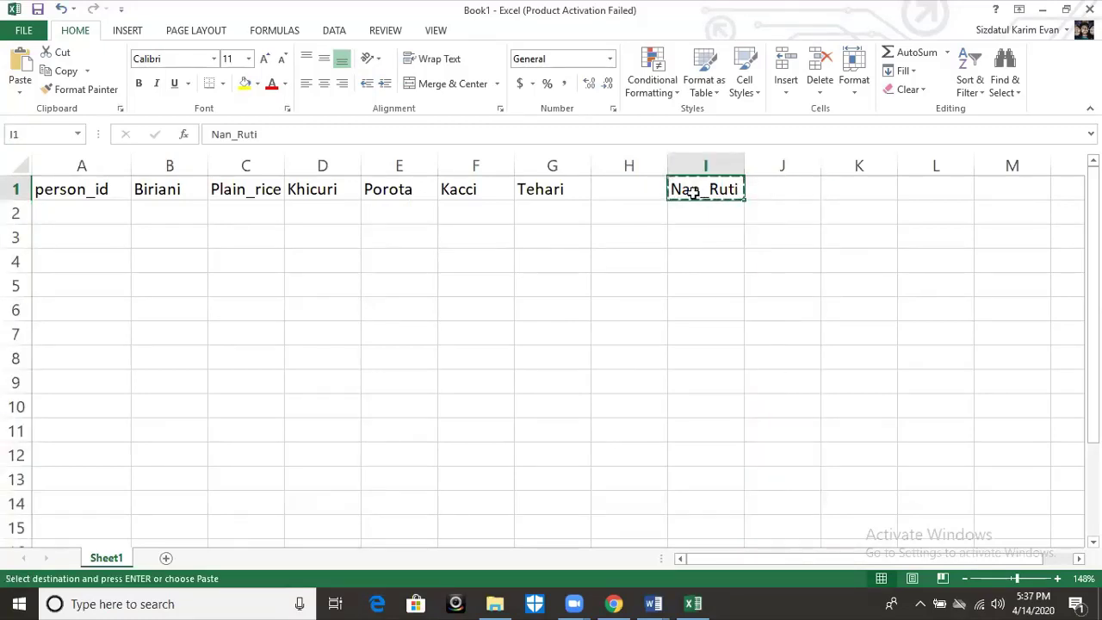
pyautogui.click(630, 191)
pyautogui.hotkey('ctrl', 'v')
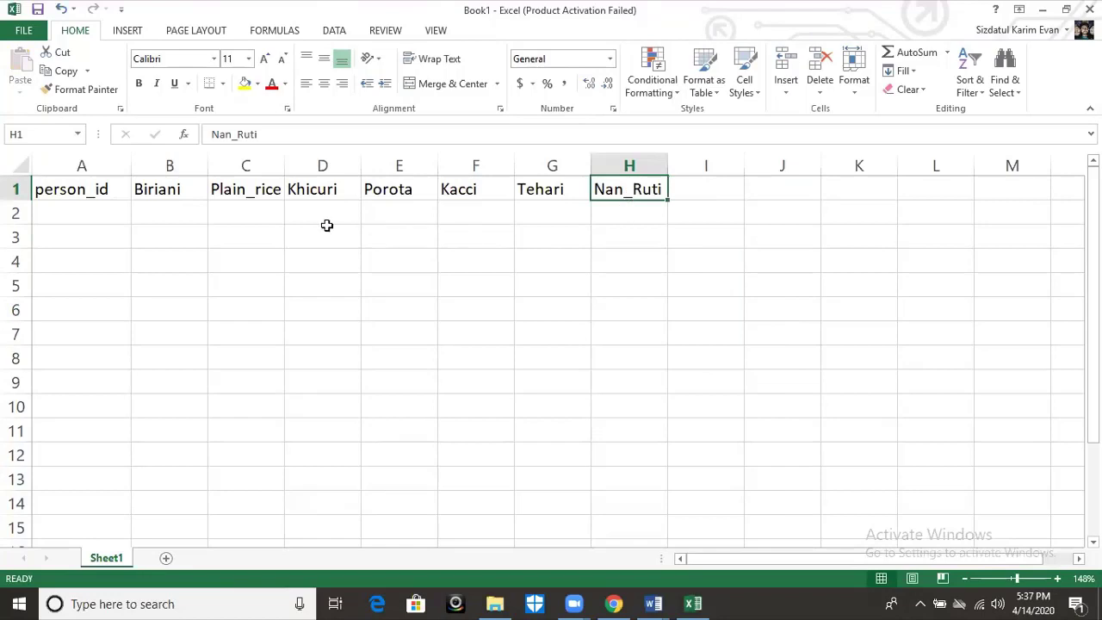
# Step: Fill row 2 with person_id 1 and a 1 under Biriani, Khicuri and Kacci
pyautogui.click(80, 205)
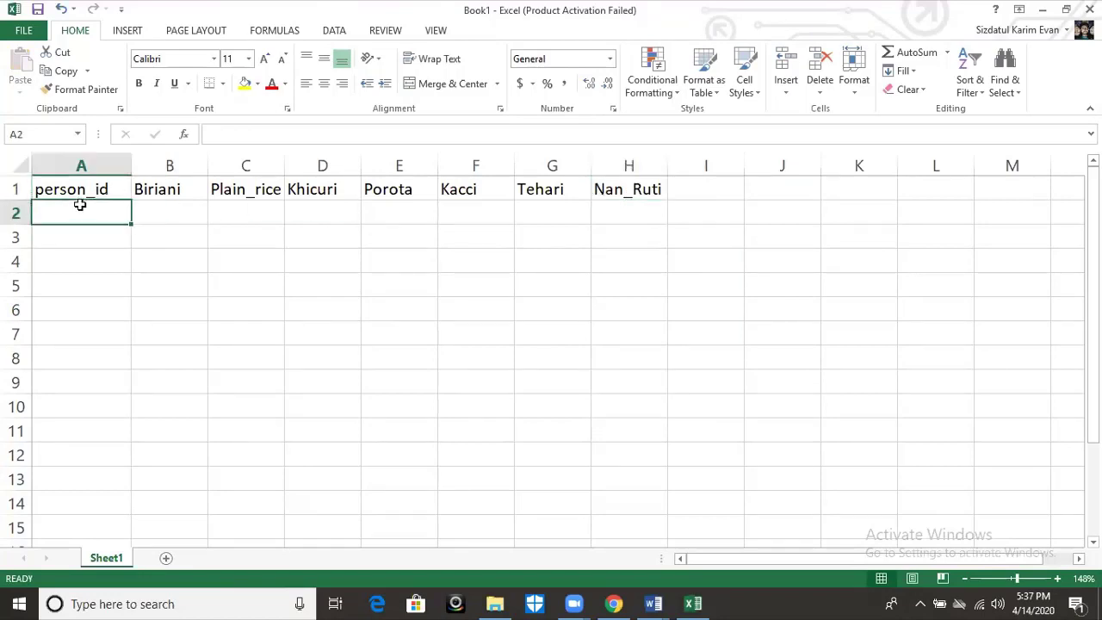
pyautogui.write('1')
pyautogui.press('Tab')
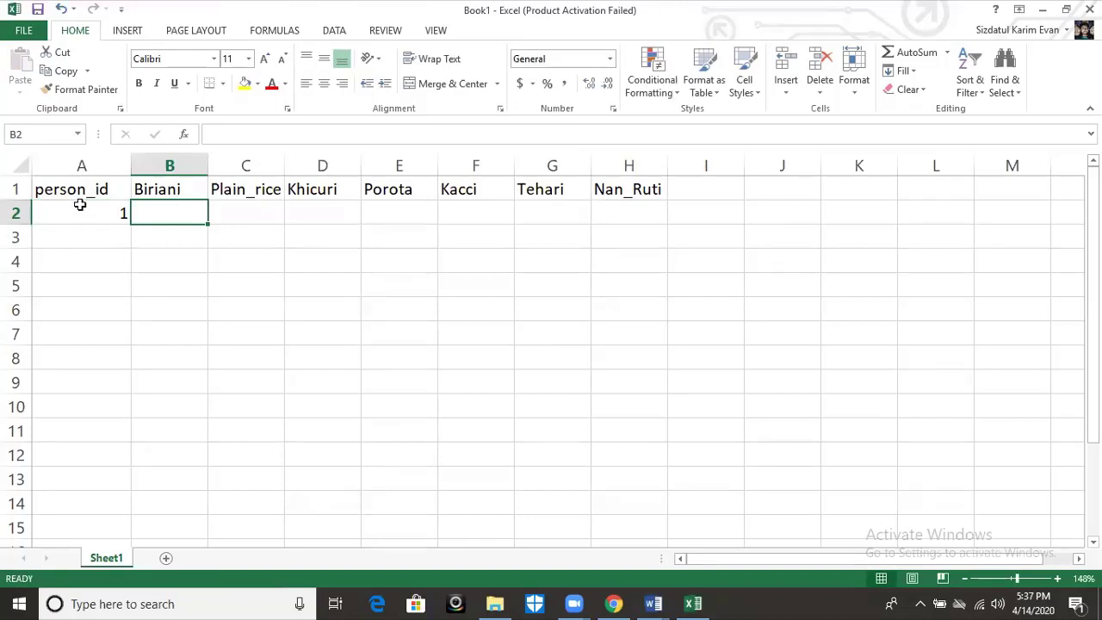
pyautogui.write('1')
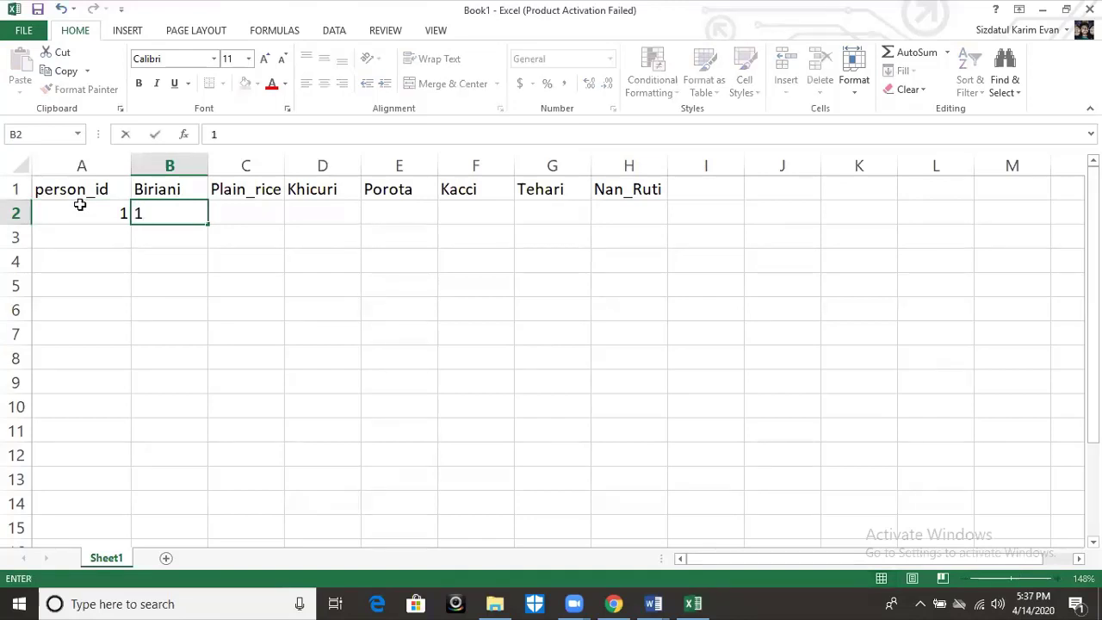
pyautogui.press('Tab')
pyautogui.press('Tab')
pyautogui.press('Tab')
pyautogui.hotkey('shift', 'Tab')
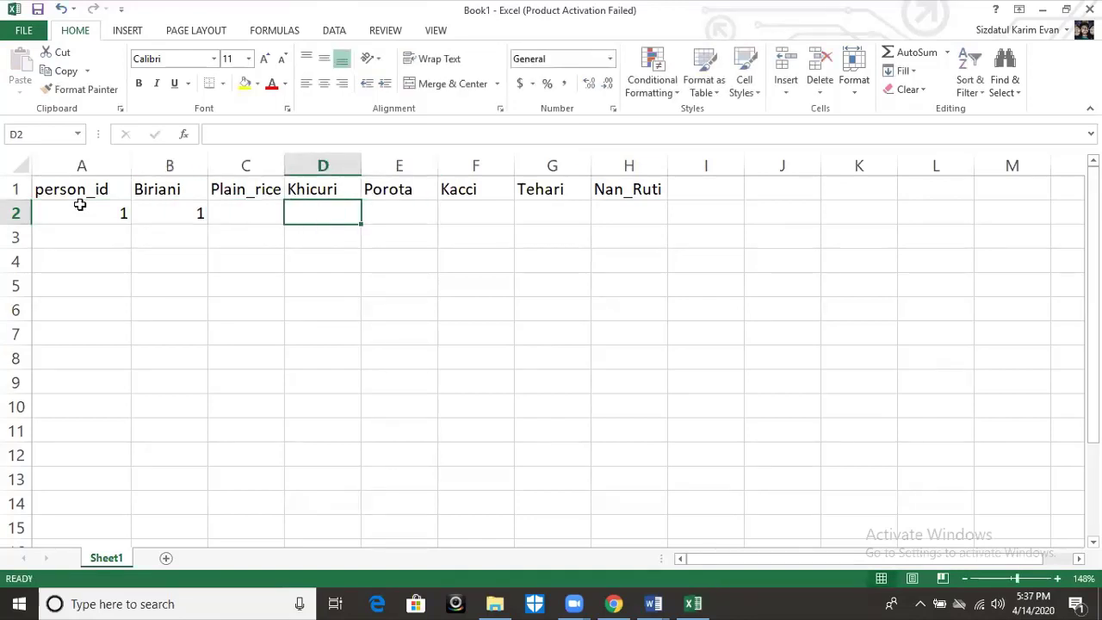
pyautogui.write('1')
pyautogui.press('Tab')
pyautogui.press('Tab')
pyautogui.write('1')
pyautogui.press('Return')
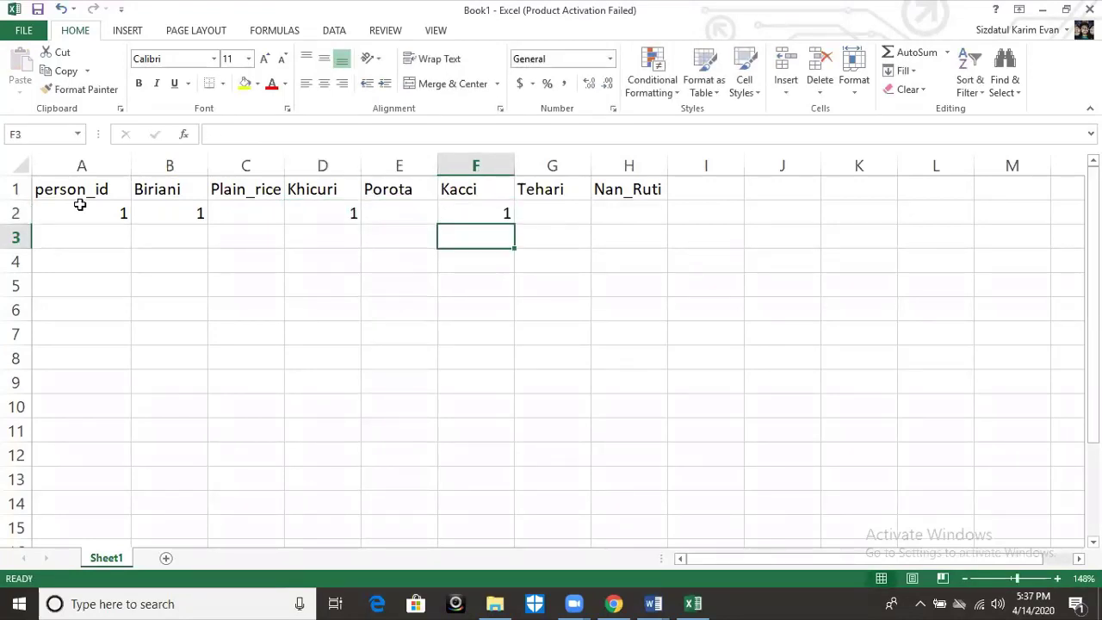
# Step: Fill row 3 with person_id 2 and a 1 under Biriani
pyautogui.press('Left')
pyautogui.press('Left')
pyautogui.press('Left')
pyautogui.press('Left')
pyautogui.press('Left')
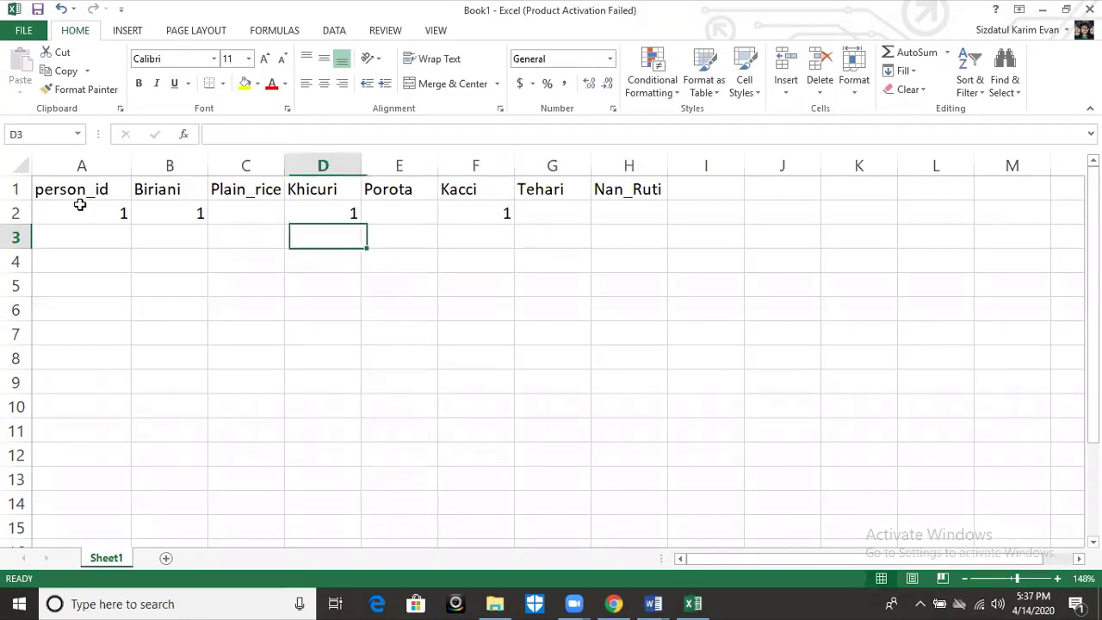
pyautogui.write('2')
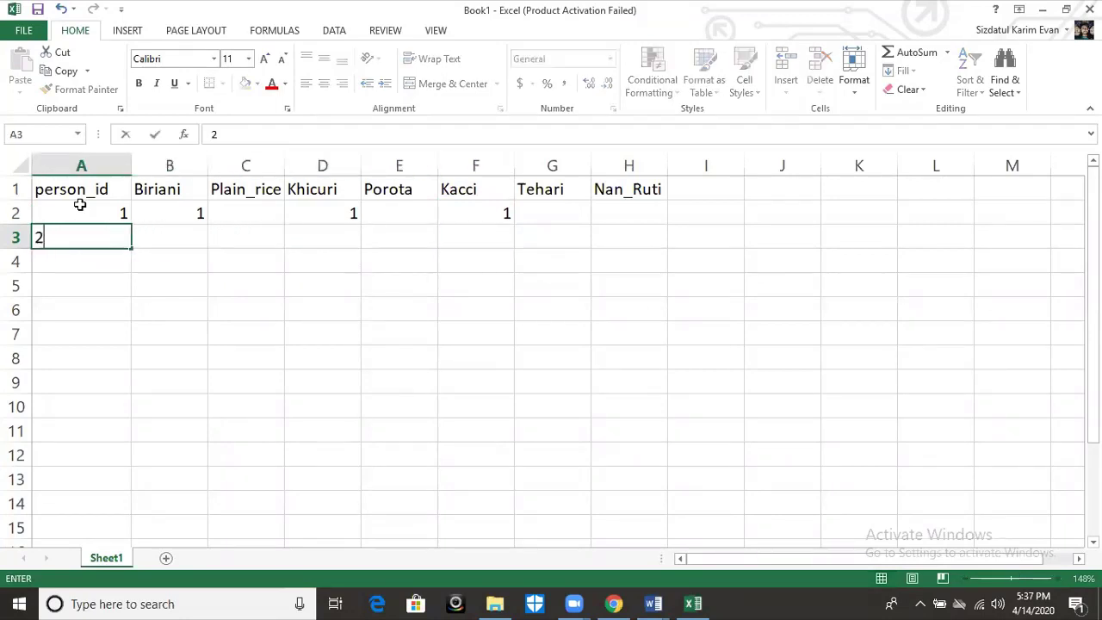
pyautogui.press('Tab')
pyautogui.write('1')
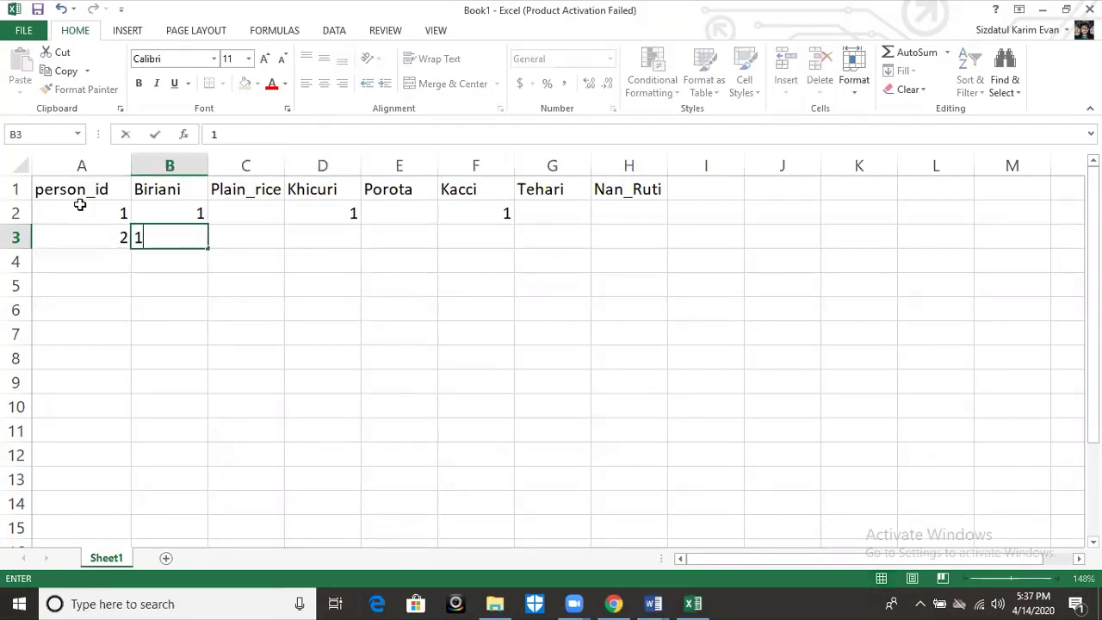
# Step: Enter person_id 3 in cell A4 and go to the Nan_Ruti cell of that row
pyautogui.press('Down')
pyautogui.press('Left')
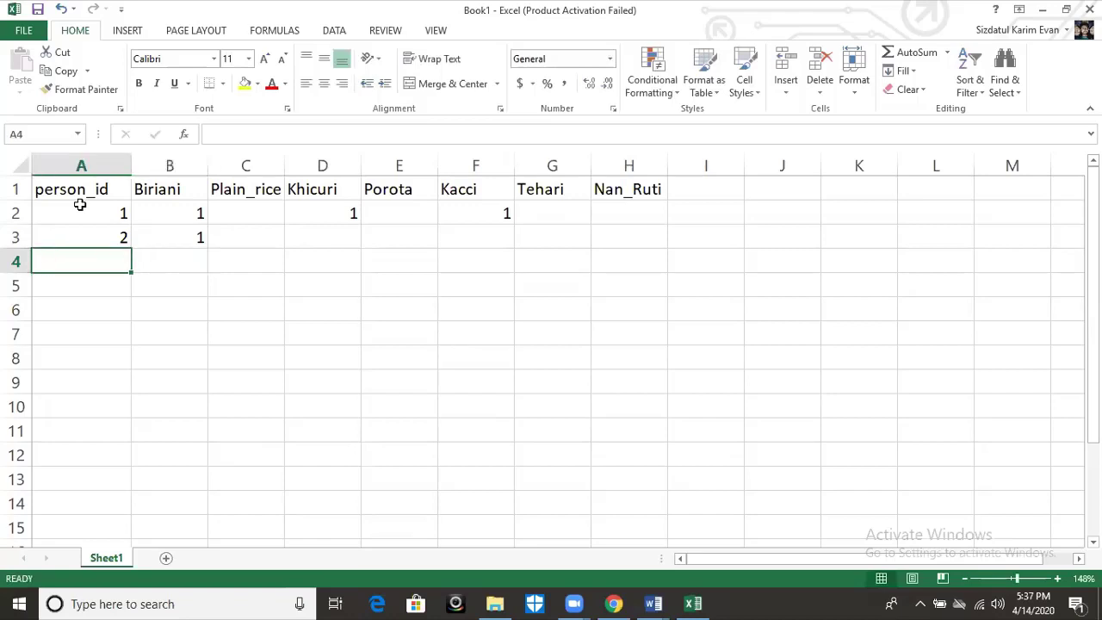
pyautogui.write('3')
pyautogui.press('Tab')
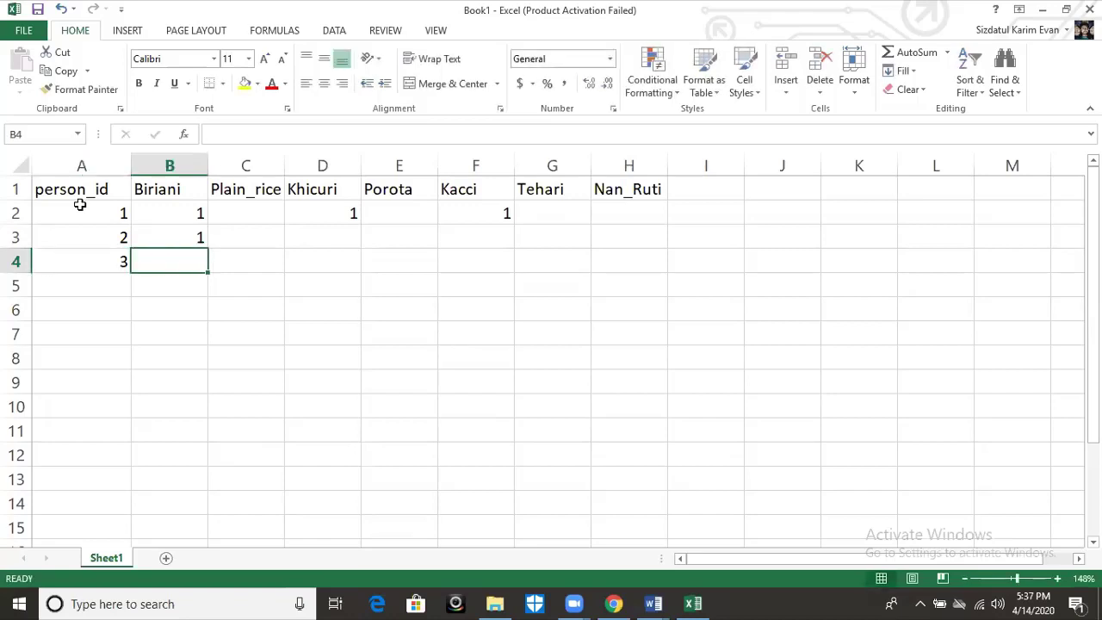
pyautogui.press('Right')
pyautogui.press('Right')
pyautogui.press('Right')
pyautogui.press('Right')
pyautogui.press('Right')
pyautogui.press('Right')
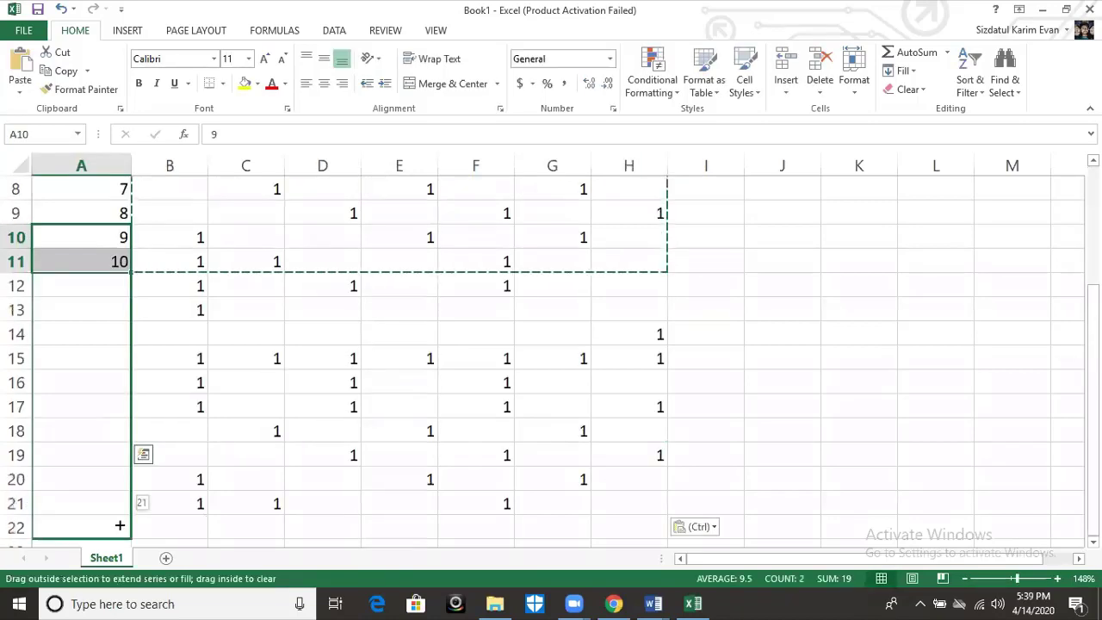
# Step: Extend the person_id series from cells A10:A11 down to 20 in cell A21
pyautogui.moveTo(118, 524); pyautogui.dragTo(117, 515)
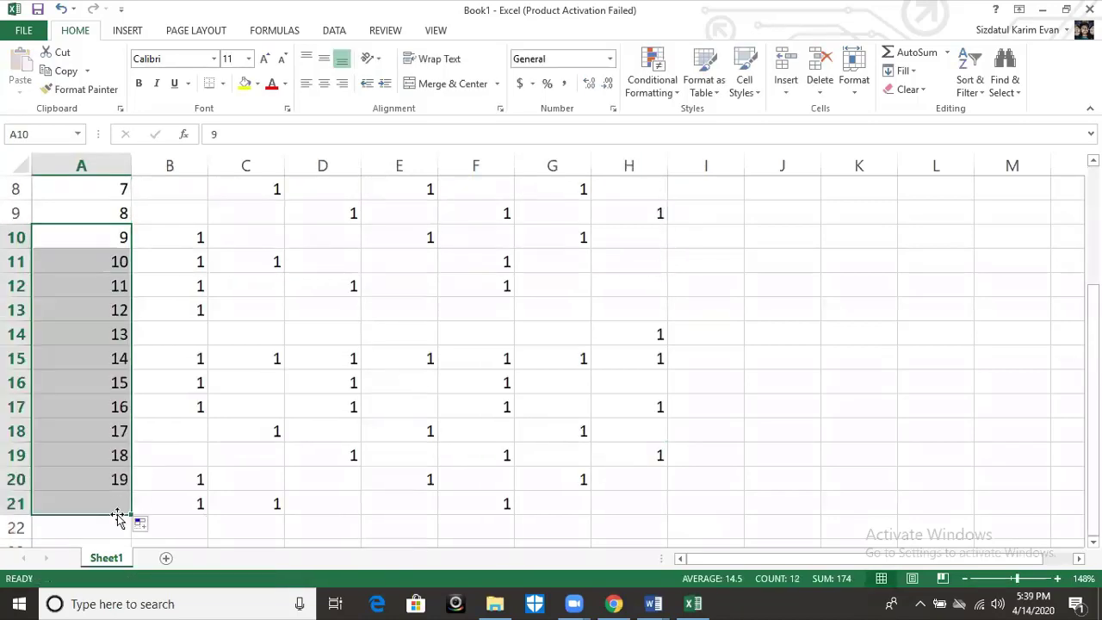
pyautogui.click(300, 502)
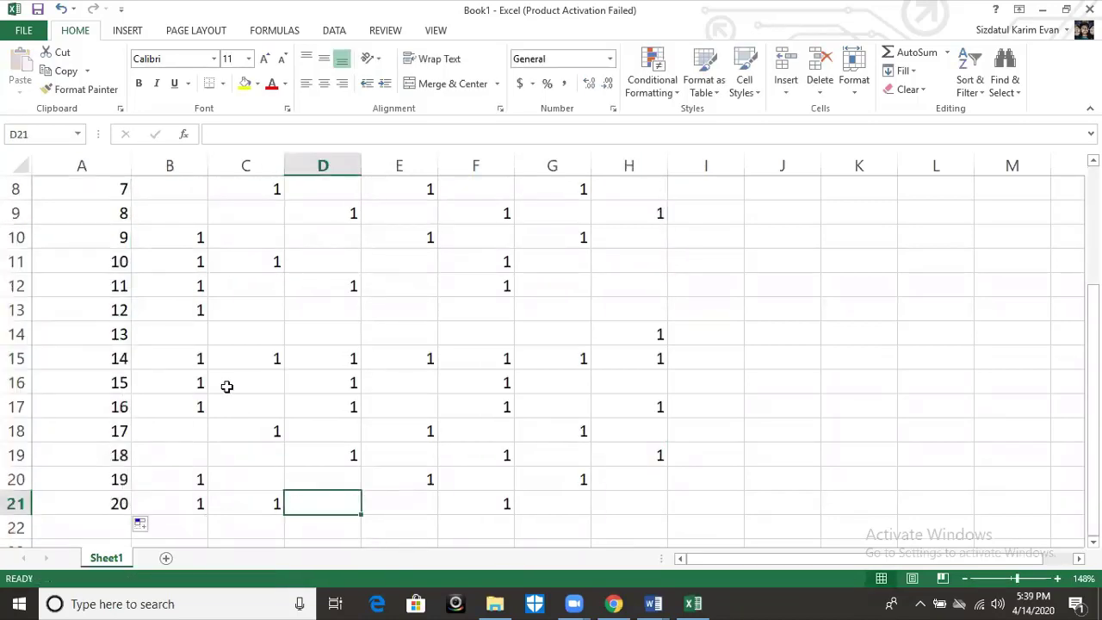
# Step: Clear the Biriani responses of persons 15 and 10 in cells B16 and B11
pyautogui.click(193, 382)
pyautogui.press('Delete')
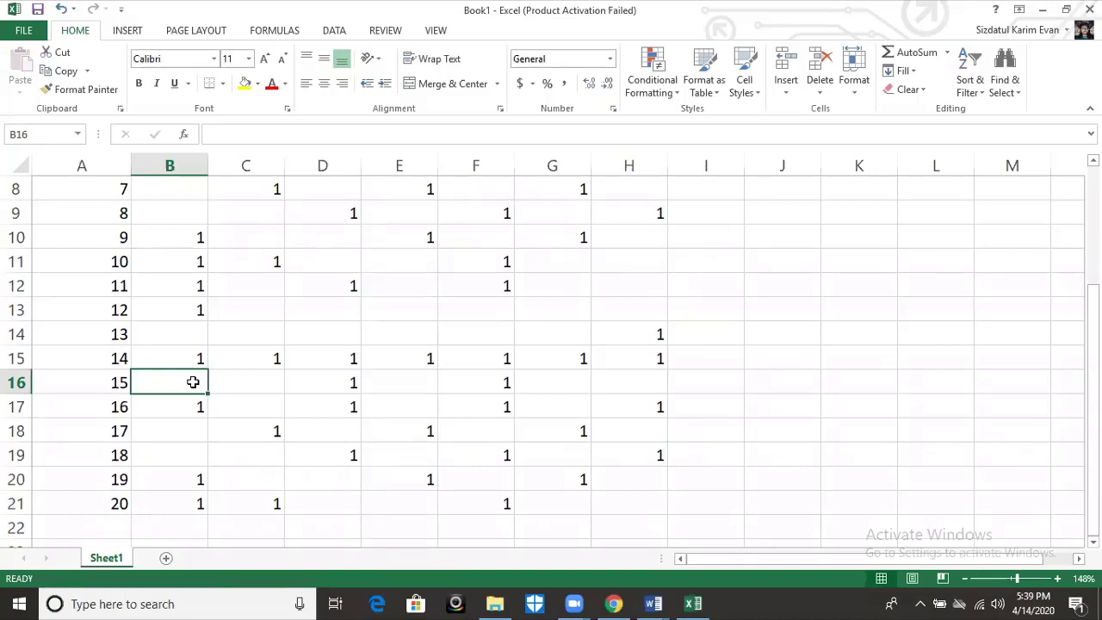
pyautogui.press('Up')
pyautogui.press('Up')
pyautogui.press('Up')
pyautogui.press('Up')
pyautogui.press('Up')
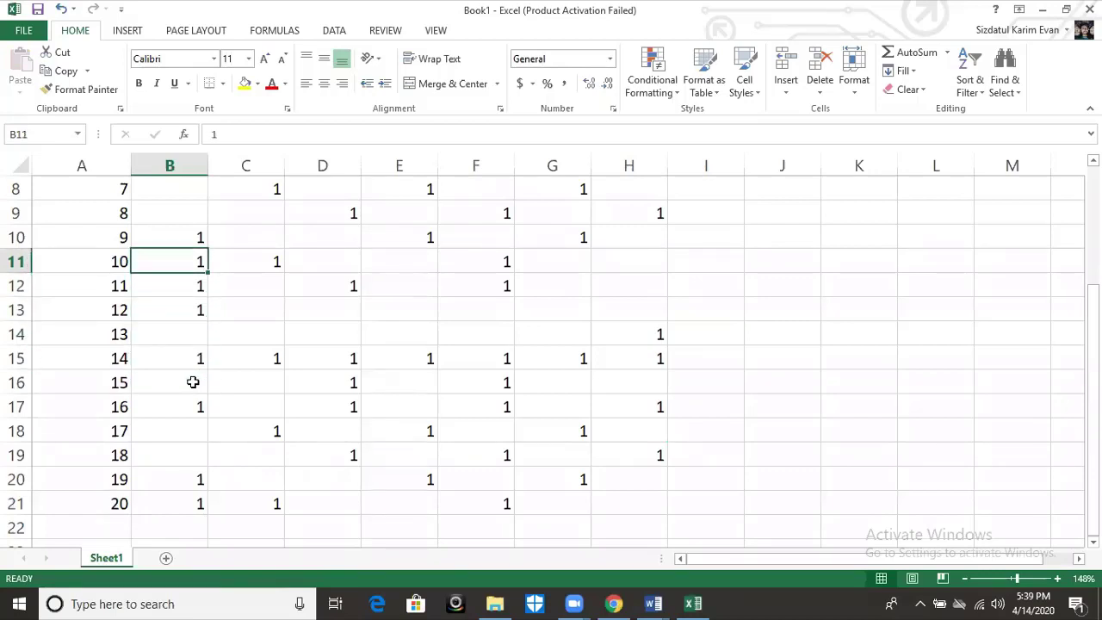
pyautogui.press('Delete')
pyautogui.press('Right')
pyautogui.press('Right')
pyautogui.press('Right')
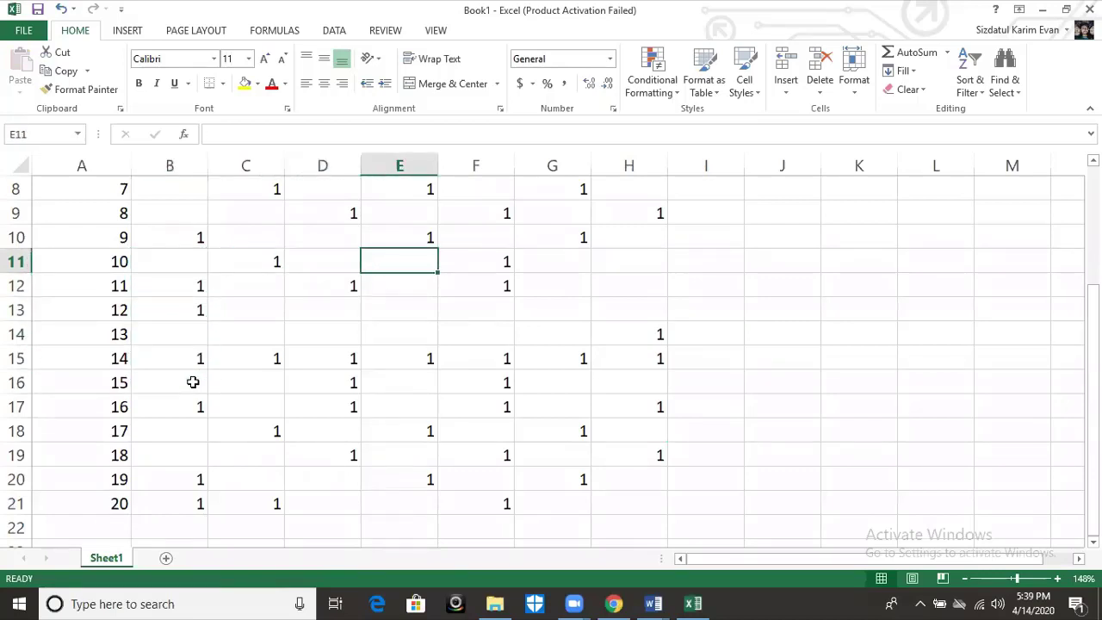
# Step: Go back up to the food headings and review the responses entered below them
pyautogui.press('Up')
pyautogui.press('Up')
pyautogui.press('Up')
pyautogui.press('Up')
pyautogui.press('Up')
pyautogui.press('Up')
pyautogui.press('Up')
pyautogui.press('Up')
pyautogui.press('Up')
pyautogui.press('Up')
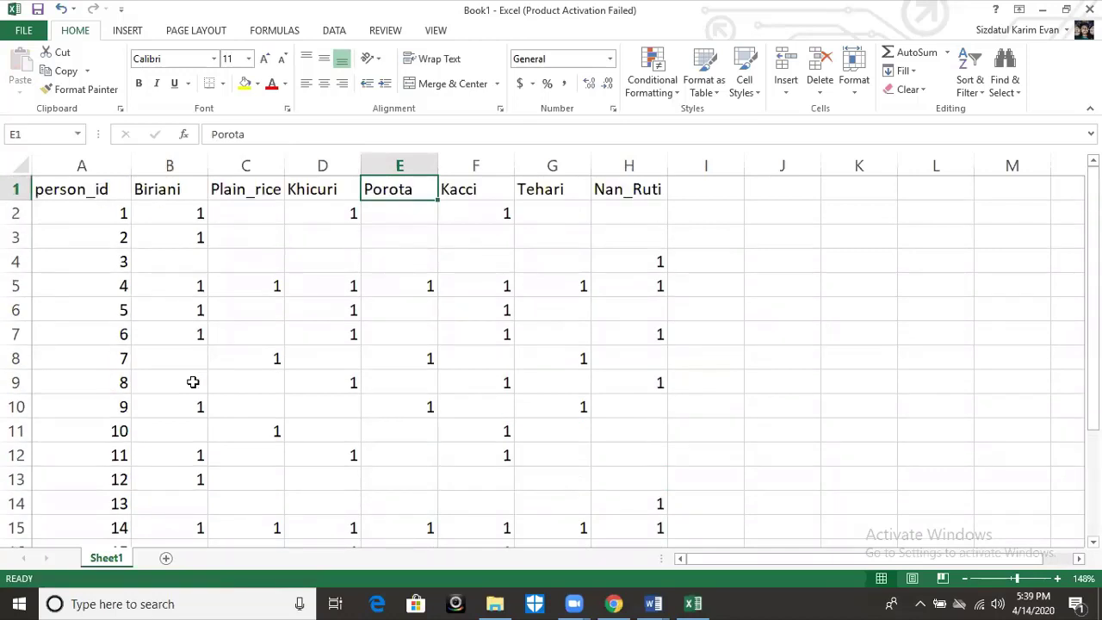
pyautogui.press('Down')
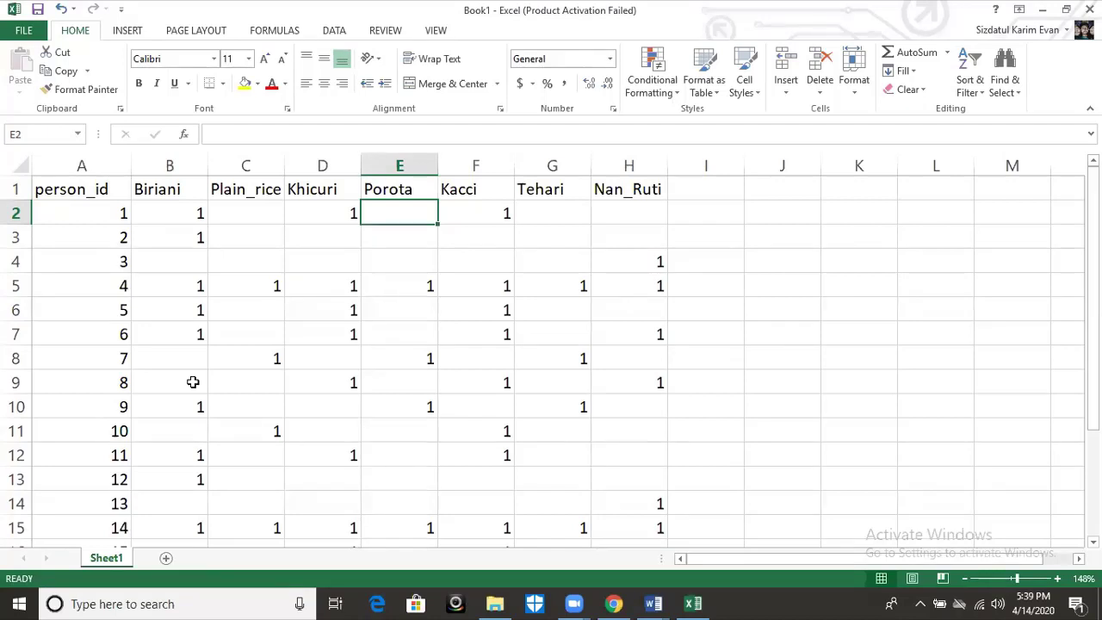
# Step: Review the two food survey questions in the Word document and return to the Excel data sheet
pyautogui.click(654, 603)
pyautogui.click(718, 557)
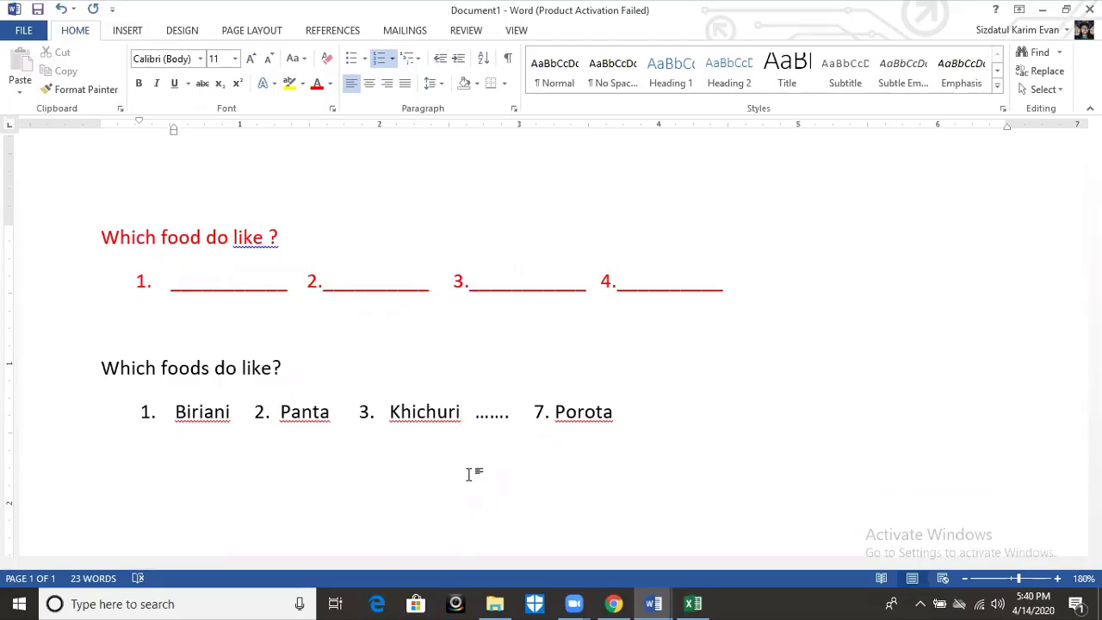
pyautogui.click(693, 602)
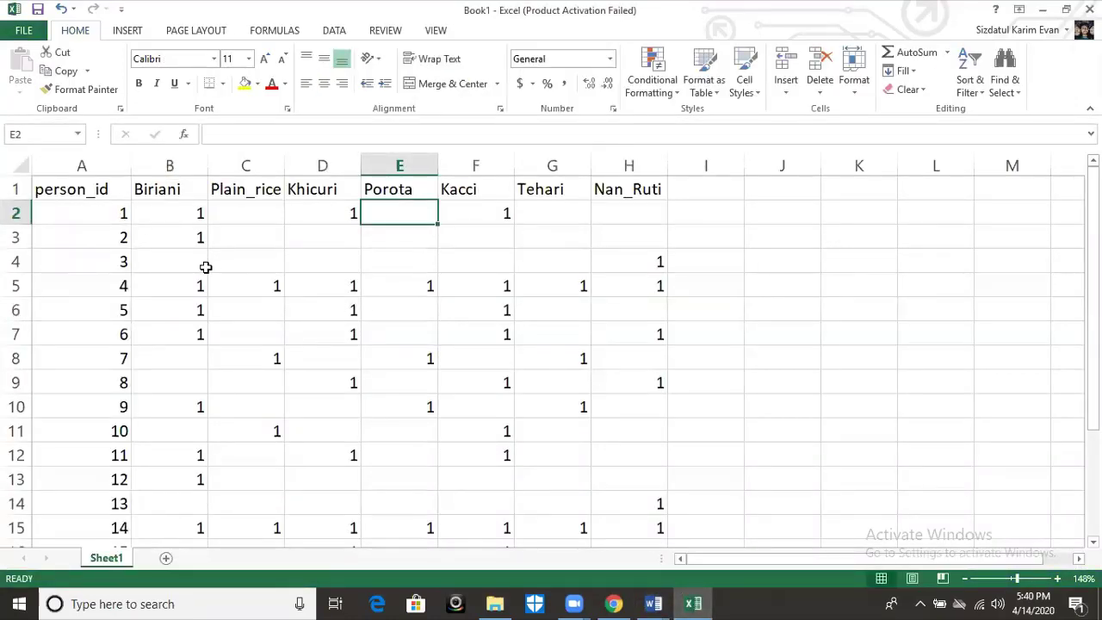
# Step: Save the workbook as multi_resp_data in the spss folder on the computer and close it
pyautogui.click(20, 31)
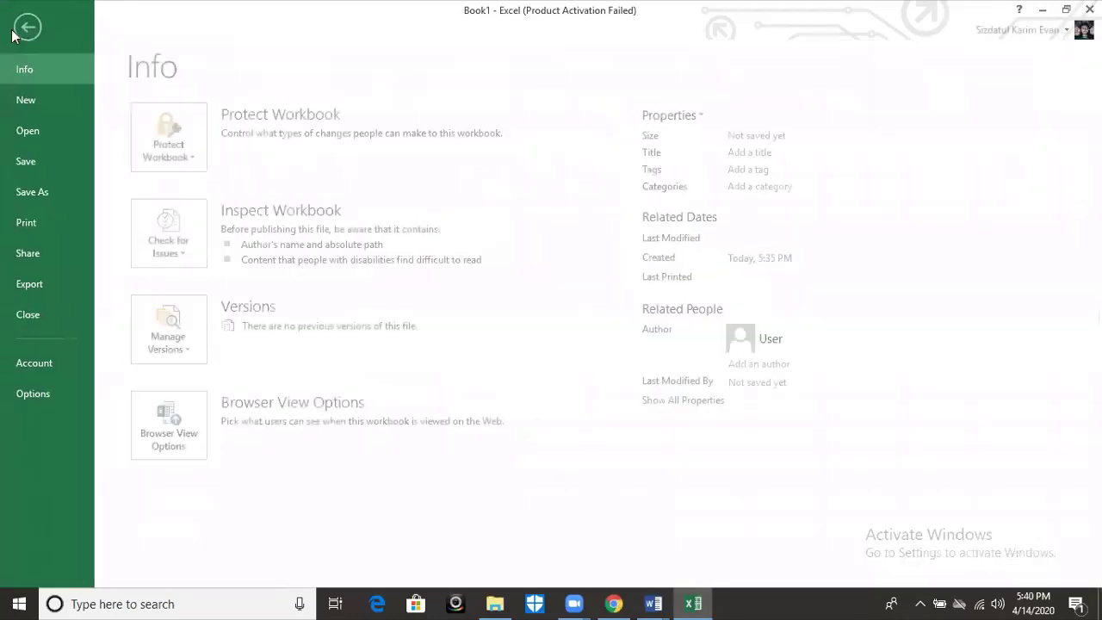
pyautogui.click(40, 196)
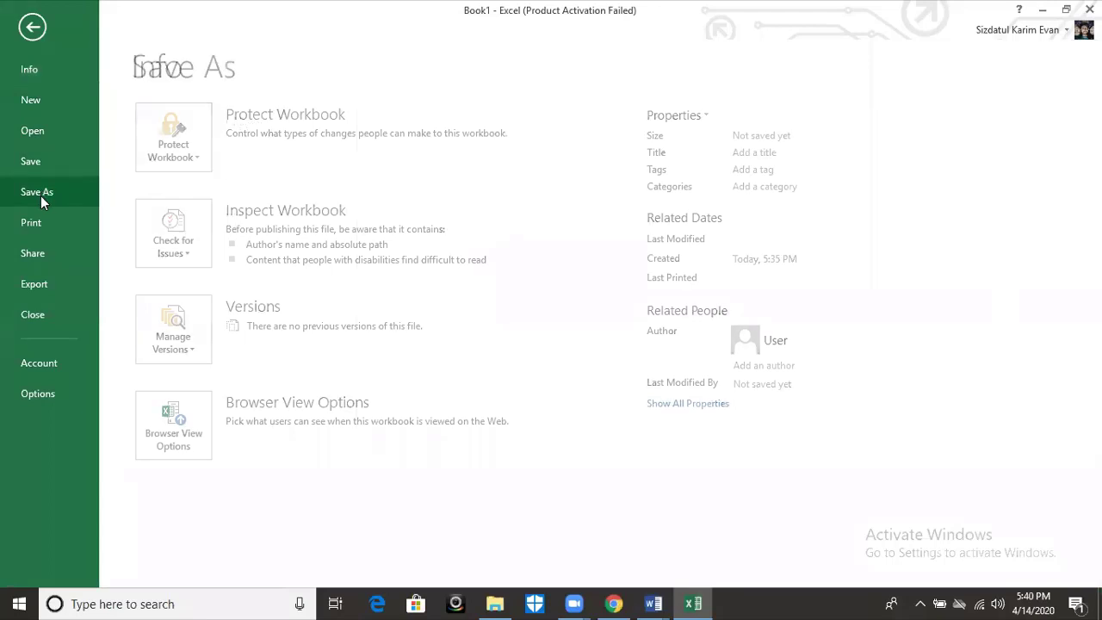
pyautogui.click(206, 175)
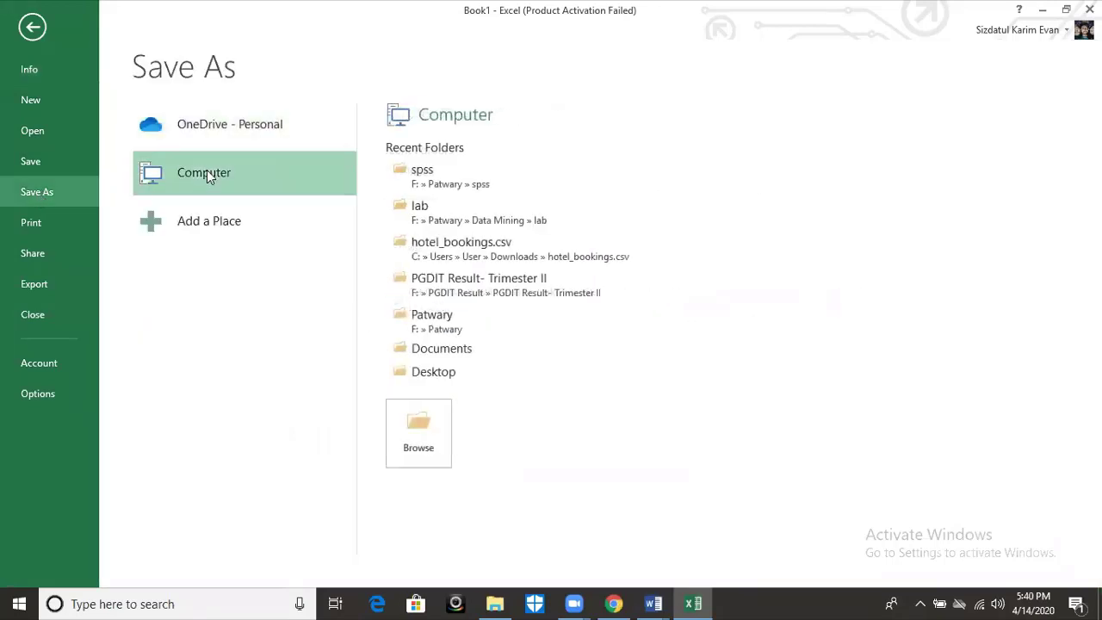
pyautogui.click(426, 173)
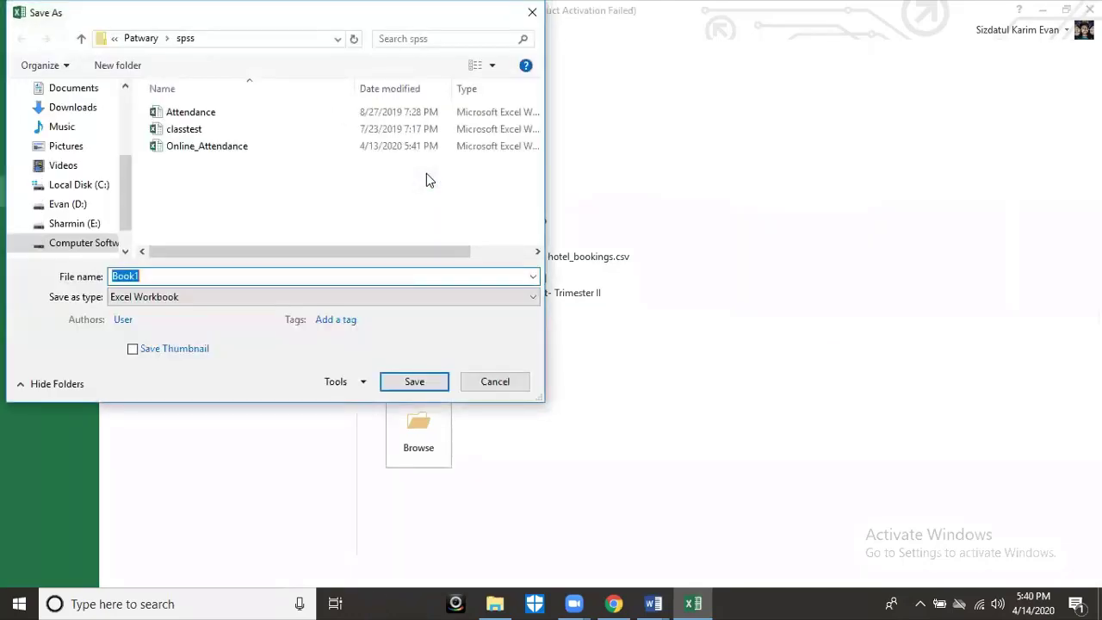
pyautogui.write('mul')
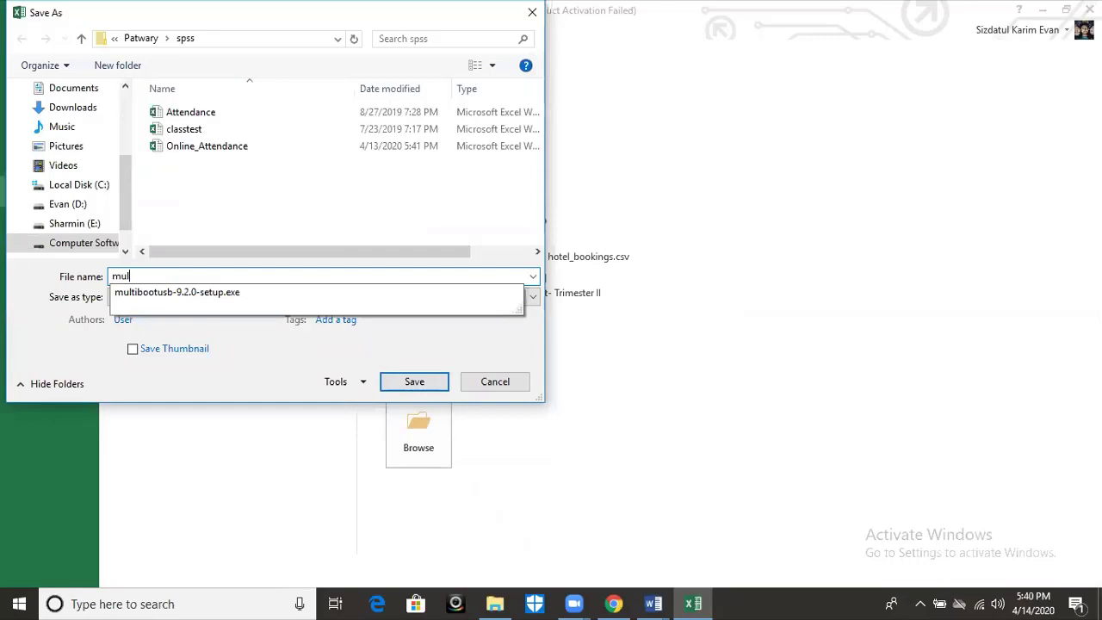
pyautogui.write('ti_r')
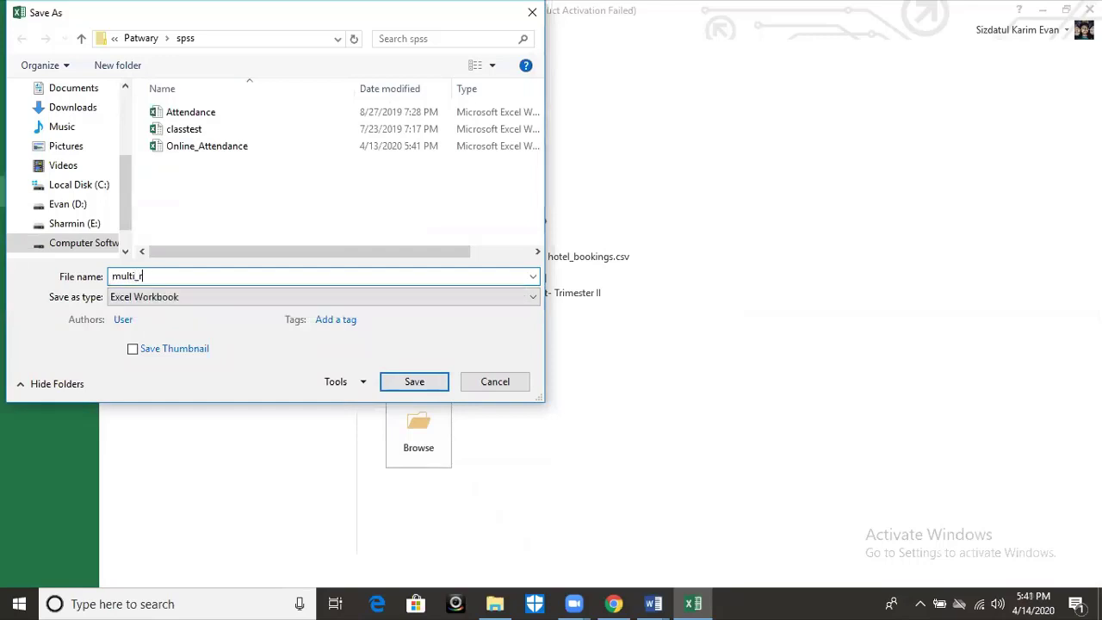
pyautogui.write('esp_data')
pyautogui.click(412, 384)
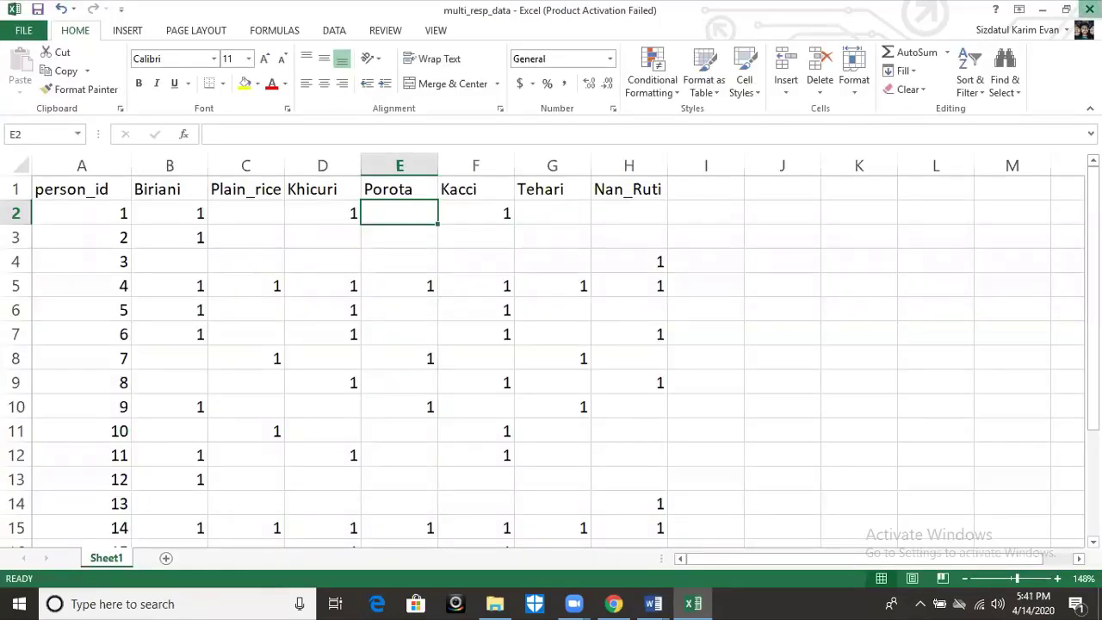
pyautogui.click(1089, 9)
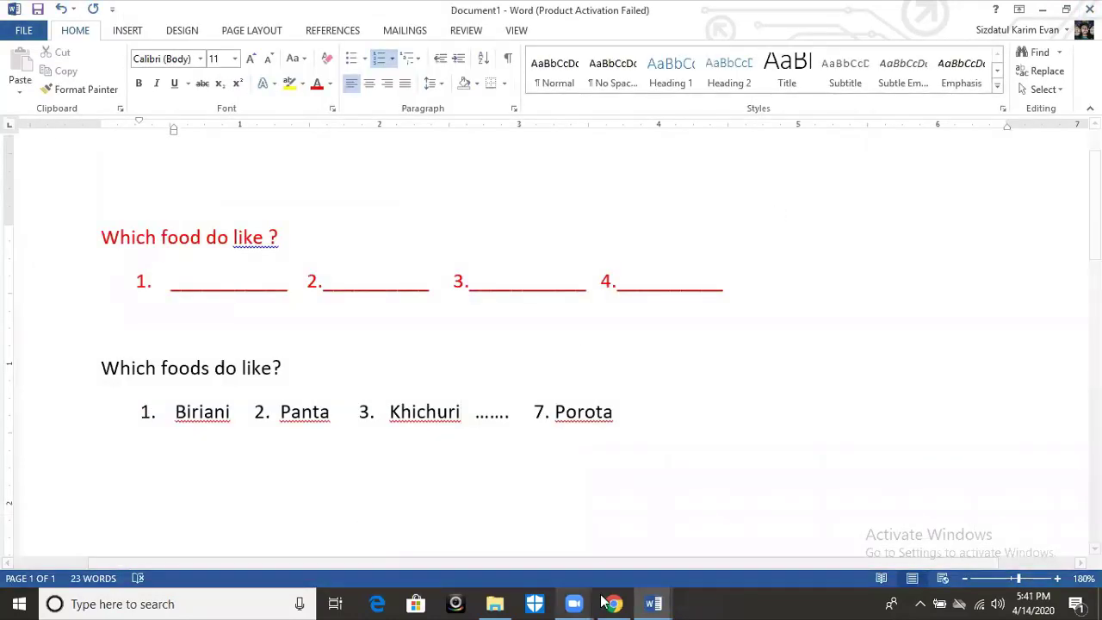
# Step: In SPSS Statistics, start opening a data file and limit the file list to Excel files (*.xls, *.xlsx, *.xlsm)
pyautogui.moveTo(618, 603)
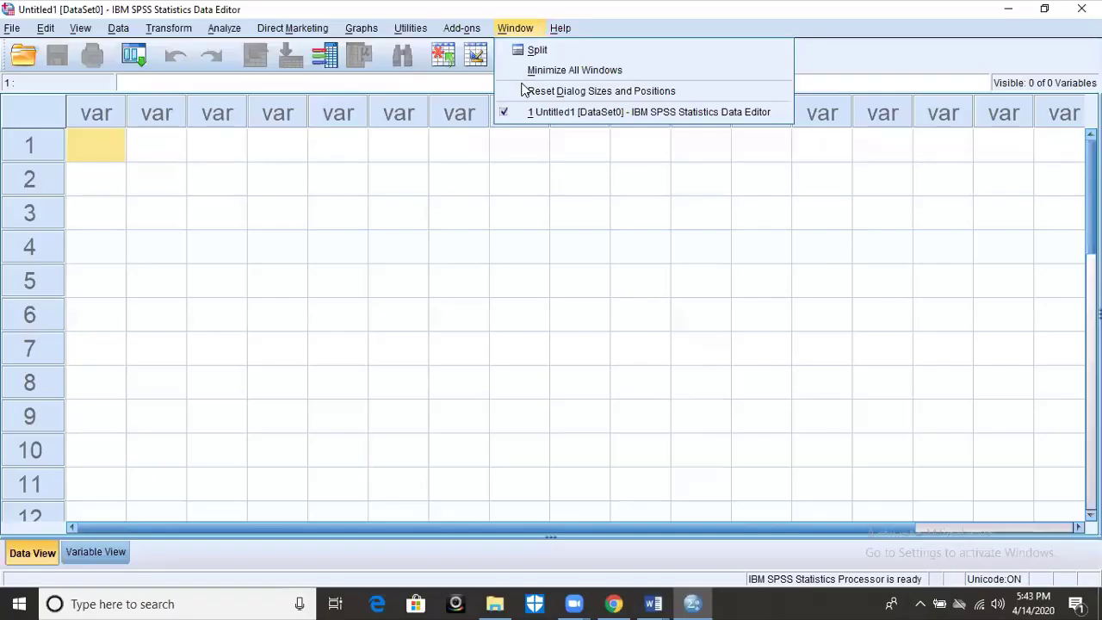
pyautogui.click(13, 28)
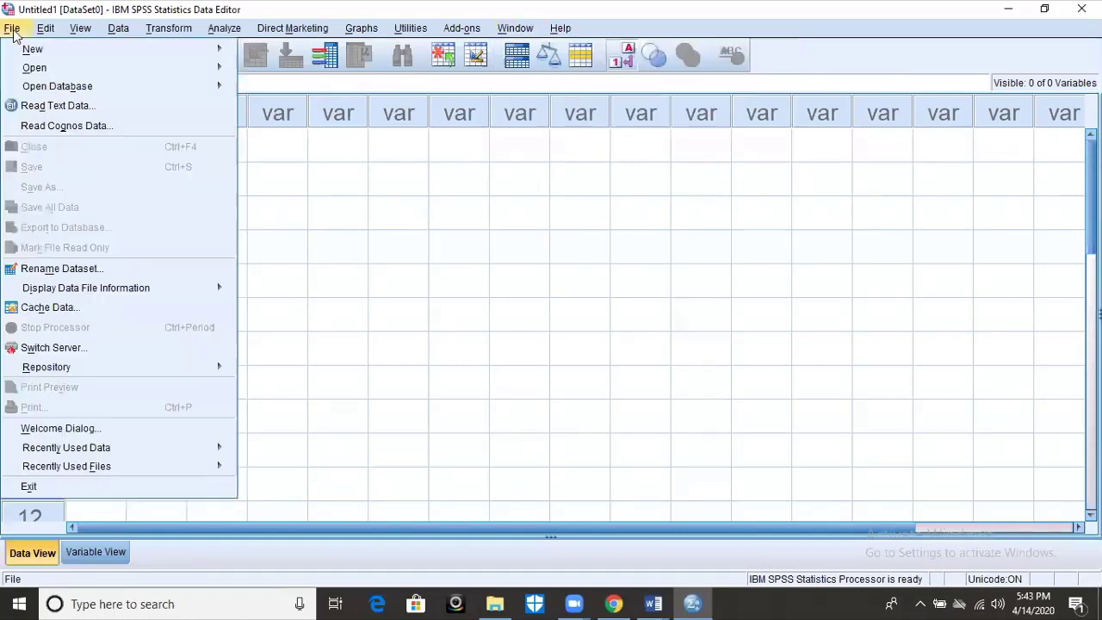
pyautogui.moveTo(86, 68)
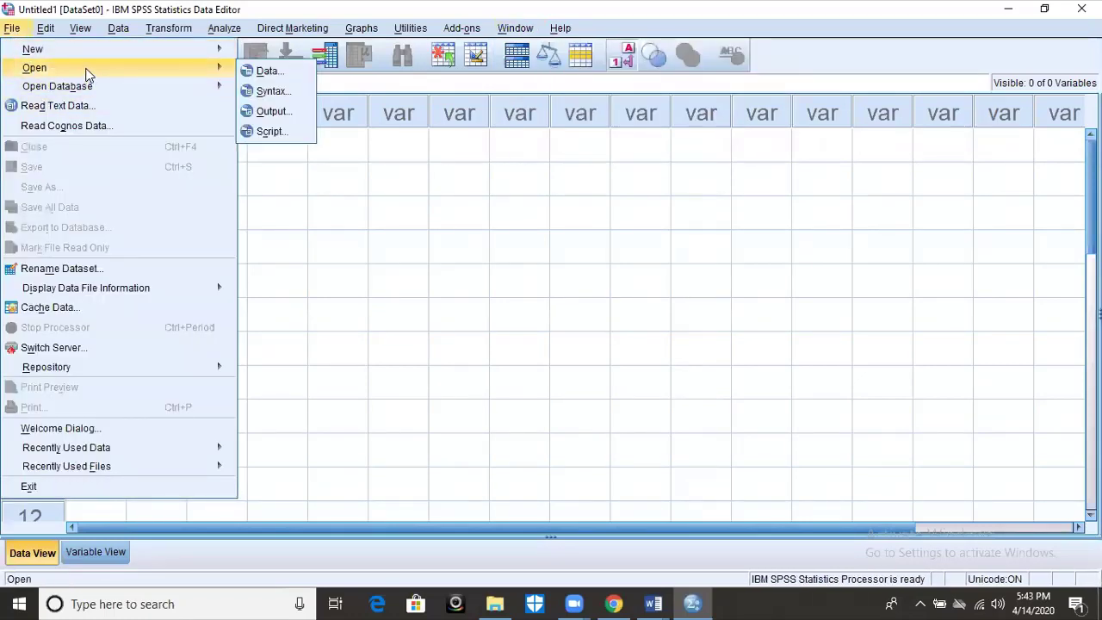
pyautogui.click(269, 72)
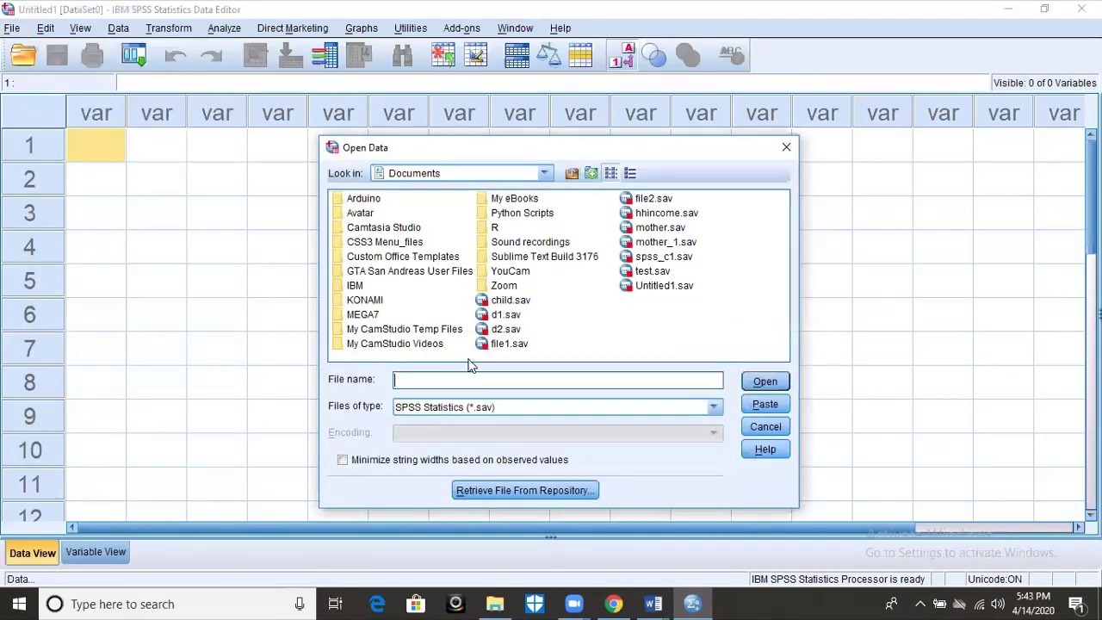
pyautogui.click(498, 408)
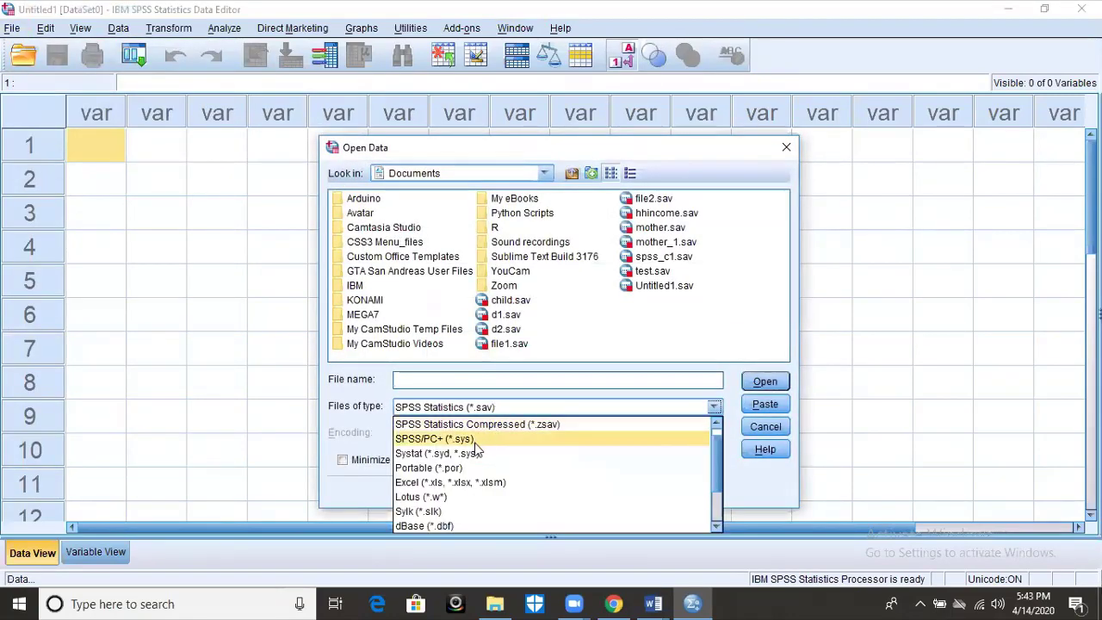
pyautogui.click(465, 483)
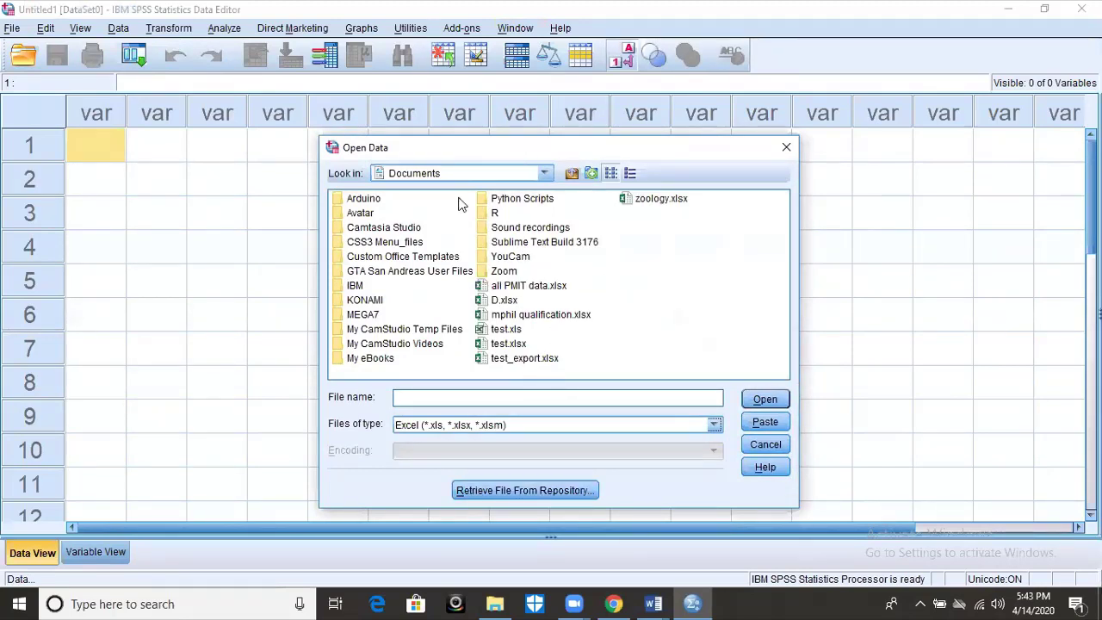
# Step: Browse from the Documents folder to the spss folder on the Computer Softwares & etc (F:) drive
pyautogui.click(573, 174)
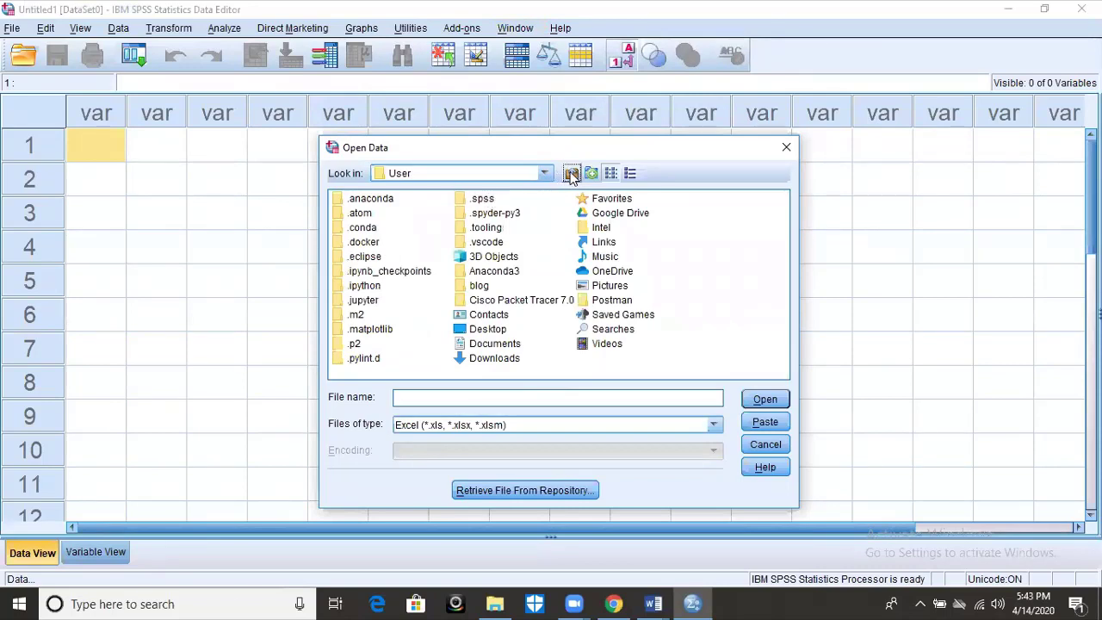
pyautogui.click(571, 173)
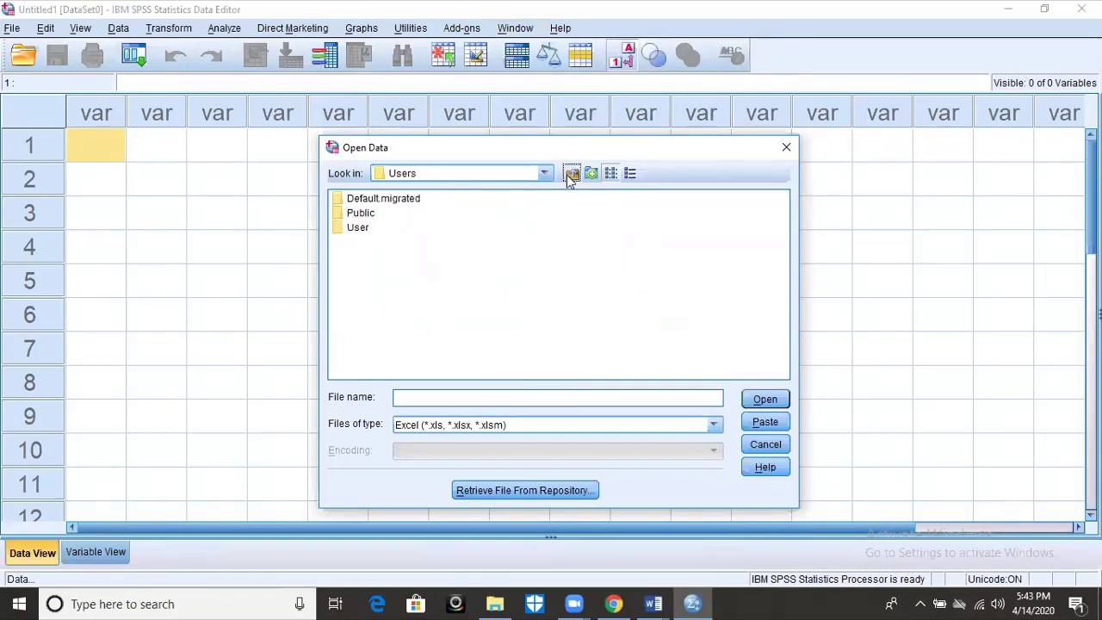
pyautogui.click(571, 173)
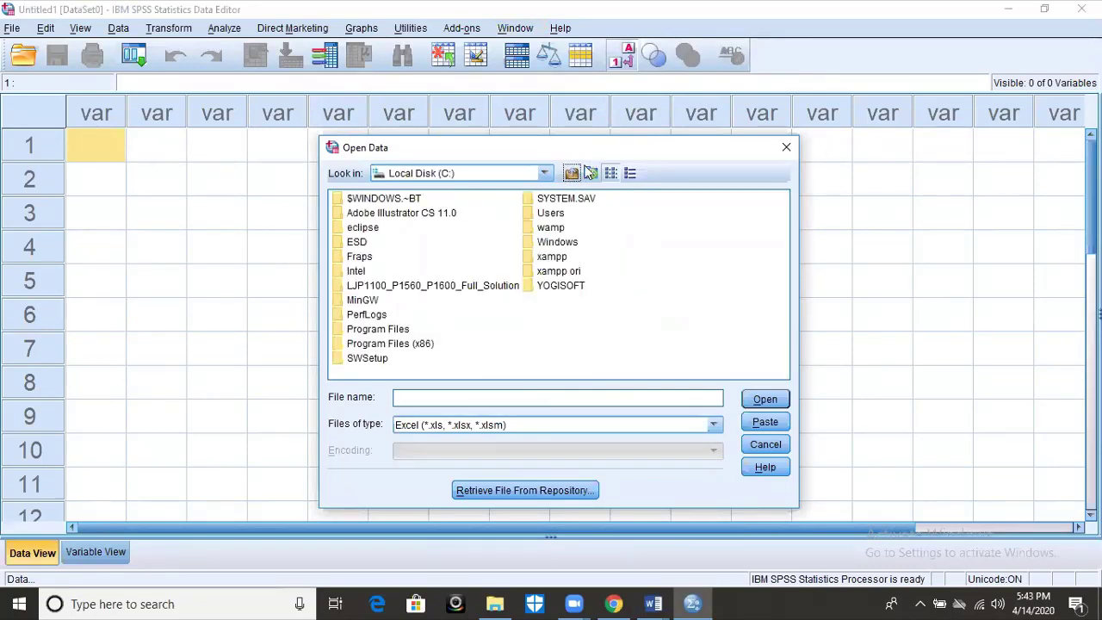
pyautogui.click(573, 174)
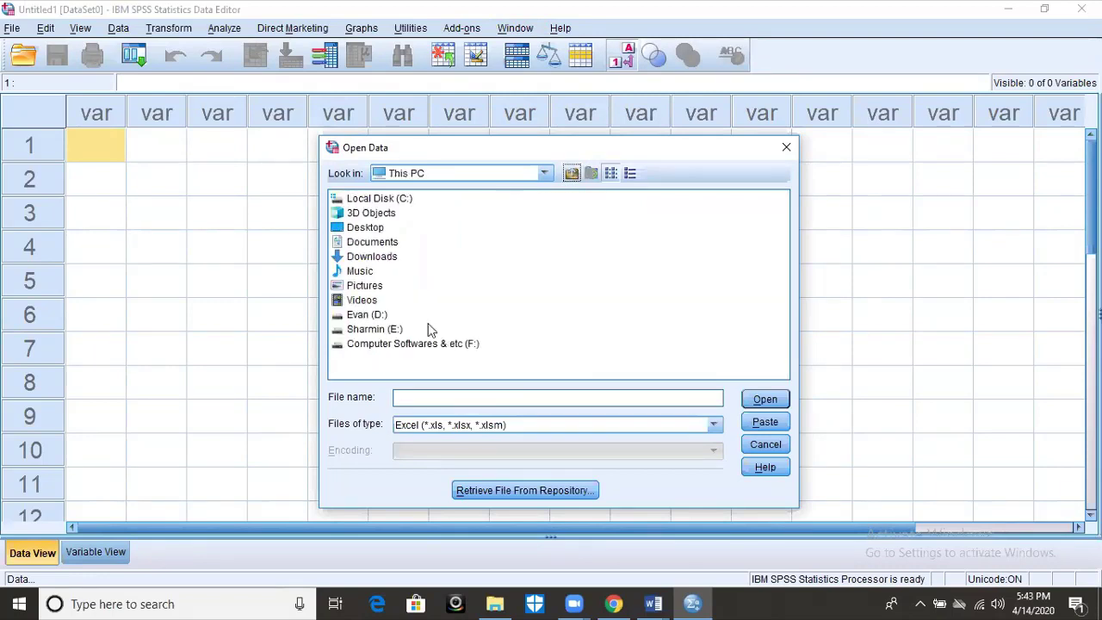
pyautogui.doubleClick(376, 343)
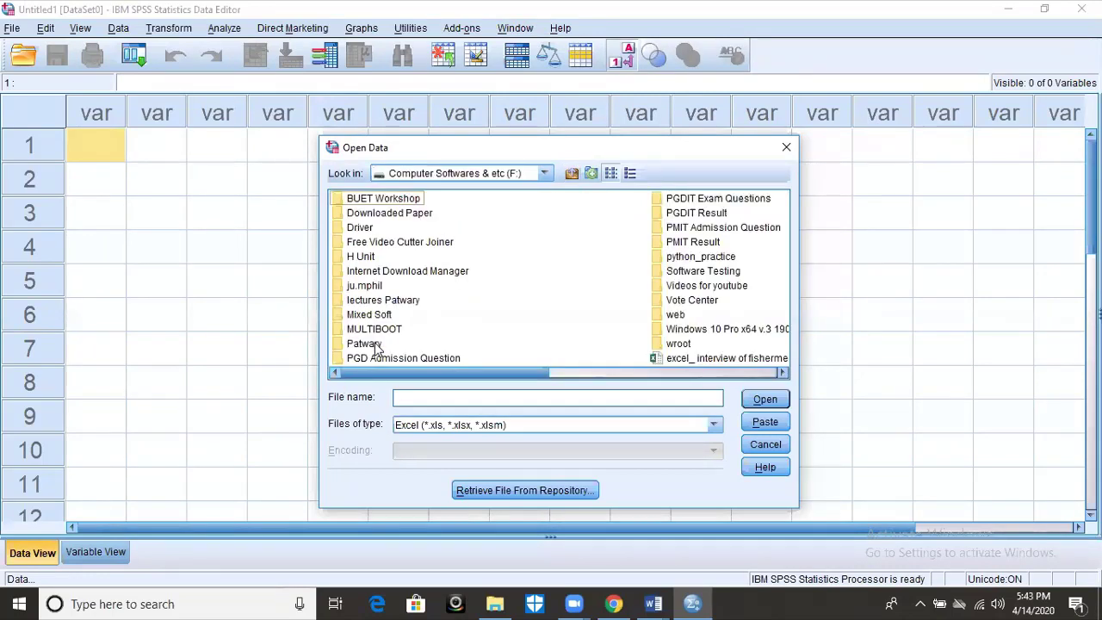
pyautogui.click(384, 335)
pyautogui.doubleClick(374, 345)
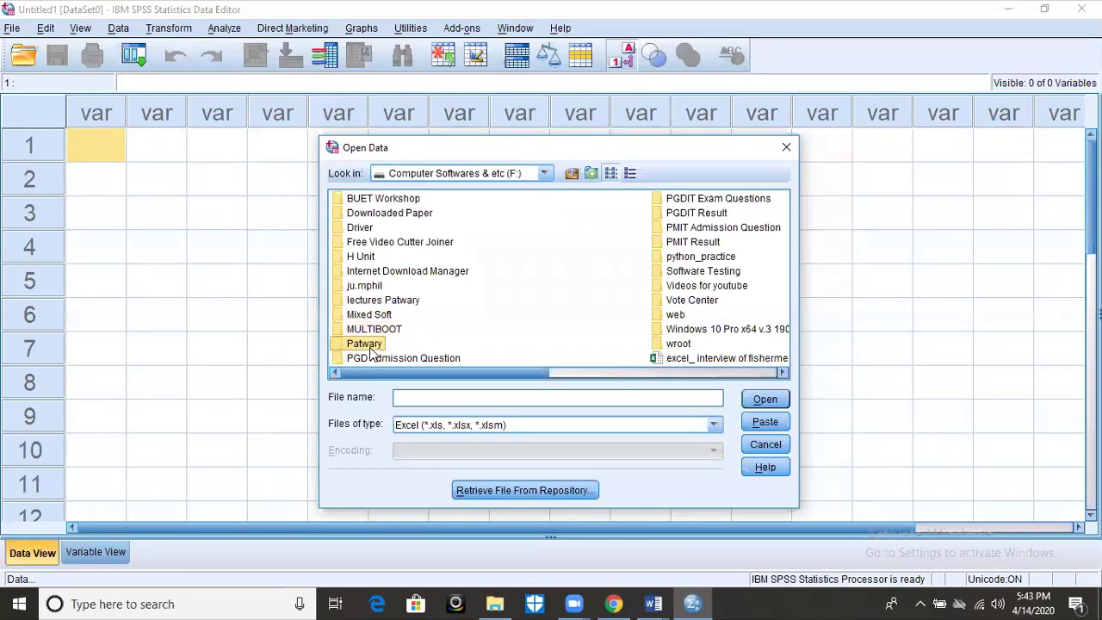
pyautogui.click(398, 299)
pyautogui.press('s')
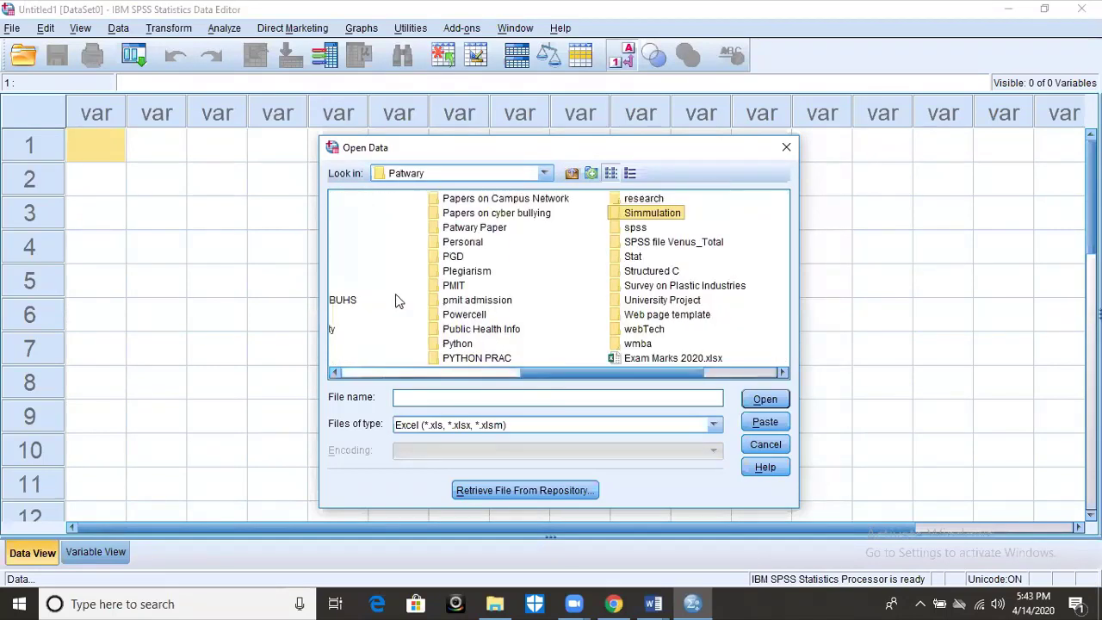
pyautogui.click(638, 229)
pyautogui.doubleClick(638, 229)
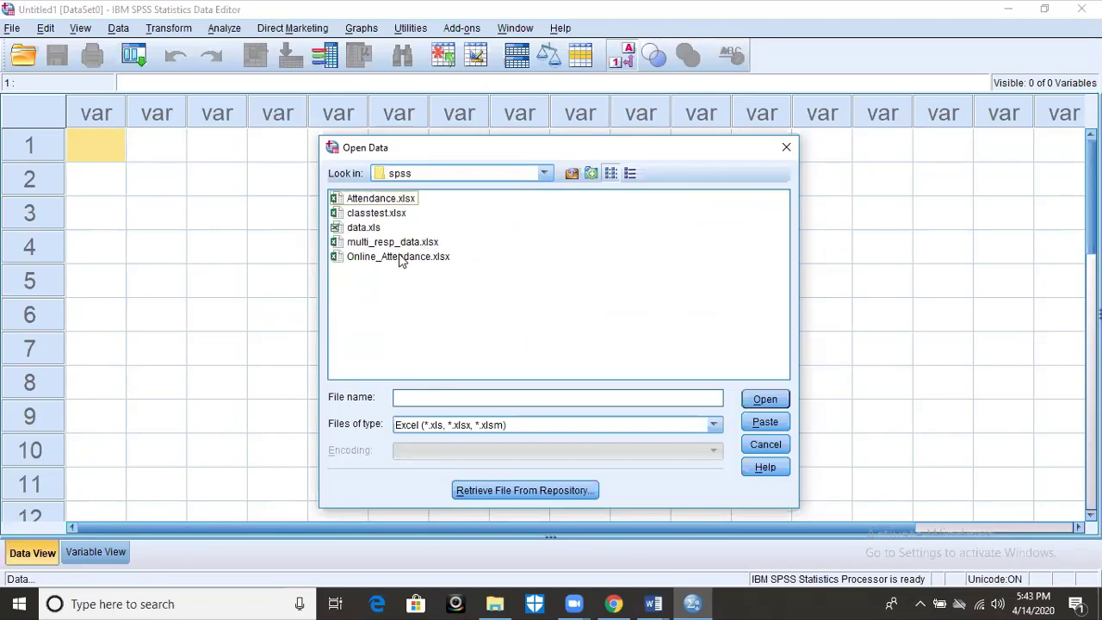
# Step: Open multi_resp_data.xlsx from Sheet1, reading the variable names from the first row of data
pyautogui.click(385, 243)
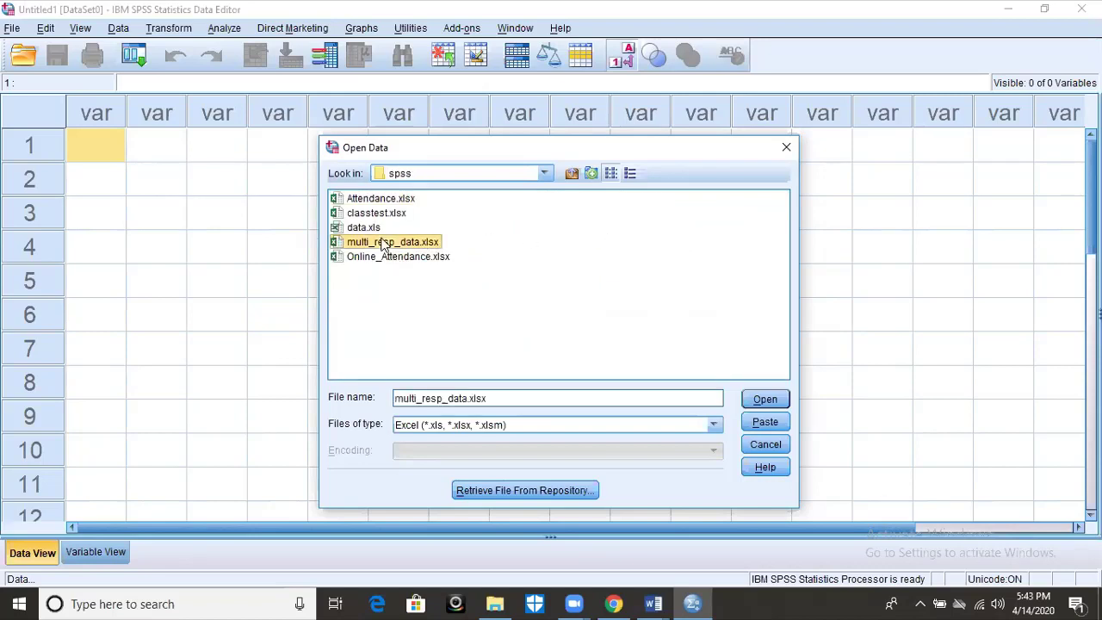
pyautogui.doubleClick(337, 245)
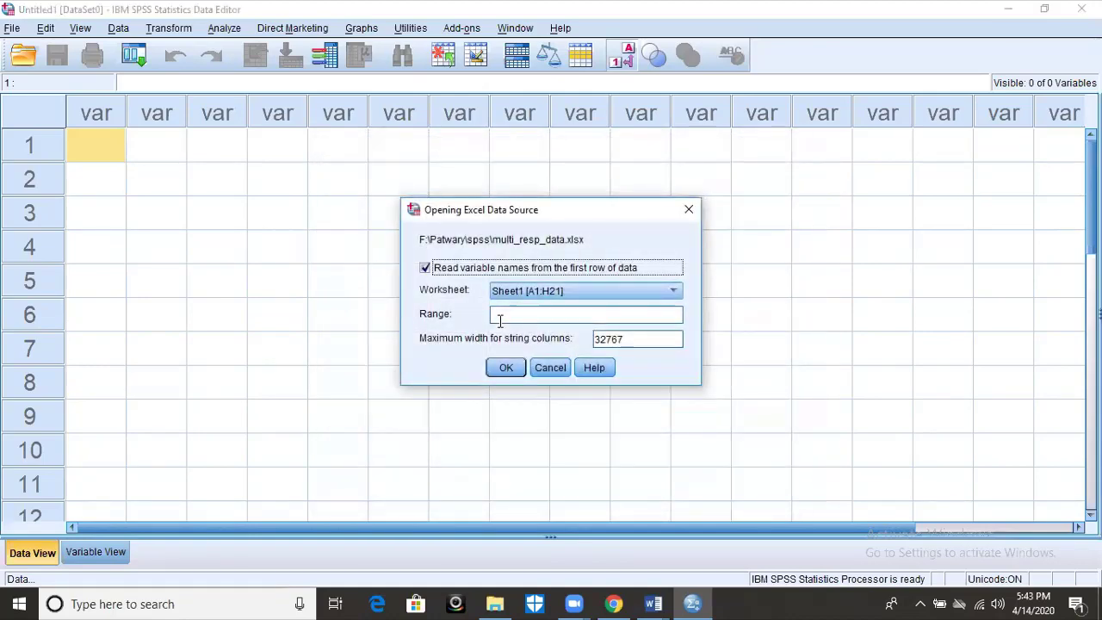
pyautogui.click(506, 369)
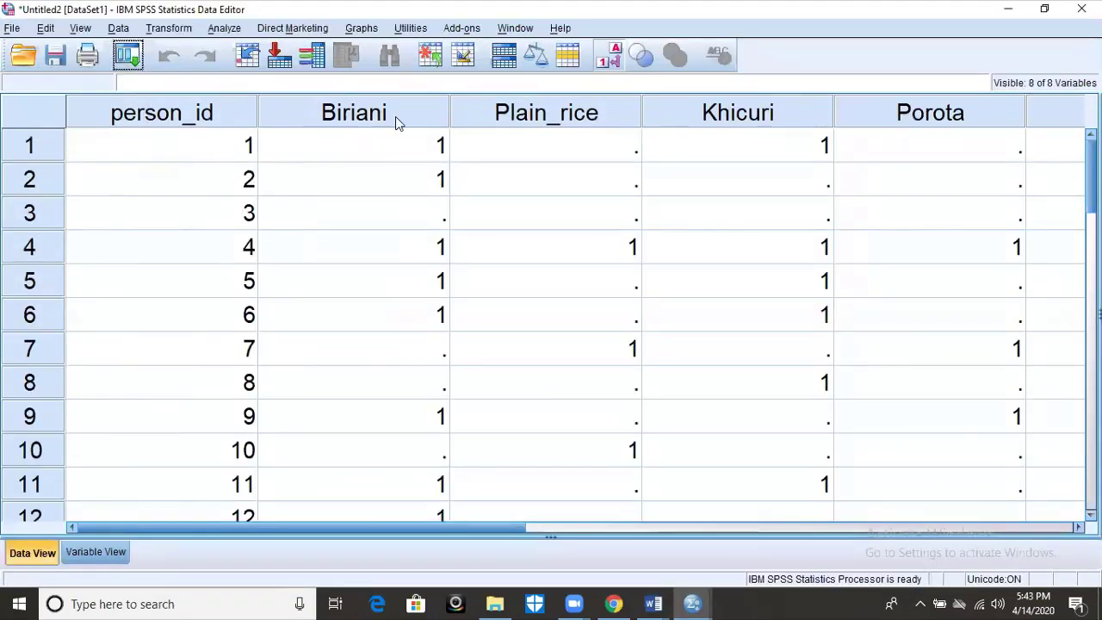
# Step: Narrow the Biriani, Plain_rice, Khicuri, Porota, Kacci and Tehari columns to about the width of their headings
pyautogui.moveTo(447, 107); pyautogui.dragTo(328, 111)
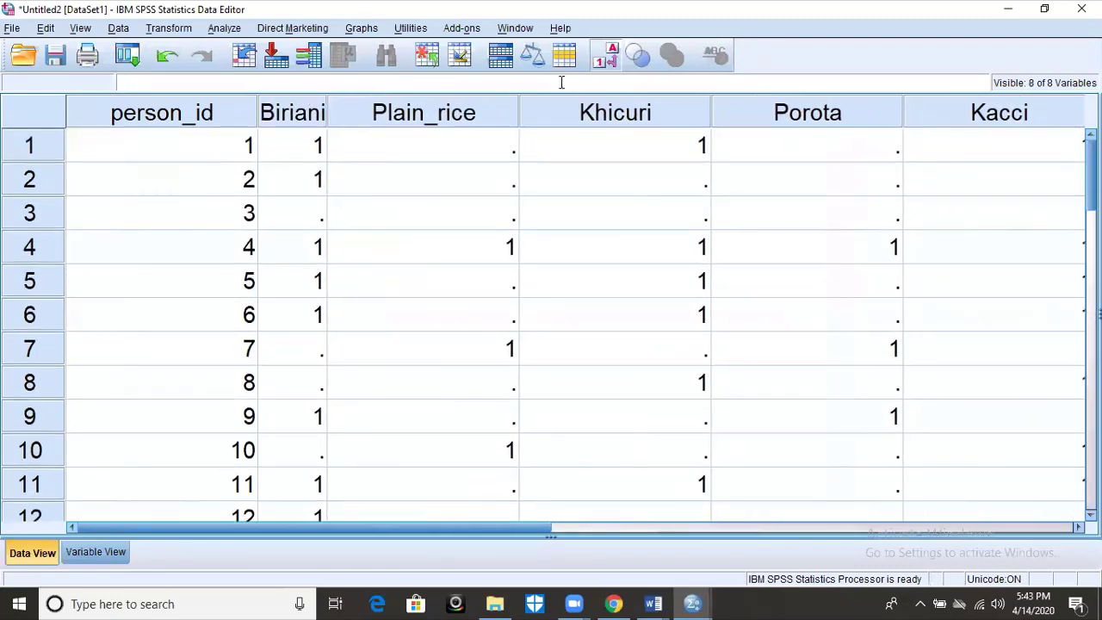
pyautogui.moveTo(517, 101); pyautogui.dragTo(457, 103)
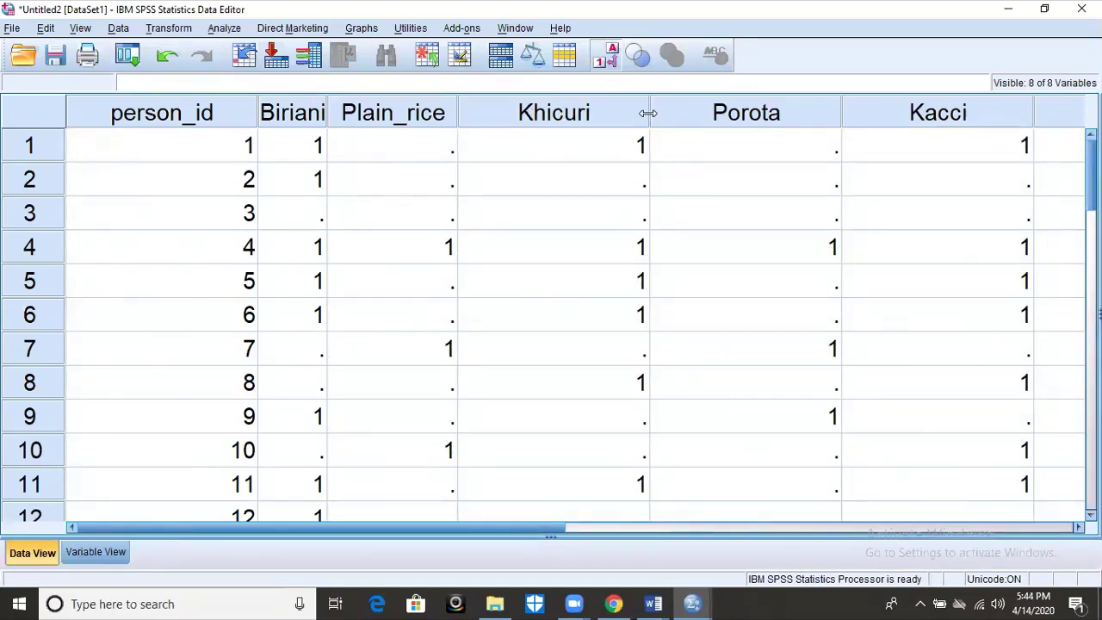
pyautogui.moveTo(648, 113); pyautogui.dragTo(588, 115)
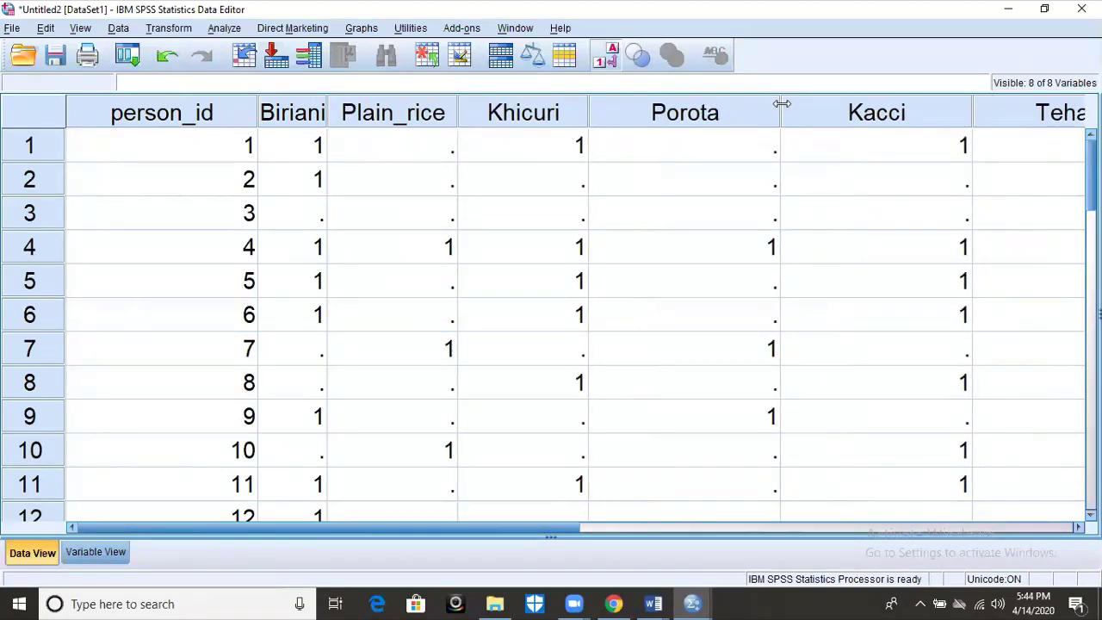
pyautogui.moveTo(780, 108); pyautogui.dragTo(703, 108)
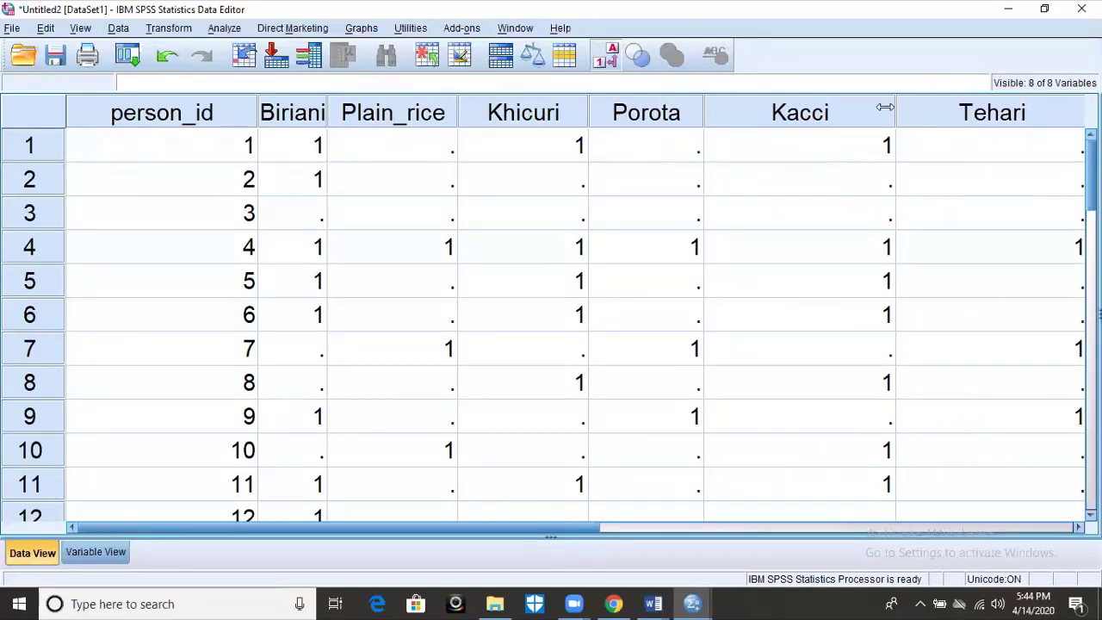
pyautogui.moveTo(893, 108); pyautogui.dragTo(818, 113)
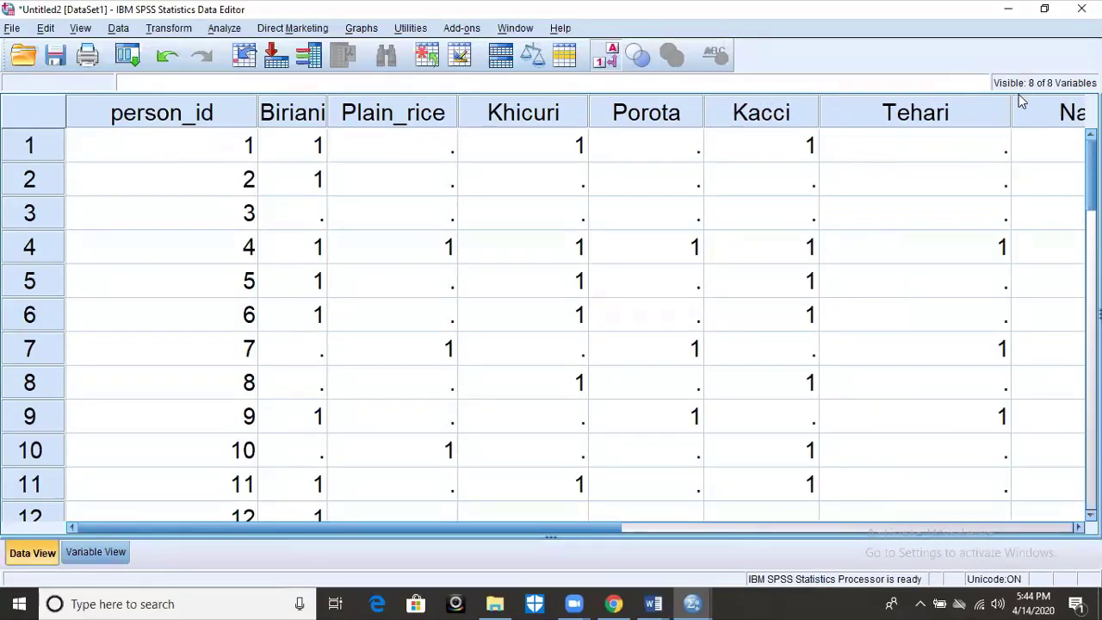
pyautogui.moveTo(1013, 101); pyautogui.dragTo(904, 105)
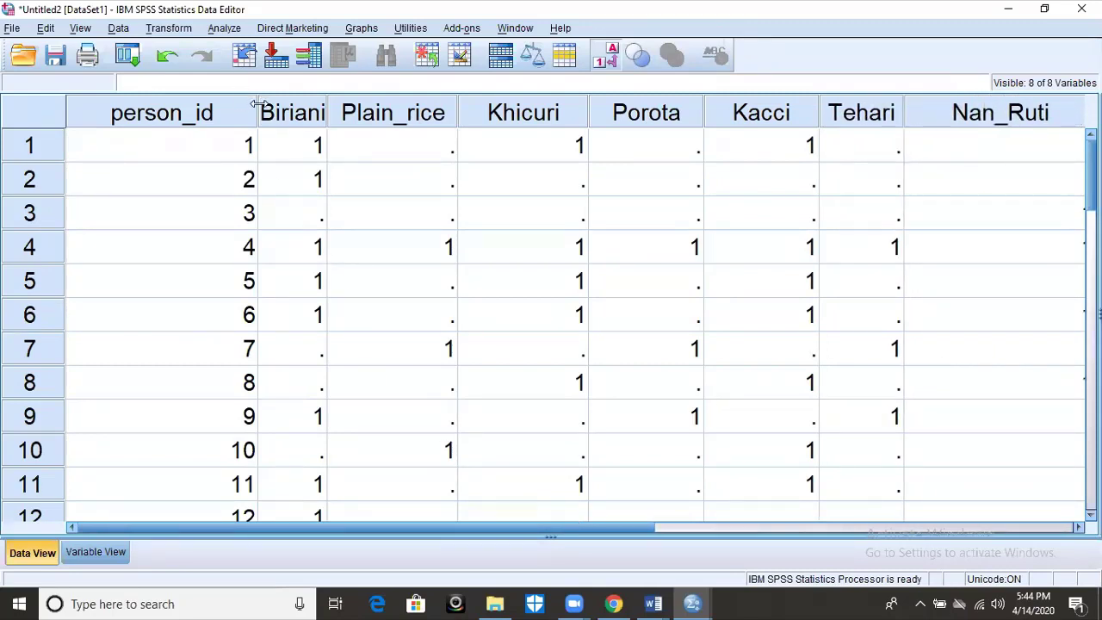
# Step: Narrow the person_id and Nan_Ruti columns so that all eight variables fit side by side
pyautogui.moveTo(256, 101); pyautogui.dragTo(181, 104)
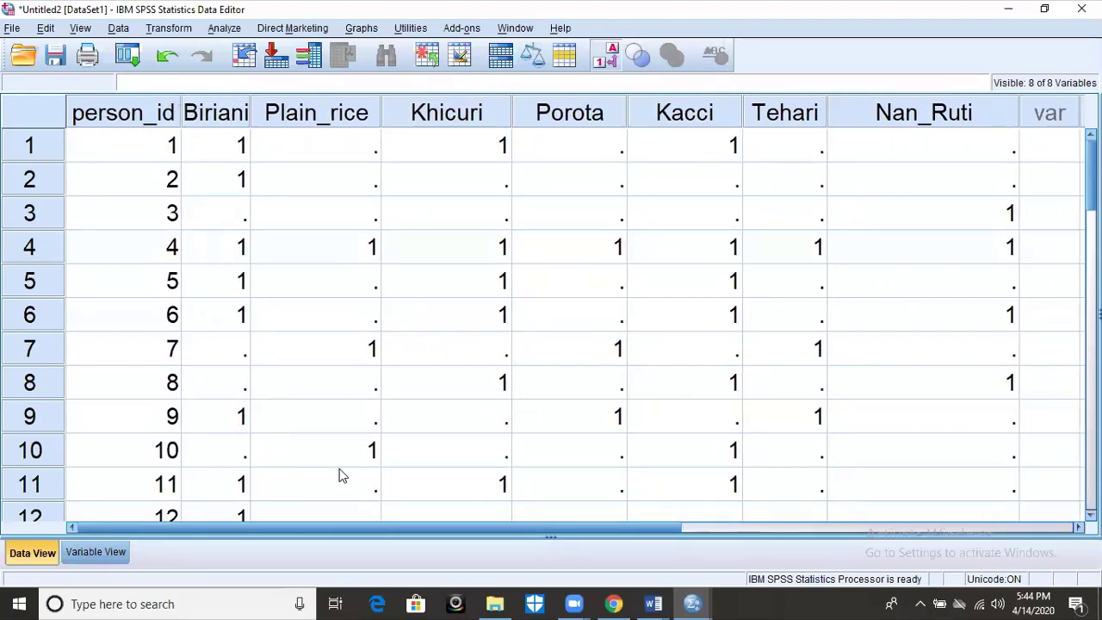
pyautogui.moveTo(307, 528); pyautogui.dragTo(479, 528)
pyautogui.moveTo(734, 105); pyautogui.dragTo(654, 104)
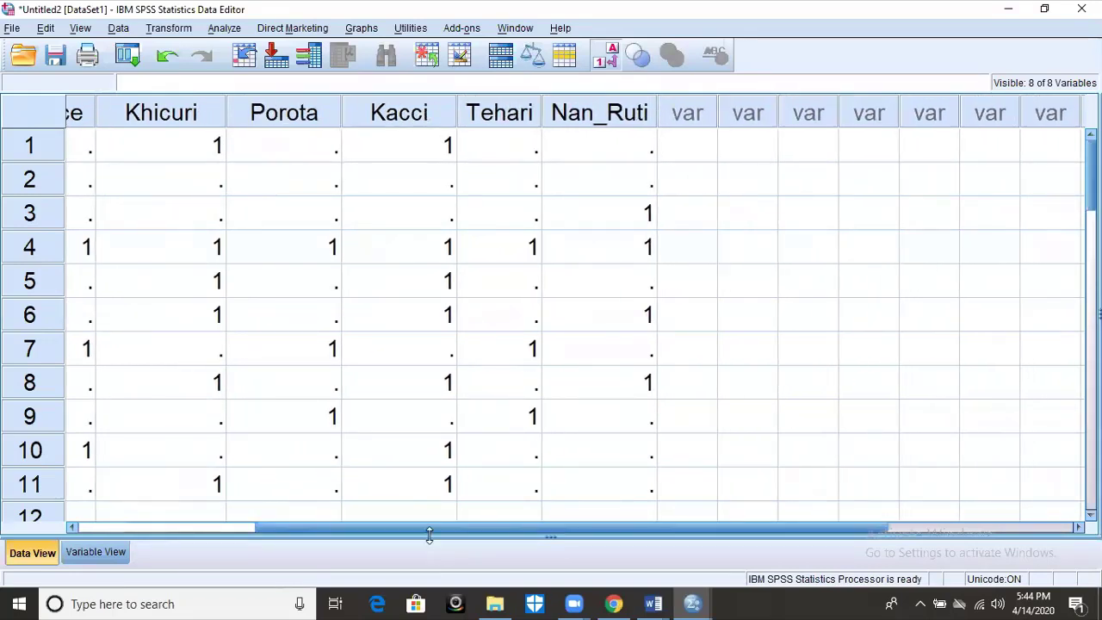
pyautogui.moveTo(427, 534); pyautogui.dragTo(393, 537)
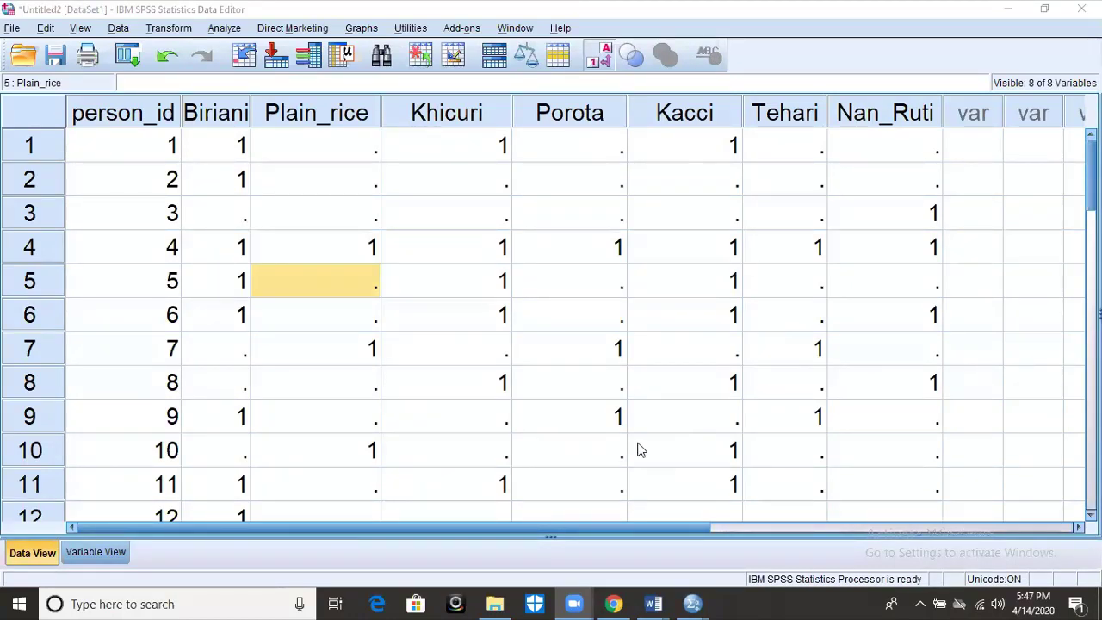
# Step: Set up a Frequencies analysis with the seven food variables from Biriani to Nan_Ruti, leaving out person_id
pyautogui.click(229, 112)
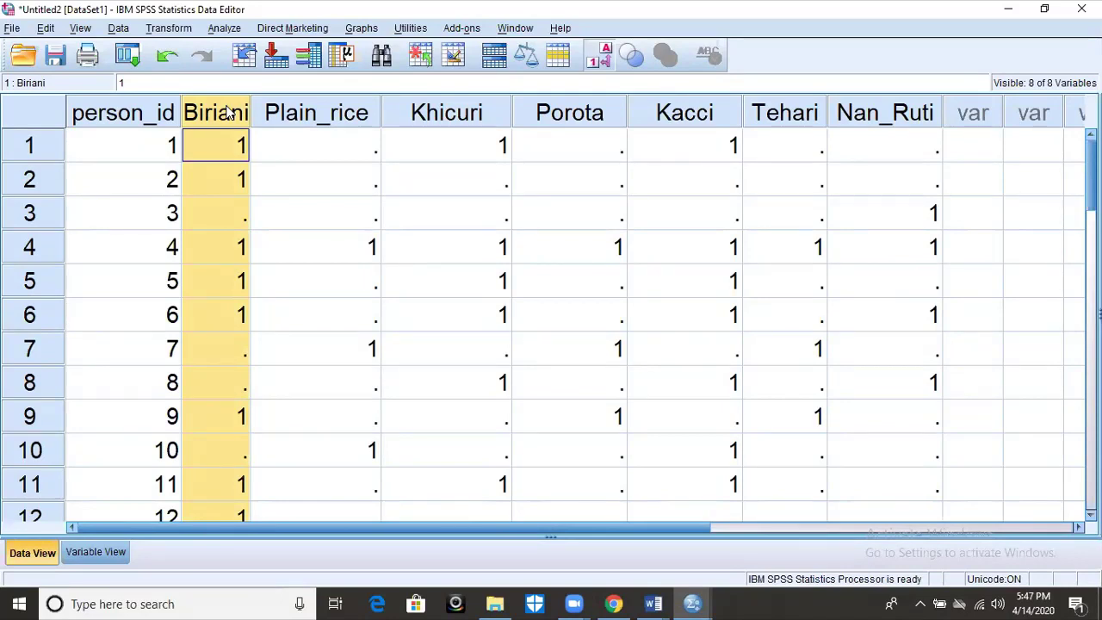
pyautogui.click(226, 31)
pyautogui.moveTo(270, 71)
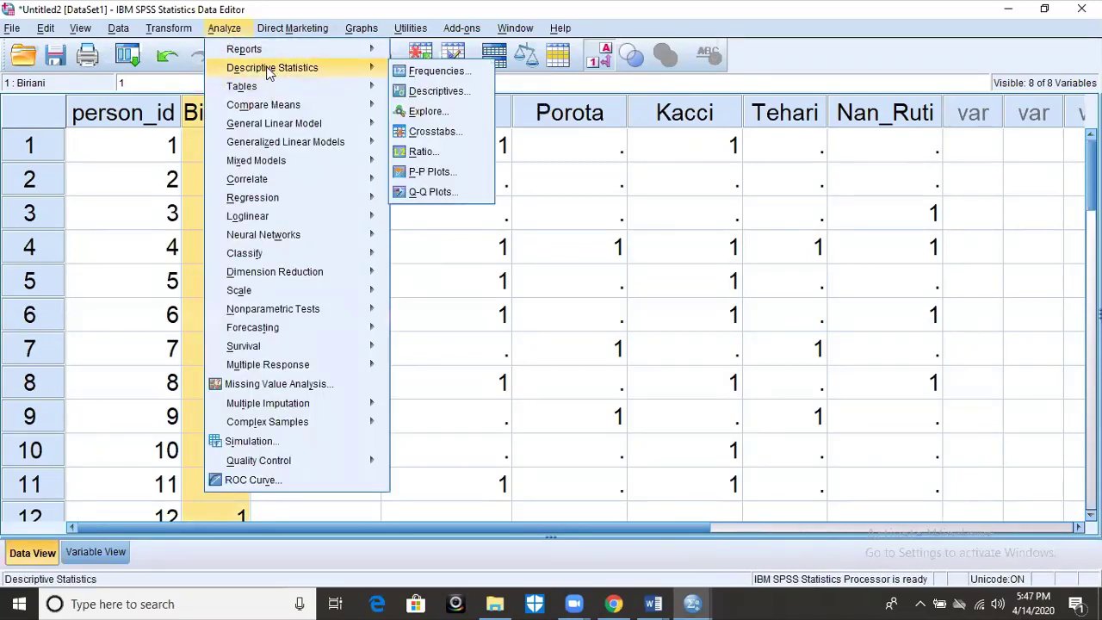
pyautogui.click(434, 71)
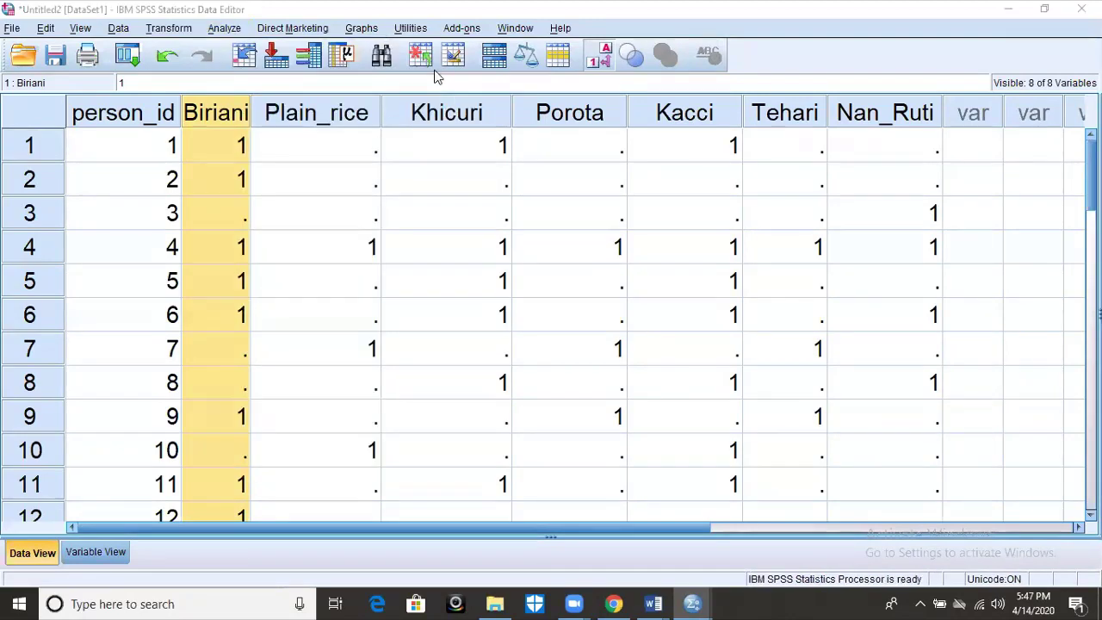
pyautogui.click(418, 246)
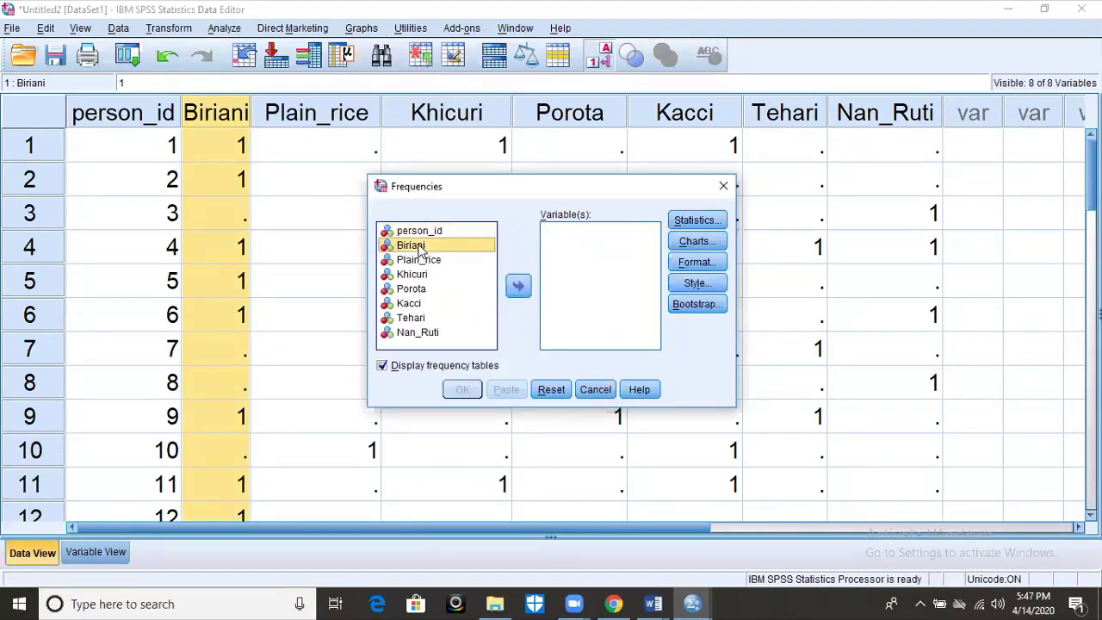
pyautogui.hotkey('shift', 'Down')
pyautogui.hotkey('shift', 'Down')
pyautogui.hotkey('shift', 'Down')
pyautogui.hotkey('shift', 'Down')
pyautogui.hotkey('shift', 'Down')
pyautogui.hotkey('shift', 'Down')
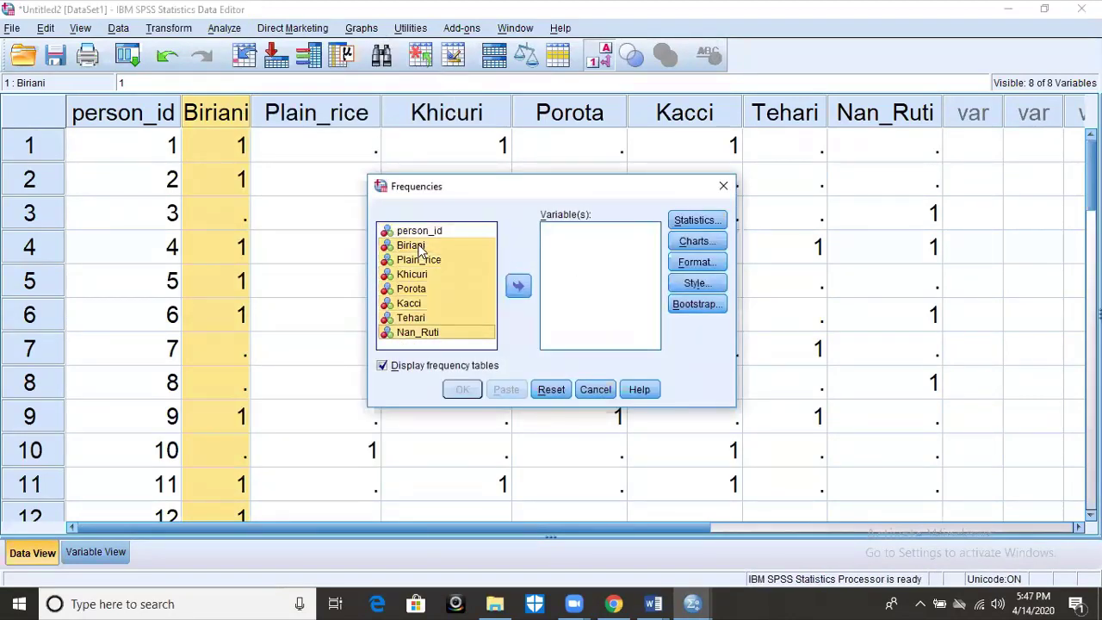
pyautogui.click(518, 286)
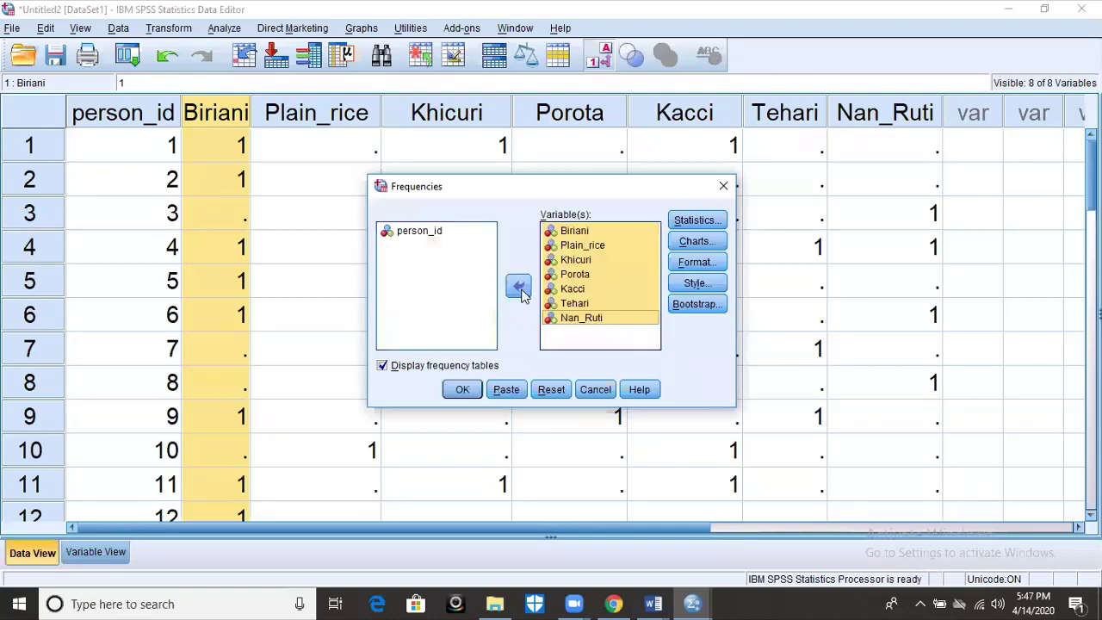
# Step: Run the Frequencies analysis and review the resulting frequency tables of the individual foods
pyautogui.click(462, 391)
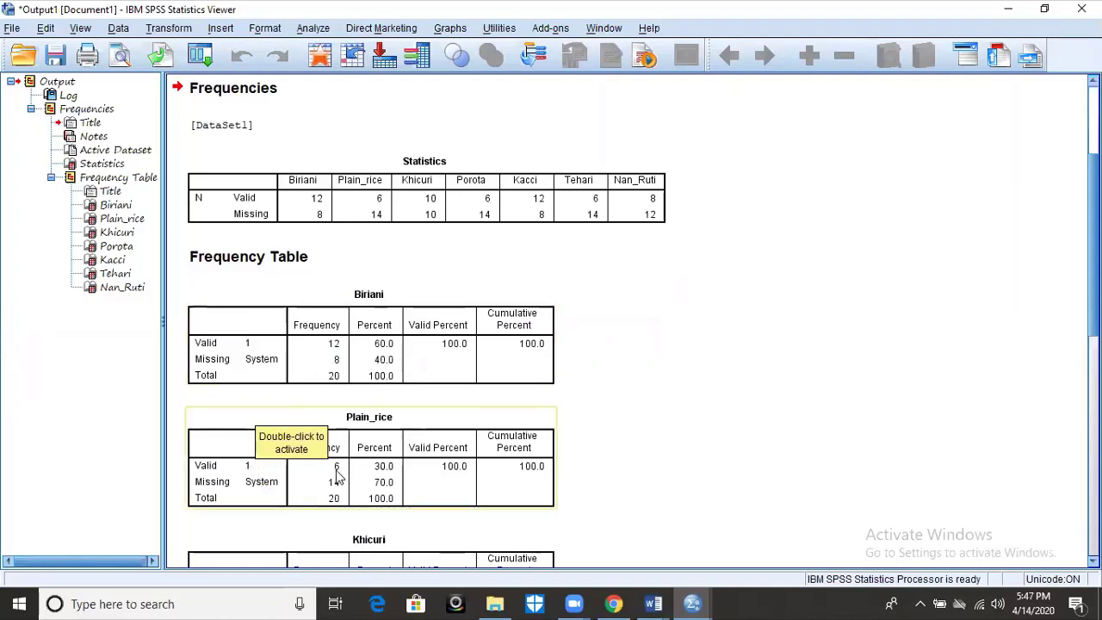
pyautogui.scroll(-1, 1093, 259)
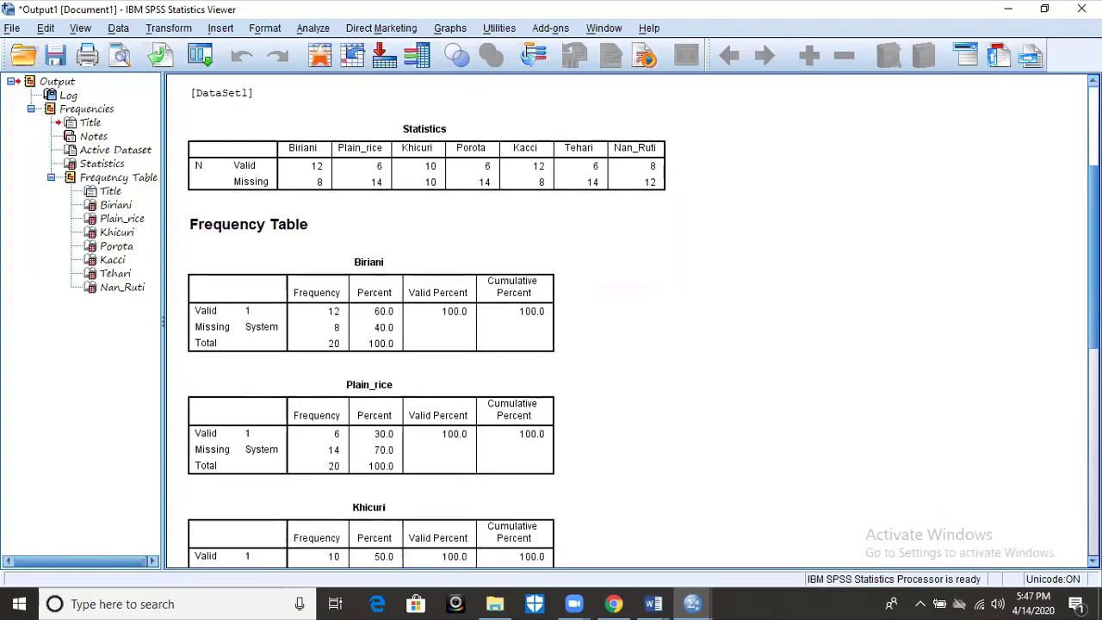
pyautogui.scroll(-5, 629, 318)
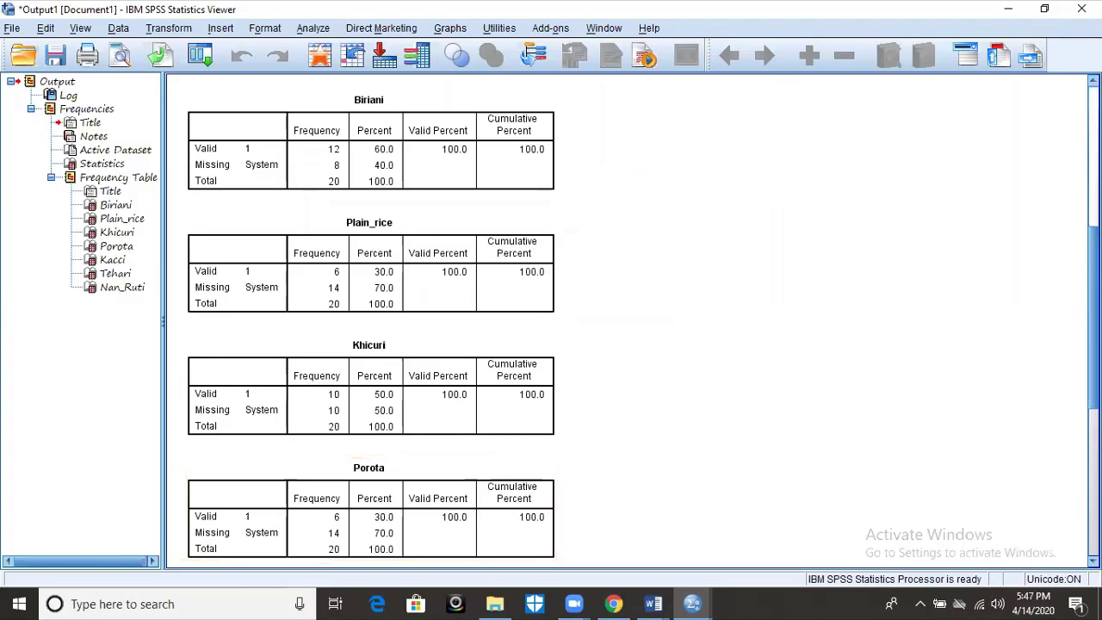
# Step: Read through the remaining frequency tables down to Nan_Ruti and return to the Statistics summary of the foods
pyautogui.scroll(-4, 992, 382)
pyautogui.scroll(-5, 628, 320)
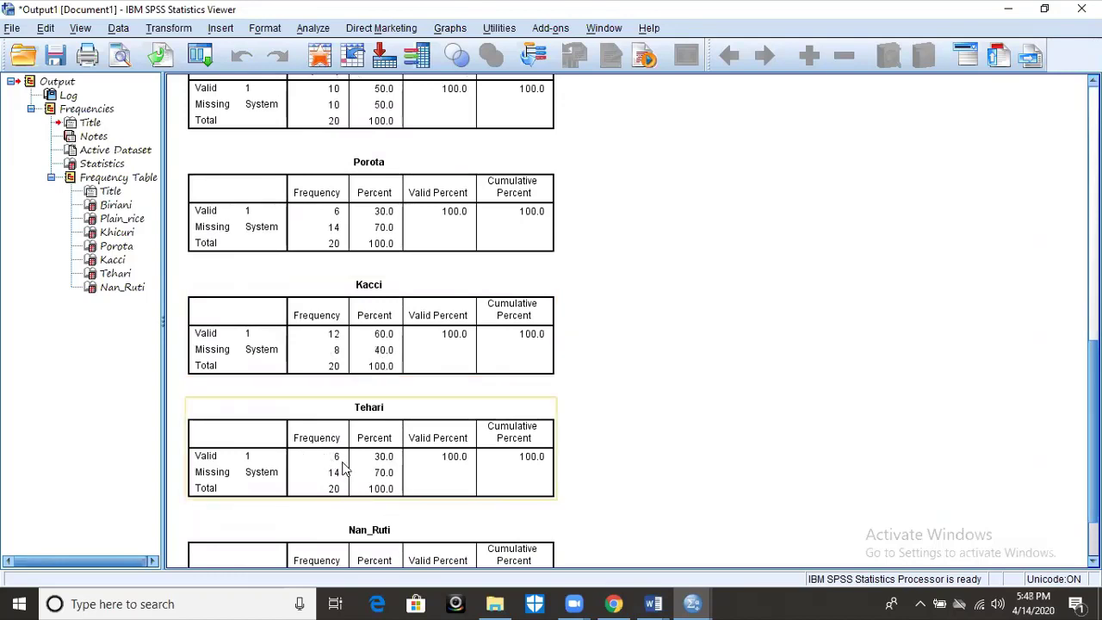
pyautogui.scroll(-3, 629, 320)
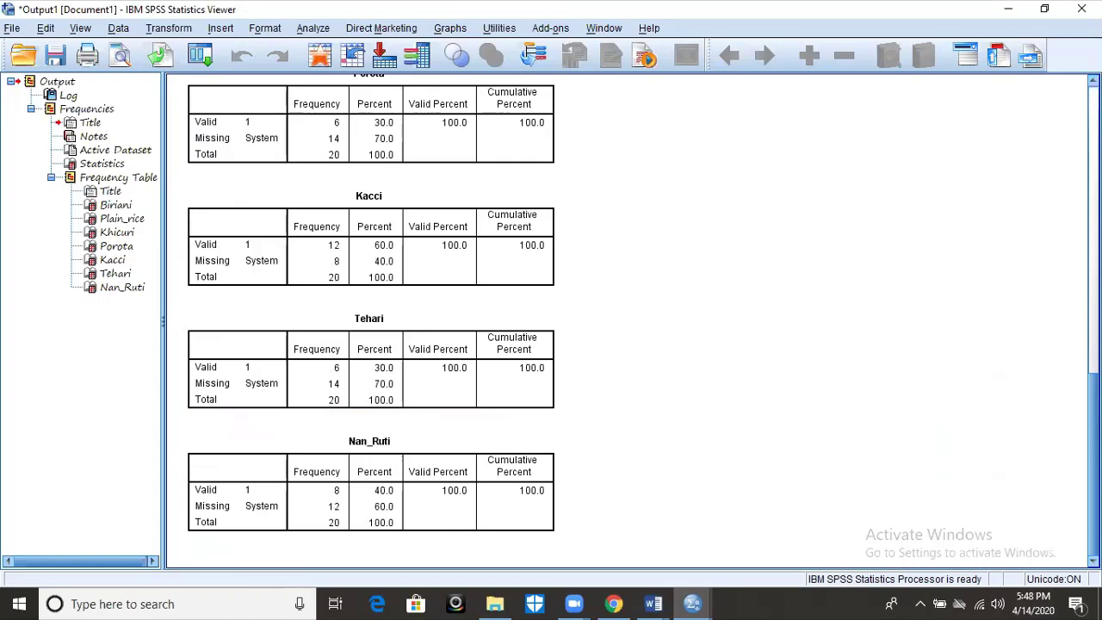
pyautogui.scroll(11, 629, 321)
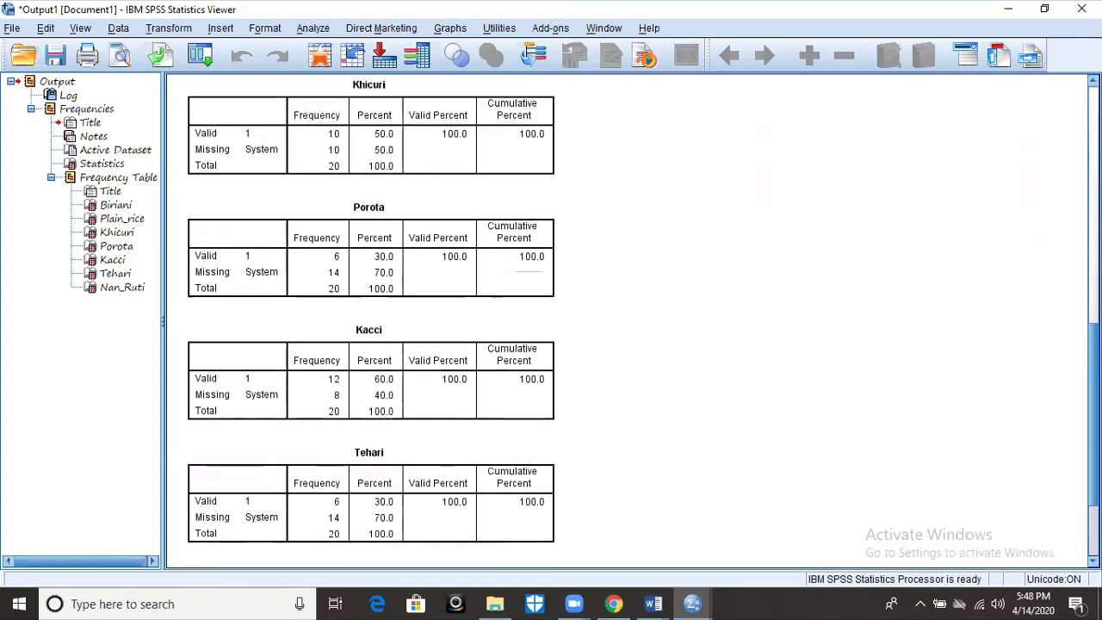
pyautogui.scroll(13, 628, 320)
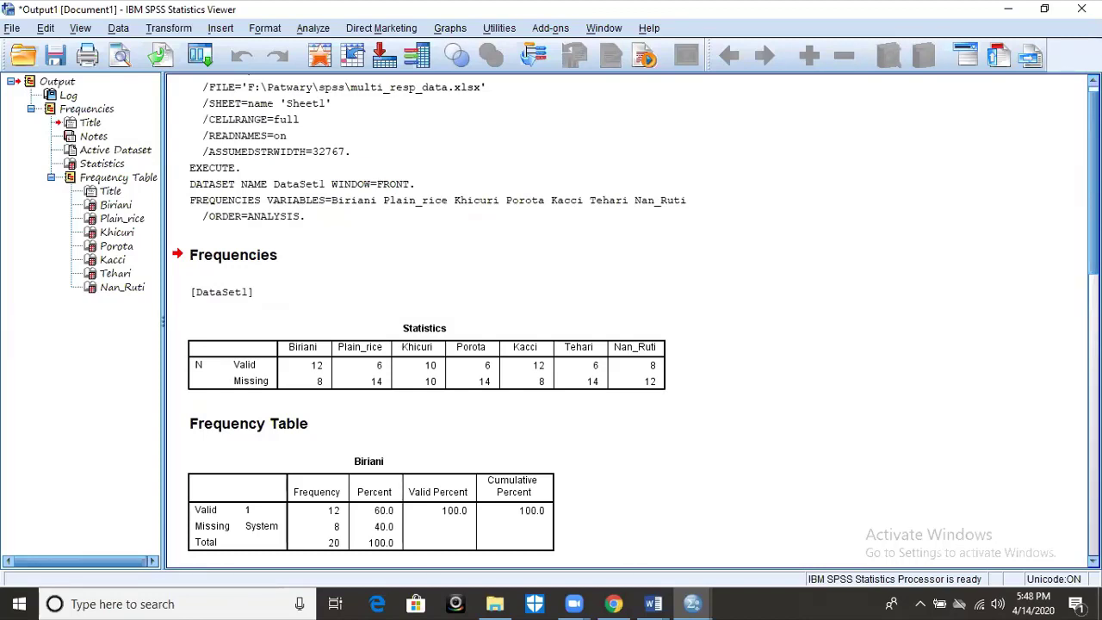
# Step: Start defining a multiple response set for tables that contains the seven food variables from Biriani to Nan_Ruti, without person_id
pyautogui.click(313, 30)
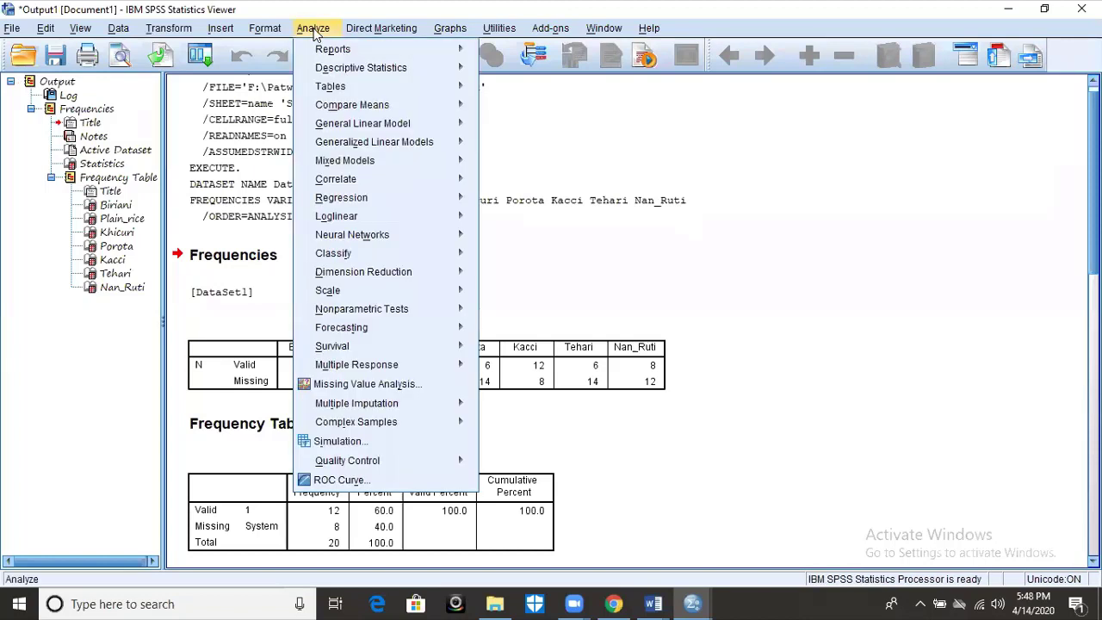
pyautogui.moveTo(350, 90)
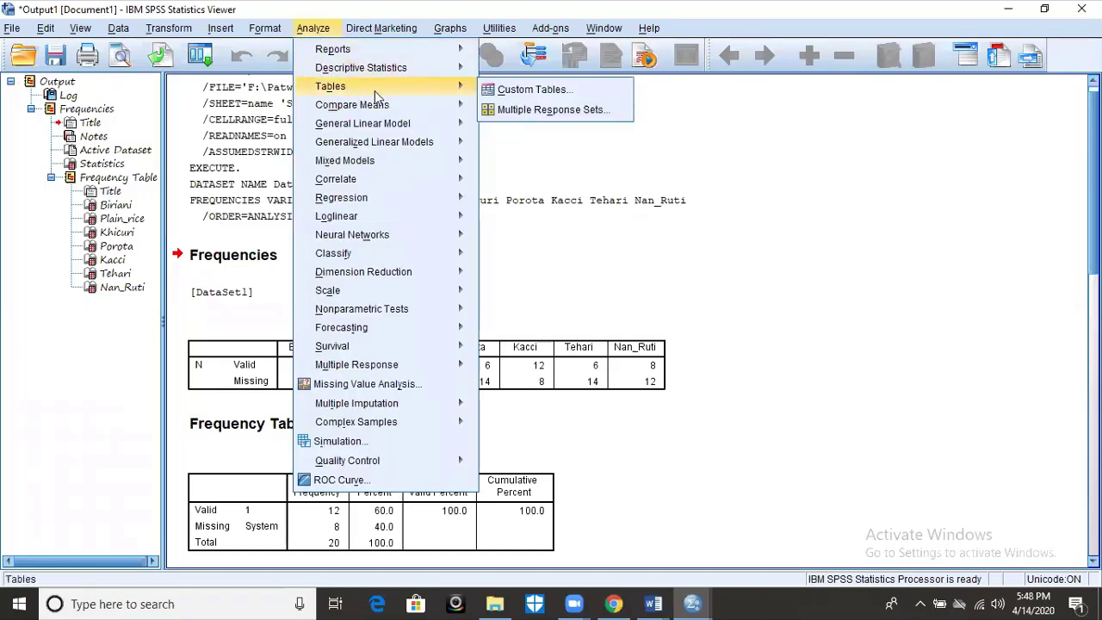
pyautogui.click(531, 110)
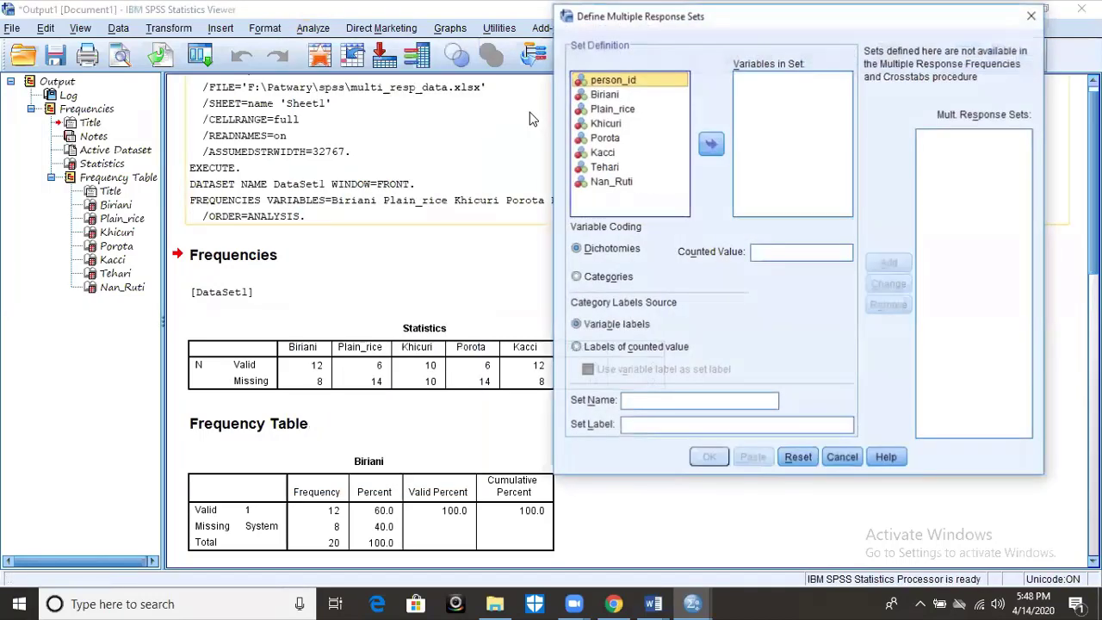
pyautogui.click(597, 97)
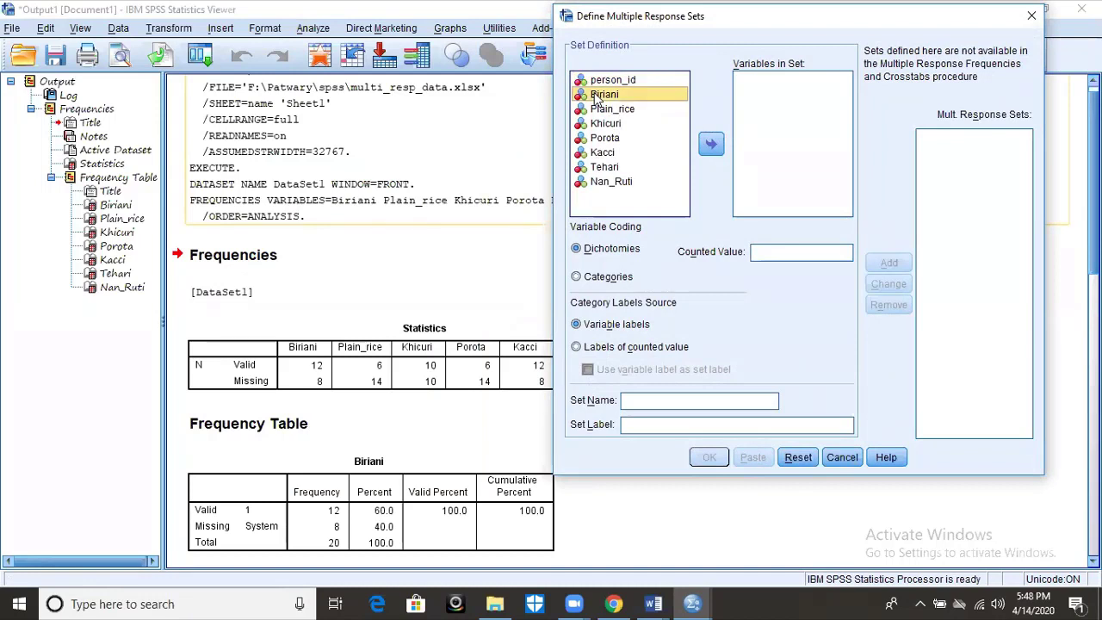
pyautogui.hotkey('shift', 'Down')
pyautogui.hotkey('shift', 'Down')
pyautogui.hotkey('shift', 'Down')
pyautogui.hotkey('shift', 'Down')
pyautogui.hotkey('shift', 'Down')
pyautogui.hotkey('shift', 'Down')
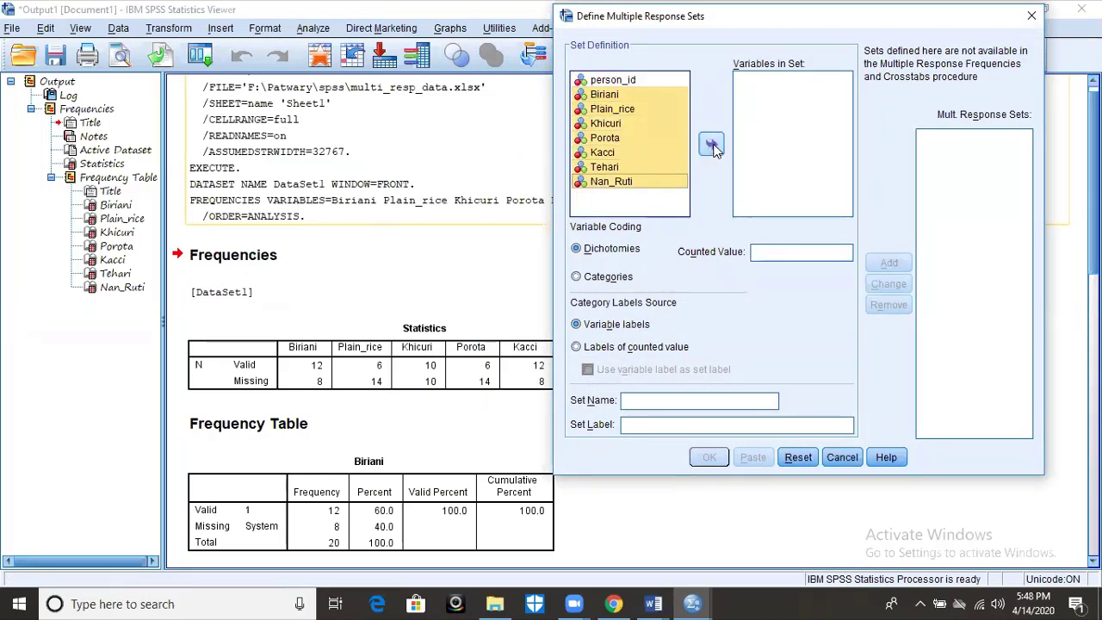
pyautogui.click(712, 145)
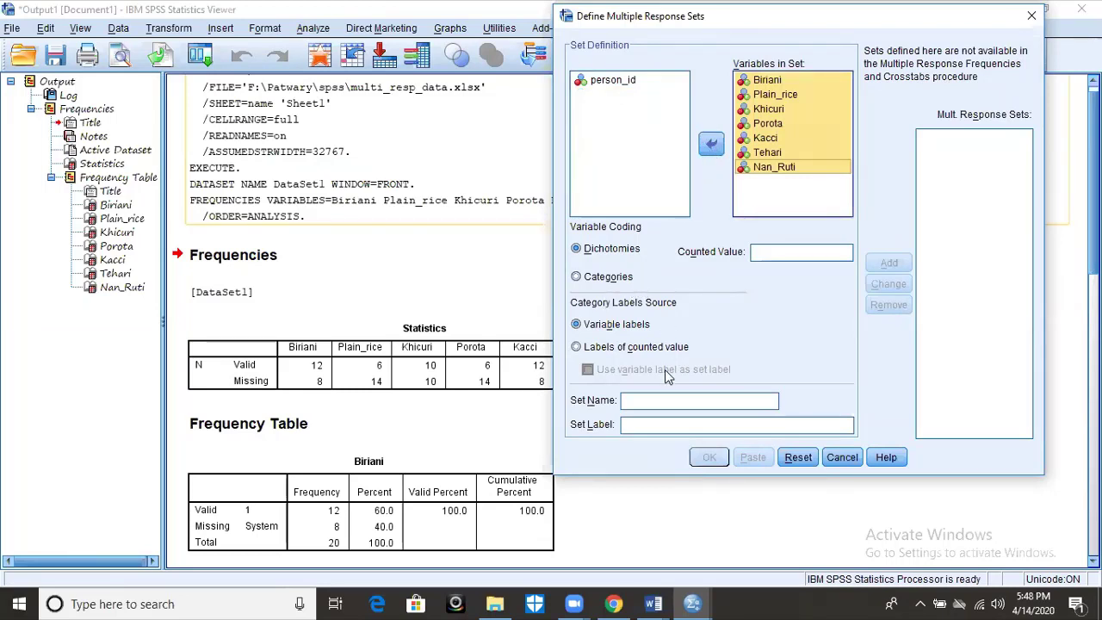
# Step: Code the response set as dichotomies with counted value 1, name it food, and add and create the set
pyautogui.click(613, 250)
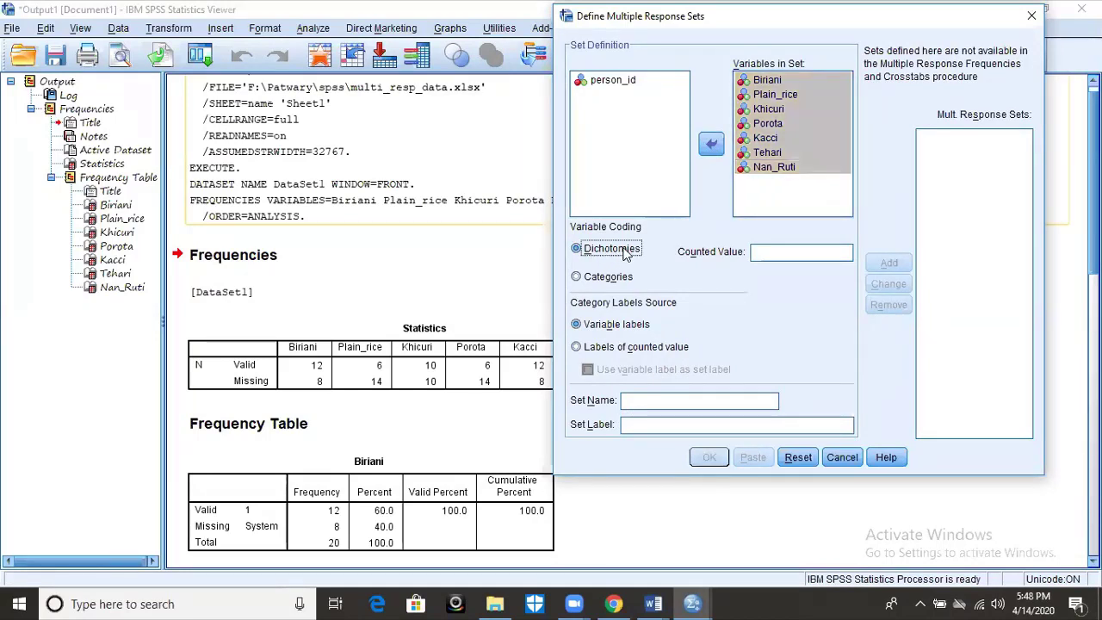
pyautogui.click(759, 253)
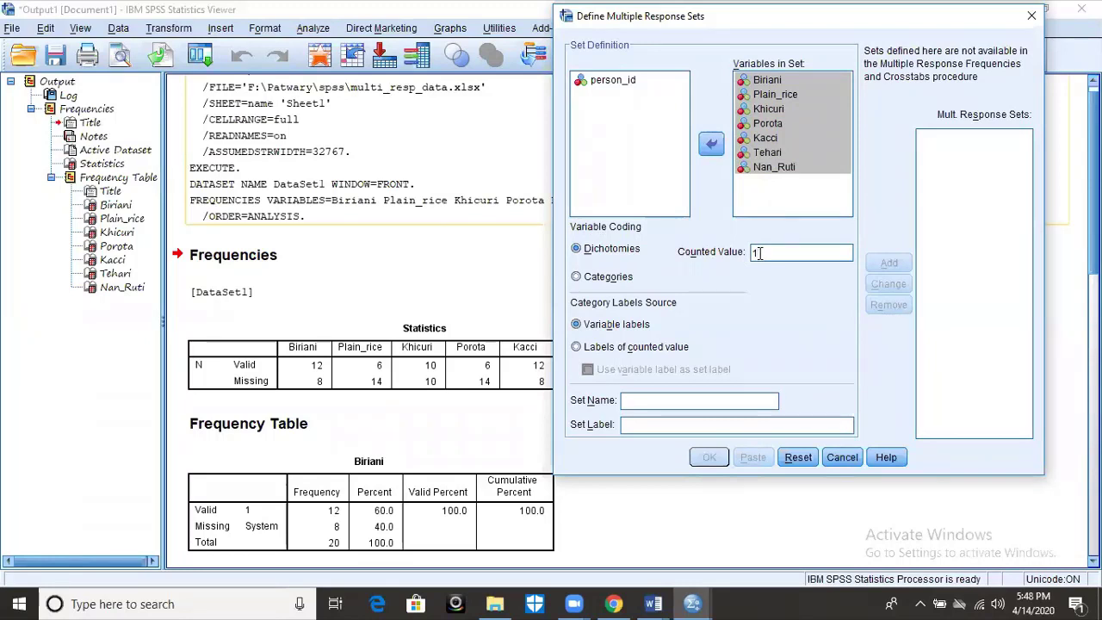
pyautogui.click(632, 401)
pyautogui.write('f')
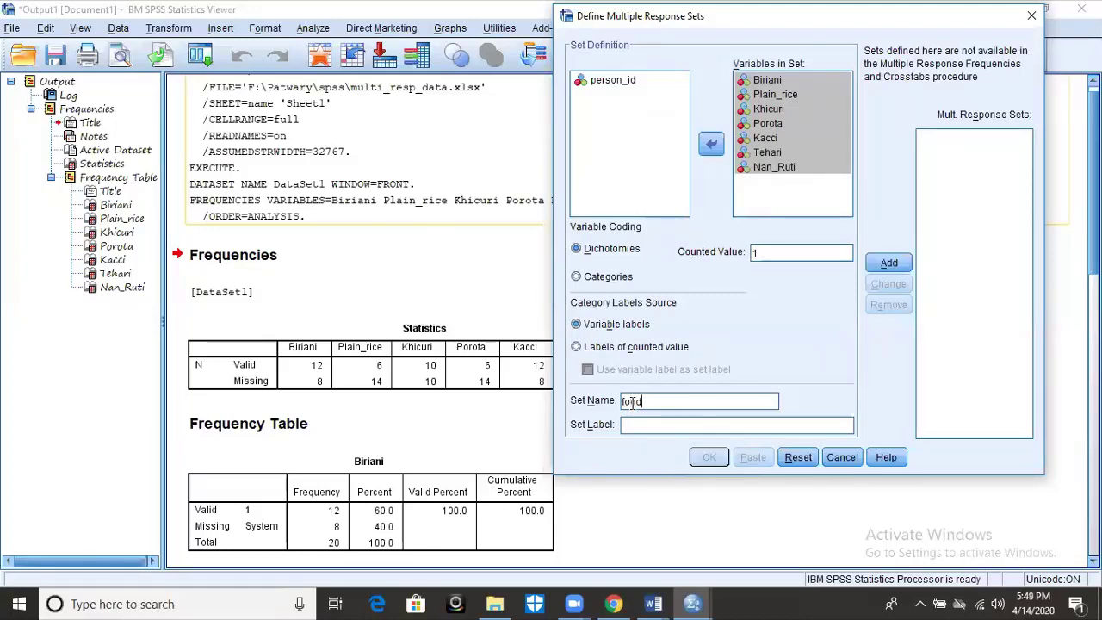
pyautogui.write('ood')
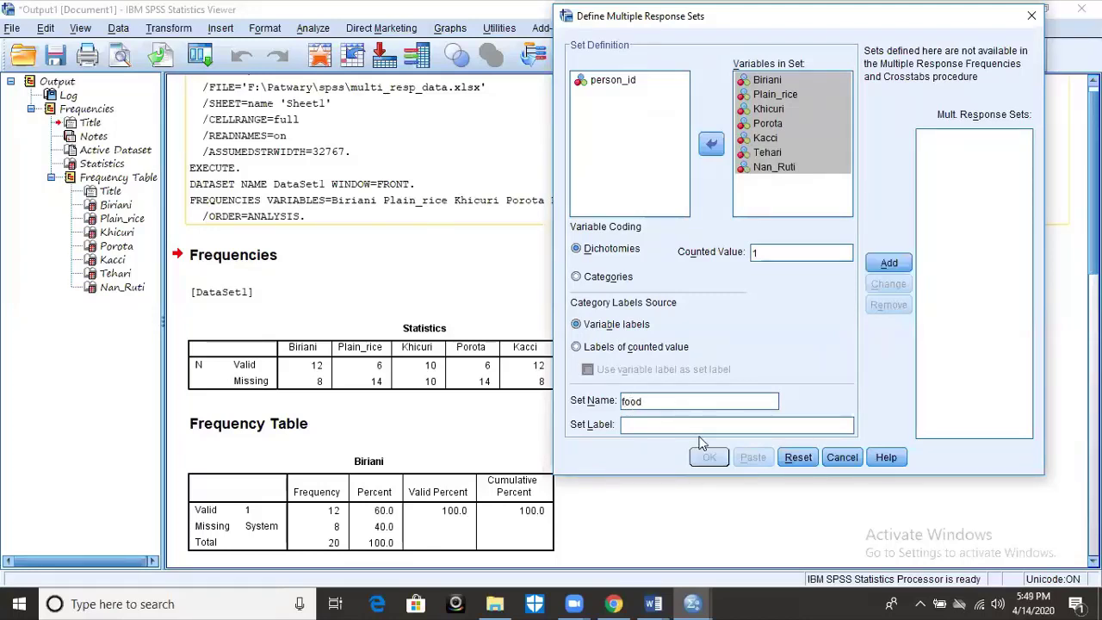
pyautogui.click(886, 263)
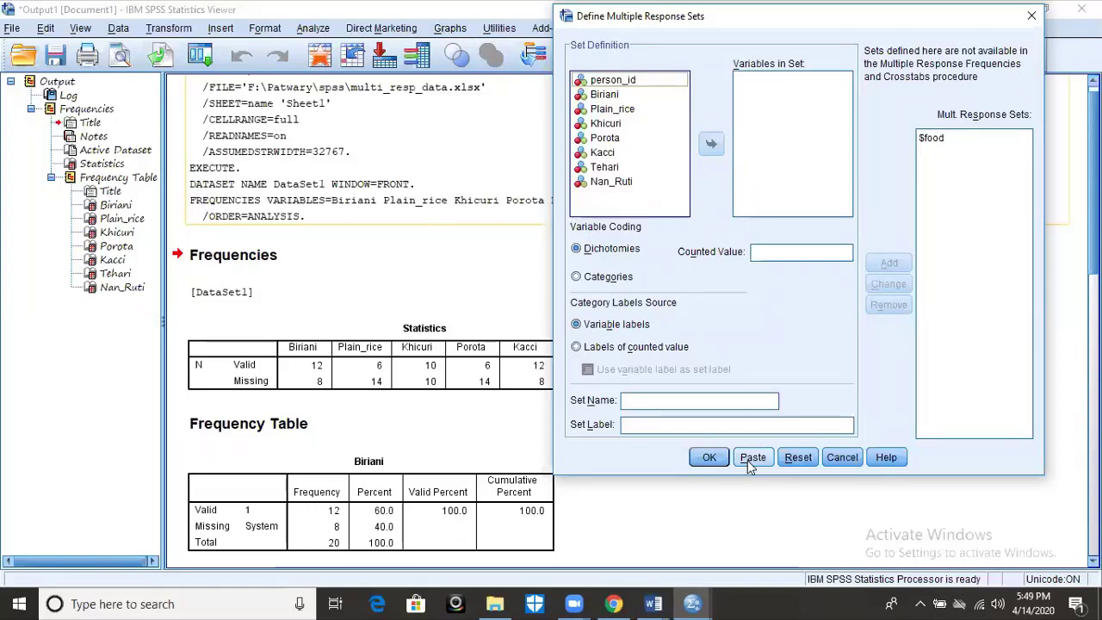
pyautogui.click(708, 458)
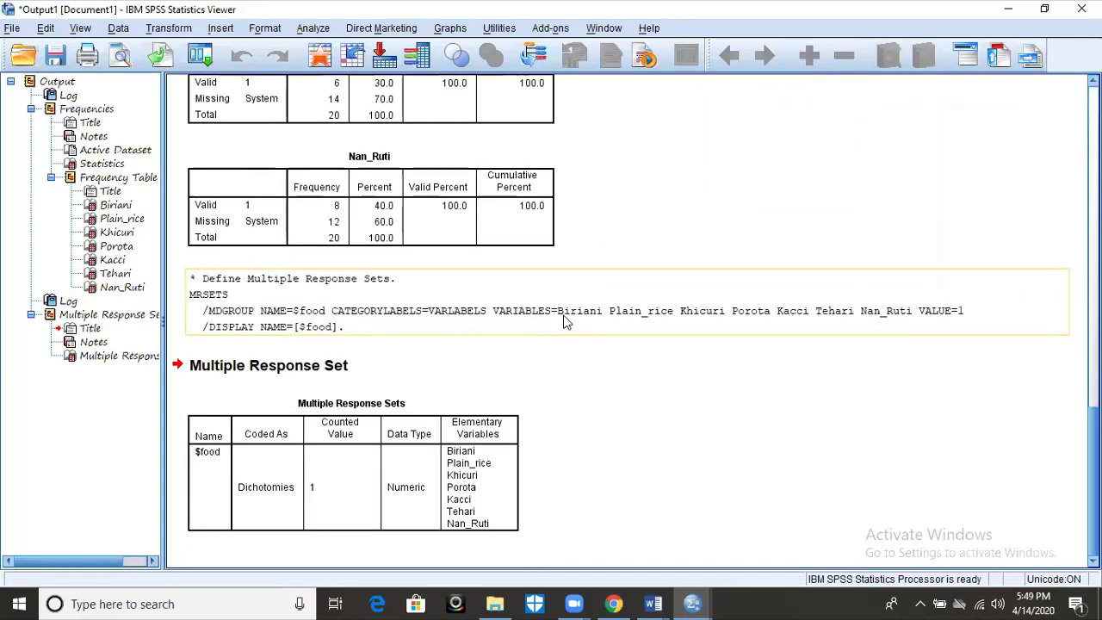
# Step: Start a custom table with the $food response set as its row variable
pyautogui.click(312, 28)
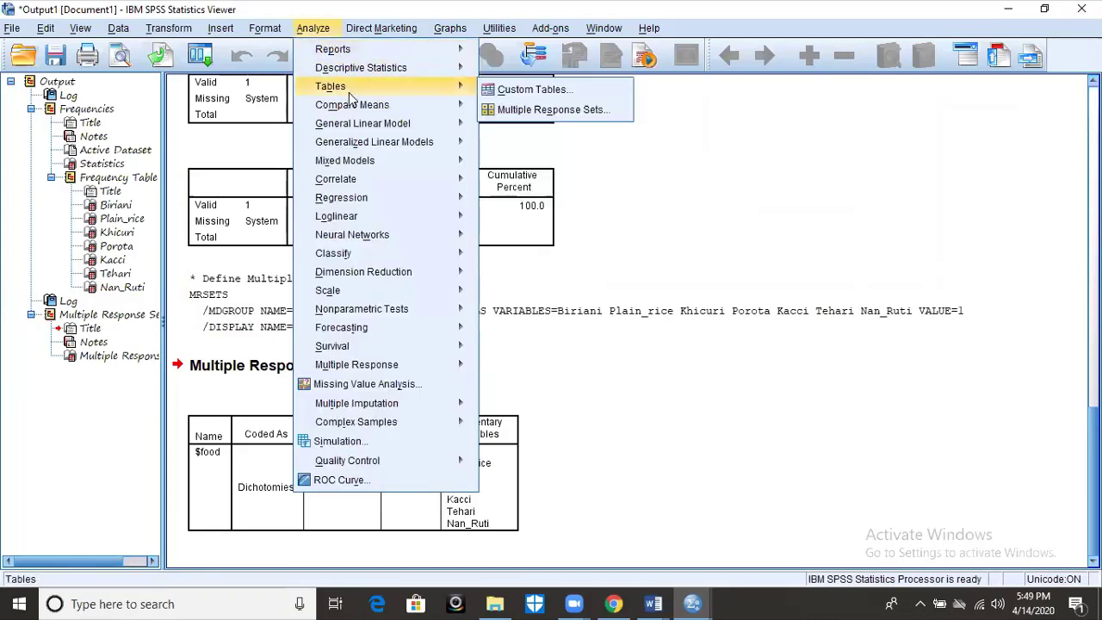
pyautogui.moveTo(471, 90)
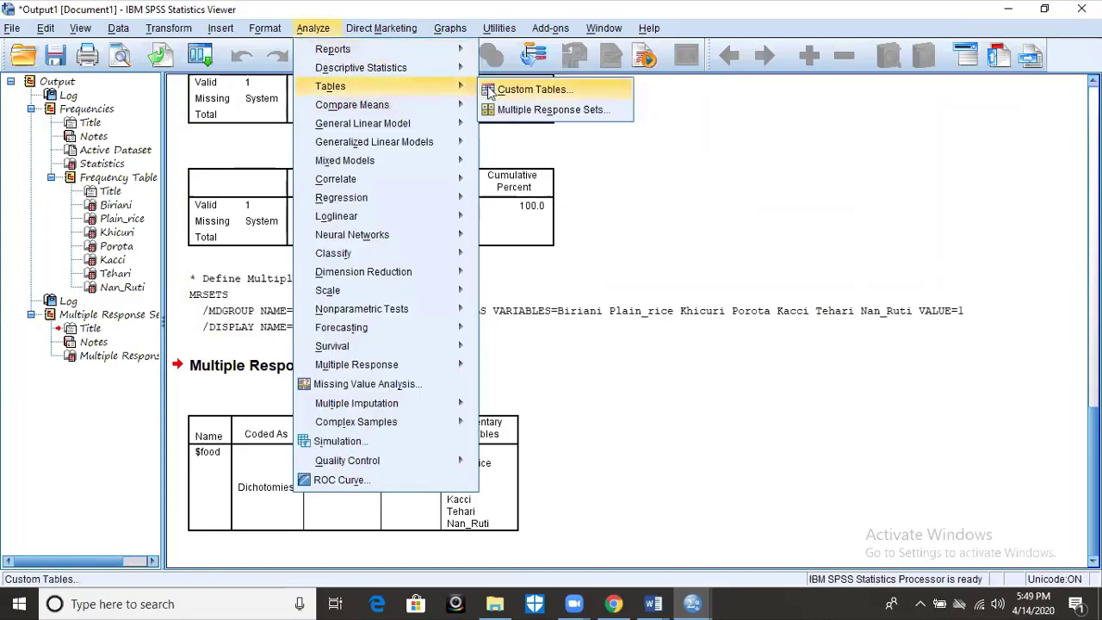
pyautogui.click(535, 89)
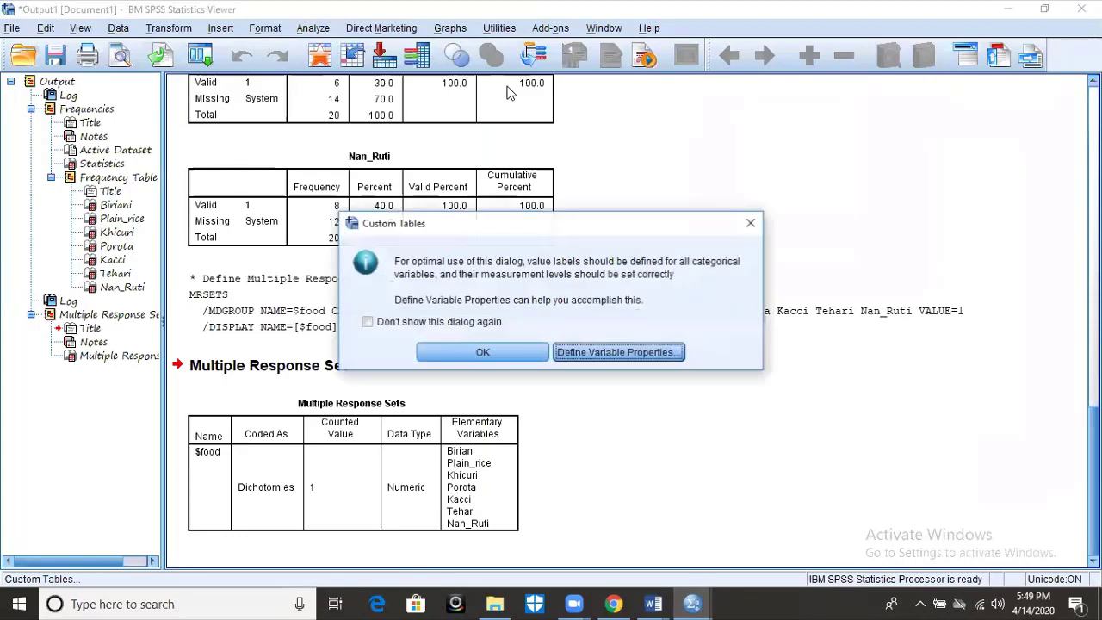
pyautogui.click(454, 352)
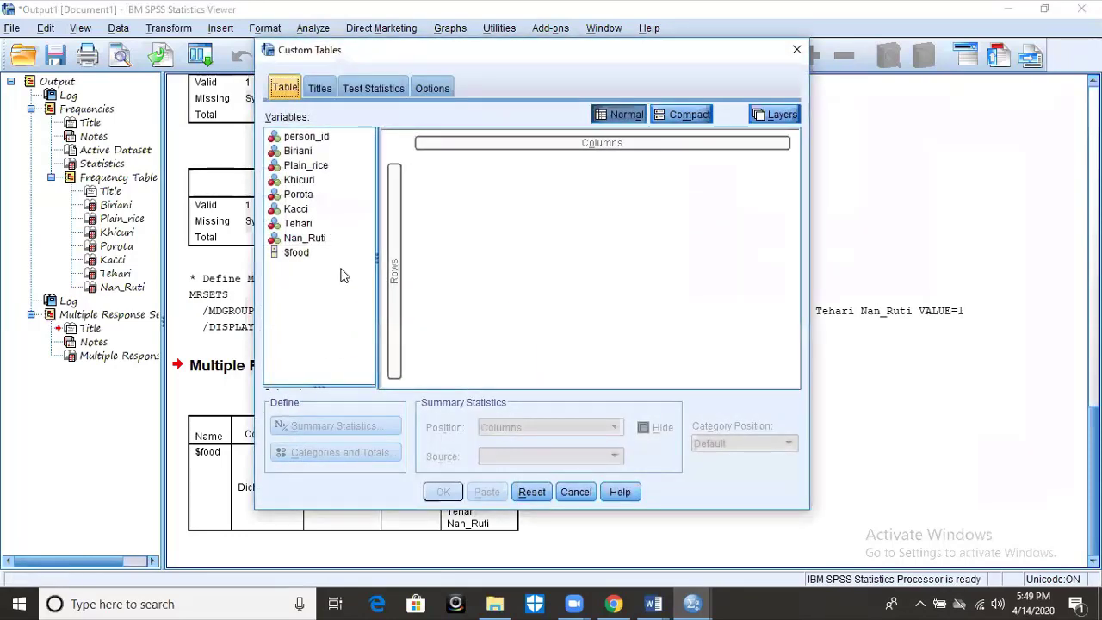
pyautogui.click(299, 252)
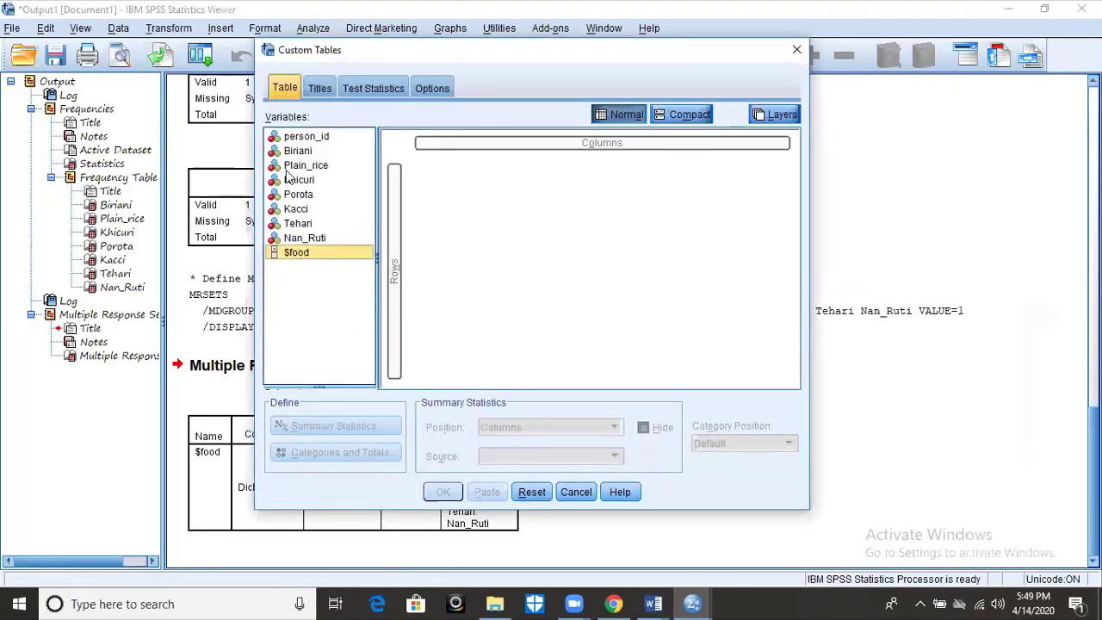
pyautogui.moveTo(301, 261); pyautogui.dragTo(393, 258)
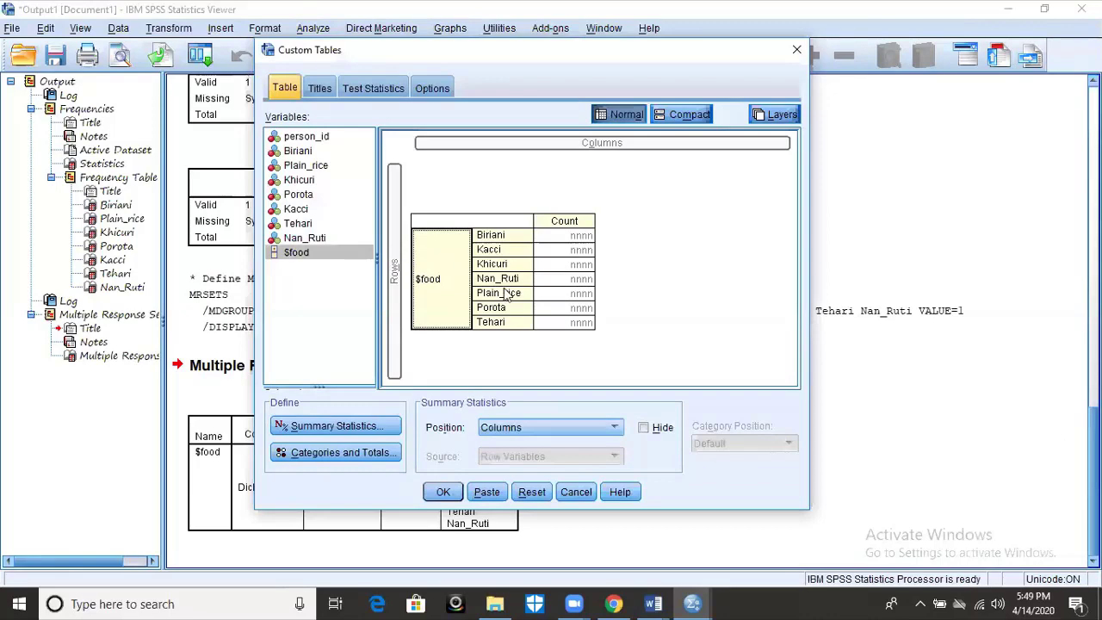
# Step: Add a Total row to the $food categories in the custom table
pyautogui.click(365, 453)
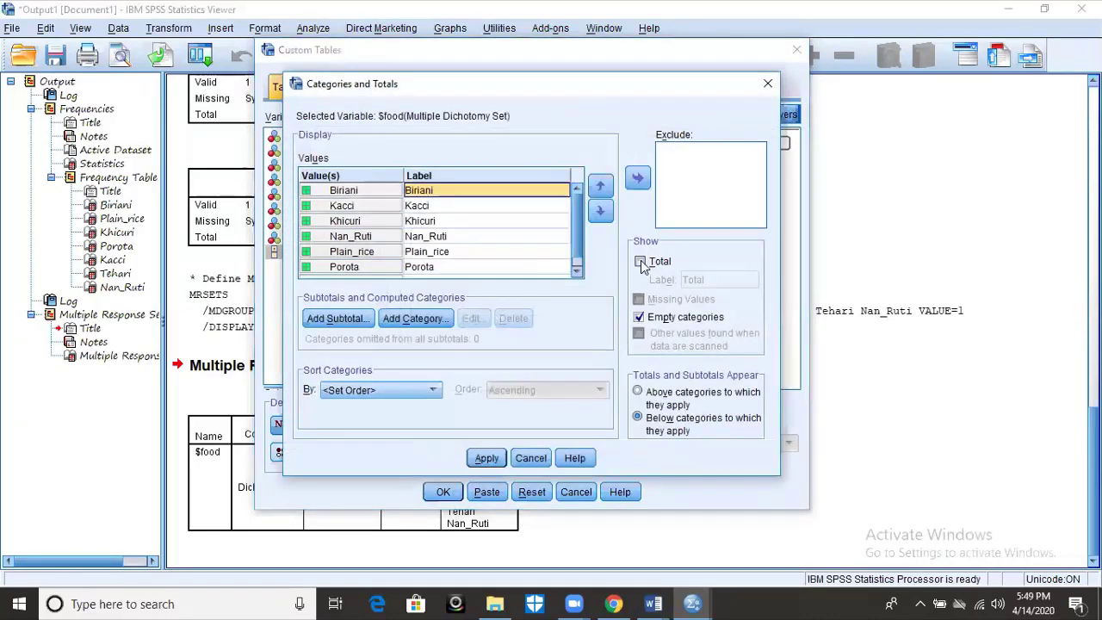
pyautogui.click(640, 261)
pyautogui.click(487, 458)
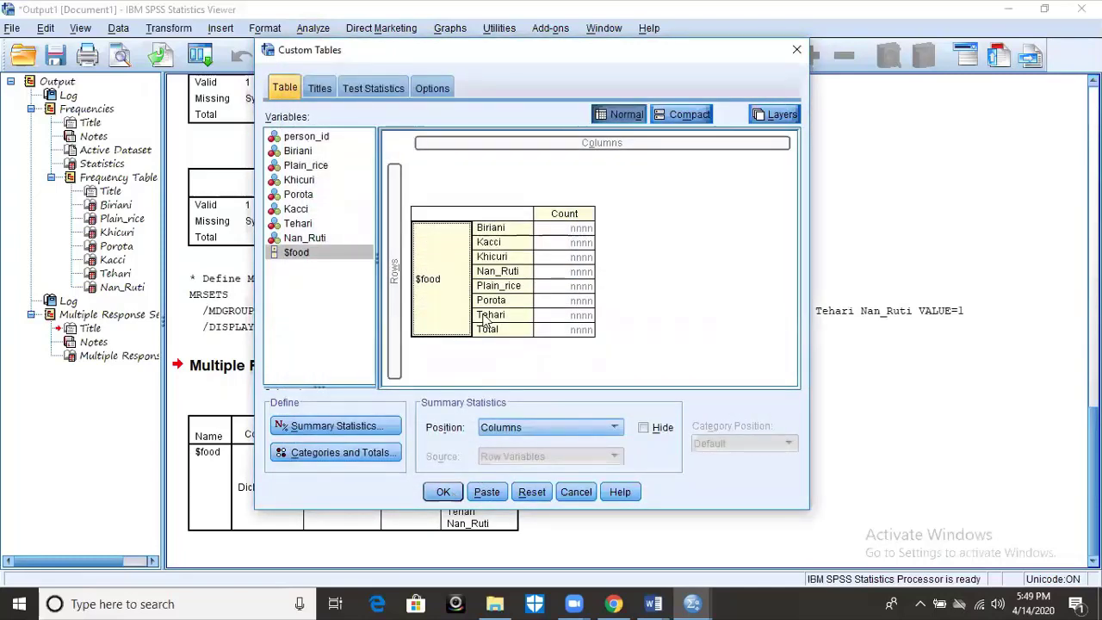
# Step: Add Column N % to the summary statistics of $food in the n,nnn.n format and apply it to the selection
pyautogui.click(573, 215)
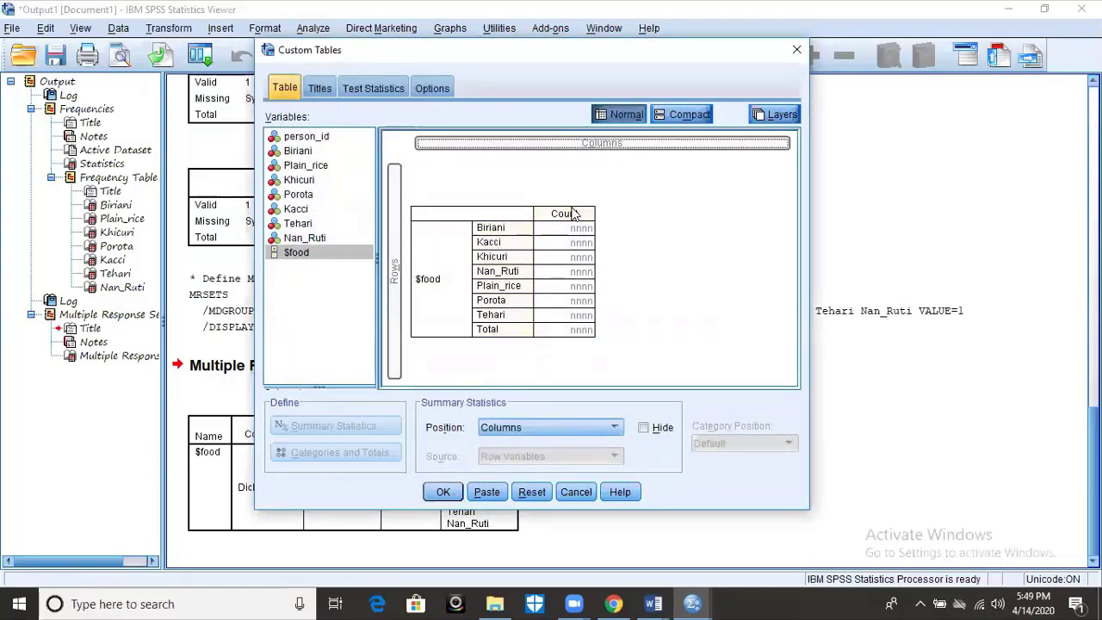
pyautogui.click(461, 275)
pyautogui.click(337, 426)
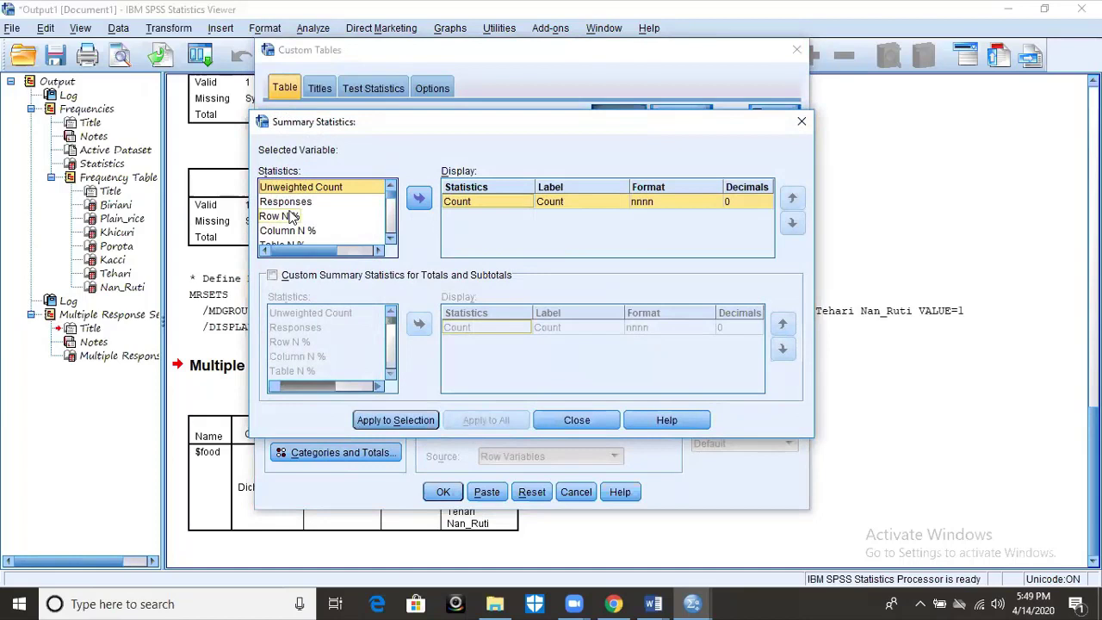
pyautogui.click(300, 230)
pyautogui.click(419, 200)
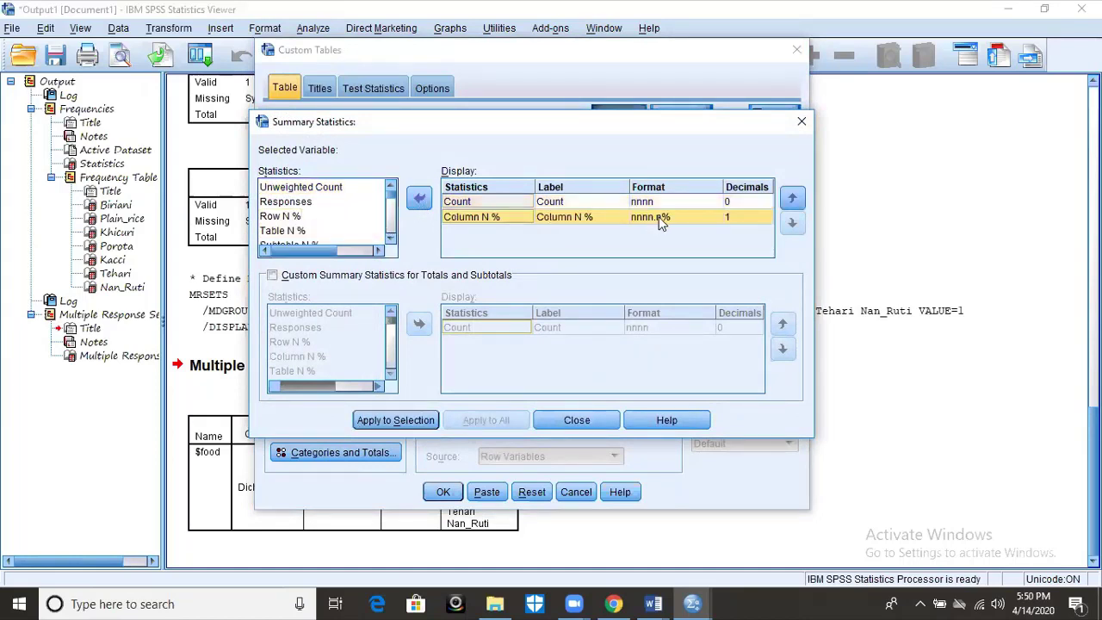
pyautogui.click(661, 219)
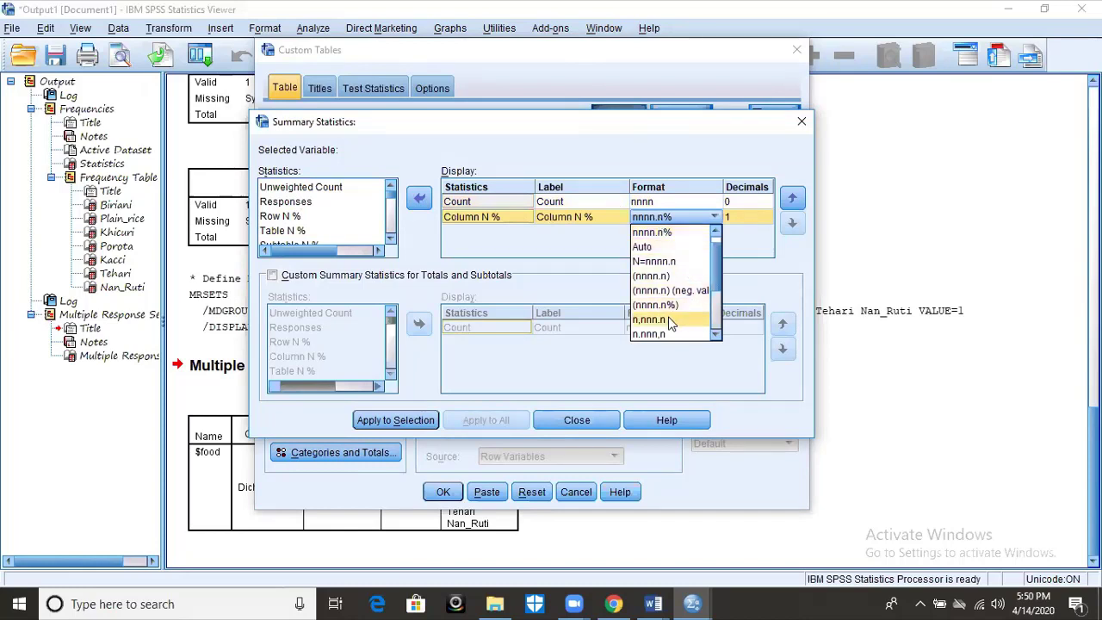
pyautogui.click(670, 320)
pyautogui.click(578, 222)
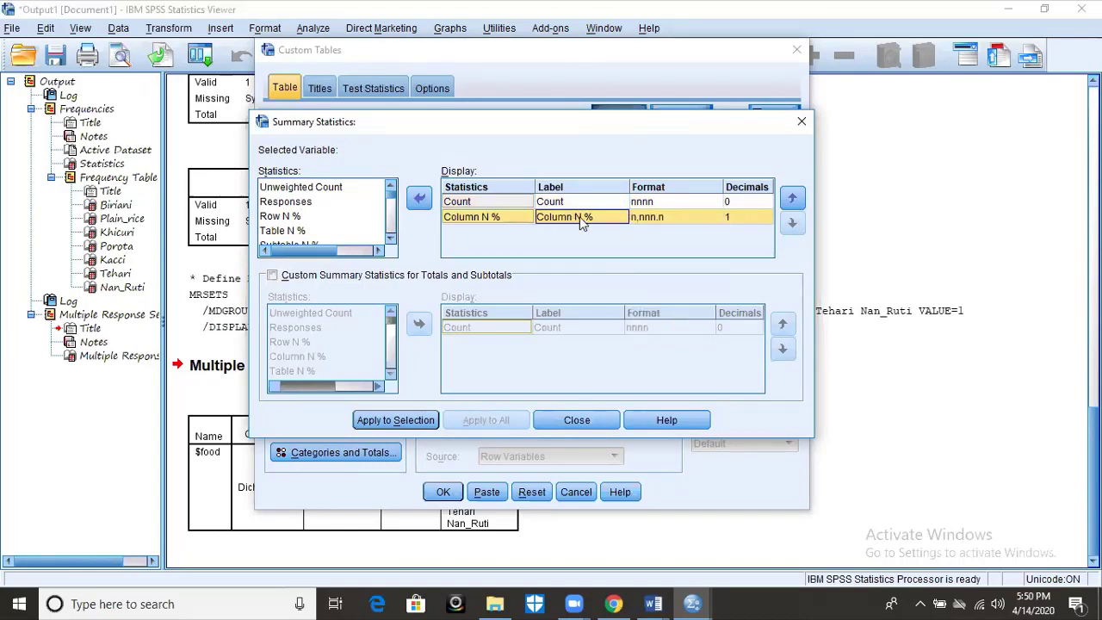
pyautogui.click(398, 426)
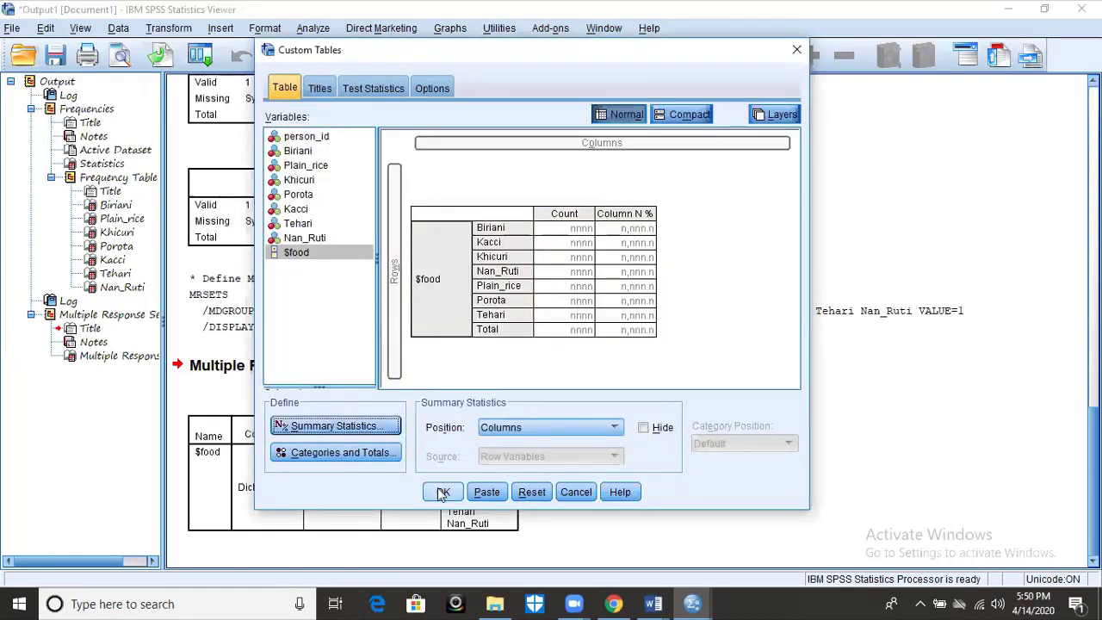
# Step: Generate the custom table of $food and compare it with the frequency tables of the individual foods
pyautogui.click(439, 492)
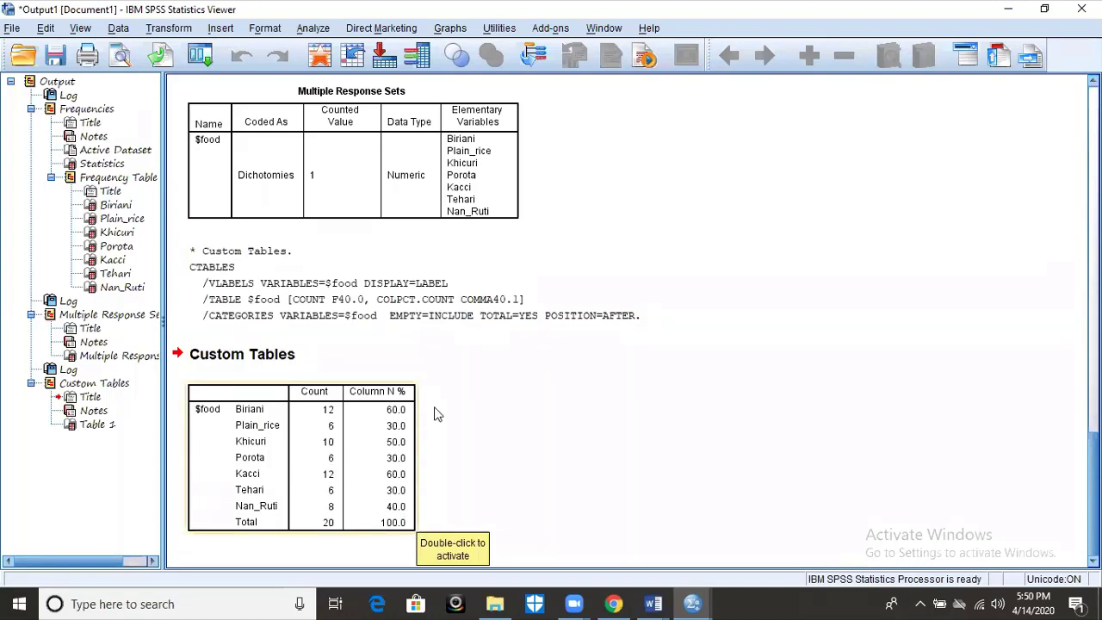
pyautogui.scroll(10, 1090, 491)
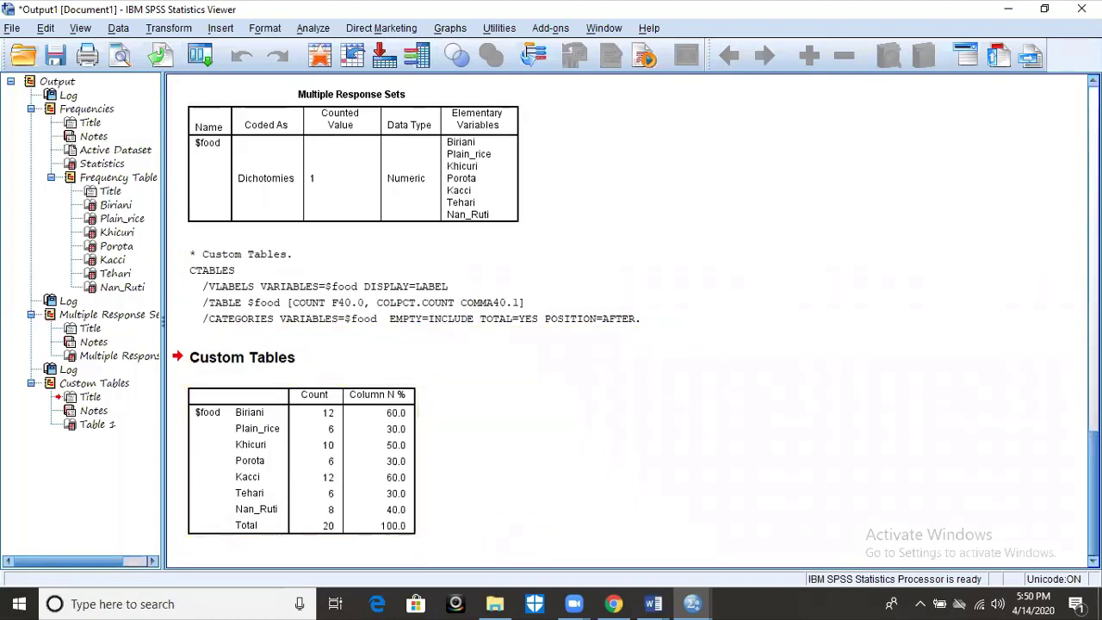
pyautogui.scroll(8, 1072, 202)
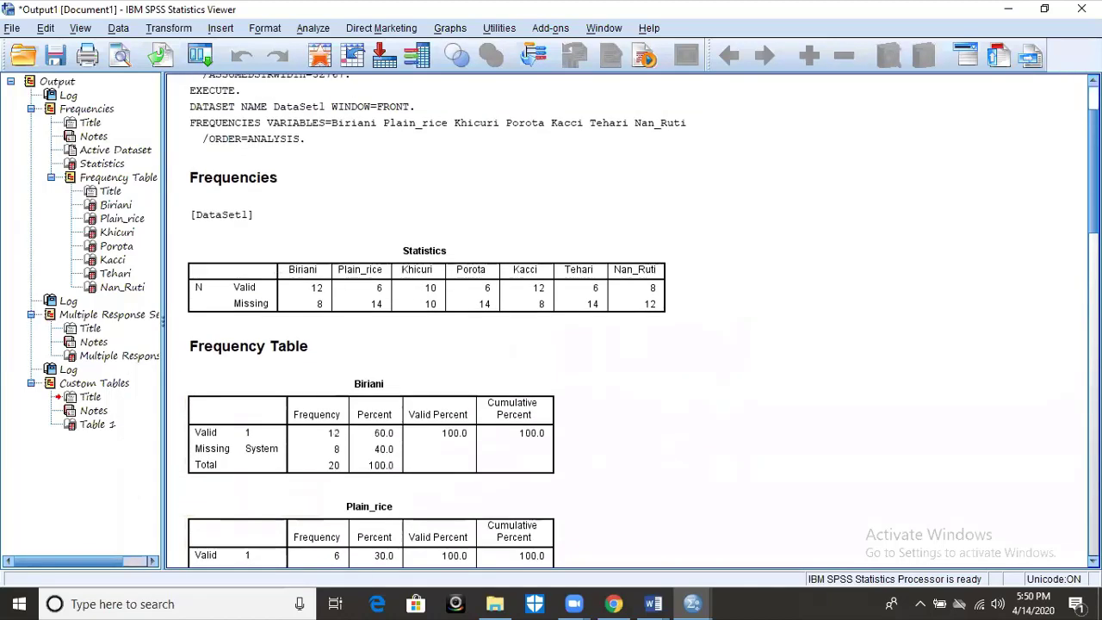
pyautogui.scroll(-3, 1072, 203)
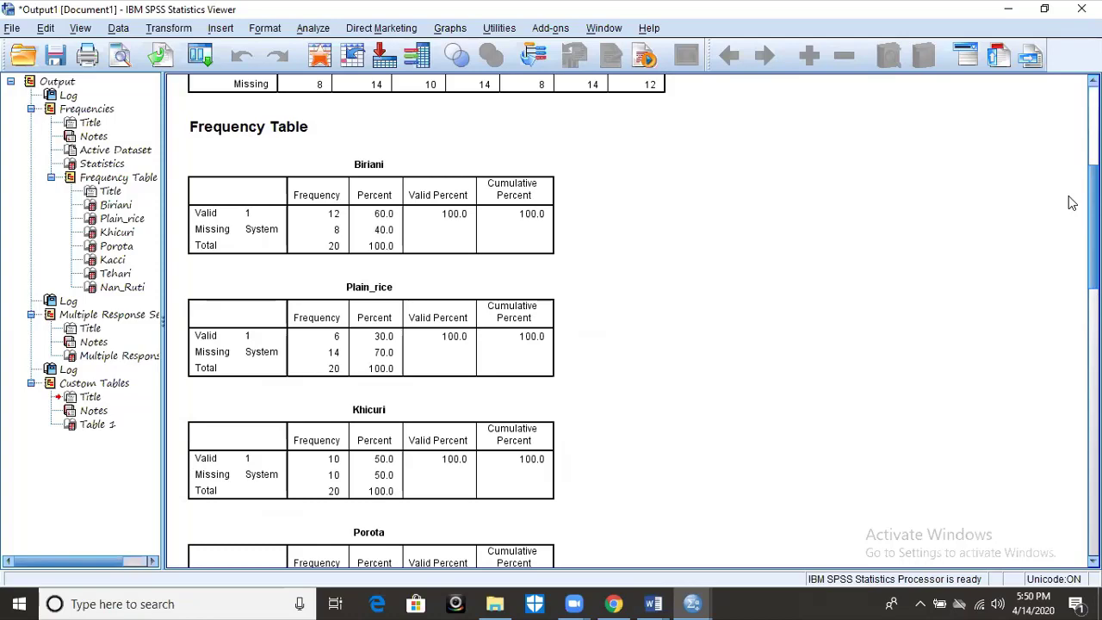
pyautogui.scroll(-15, 1072, 202)
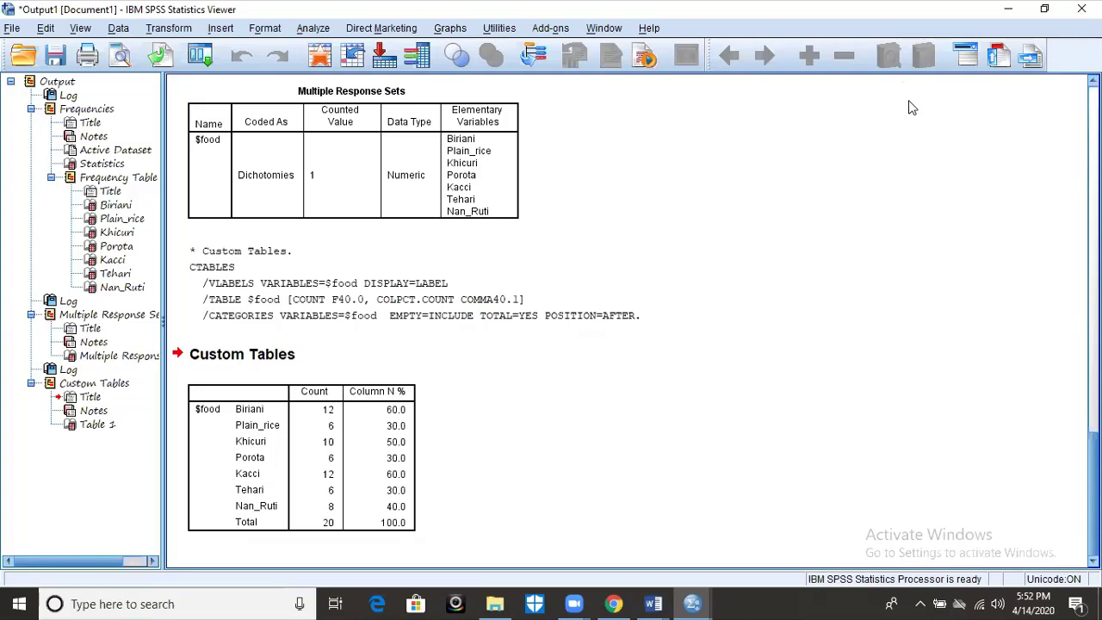
# Step: Switch to the data editor and enter food counts of 3 and 1 for persons 1 and 2 in a new column after Nan_Ruti
pyautogui.click(693, 604)
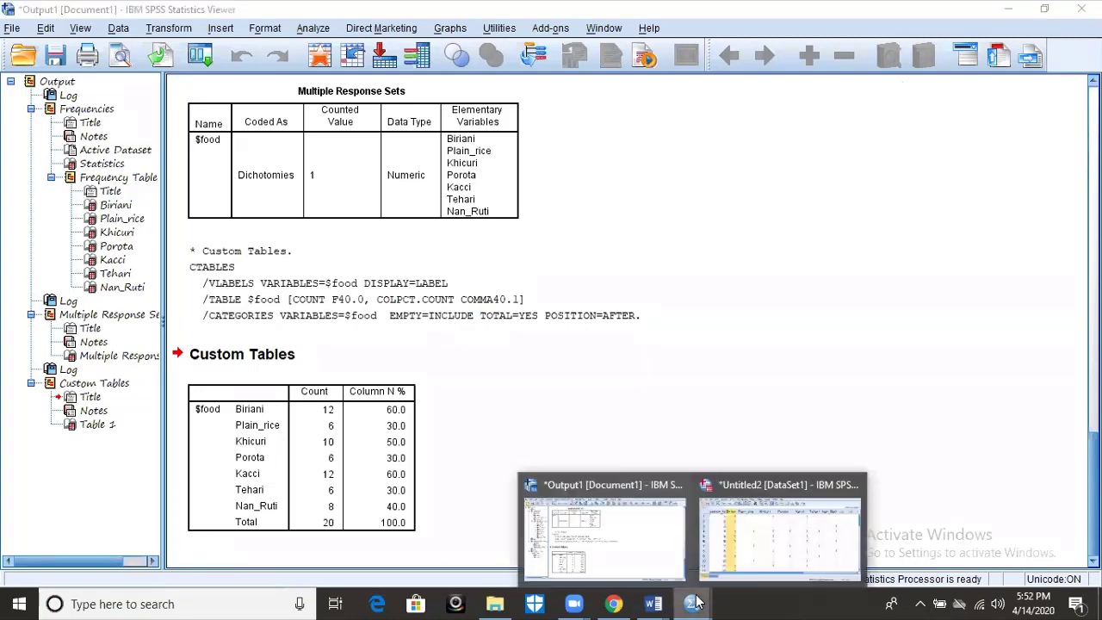
pyautogui.click(760, 532)
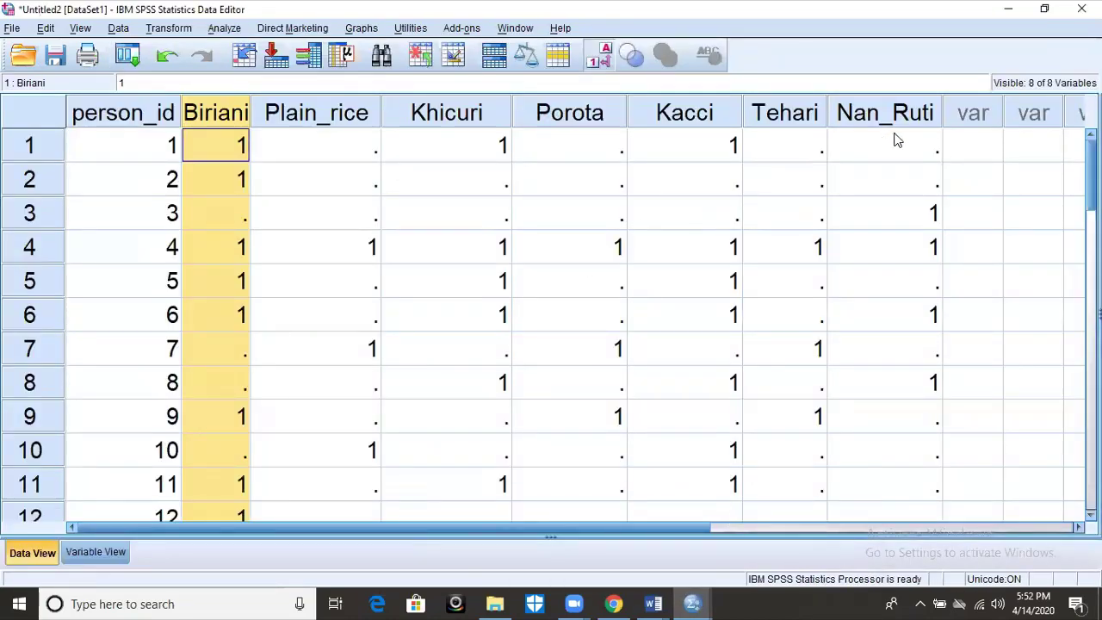
pyautogui.click(961, 148)
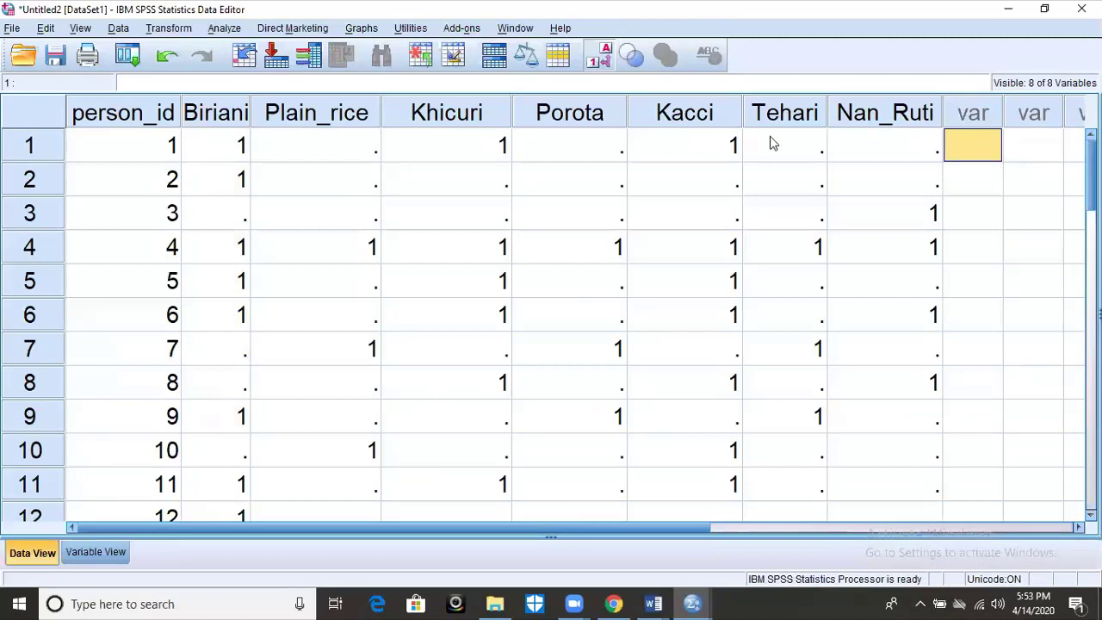
pyautogui.write('3')
pyautogui.click(960, 153)
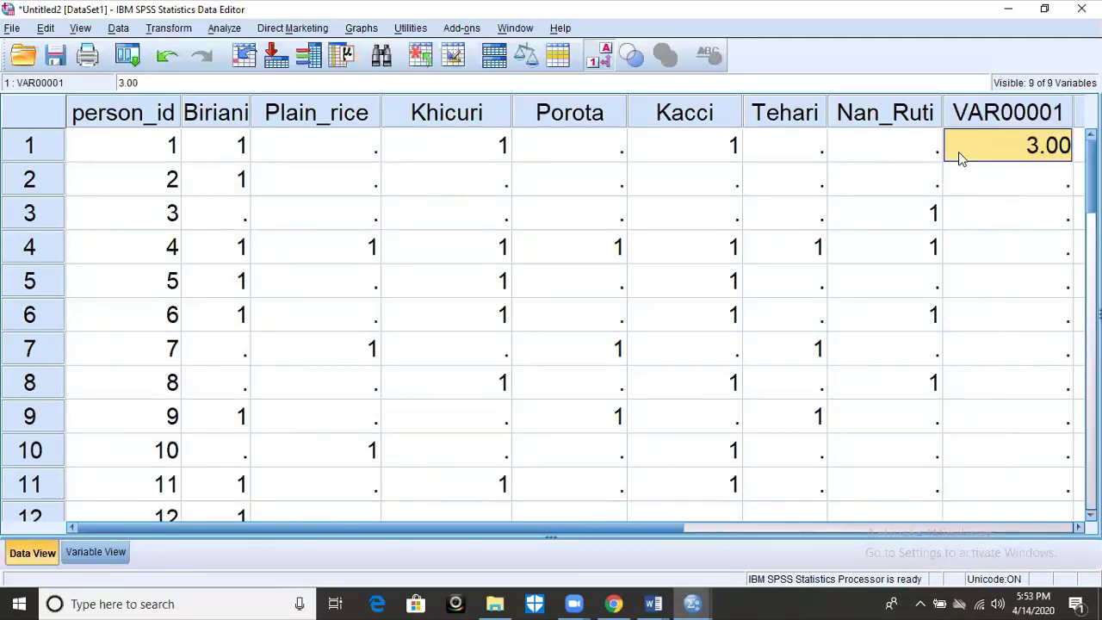
pyautogui.press('Down')
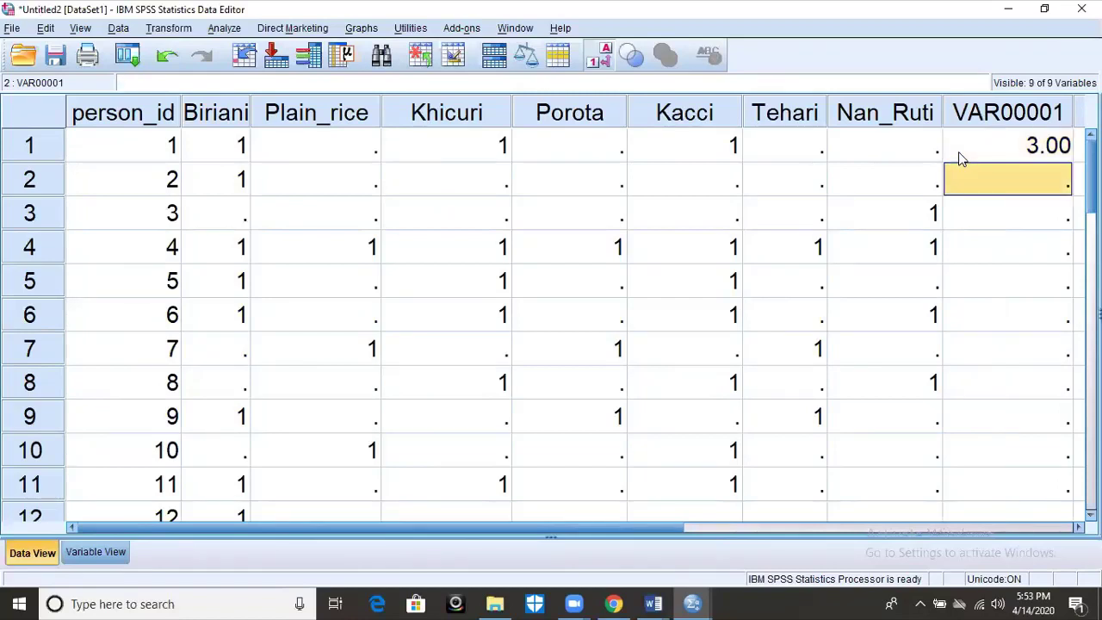
pyautogui.write('1')
pyautogui.press('Down')
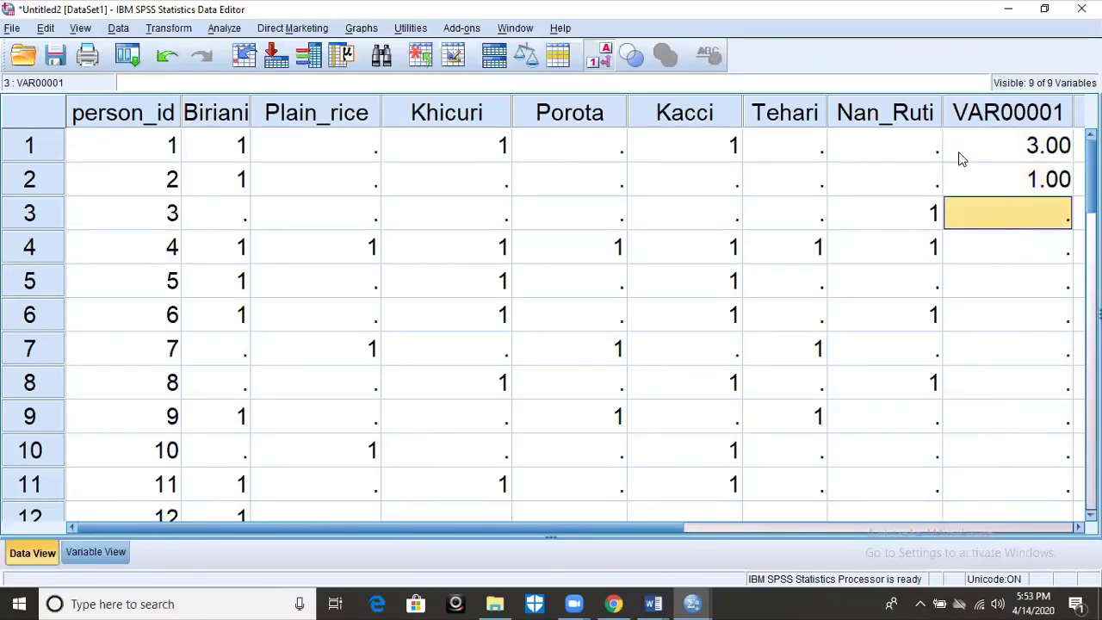
# Step: Delete the manually entered count column after Nan_Ruti
pyautogui.press('Down')
pyautogui.press('Down')
pyautogui.press('Down')
pyautogui.press('Down')
pyautogui.press('Down')
pyautogui.press('Down')
pyautogui.press('Down')
pyautogui.press('Down')
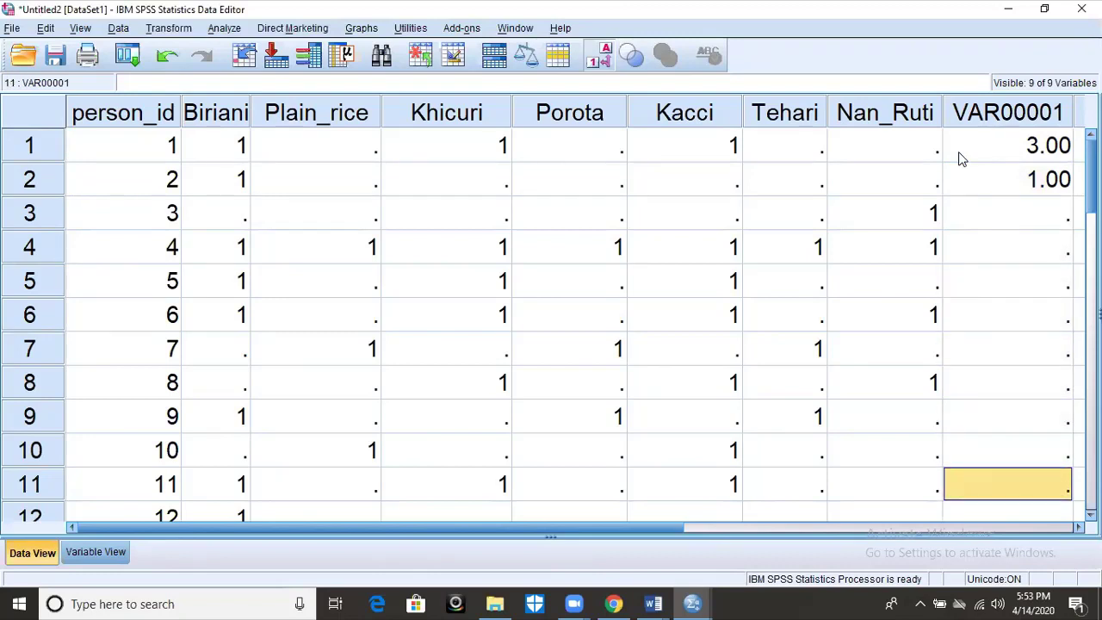
pyautogui.click(1007, 117)
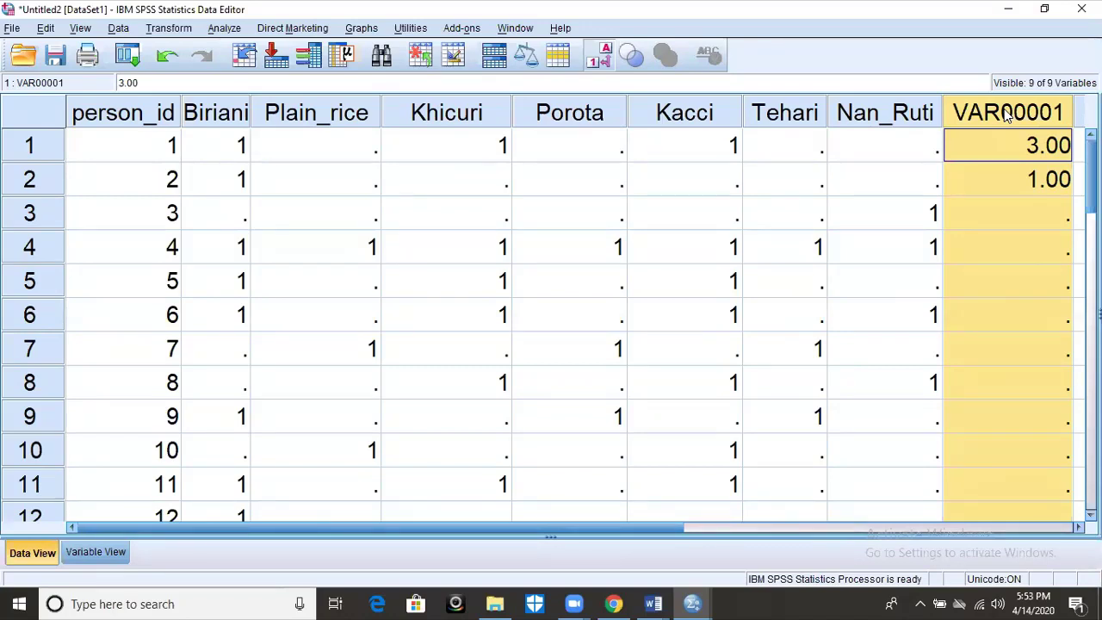
pyautogui.press('Delete')
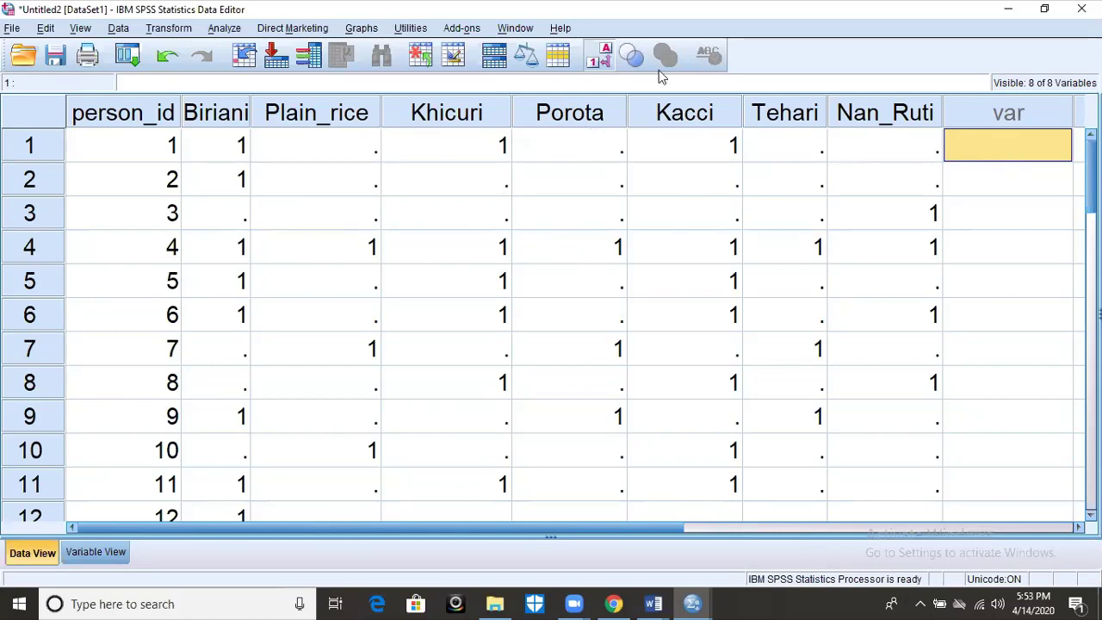
pyautogui.click(175, 30)
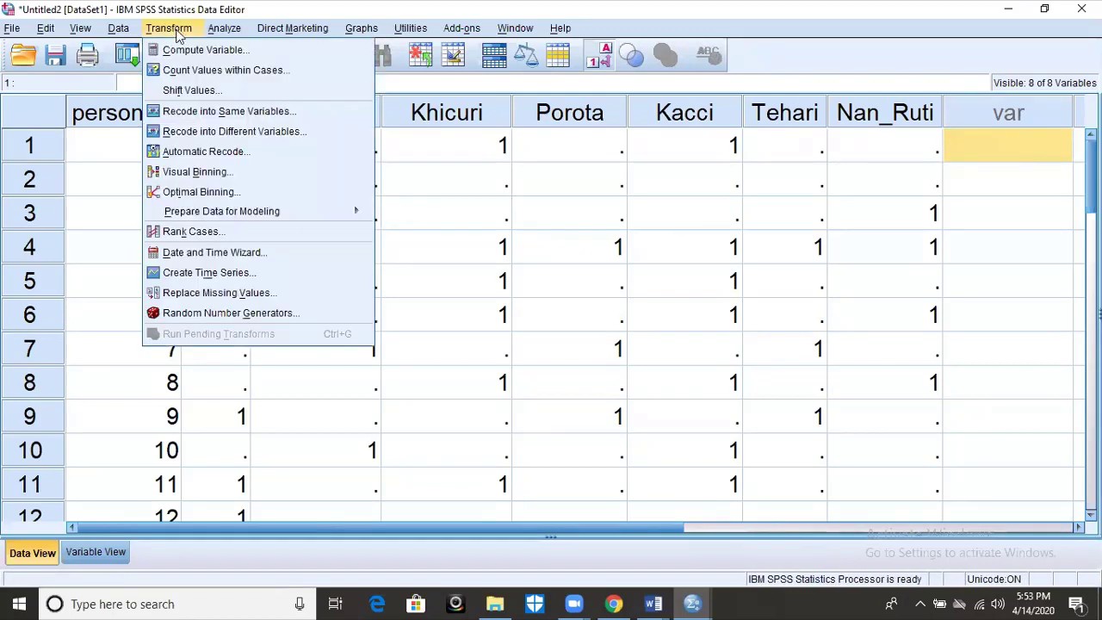
pyautogui.click(203, 50)
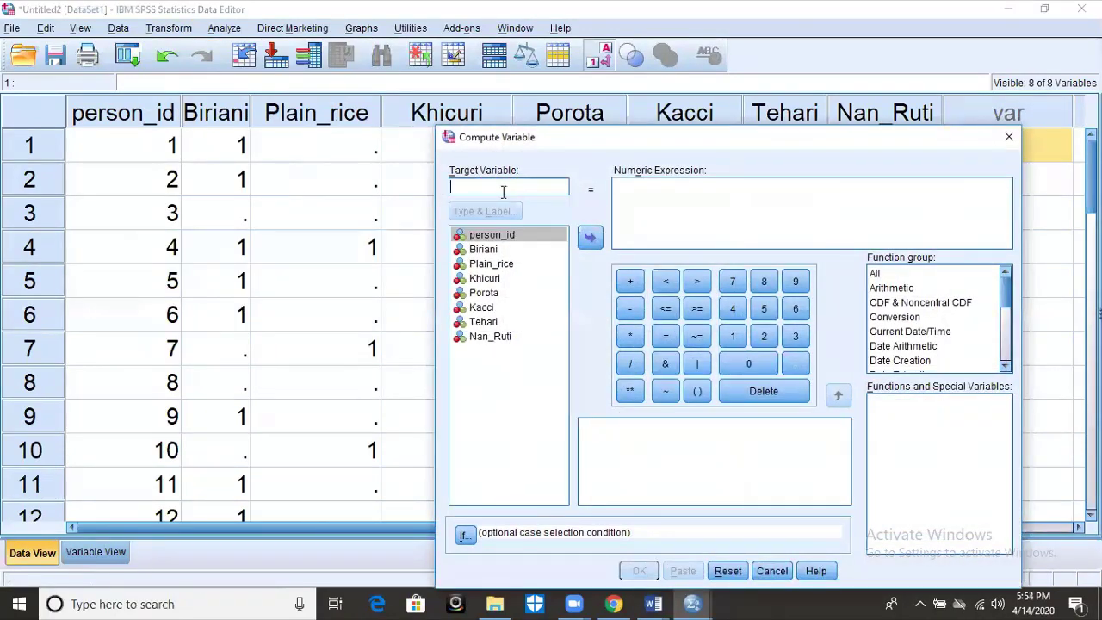
pyautogui.write('food_c')
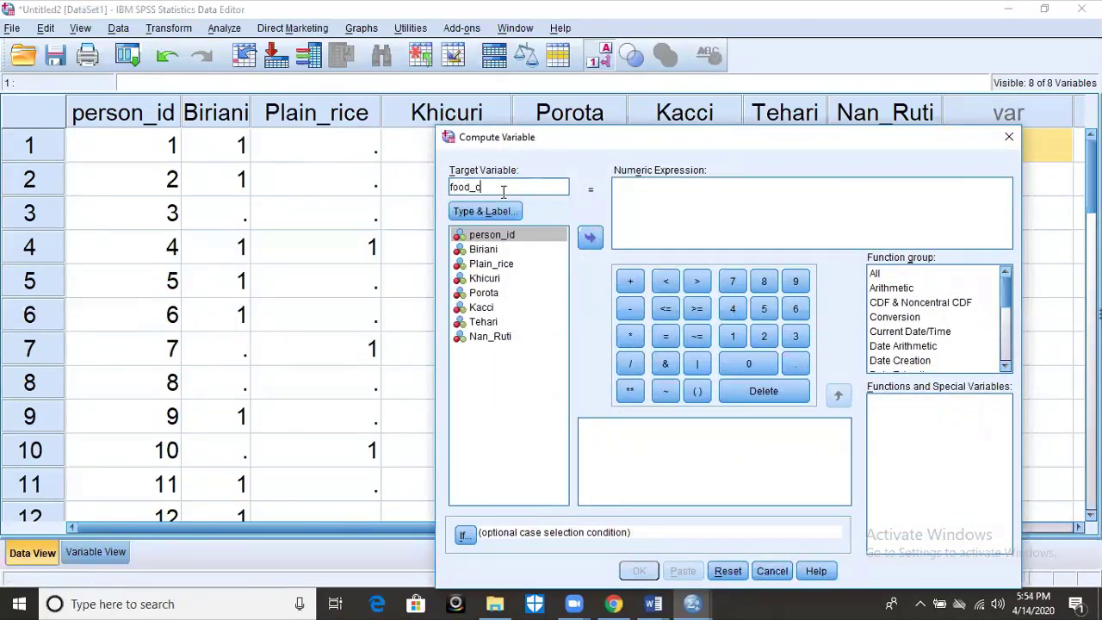
pyautogui.write('ount')
pyautogui.click(632, 194)
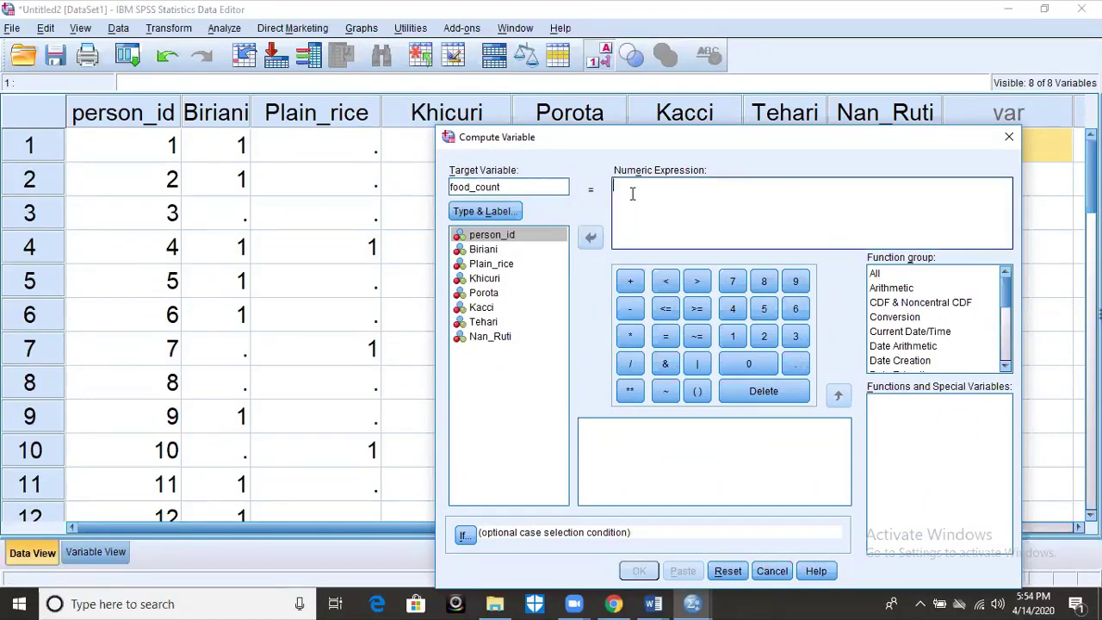
pyautogui.click(894, 345)
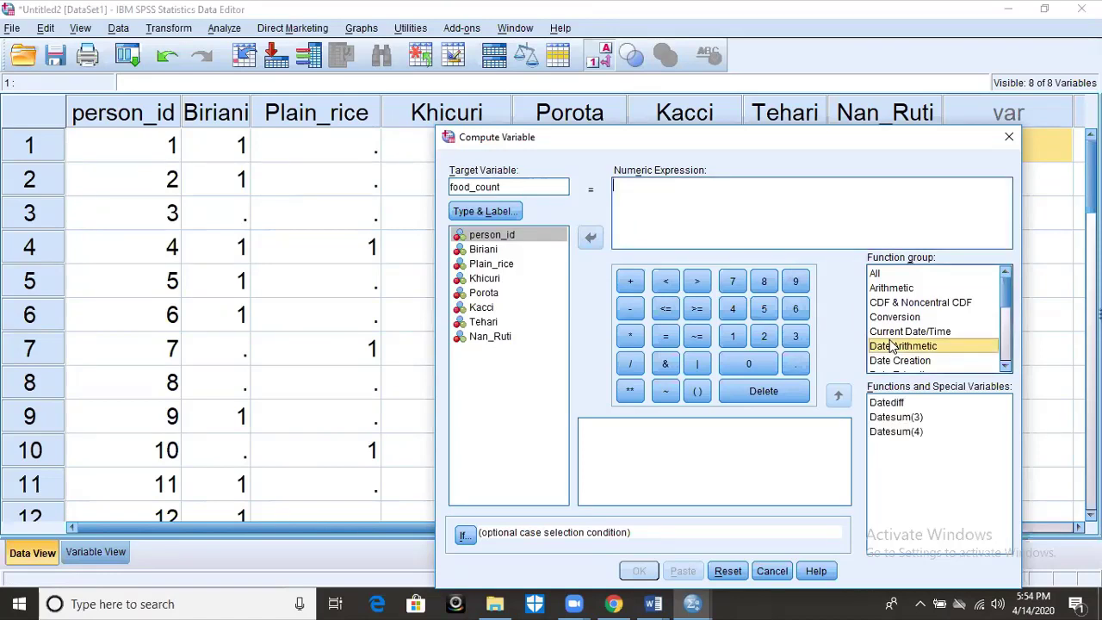
pyautogui.press('Down')
pyautogui.press('Down')
pyautogui.press('Down')
pyautogui.press('Down')
pyautogui.press('Down')
pyautogui.press('Down')
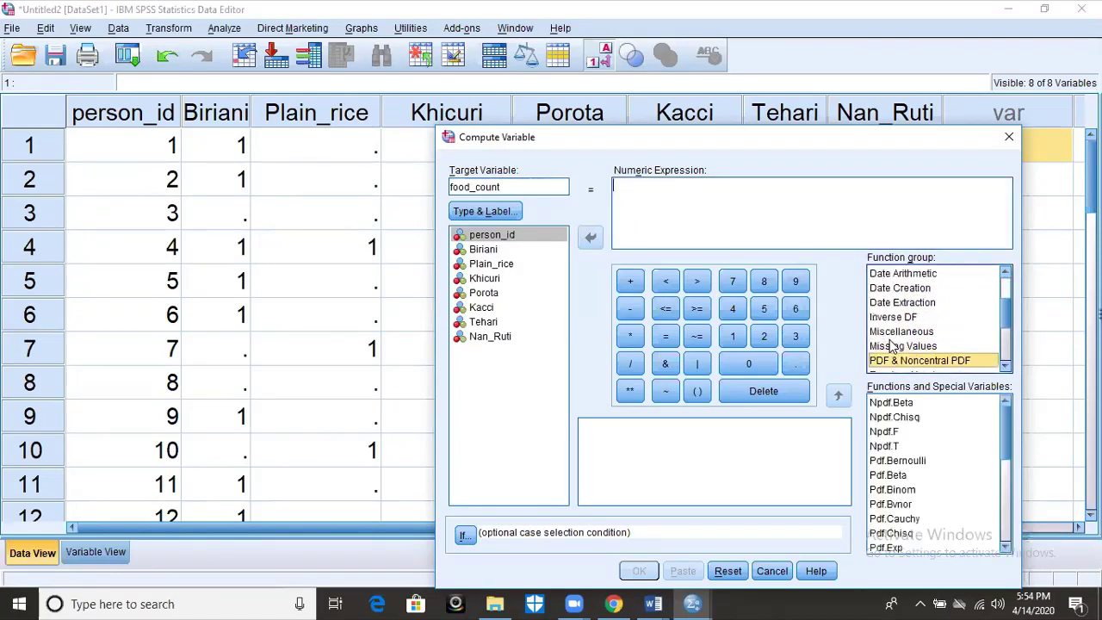
pyautogui.press('c')
pyautogui.press('c')
pyautogui.press('c')
pyautogui.press('c')
pyautogui.press('c')
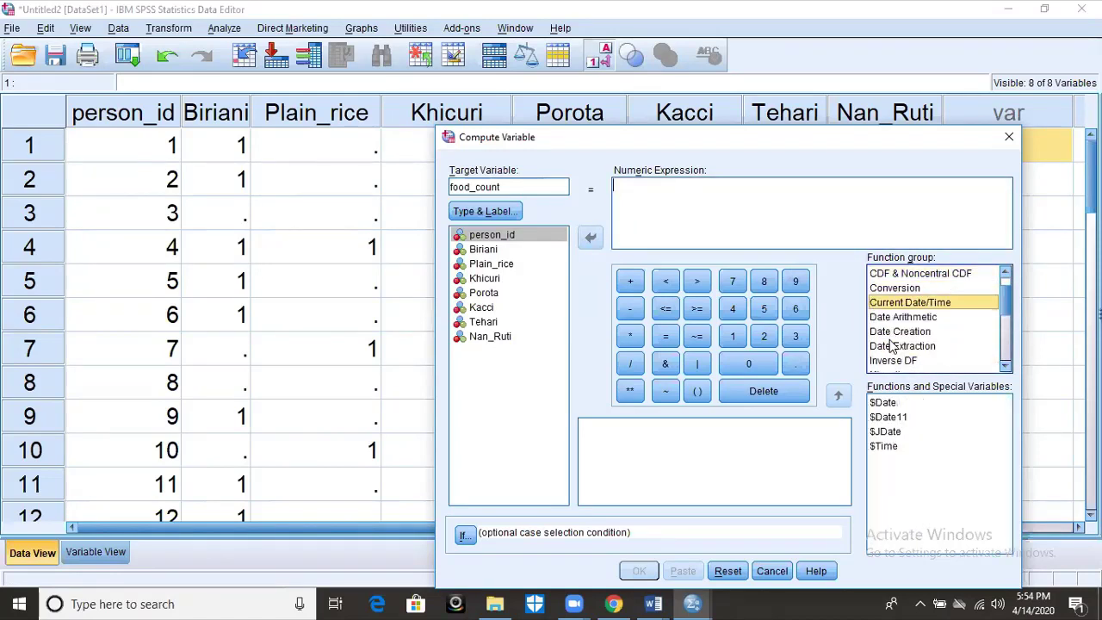
pyautogui.press('c')
pyautogui.press('c')
pyautogui.press('c')
pyautogui.press('c')
pyautogui.press('c')
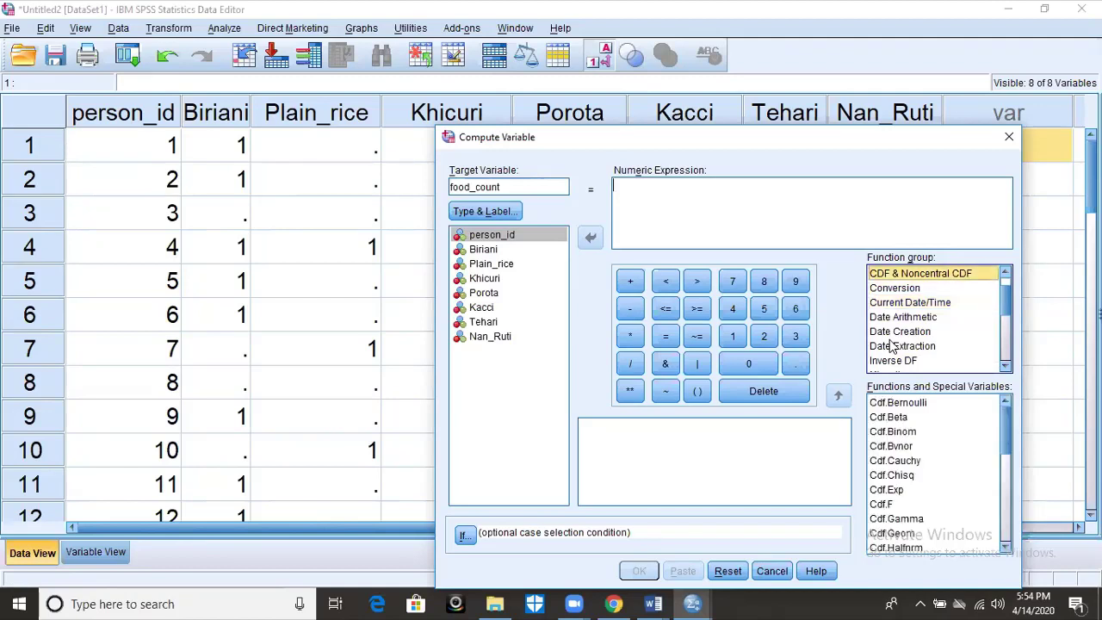
pyautogui.click(663, 209)
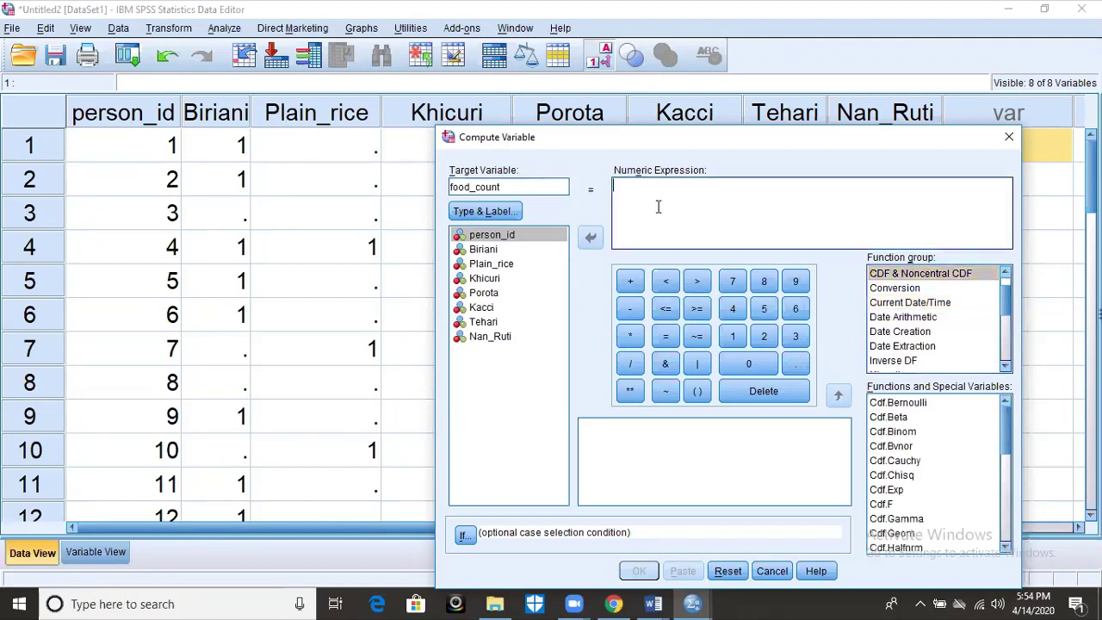
pyautogui.click(772, 571)
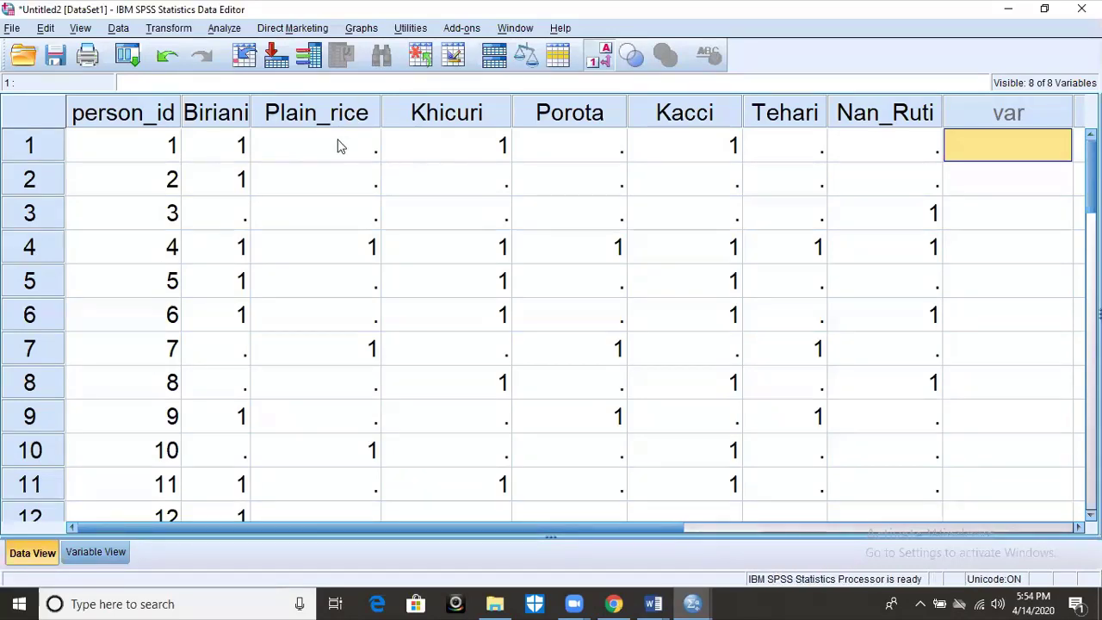
# Step: Start computing a new variable with t as its target name and list the functions of all groups
pyautogui.click(170, 29)
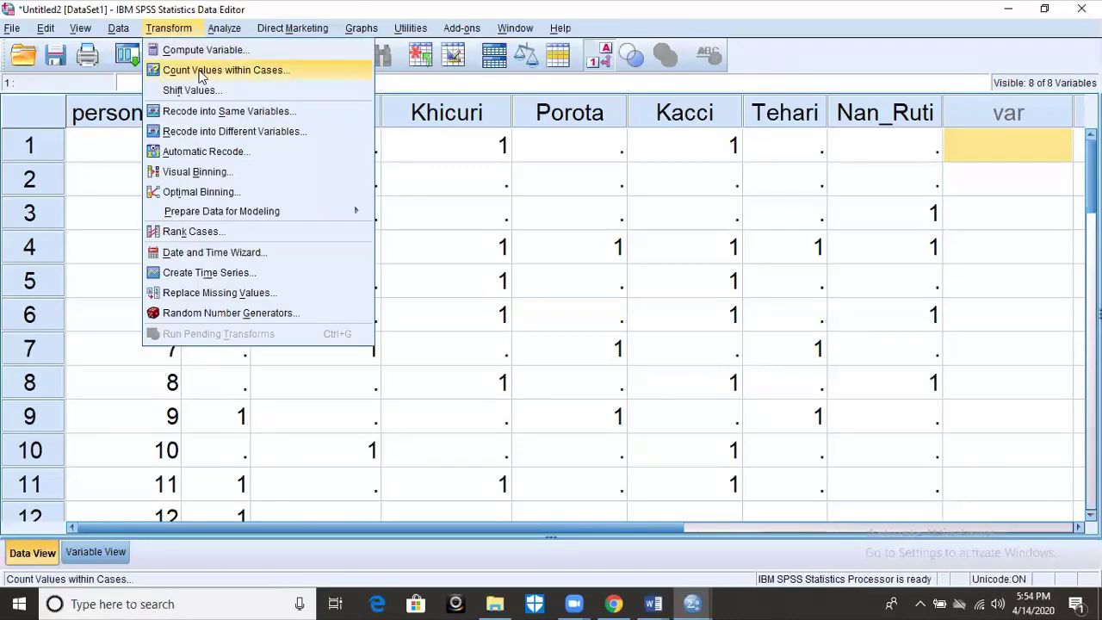
pyautogui.click(203, 50)
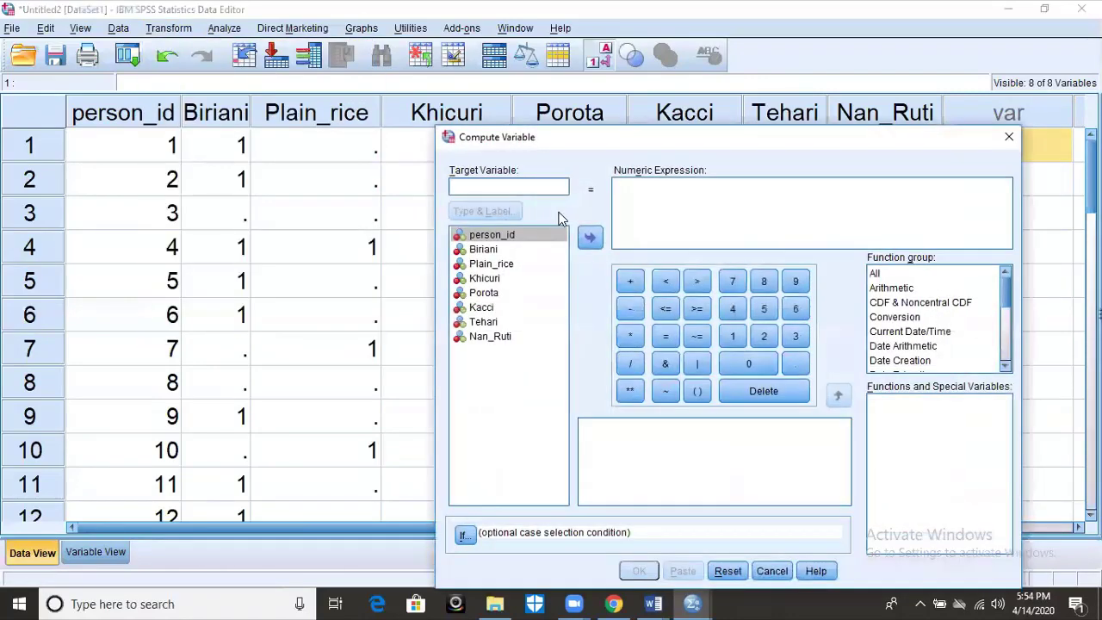
pyautogui.write('t')
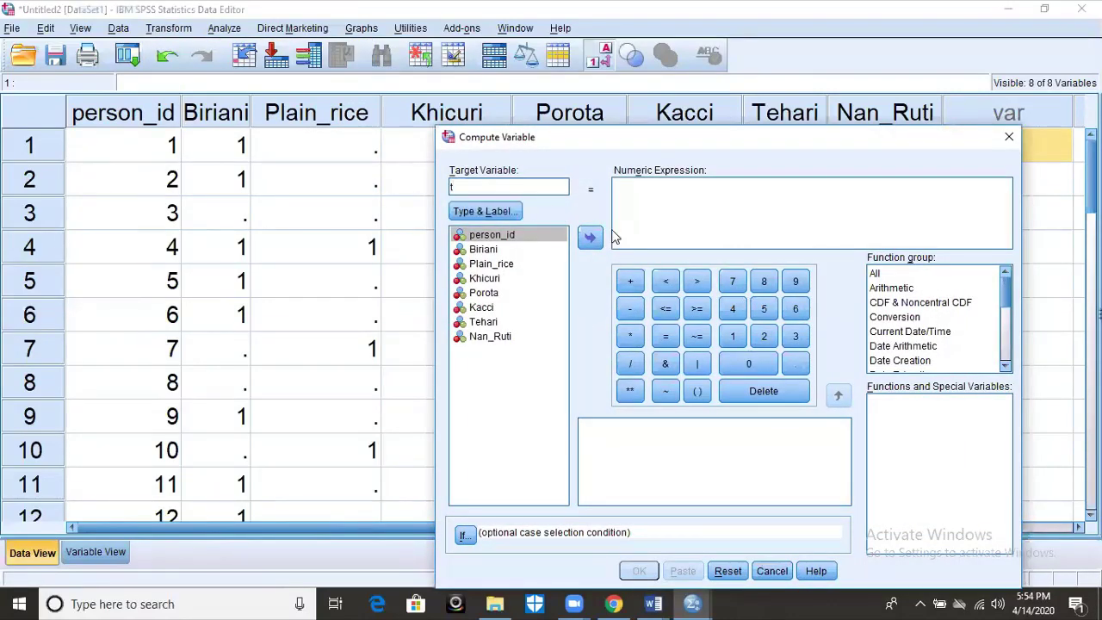
pyautogui.click(663, 192)
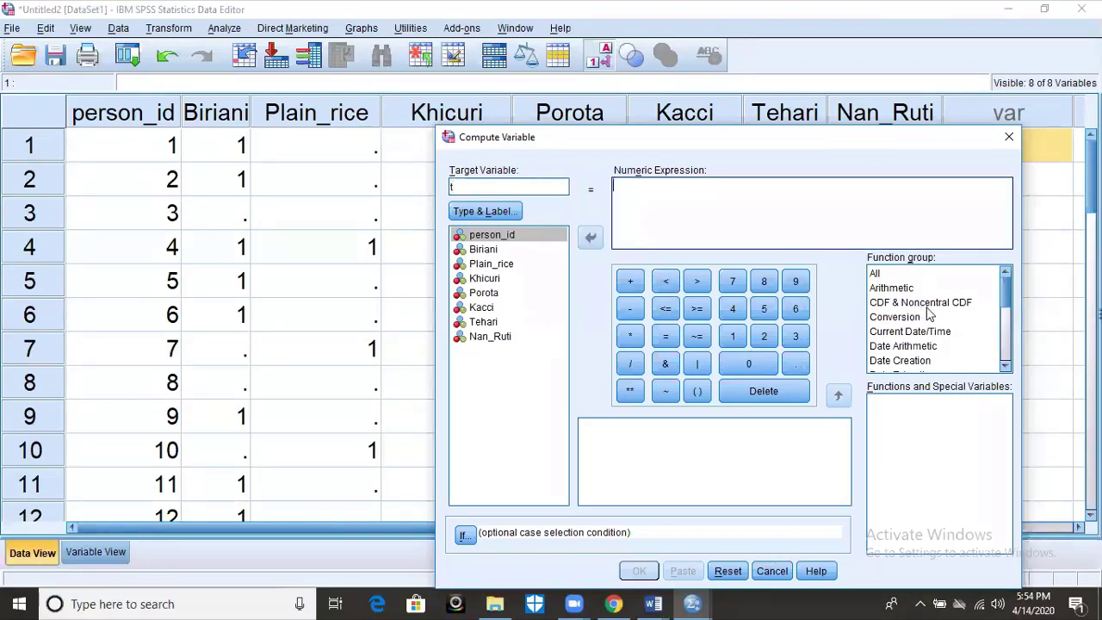
pyautogui.click(893, 274)
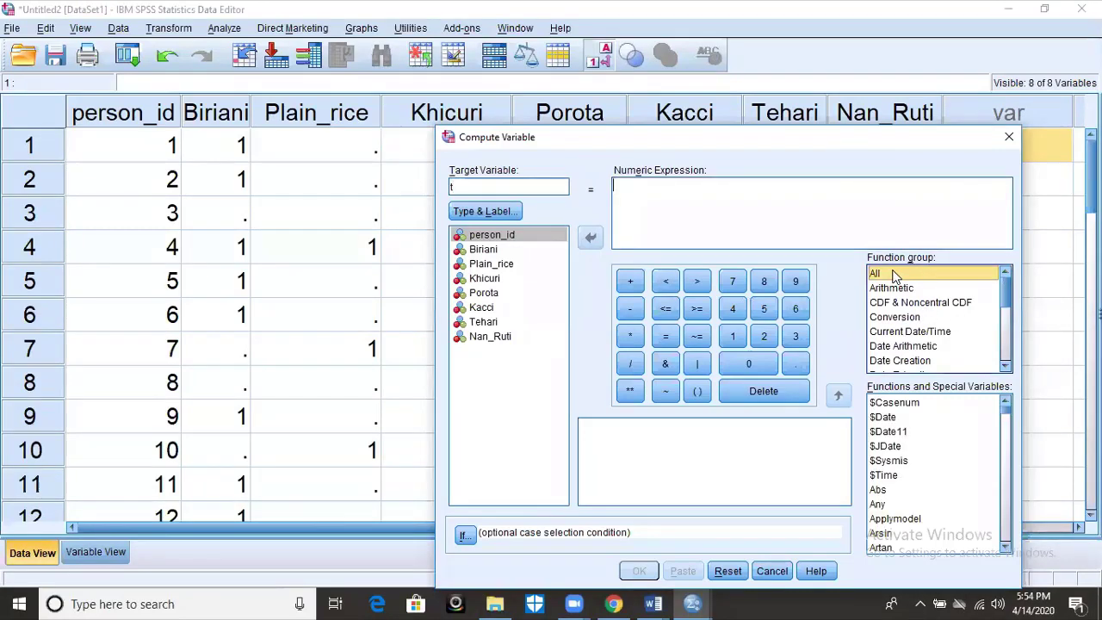
# Step: Search the list of all functions for one that counts values, and close the Compute Variable dialog without computing anything
pyautogui.click(898, 448)
pyautogui.press('c')
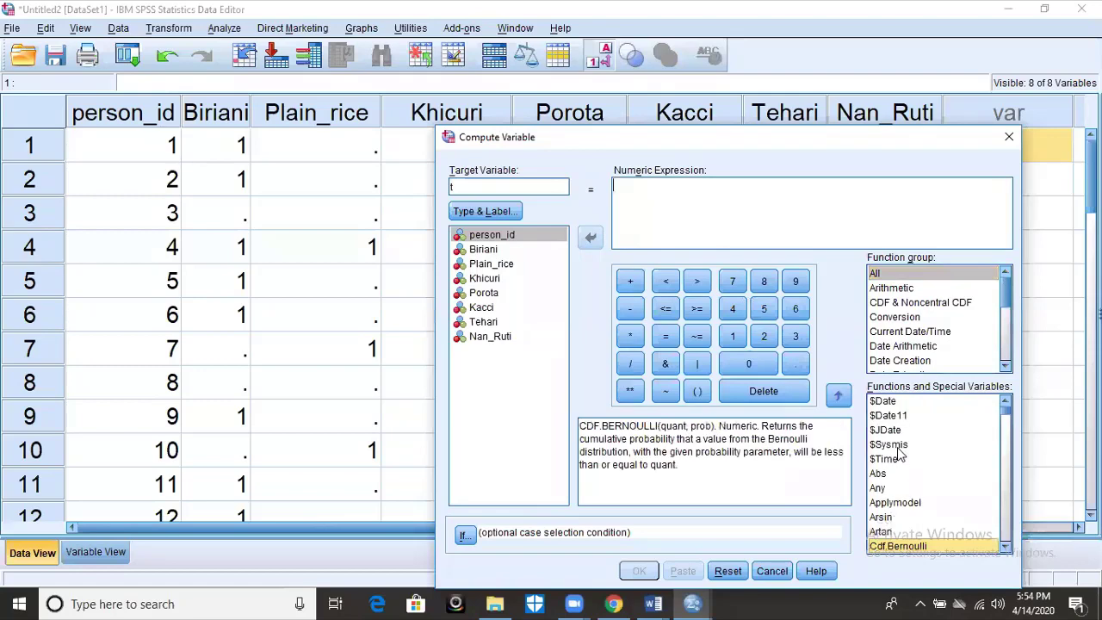
pyautogui.press('Down')
pyautogui.press('Down')
pyautogui.press('Down')
pyautogui.press('Down')
pyautogui.press('Down')
pyautogui.press('Down')
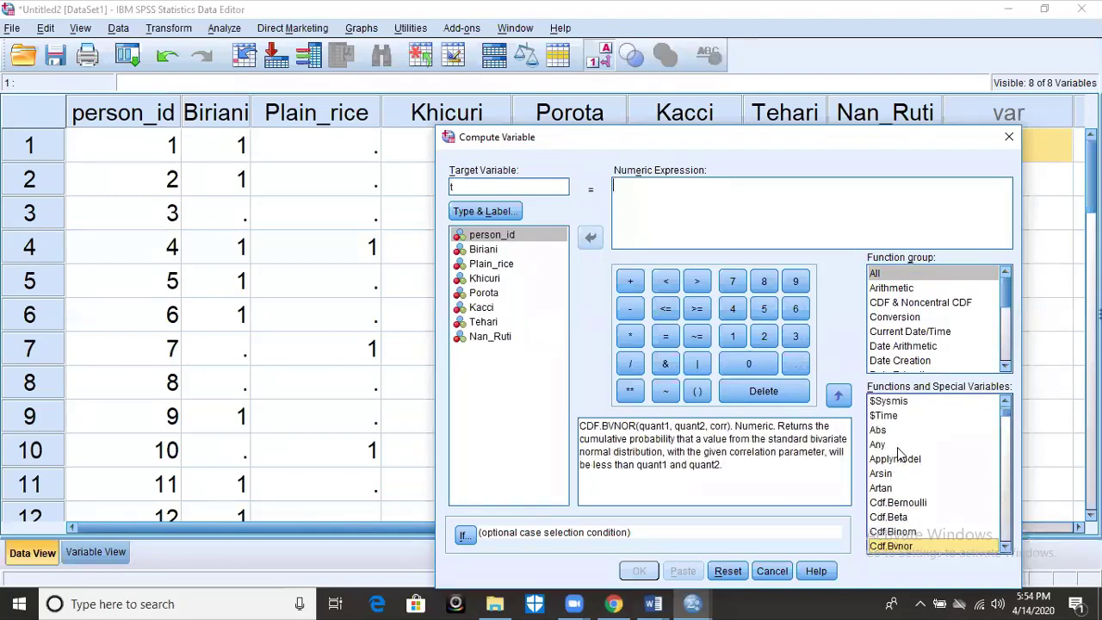
pyautogui.press('Down')
pyautogui.press('Down')
pyautogui.press('Down')
pyautogui.press('Down')
pyautogui.press('Down')
pyautogui.press('Down')
pyautogui.press('Down')
pyautogui.press('Down')
pyautogui.press('Down')
pyautogui.press('Down')
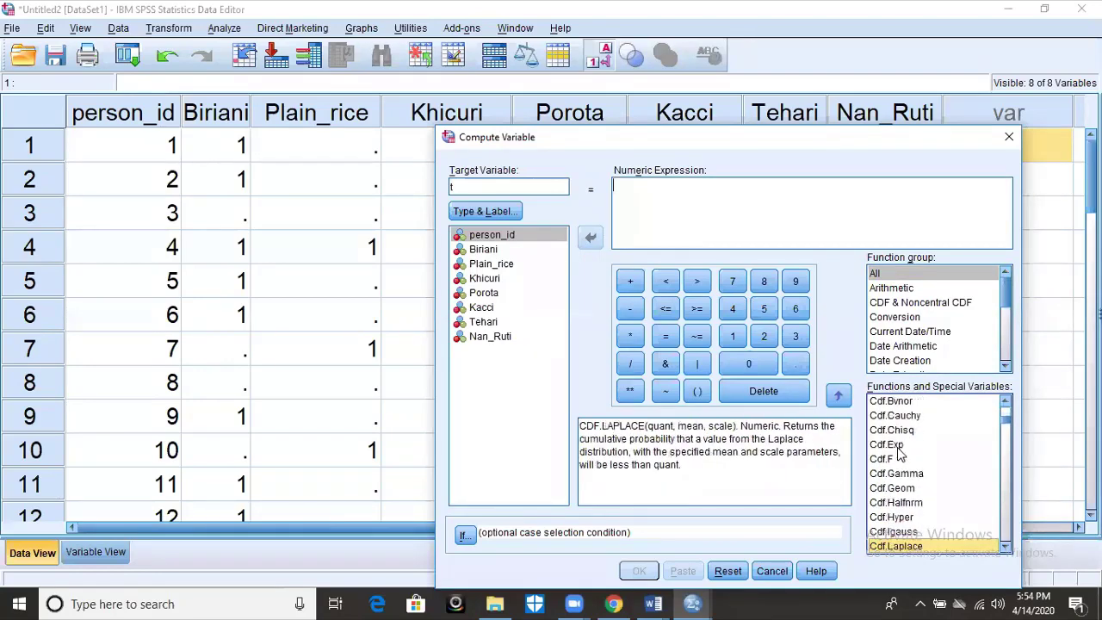
pyautogui.press('Down')
pyautogui.press('Down')
pyautogui.press('Down')
pyautogui.press('Down')
pyautogui.press('Down')
pyautogui.press('Down')
pyautogui.press('Down')
pyautogui.press('Down')
pyautogui.press('Down')
pyautogui.press('Down')
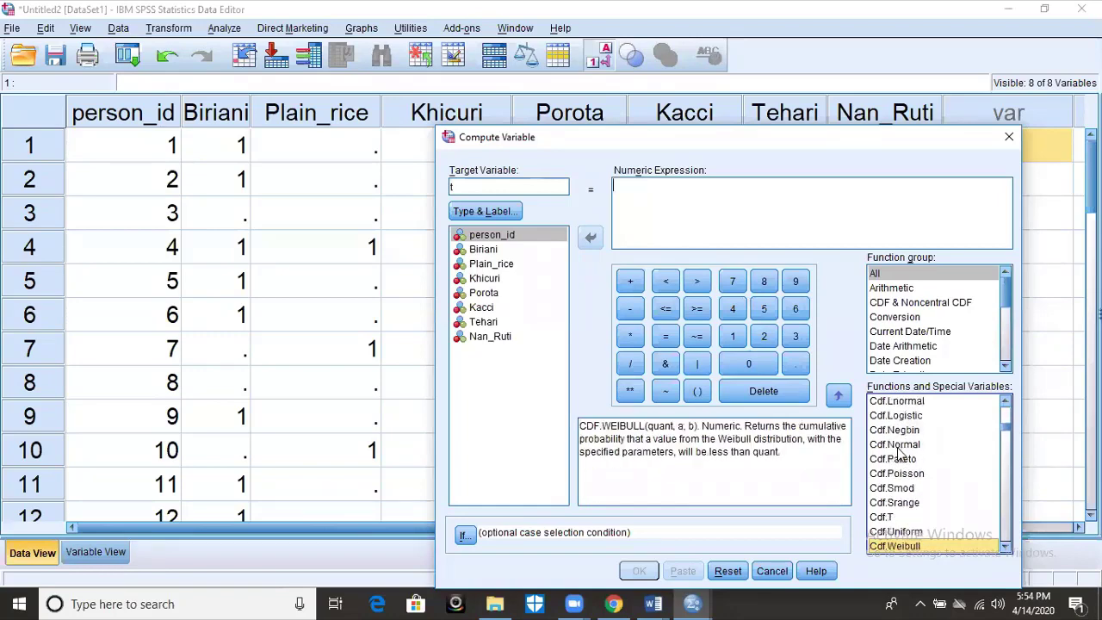
pyautogui.press('Down')
pyautogui.press('Down')
pyautogui.press('Down')
pyautogui.press('Down')
pyautogui.press('Down')
pyautogui.press('Down')
pyautogui.press('Down')
pyautogui.press('Down')
pyautogui.press('Down')
pyautogui.press('Down')
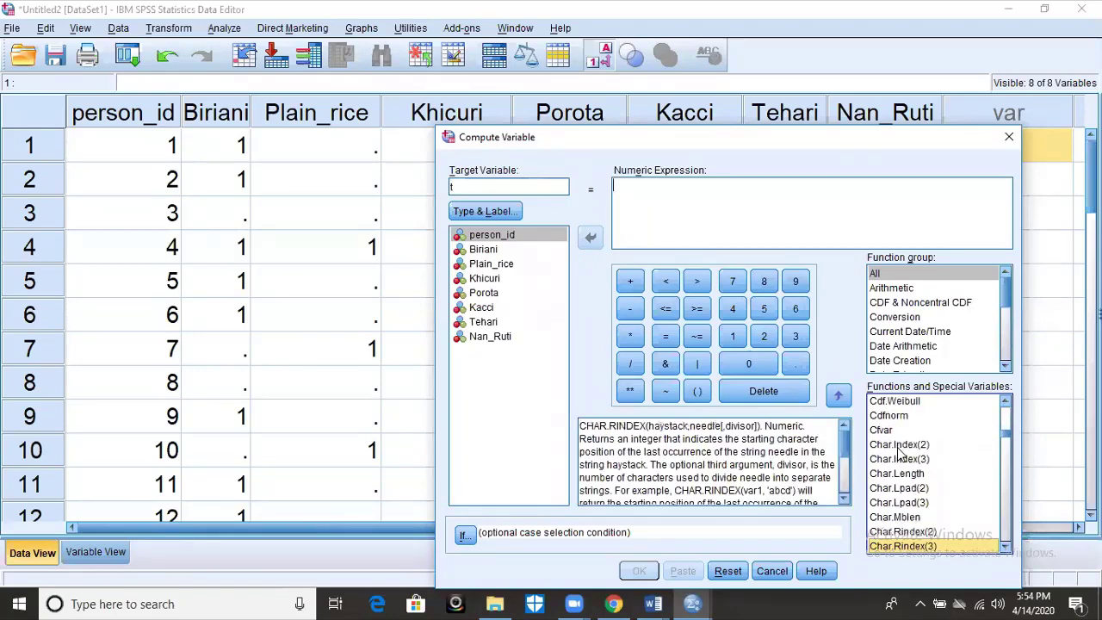
pyautogui.press('Down')
pyautogui.press('Down')
pyautogui.press('Down')
pyautogui.press('Down')
pyautogui.scroll(10, 898, 448)
pyautogui.click(897, 447)
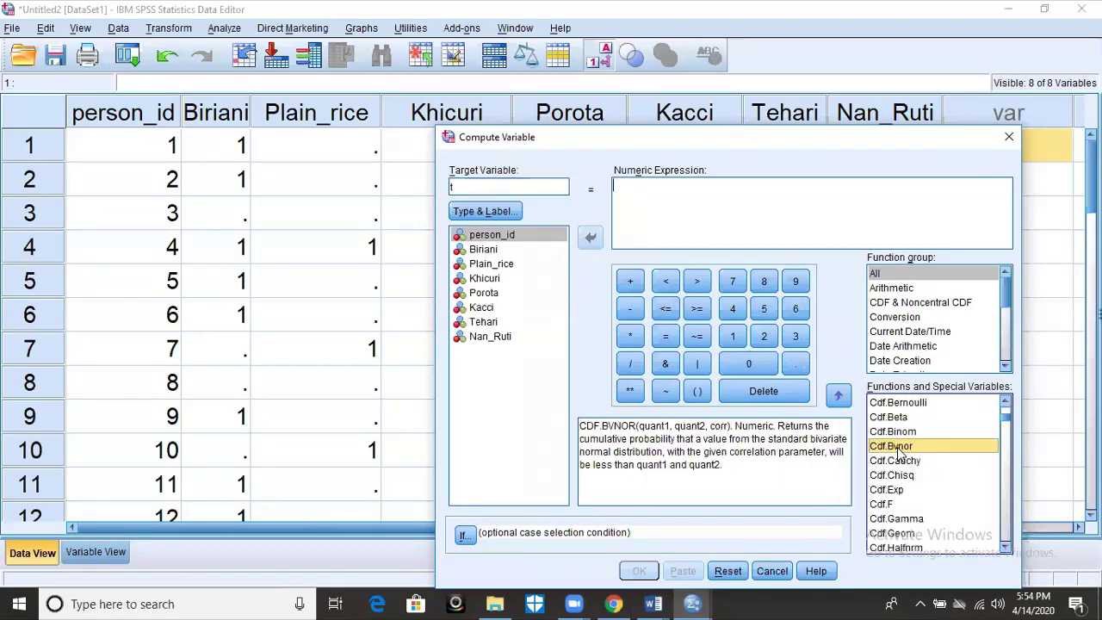
pyautogui.press('Up')
pyautogui.press('Up')
pyautogui.press('Up')
pyautogui.press('Up')
pyautogui.press('Up')
pyautogui.press('Up')
pyautogui.press('Up')
pyautogui.press('Up')
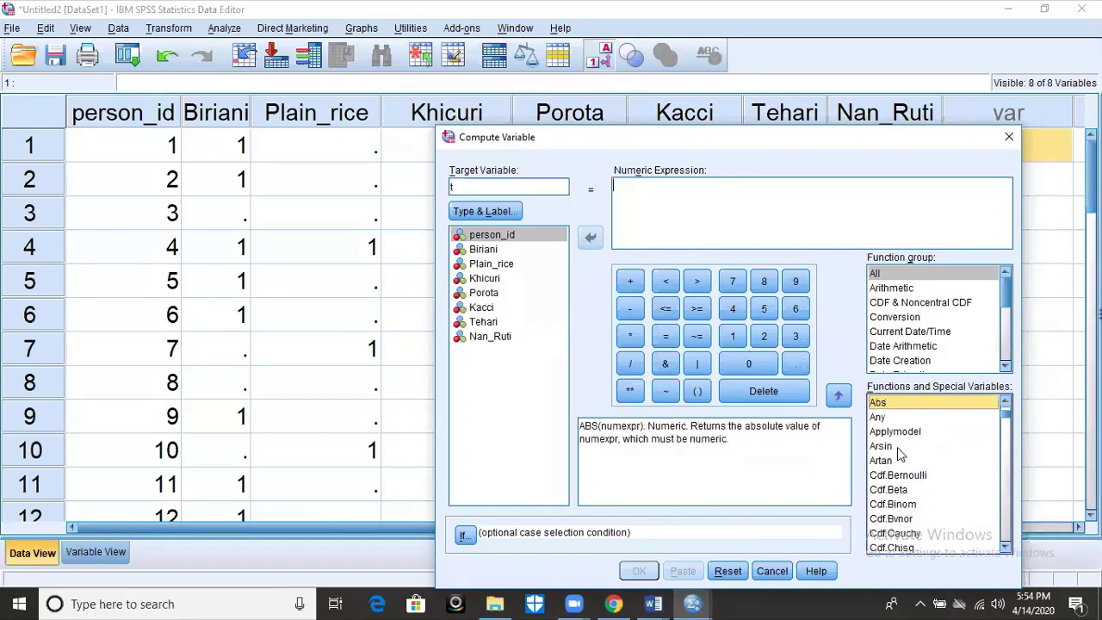
pyautogui.press('Down')
pyautogui.press('Down')
pyautogui.press('Down')
pyautogui.press('Down')
pyautogui.press('Down')
pyautogui.press('Down')
pyautogui.press('Down')
pyautogui.press('Down')
pyautogui.press('Down')
pyautogui.press('Down')
pyautogui.press('Down')
pyautogui.press('Down')
pyautogui.press('Down')
pyautogui.press('Down')
pyautogui.press('Down')
pyautogui.press('Down')
pyautogui.press('Down')
pyautogui.press('Down')
pyautogui.press('Down')
pyautogui.press('Down')
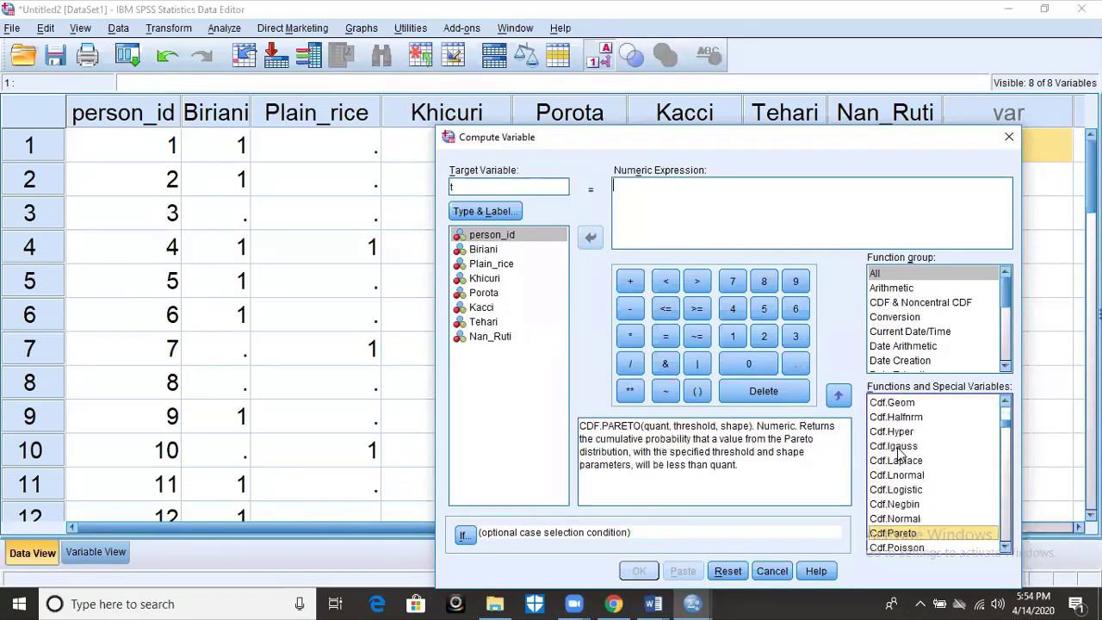
pyautogui.press('Down')
pyautogui.press('Down')
pyautogui.press('Down')
pyautogui.press('Down')
pyautogui.press('Down')
pyautogui.press('Down')
pyautogui.press('Down')
pyautogui.press('Down')
pyautogui.press('Down')
pyautogui.press('Down')
pyautogui.press('Down')
pyautogui.press('Down')
pyautogui.press('Down')
pyautogui.press('Down')
pyautogui.press('Down')
pyautogui.press('Down')
pyautogui.press('Down')
pyautogui.press('Down')
pyautogui.press('Down')
pyautogui.press('Down')
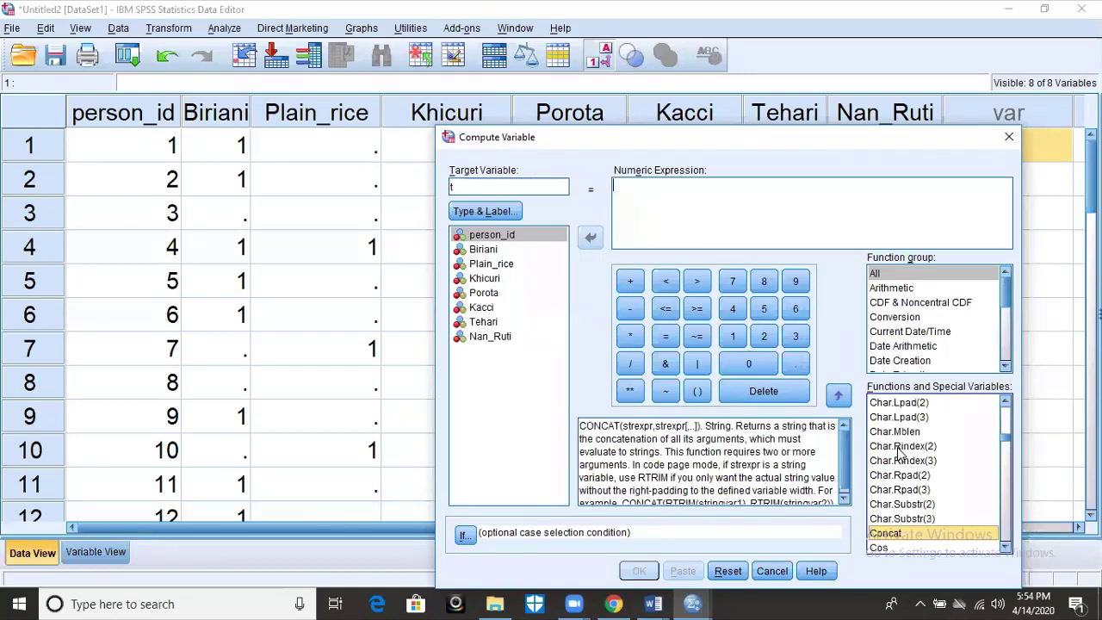
pyautogui.press('Up')
pyautogui.press('Up')
pyautogui.press('Up')
pyautogui.press('Up')
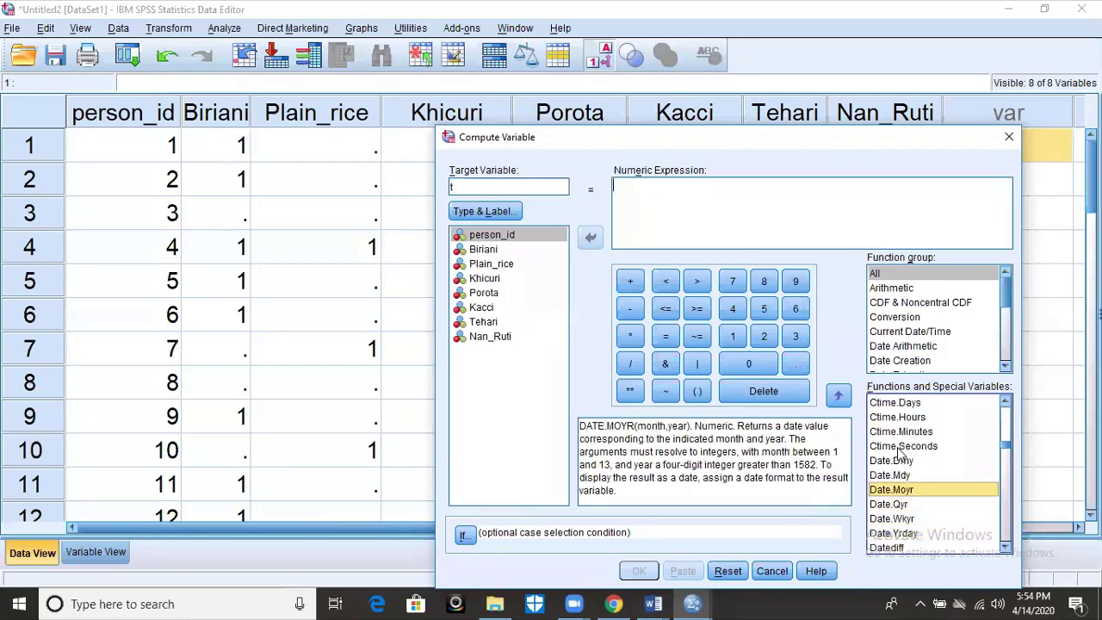
pyautogui.press('Up')
pyautogui.press('Up')
pyautogui.press('Up')
pyautogui.press('Up')
pyautogui.press('Up')
pyautogui.press('Up')
pyautogui.press('Up')
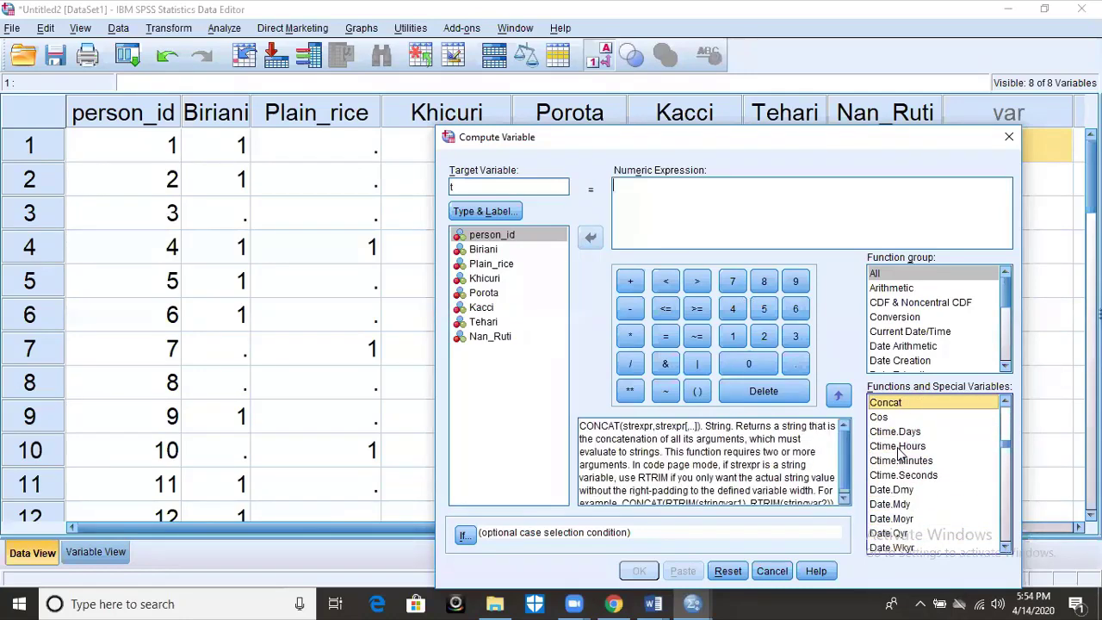
pyautogui.press('Up')
pyautogui.press('Up')
pyautogui.press('Up')
pyautogui.press('Up')
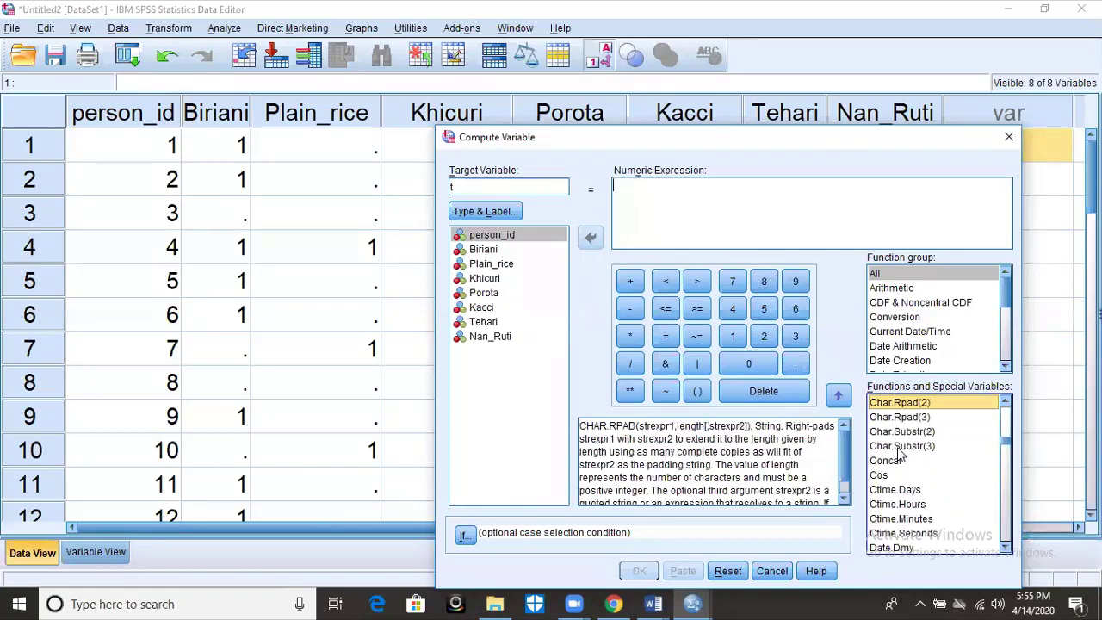
pyautogui.press('Down')
pyautogui.press('Down')
pyautogui.press('Down')
pyautogui.press('Down')
pyautogui.press('Down')
pyautogui.press('Down')
pyautogui.press('Down')
pyautogui.press('Down')
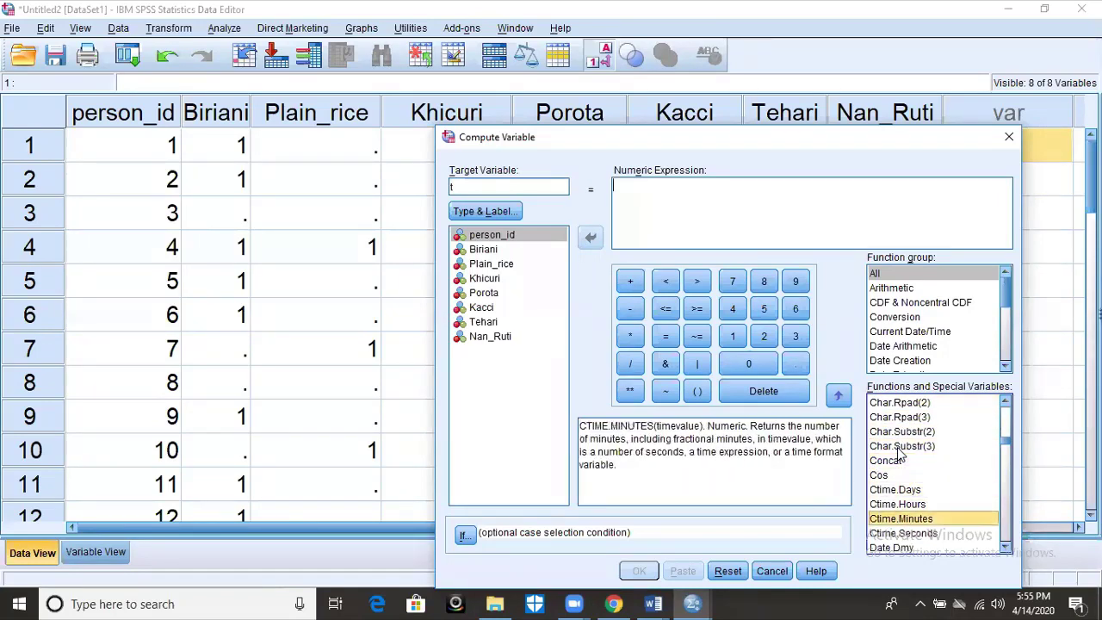
pyautogui.press('Down')
pyautogui.press('Down')
pyautogui.press('Down')
pyautogui.press('Down')
pyautogui.press('Down')
pyautogui.press('Down')
pyautogui.press('Down')
pyautogui.press('Down')
pyautogui.press('Down')
pyautogui.press('Down')
pyautogui.press('Down')
pyautogui.press('Down')
pyautogui.press('Down')
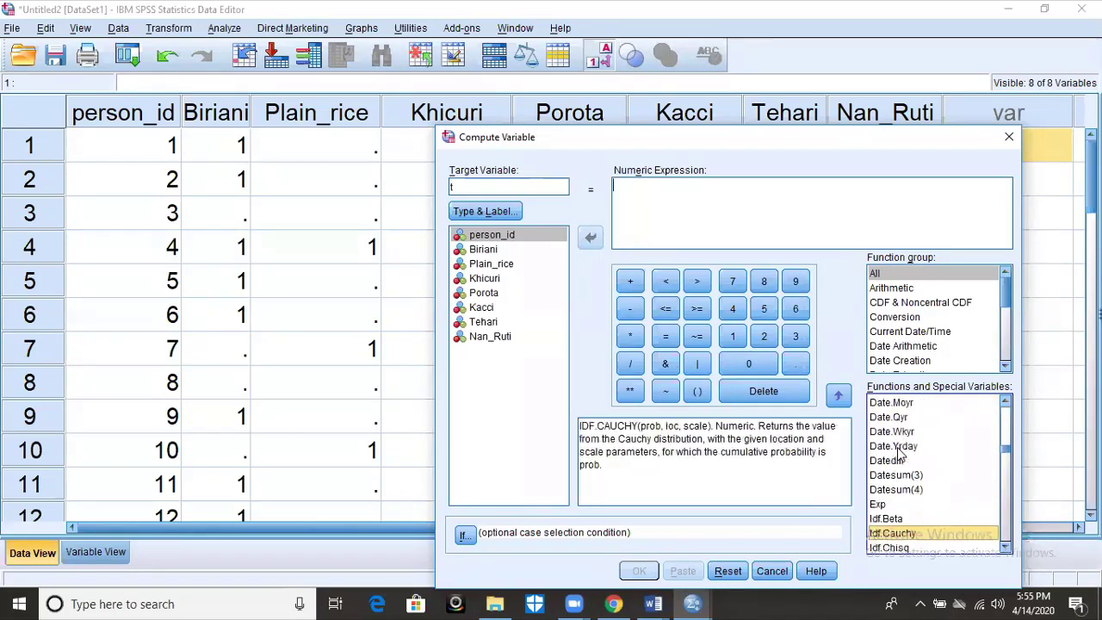
pyautogui.press('Down')
pyautogui.press('Down')
pyautogui.press('Down')
pyautogui.press('Down')
pyautogui.press('Down')
pyautogui.press('Down')
pyautogui.press('Down')
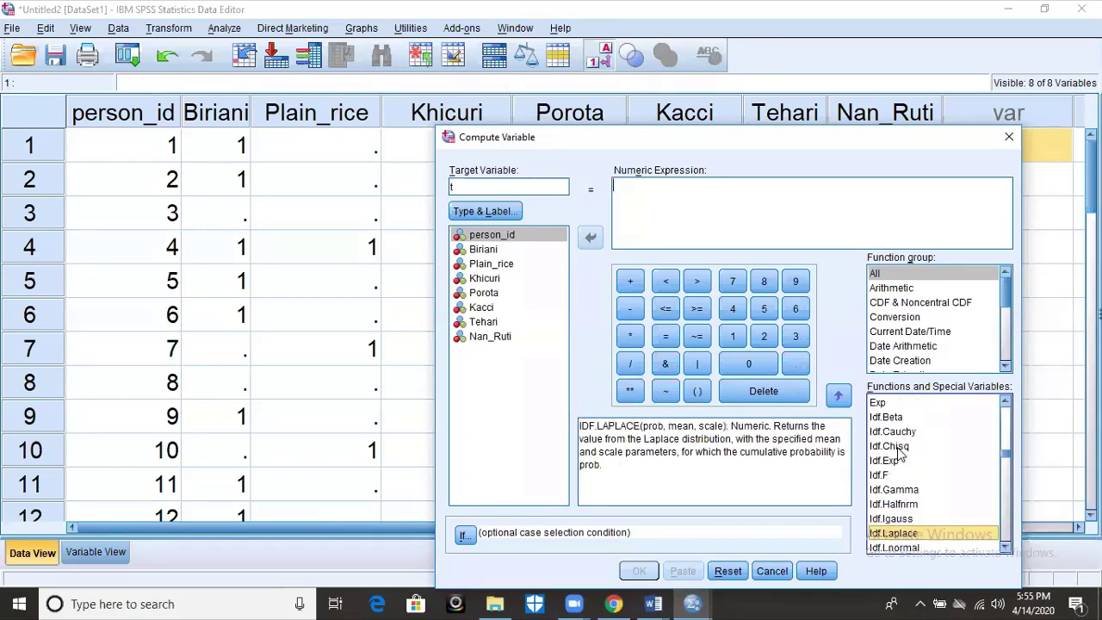
pyautogui.press('Down')
pyautogui.press('Down')
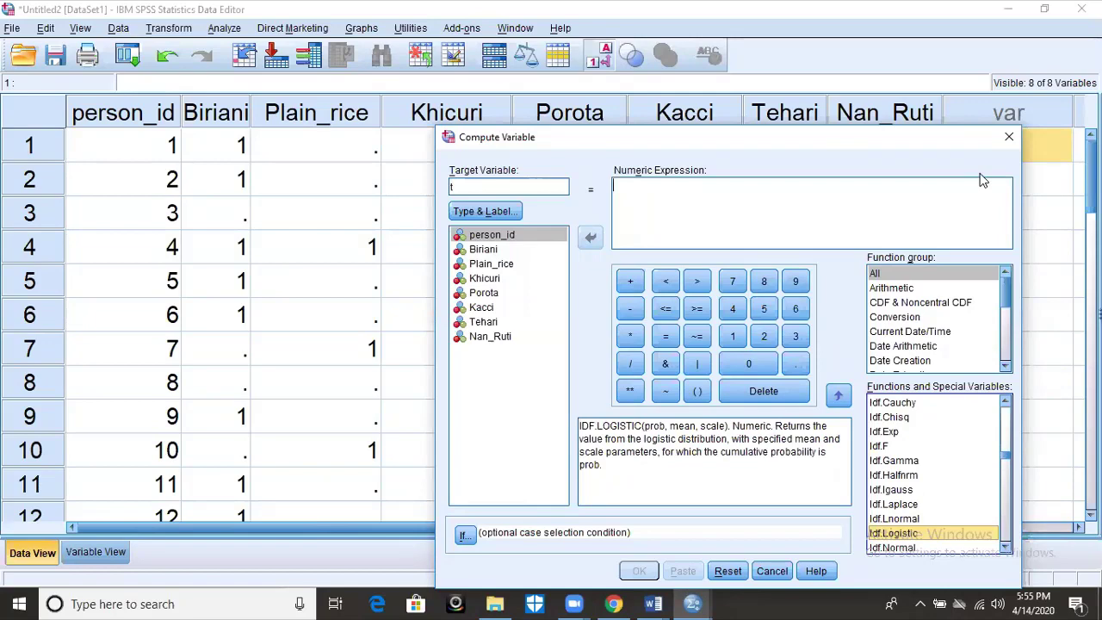
pyautogui.click(1009, 136)
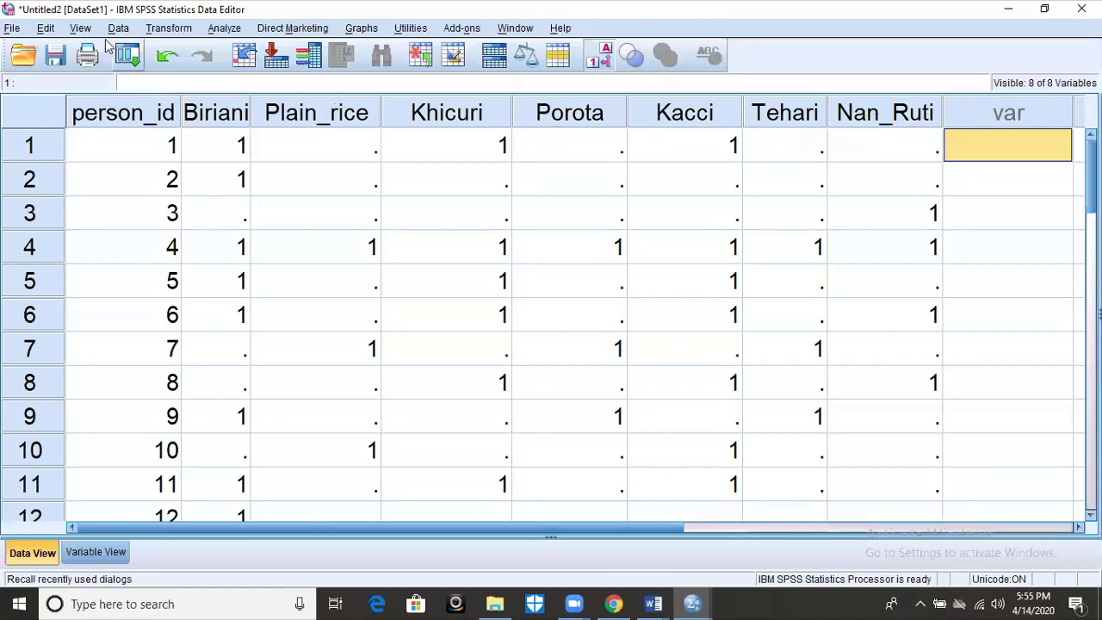
# Step: Start counting values within cases with food_count as the target variable and the seven foods from Biriani to Nan_Ruti as its variables
pyautogui.click(159, 30)
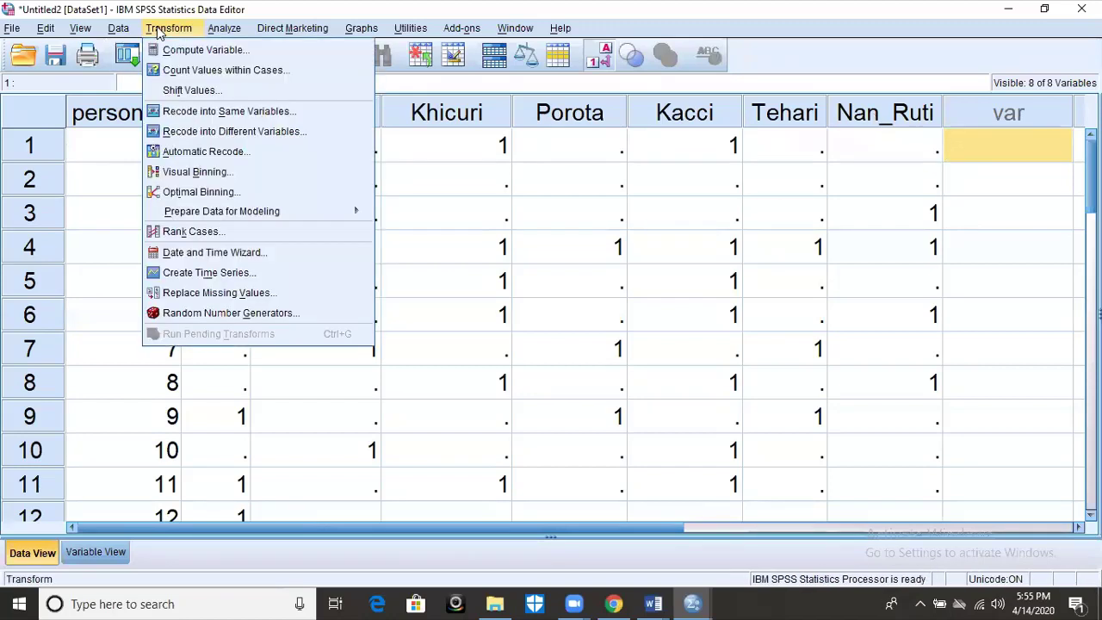
pyautogui.click(209, 71)
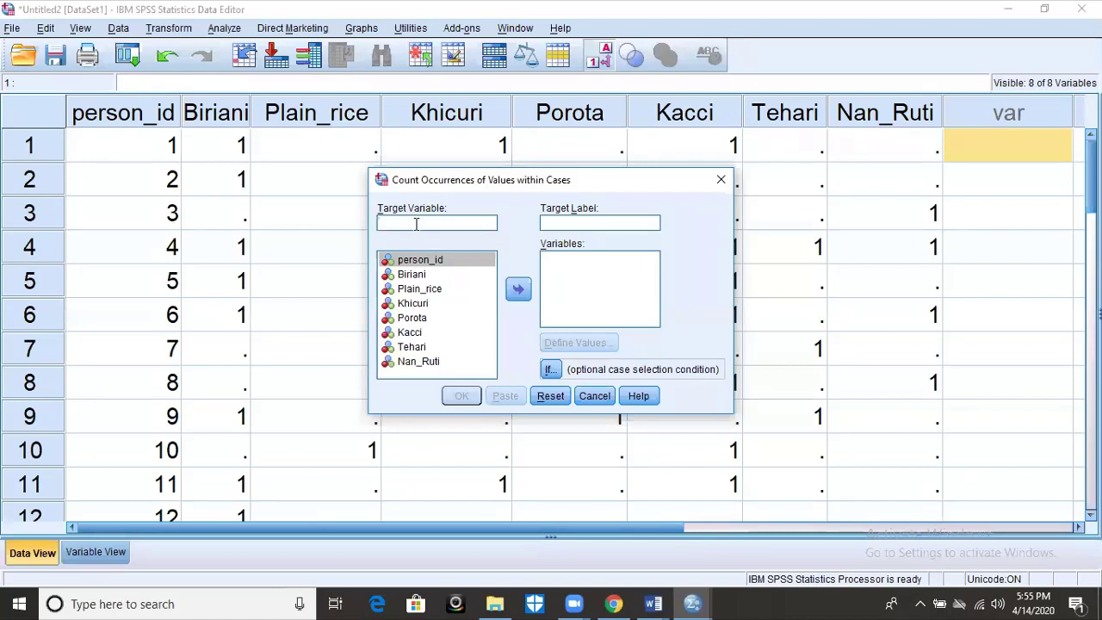
pyautogui.write('food_count')
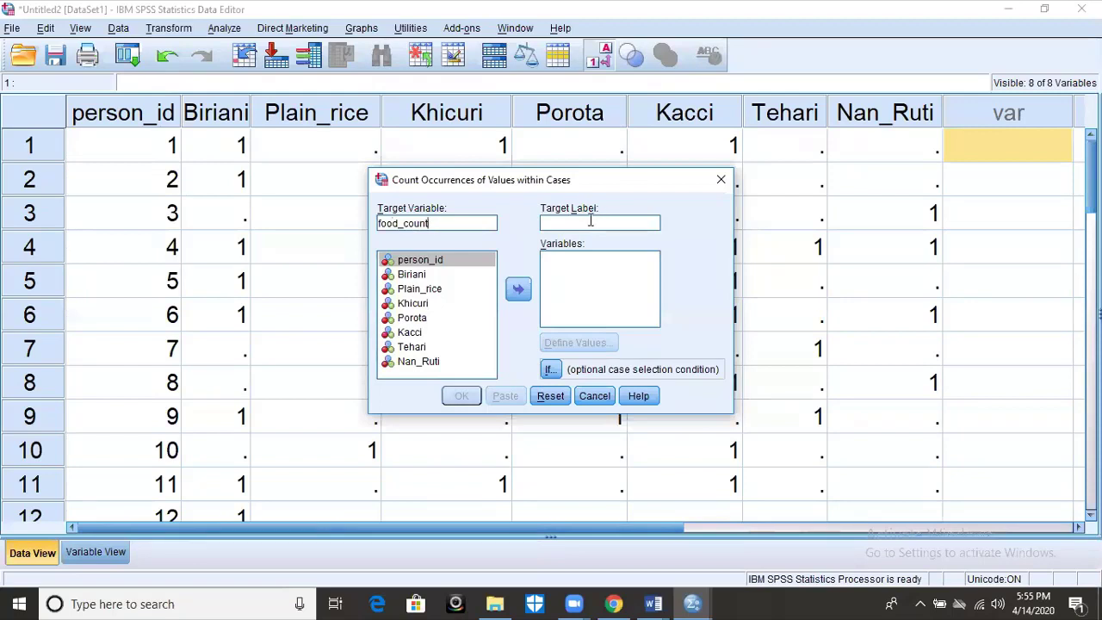
pyautogui.click(414, 278)
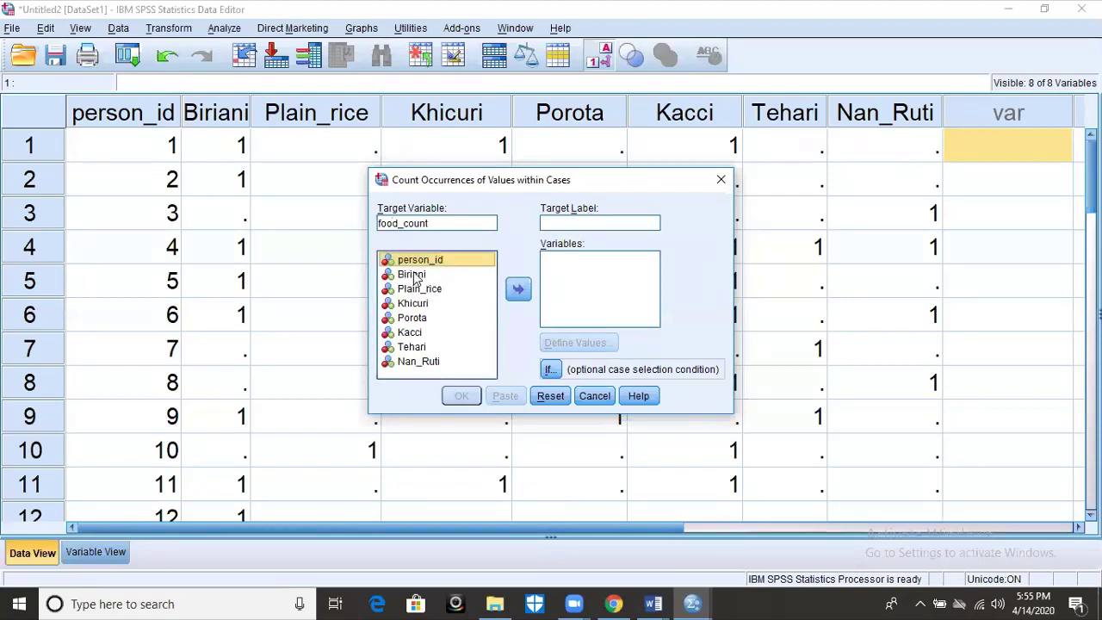
pyautogui.click(414, 278)
pyautogui.hotkey('shift', 'Down')
pyautogui.hotkey('shift', 'End')
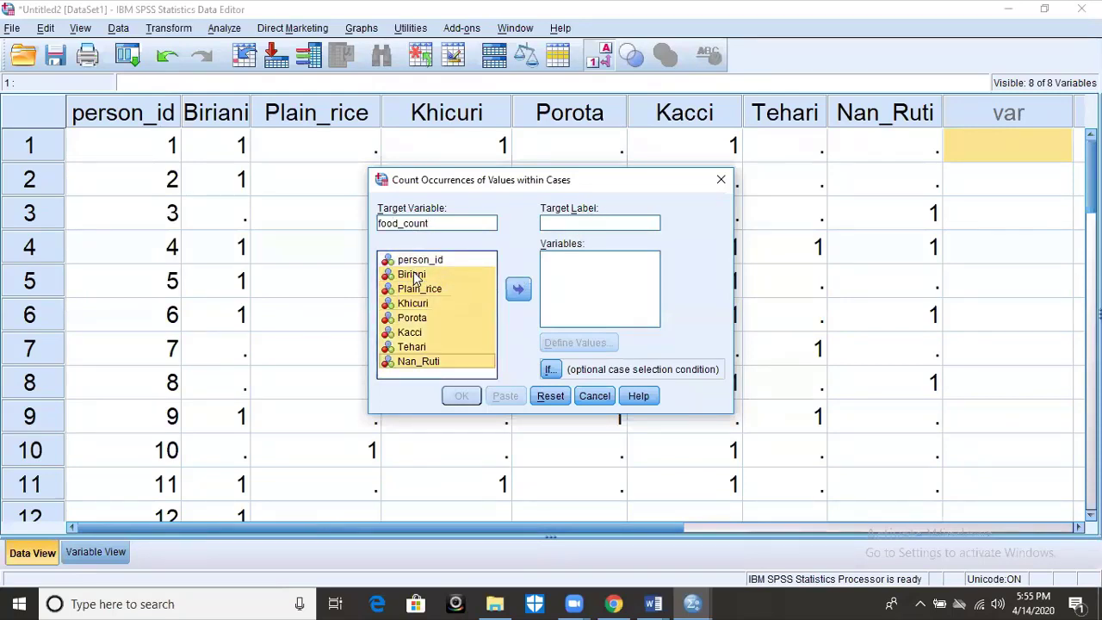
pyautogui.click(518, 291)
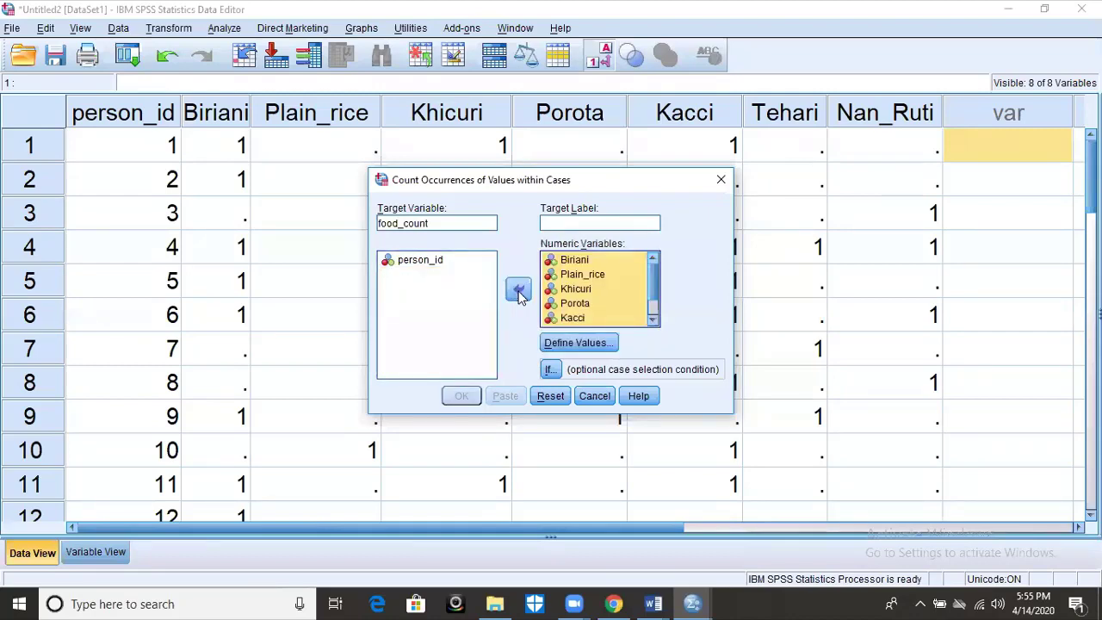
# Step: Define 1 as the value to count and run the count
pyautogui.click(580, 343)
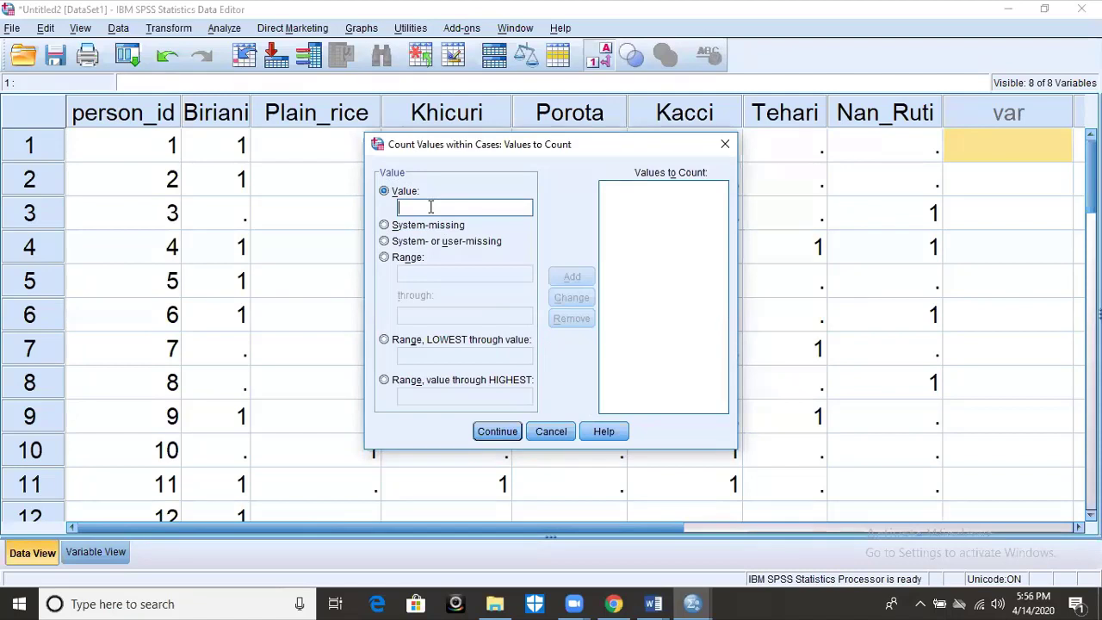
pyautogui.write('1')
pyautogui.click(571, 277)
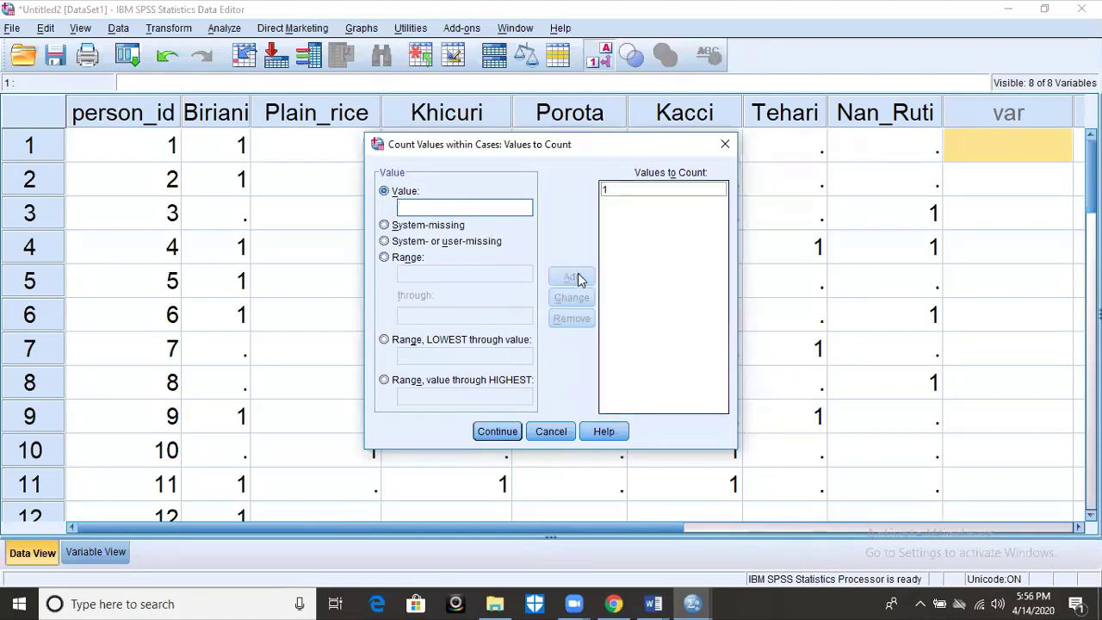
pyautogui.click(498, 431)
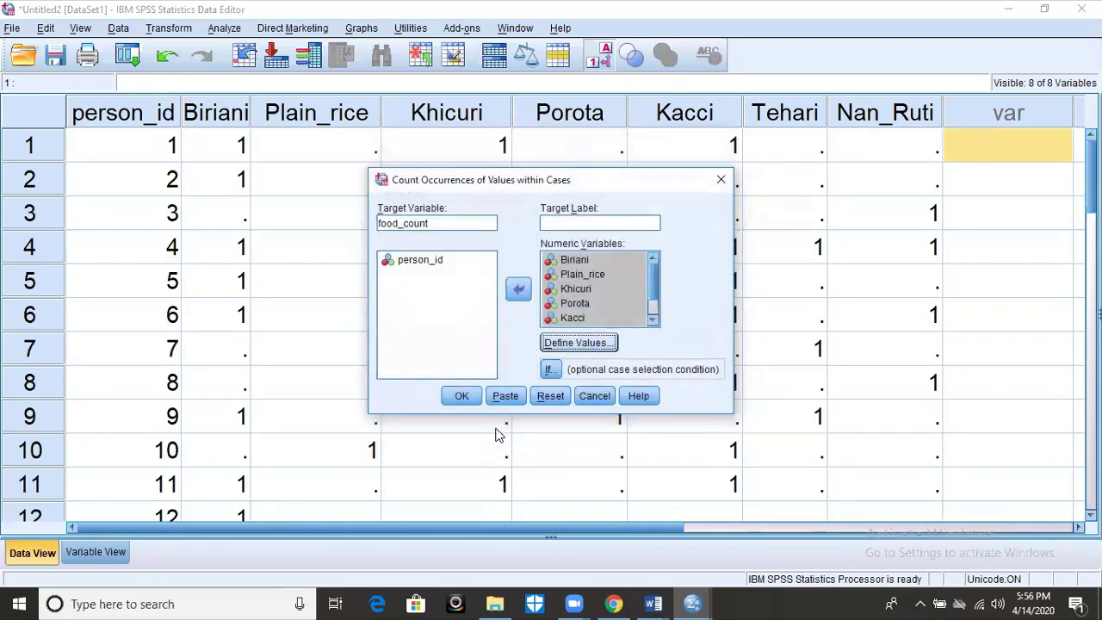
pyautogui.click(461, 396)
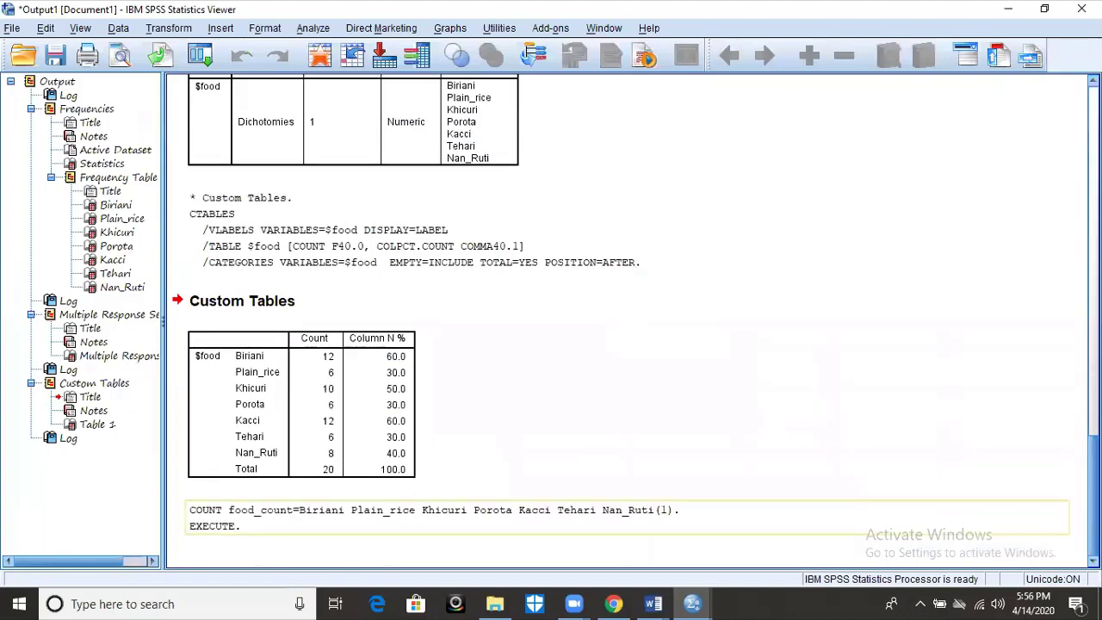
# Step: Return to the data view and check the food_count values against the food choices recorded for each person
pyautogui.moveTo(696, 603)
pyautogui.click(775, 538)
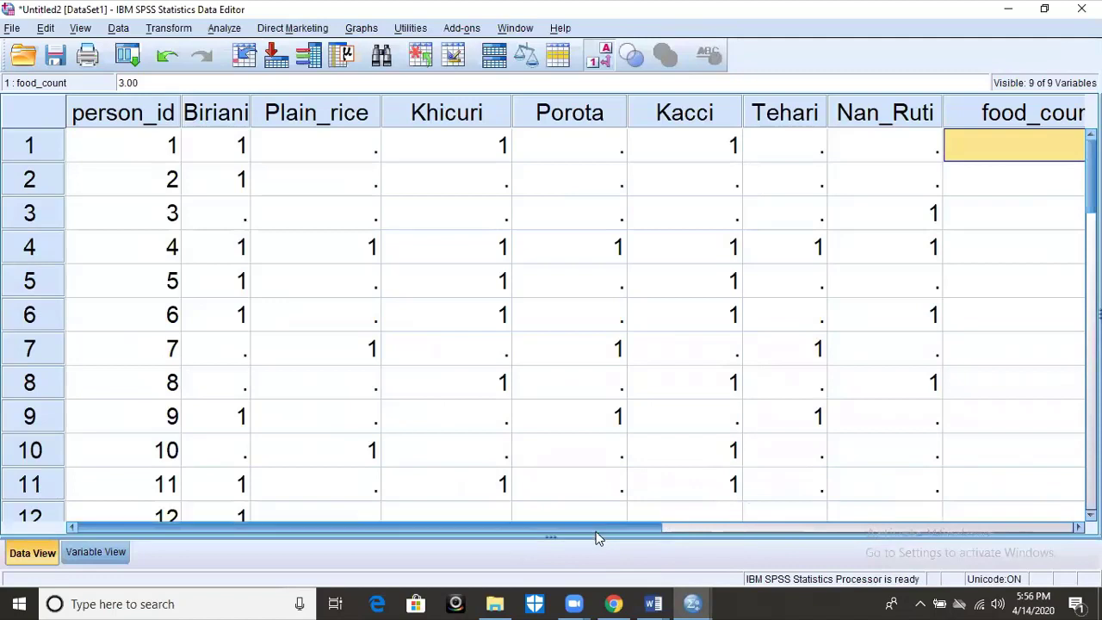
pyautogui.moveTo(592, 532); pyautogui.dragTo(755, 534)
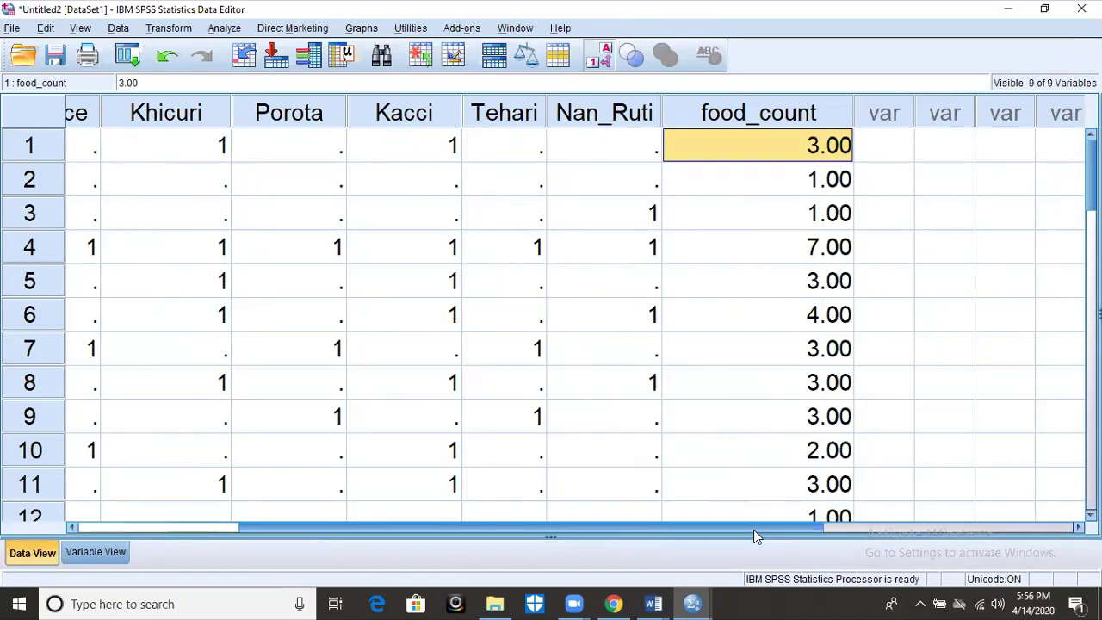
pyautogui.press('Down')
pyautogui.press('Left')
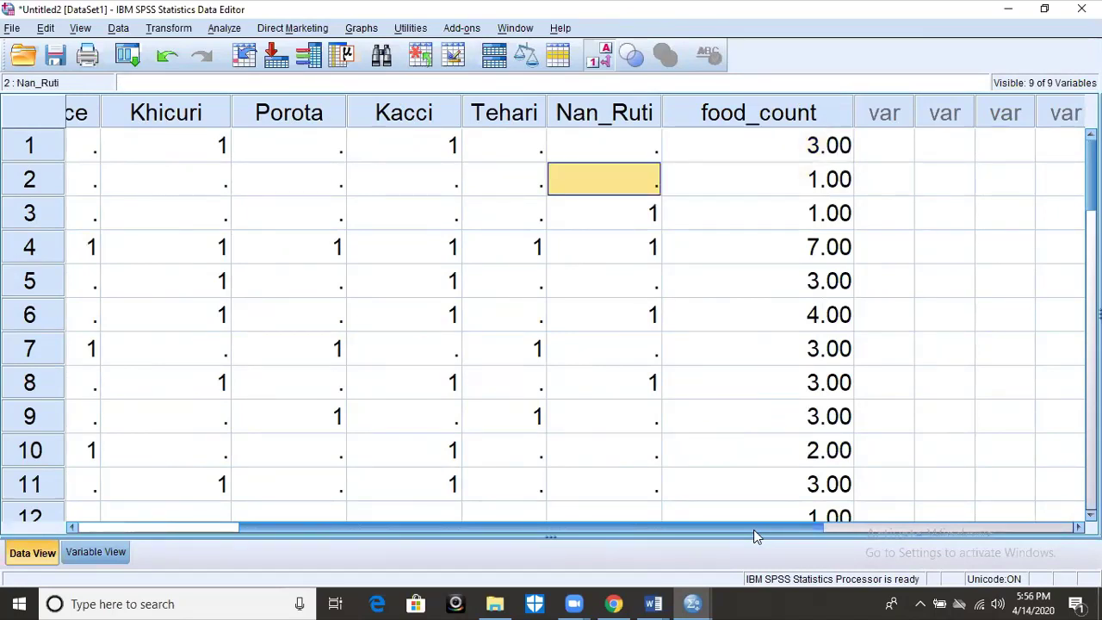
pyautogui.press('Home')
pyautogui.press('Down')
pyautogui.press('Down')
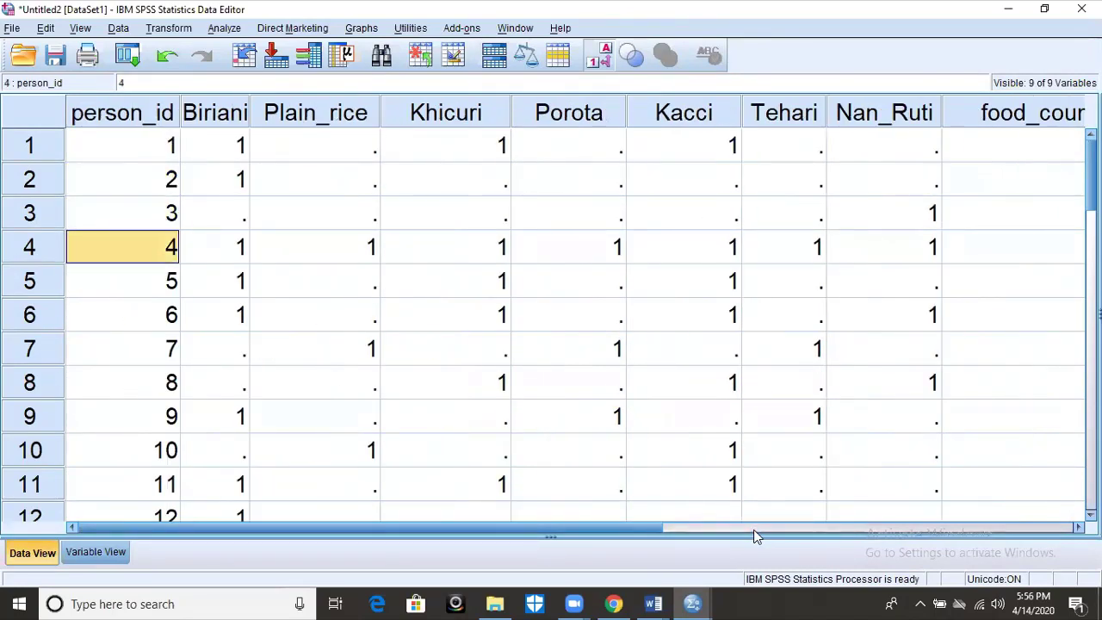
pyautogui.press('Up')
pyautogui.press('Right')
pyautogui.press('Right')
pyautogui.press('Right')
pyautogui.press('Right')
pyautogui.press('Right')
pyautogui.press('Right')
pyautogui.press('Right')
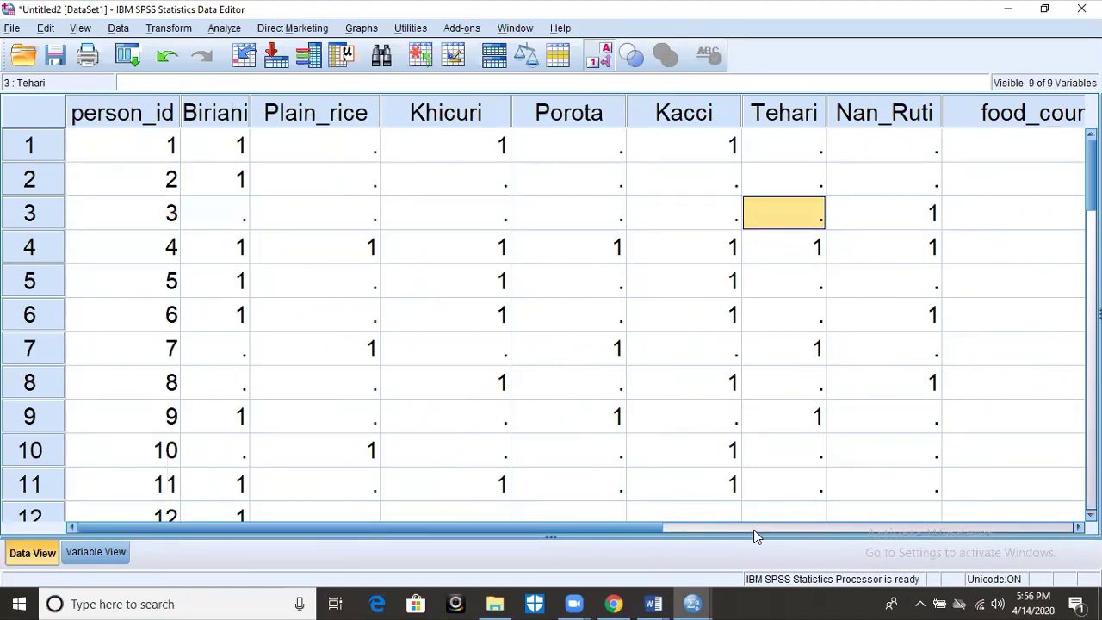
pyautogui.press('Down')
pyautogui.press('Down')
pyautogui.press('Up')
pyautogui.press('Down')
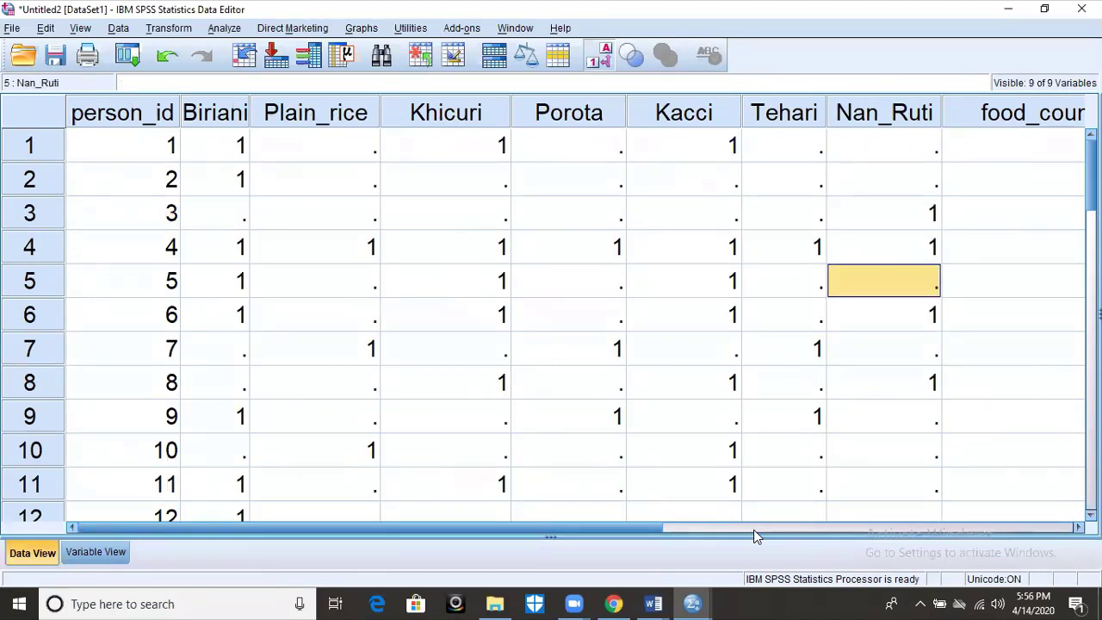
pyautogui.press('Down')
pyautogui.press('Down')
pyautogui.press('Down')
pyautogui.press('Down')
pyautogui.press('Down')
pyautogui.press('Down')
pyautogui.press('Down')
pyautogui.press('Down')
pyautogui.press('Down')
pyautogui.press('Down')
pyautogui.press('Down')
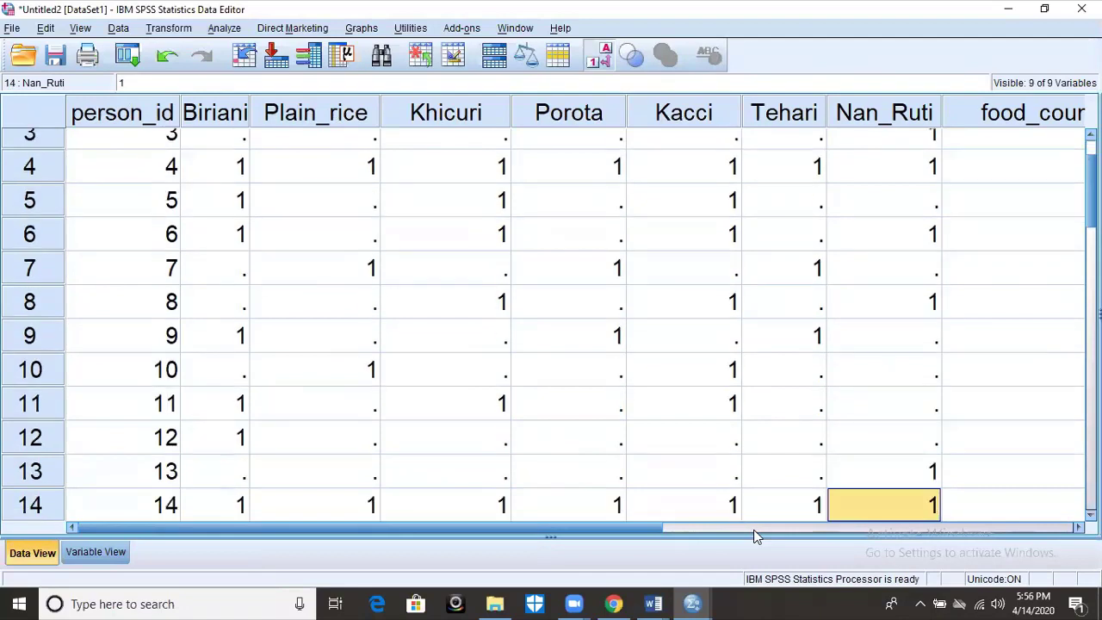
pyautogui.press('Up')
pyautogui.press('Up')
pyautogui.press('Up')
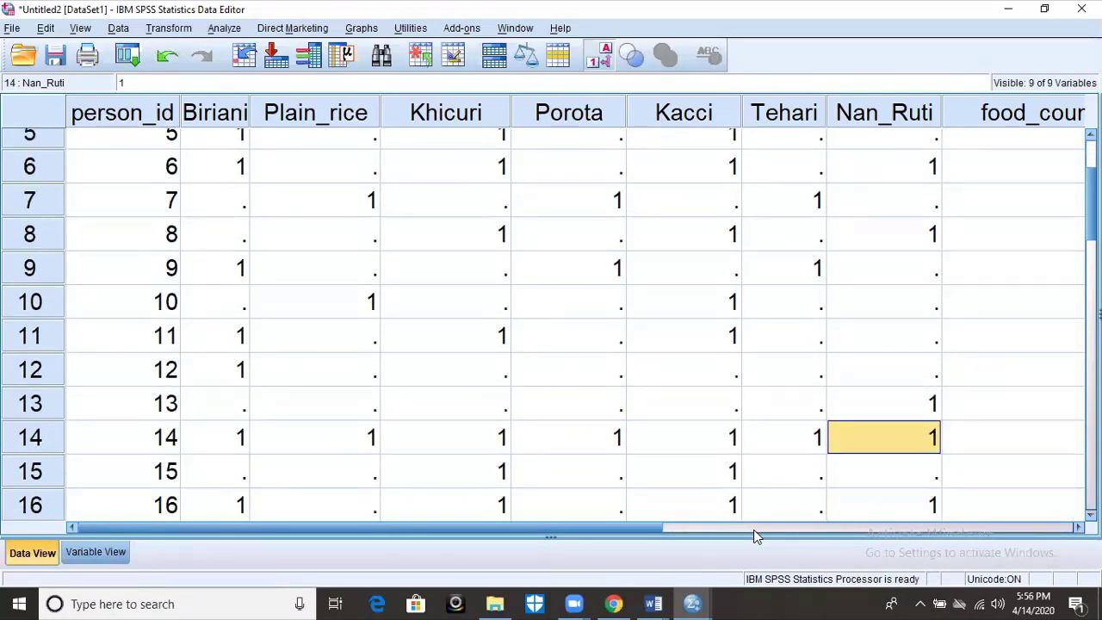
pyautogui.press('Right')
pyautogui.press('Right')
pyautogui.press('Left')
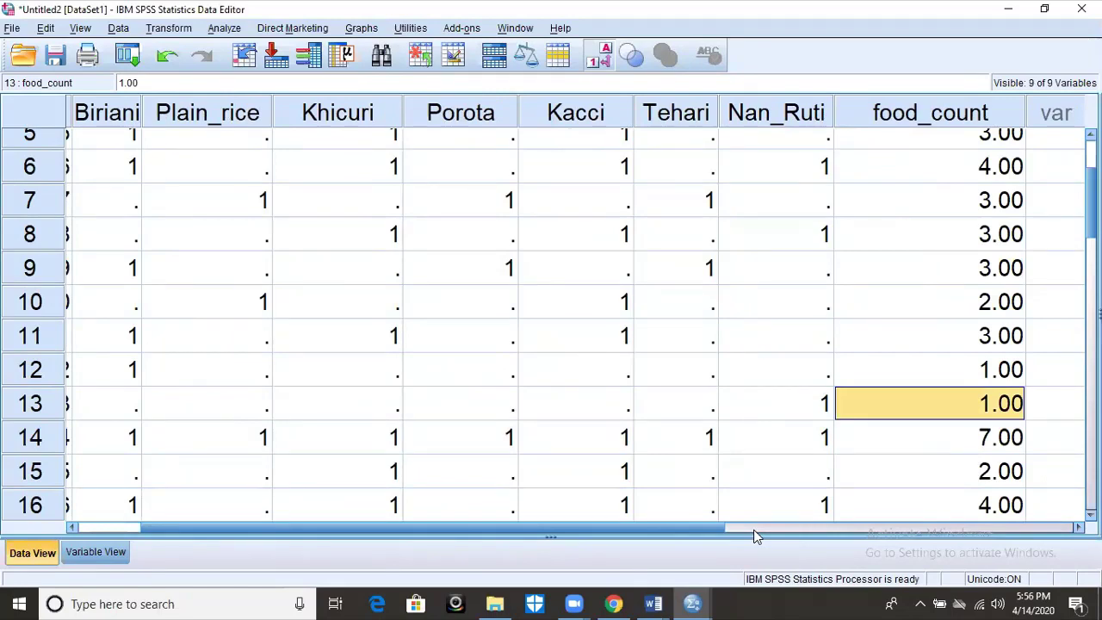
# Step: Clear the previous variable selection in Frequencies and run a frequency table for food_count only
pyautogui.click(209, 32)
pyautogui.moveTo(274, 68)
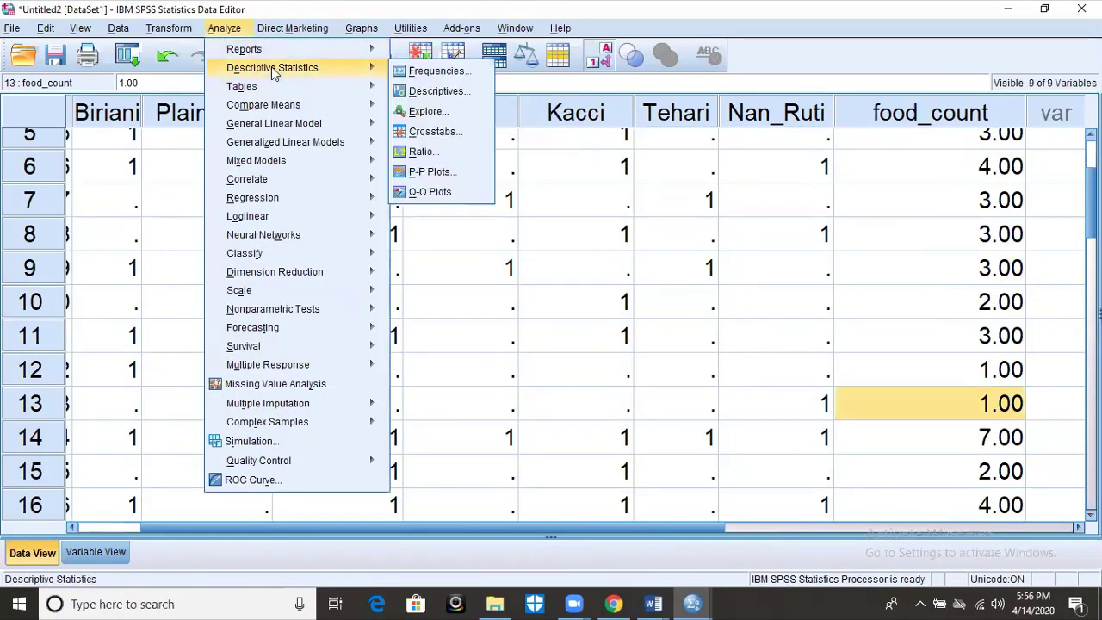
pyautogui.click(409, 68)
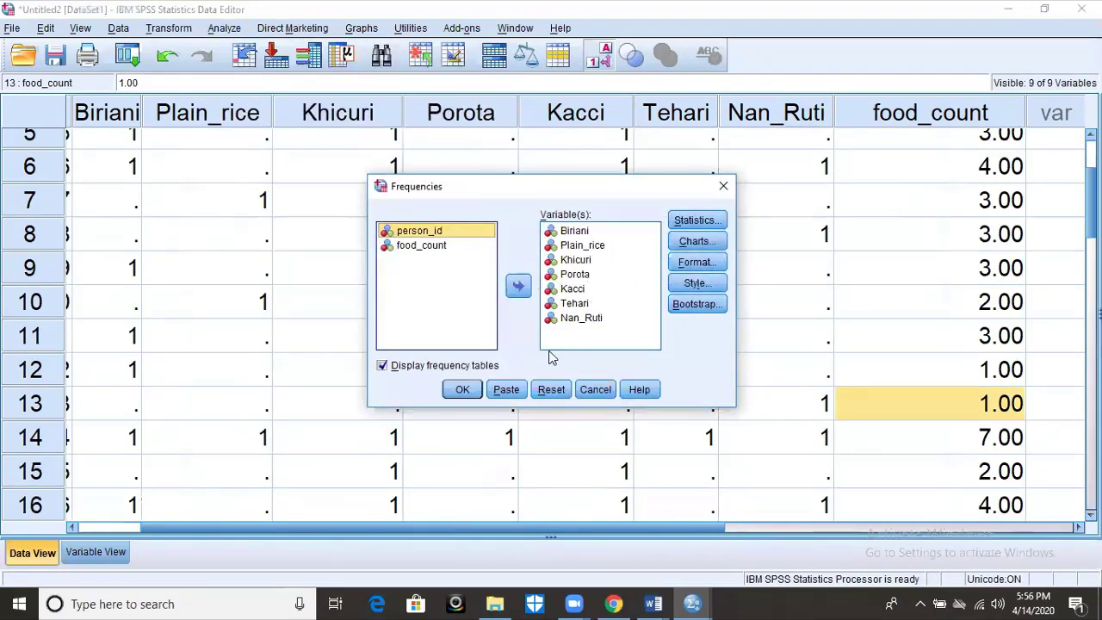
pyautogui.click(552, 389)
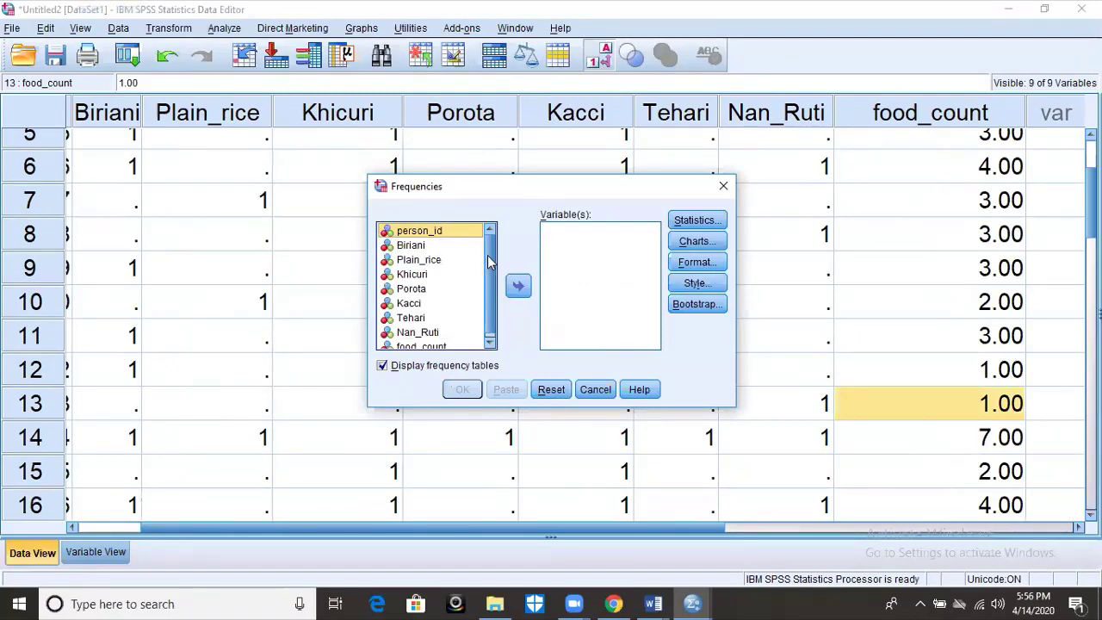
pyautogui.click(430, 343)
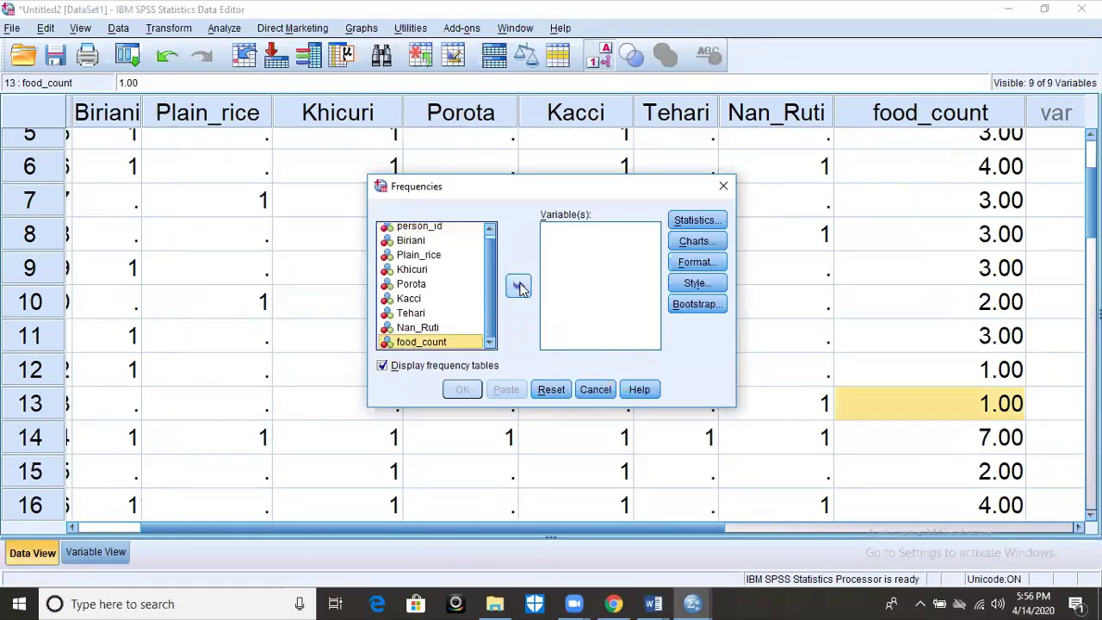
pyautogui.click(518, 286)
pyautogui.click(465, 389)
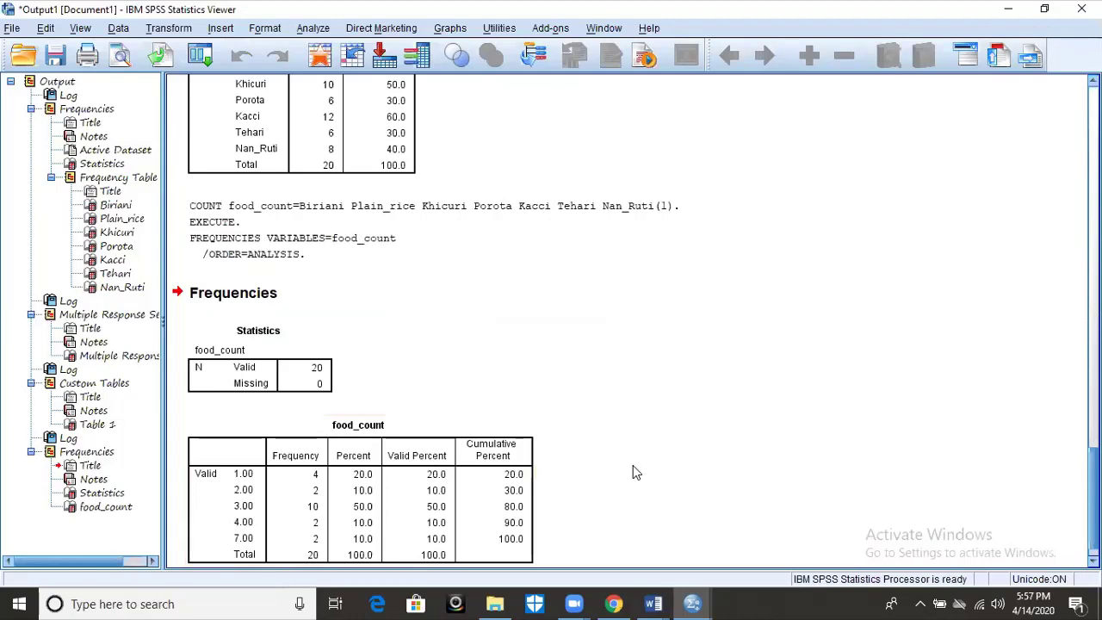
# Step: Switch to Document1 in Word and change the option number of Porota to 70 in the second question
pyautogui.click(693, 602)
pyautogui.moveTo(652, 598)
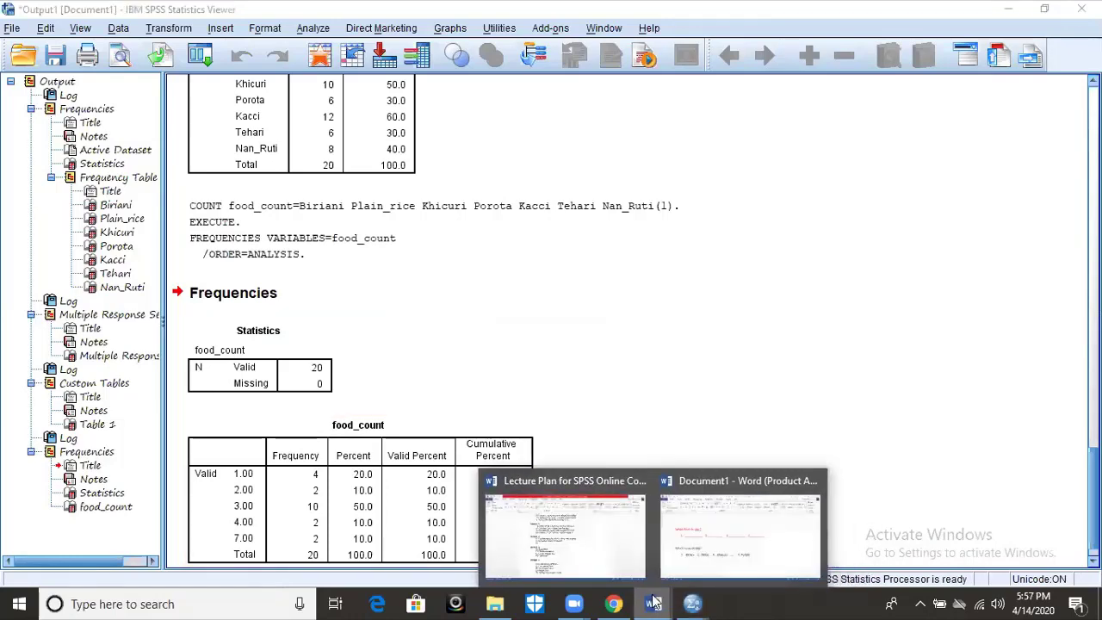
pyautogui.click(738, 555)
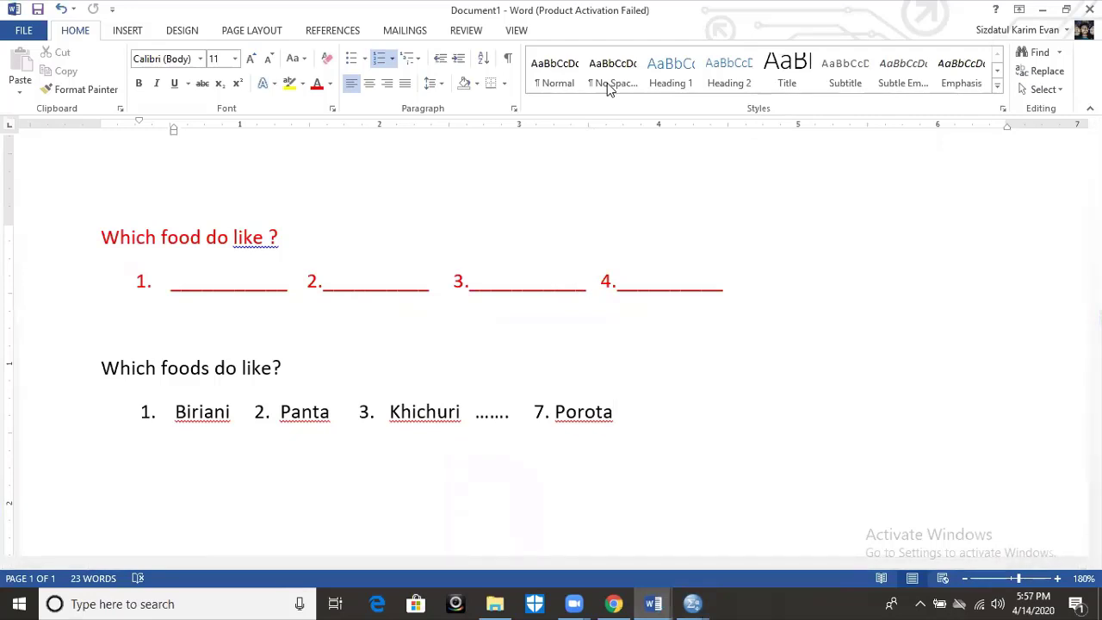
pyautogui.write('0')
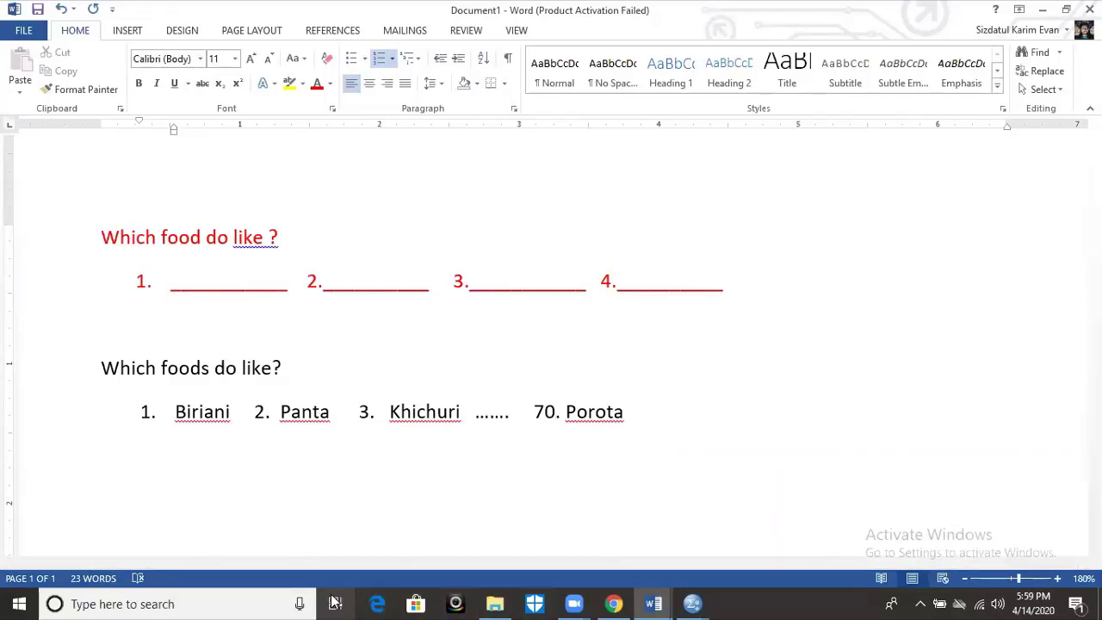
# Step: Launch Excel 2013, dismiss the activation notice and open the recent workbook multi_resp_data
pyautogui.click(188, 596)
pyautogui.write('e')
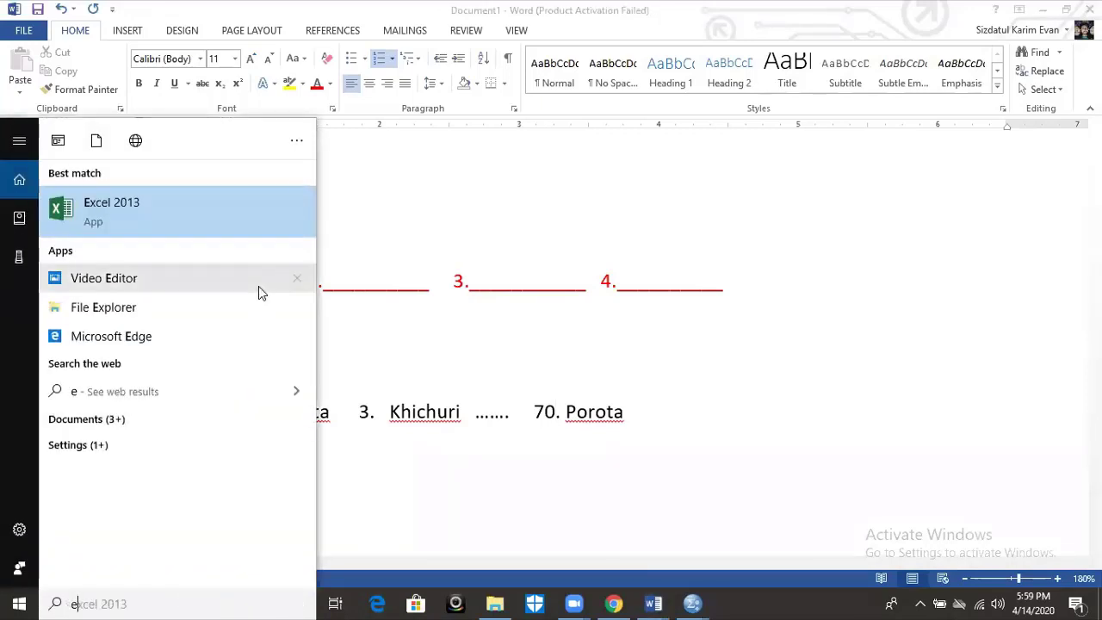
pyautogui.click(155, 211)
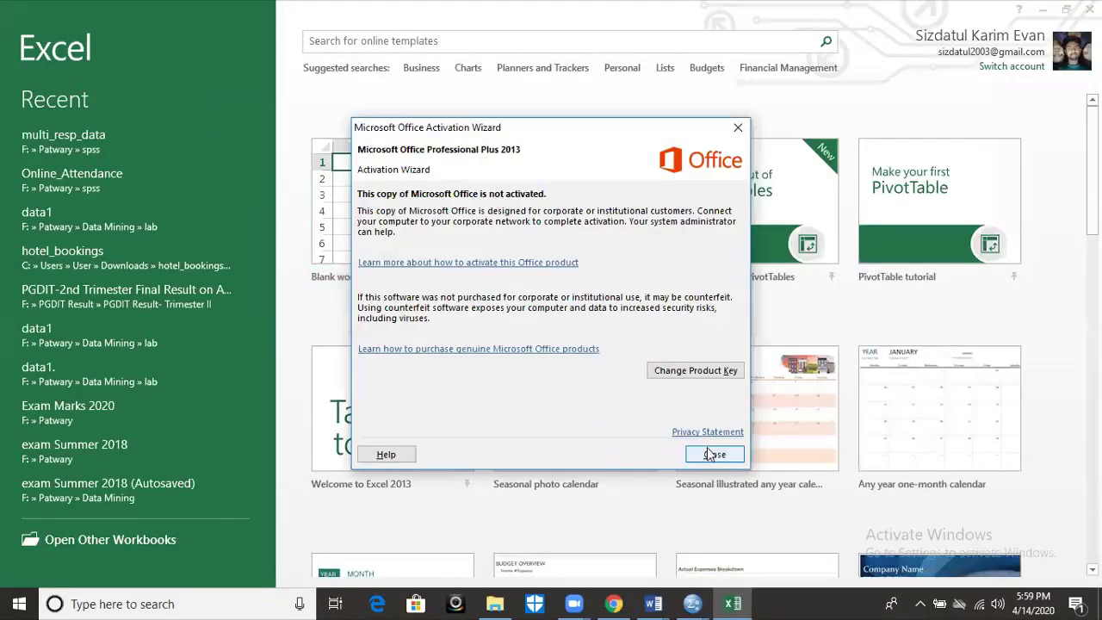
pyautogui.click(711, 454)
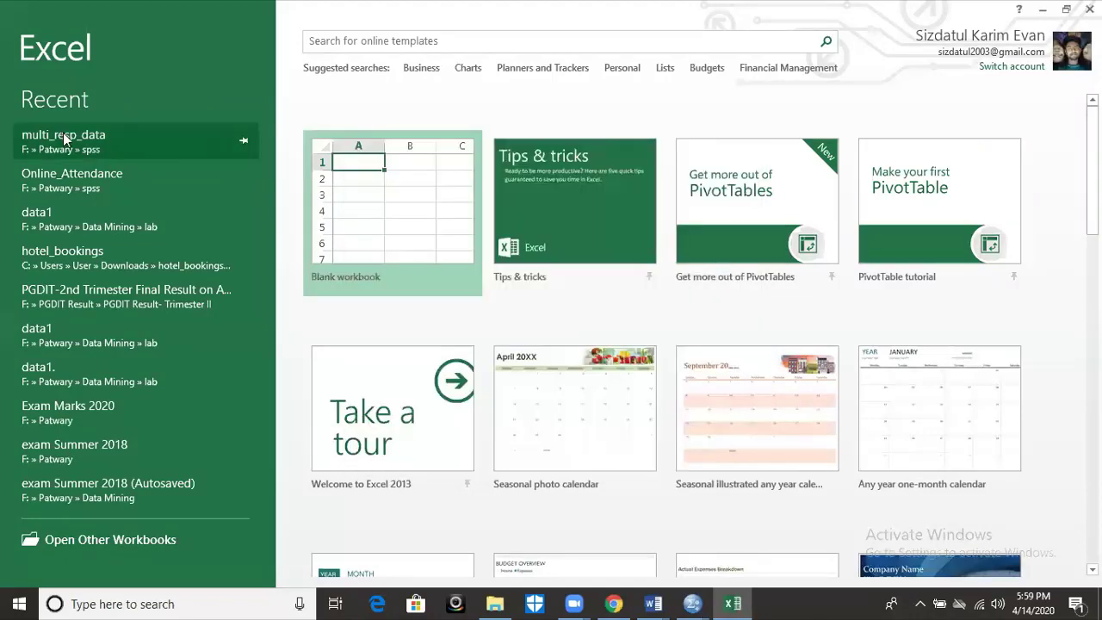
pyautogui.click(65, 138)
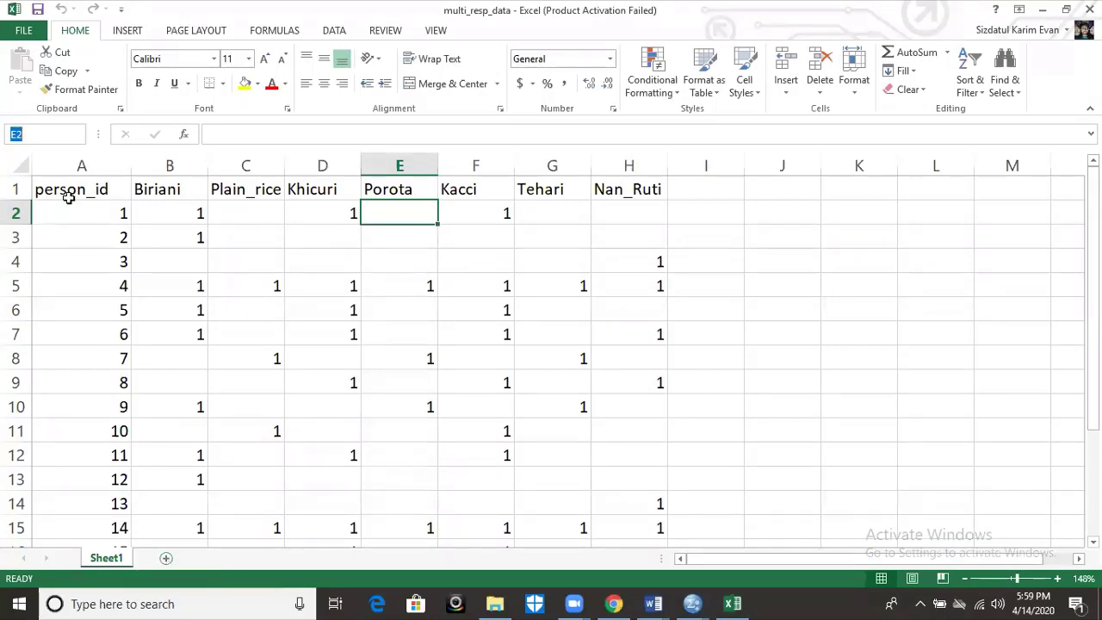
# Step: Copy the person_id column, header included, down to person 20 into column A of a new sheet
pyautogui.moveTo(65, 193); pyautogui.dragTo(77, 508)
pyautogui.hotkey('ctrl', 'c')
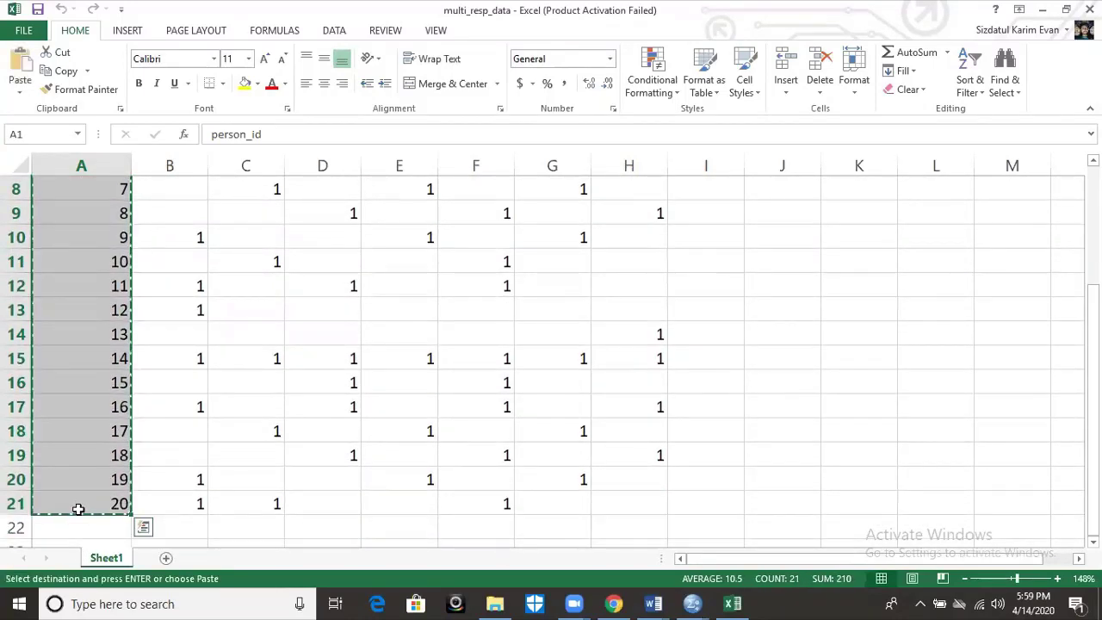
pyautogui.click(166, 558)
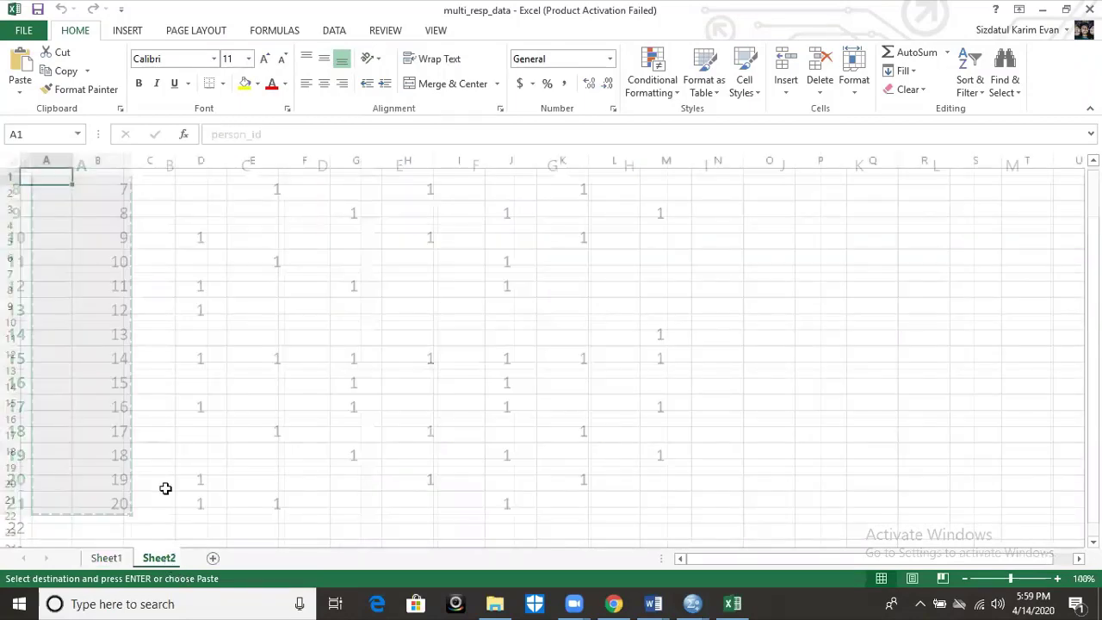
pyautogui.hotkey('ctrl', 'v')
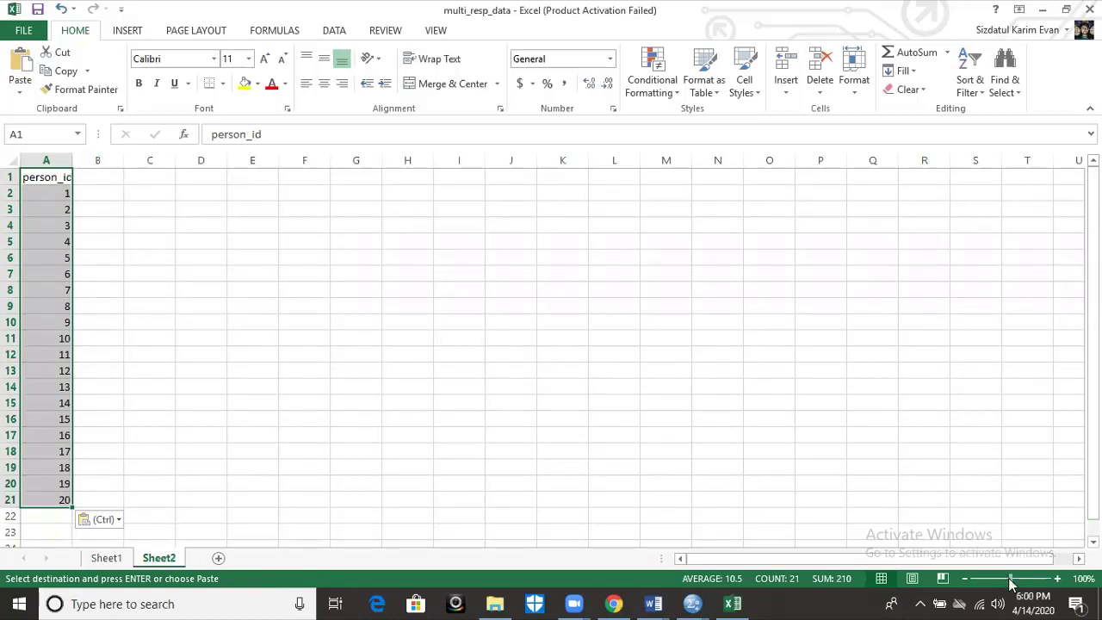
# Step: Enter the headers food1, food2, food3, food4 and food5 in B1 to F1 of Sheet2 and return to cell B2
pyautogui.moveTo(1011, 578); pyautogui.dragTo(1021, 584)
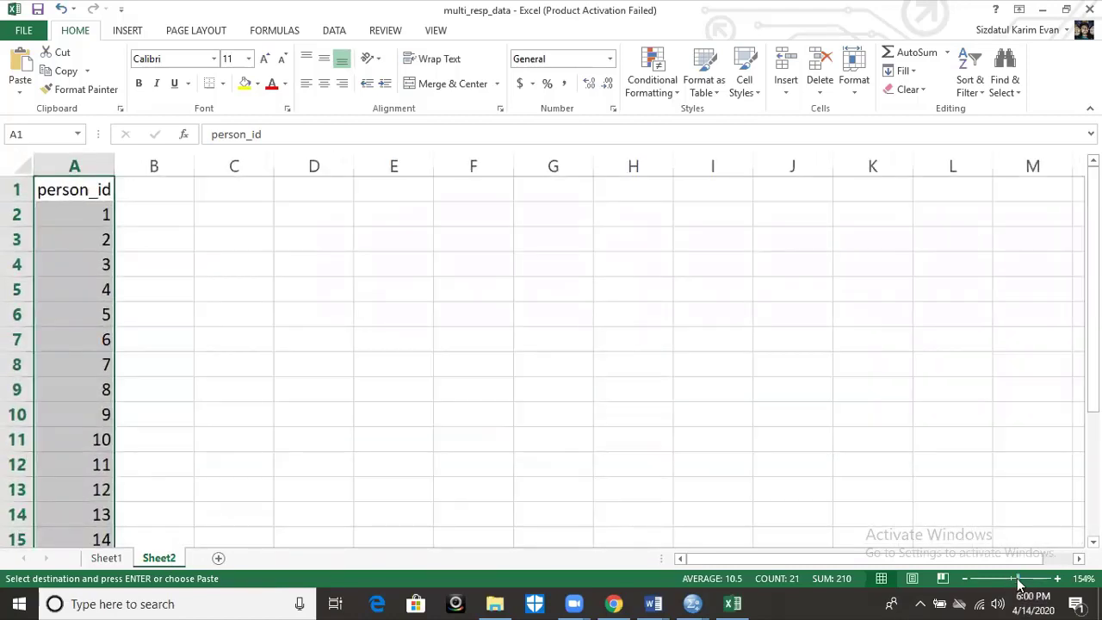
pyautogui.click(148, 191)
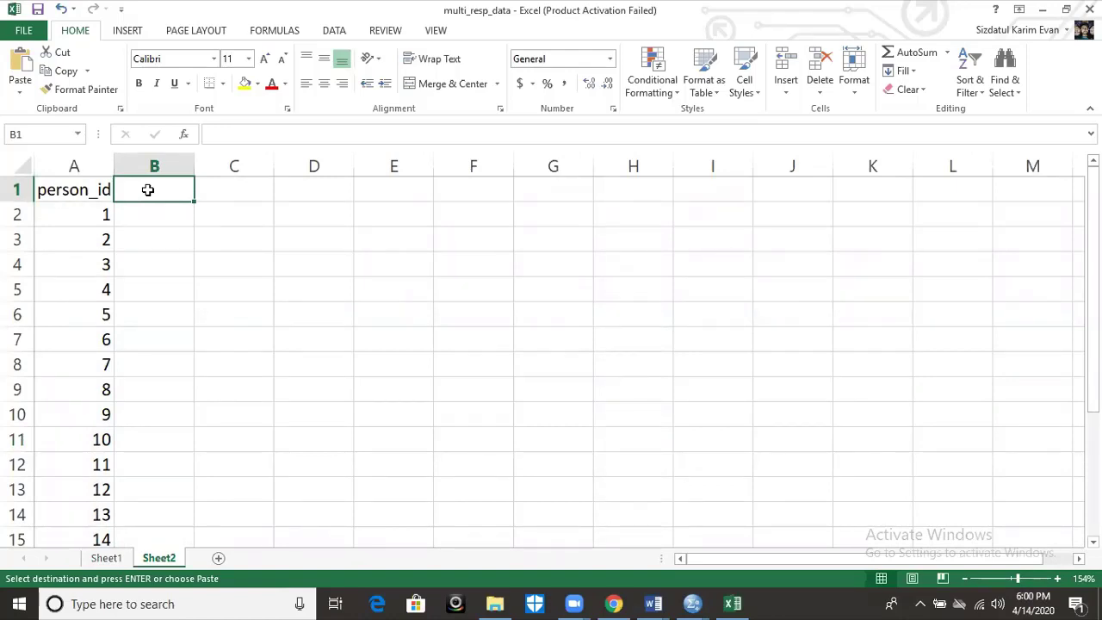
pyautogui.write('f')
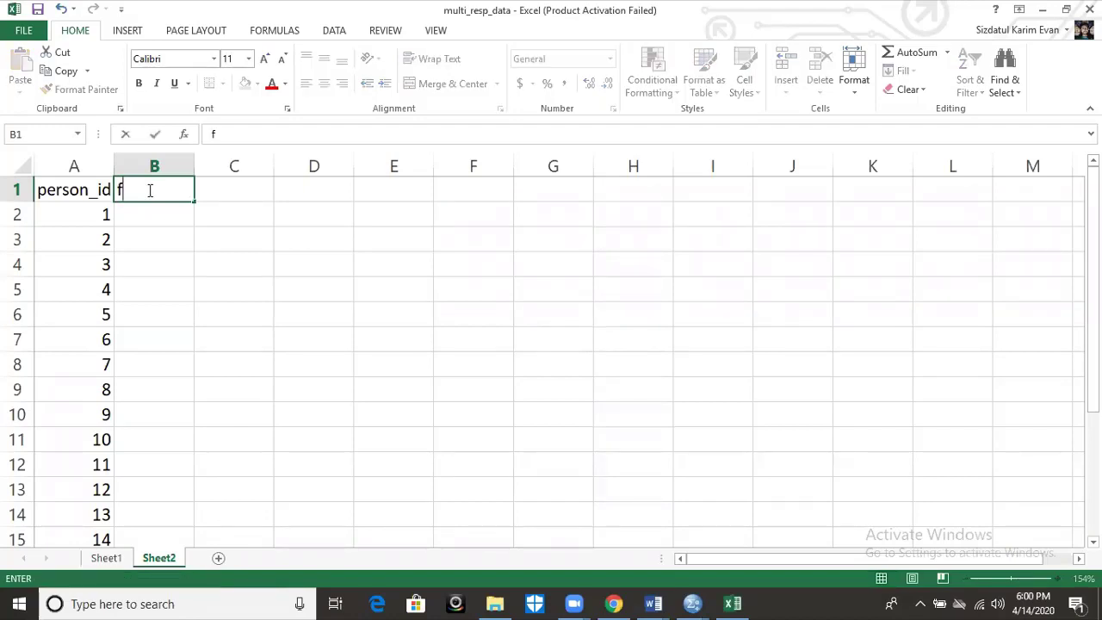
pyautogui.write('ood1')
pyautogui.press('Tab')
pyautogui.write('f')
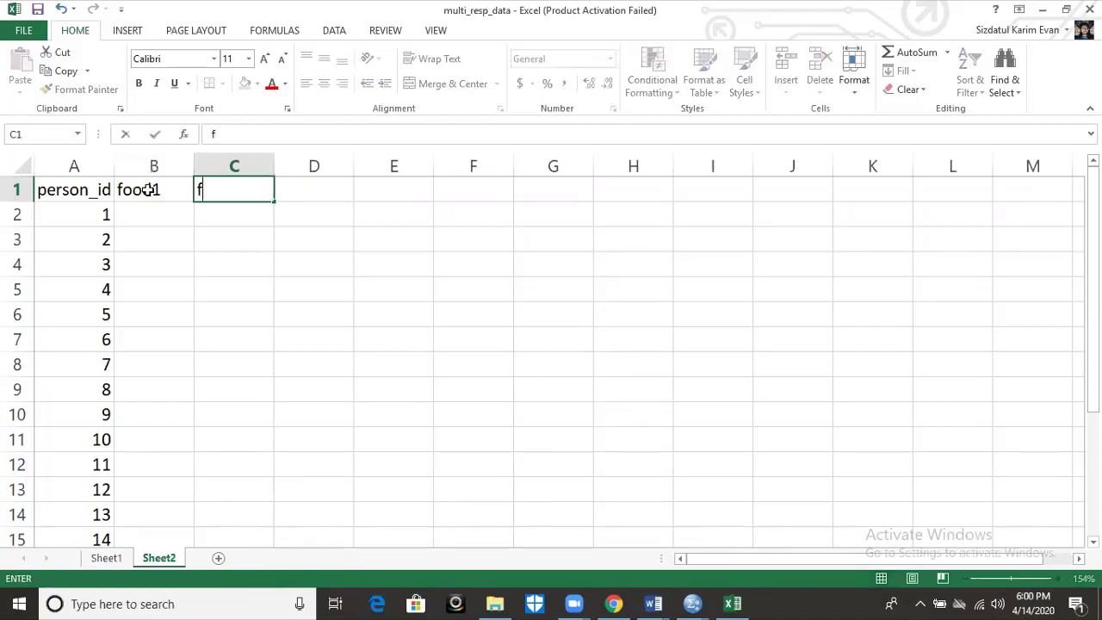
pyautogui.write('ood2')
pyautogui.press('Tab')
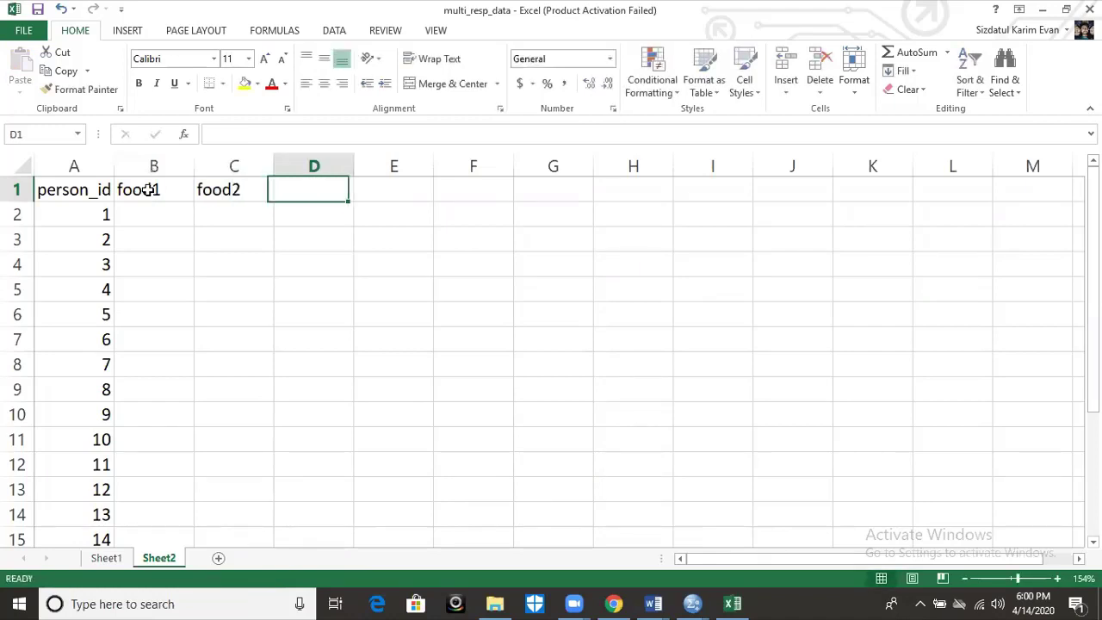
pyautogui.write('food')
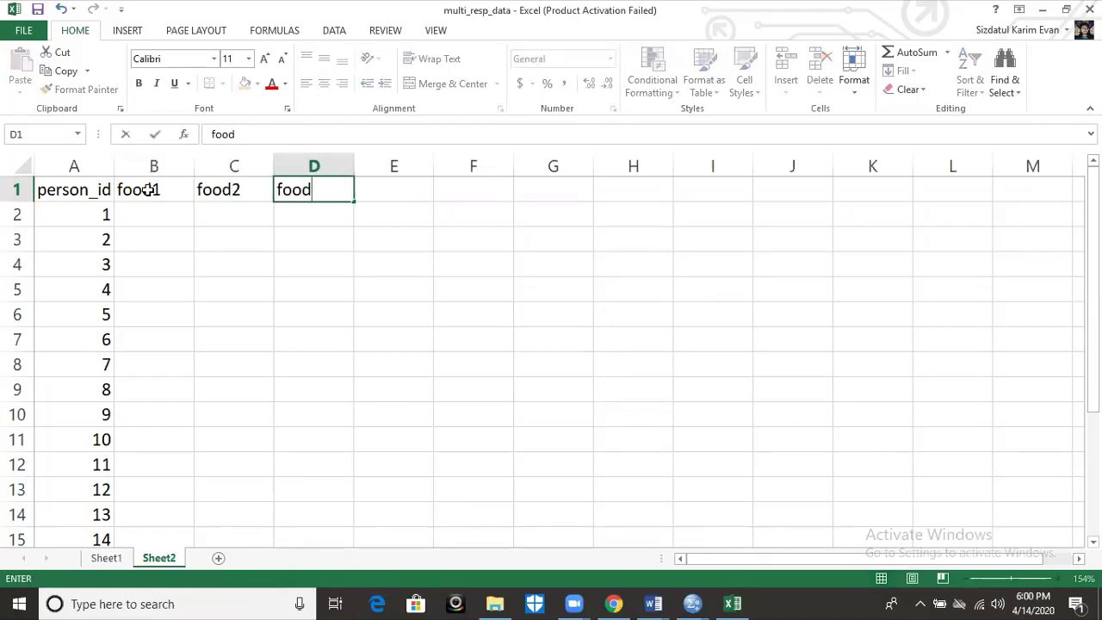
pyautogui.write('3')
pyautogui.press('Tab')
pyautogui.write('food4')
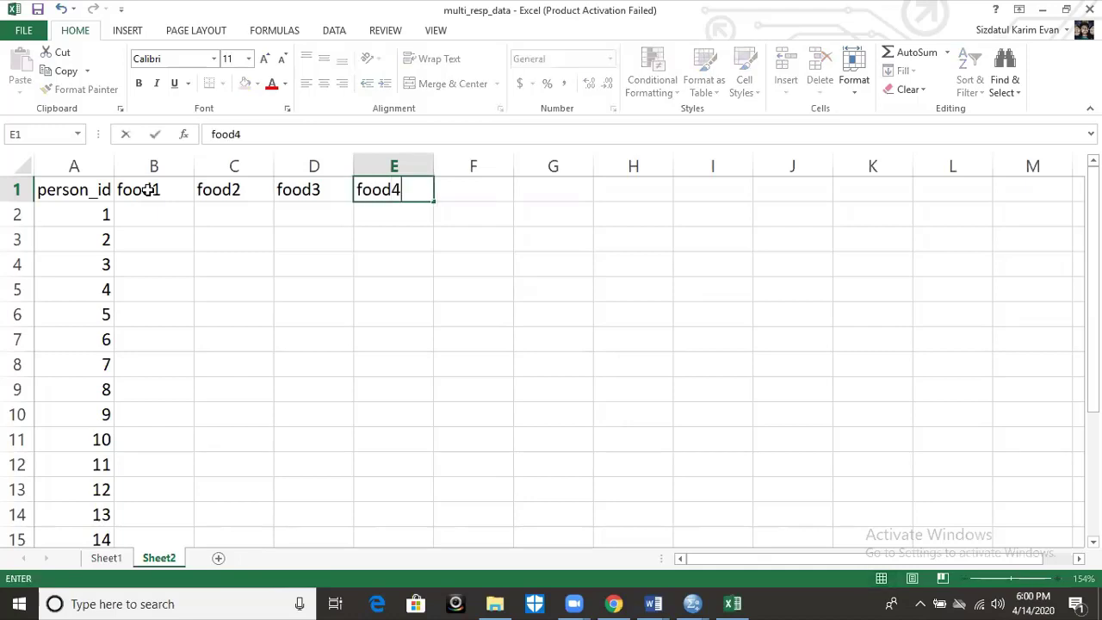
pyautogui.press('Tab')
pyautogui.write('food5')
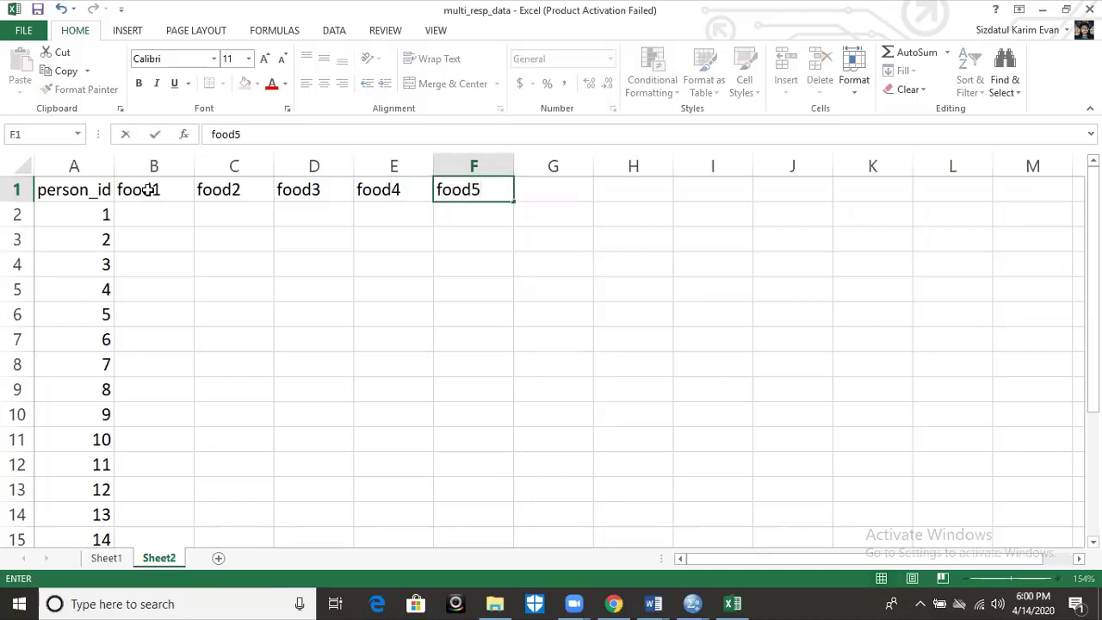
pyautogui.press('Return')
pyautogui.press('Left')
pyautogui.press('Left')
pyautogui.press('Left')
pyautogui.press('Left')
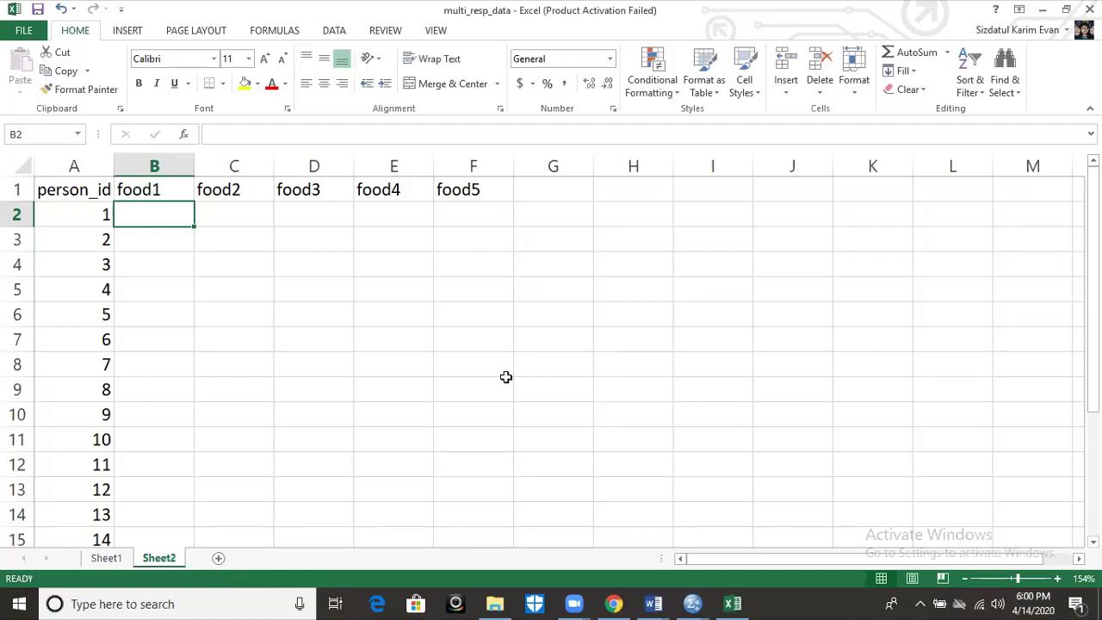
# Step: Examine which foods are marked for person 1 in Sheet1 (Biriani, Khicuri and Kacci) and return to Sheet2
pyautogui.click(99, 559)
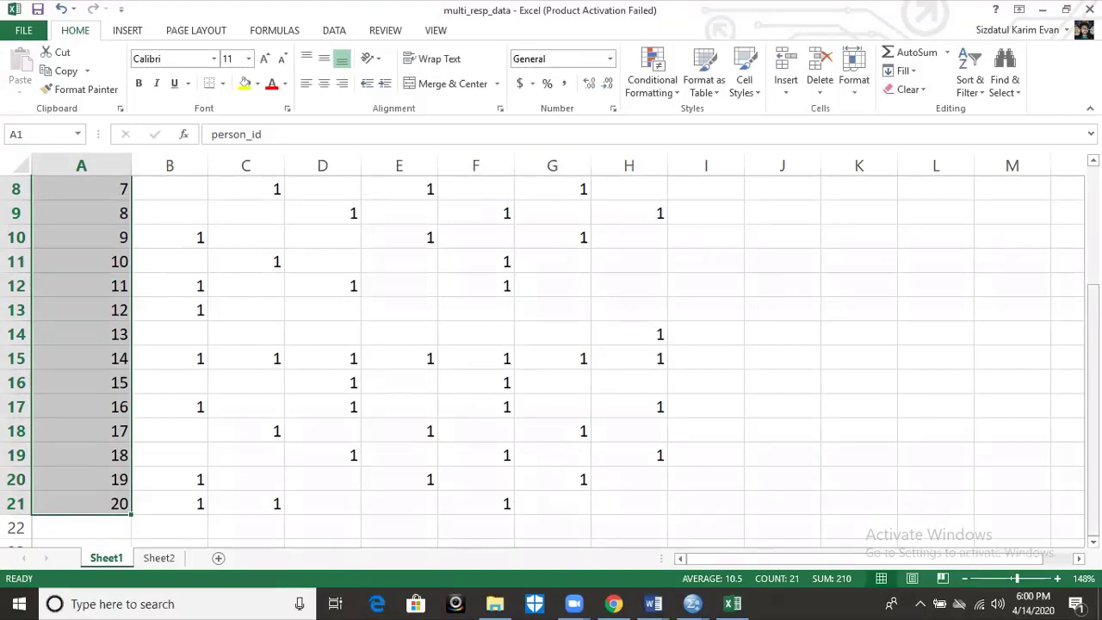
pyautogui.moveTo(1092, 310); pyautogui.dragTo(1092, 199)
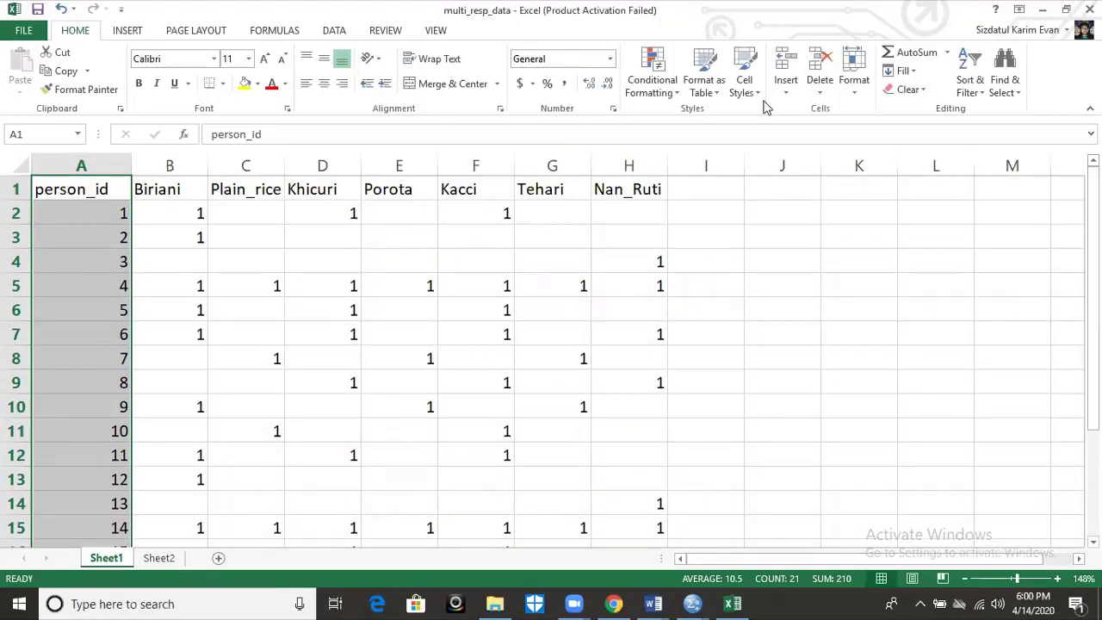
pyautogui.click(160, 217)
pyautogui.hotkey('ctrl', 'shift', 'Down')
pyautogui.click(160, 217)
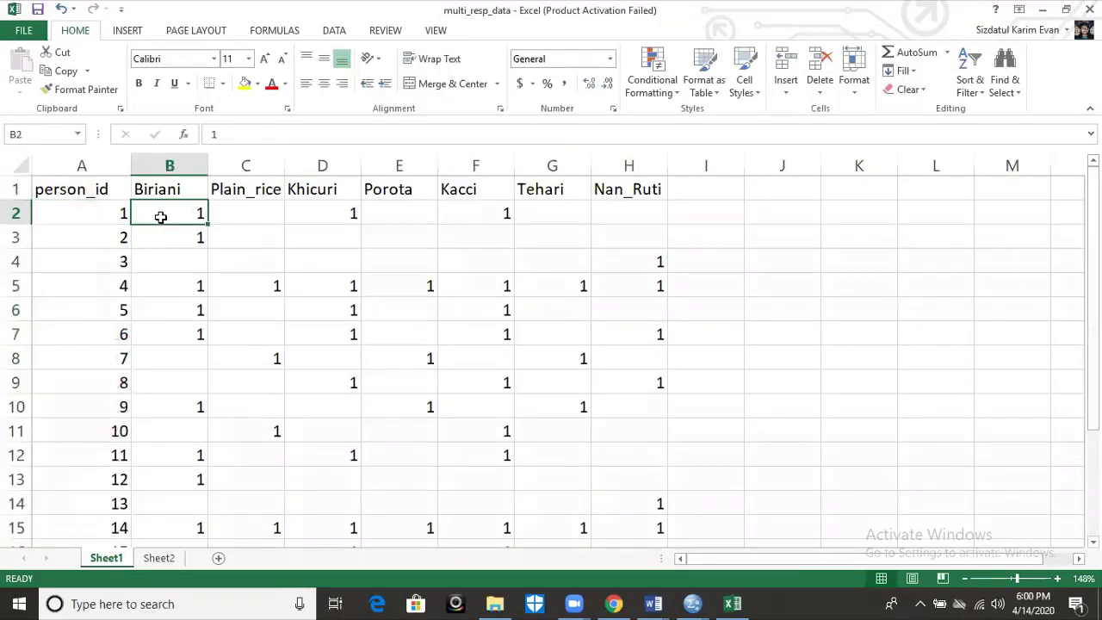
pyautogui.click(328, 207)
pyautogui.click(485, 209)
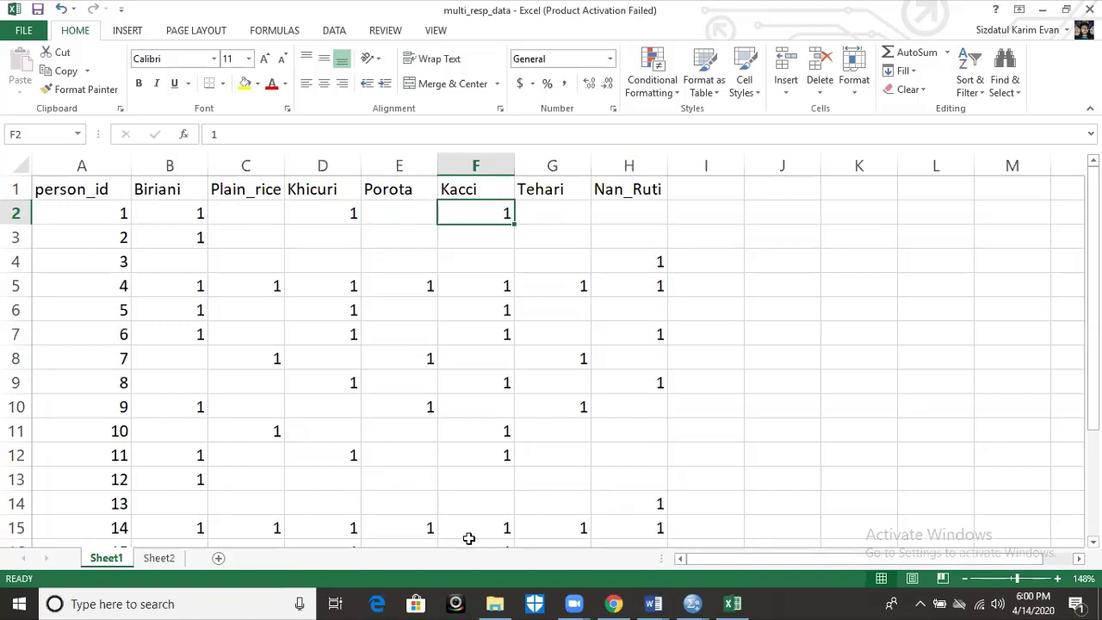
pyautogui.click(162, 559)
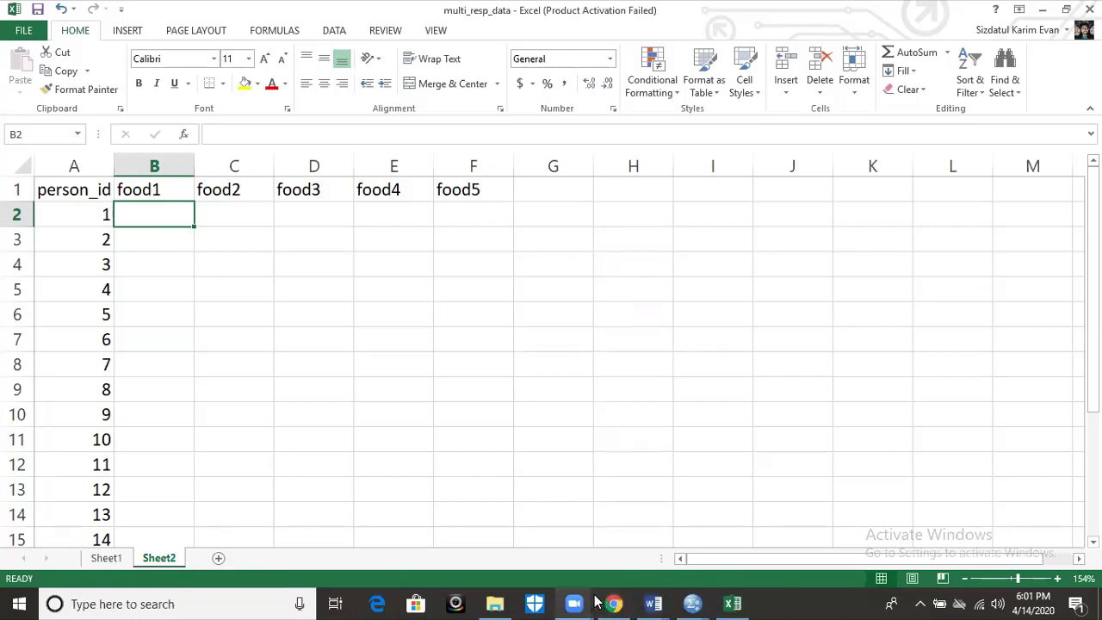
# Step: Switch to Document1 in Word and add the option "4. Kacci" before option 70 in the second question
pyautogui.click(653, 603)
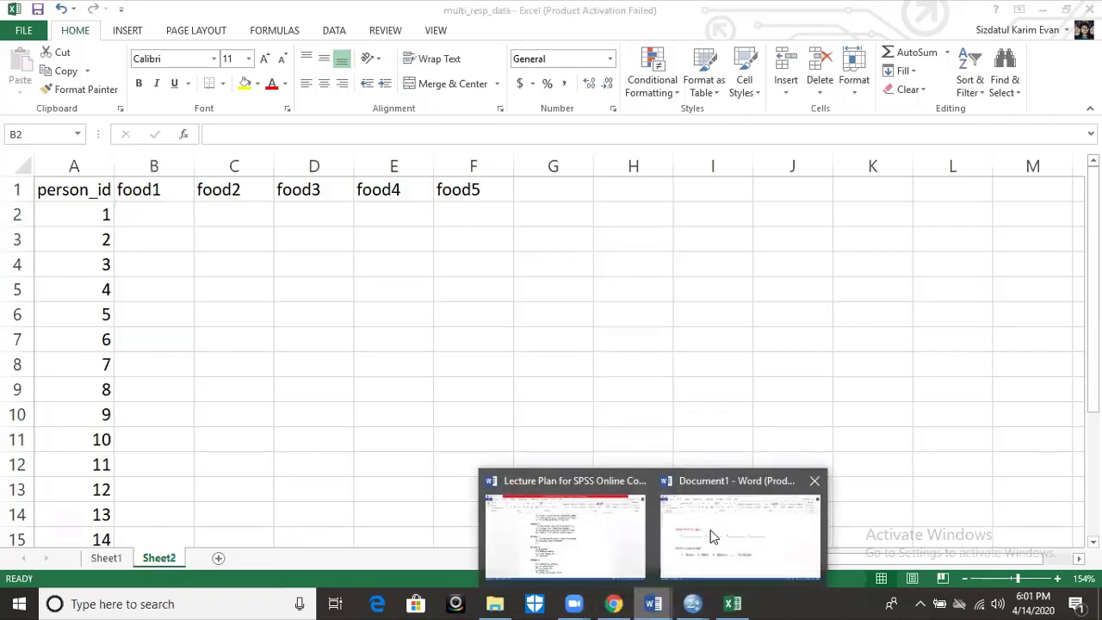
pyautogui.click(713, 538)
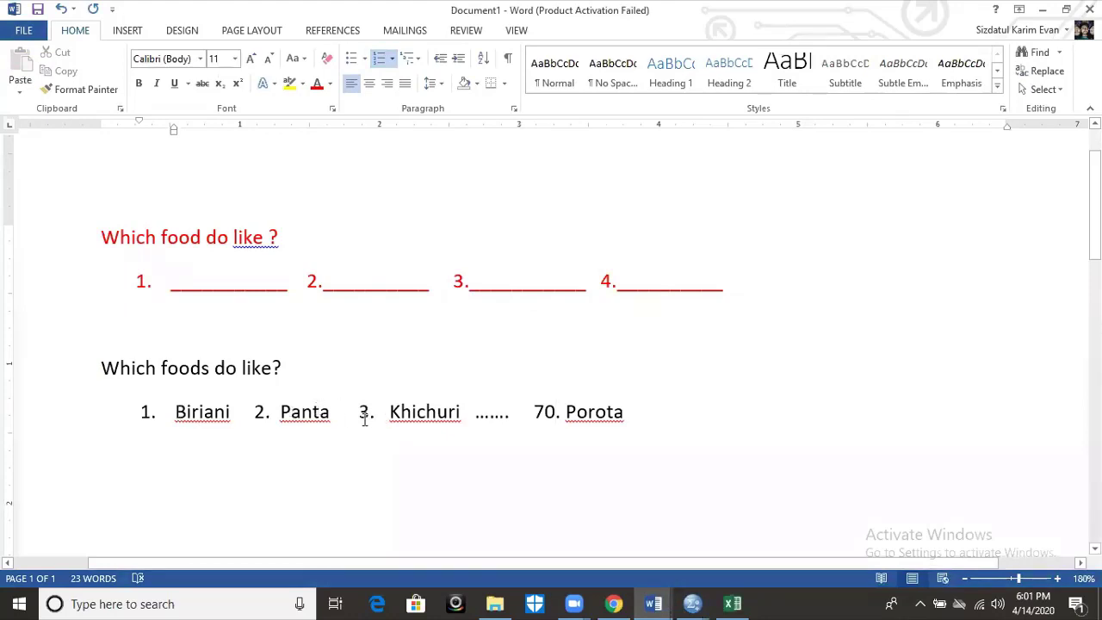
pyautogui.click(519, 411)
pyautogui.write('4')
pyautogui.write('. Kacc')
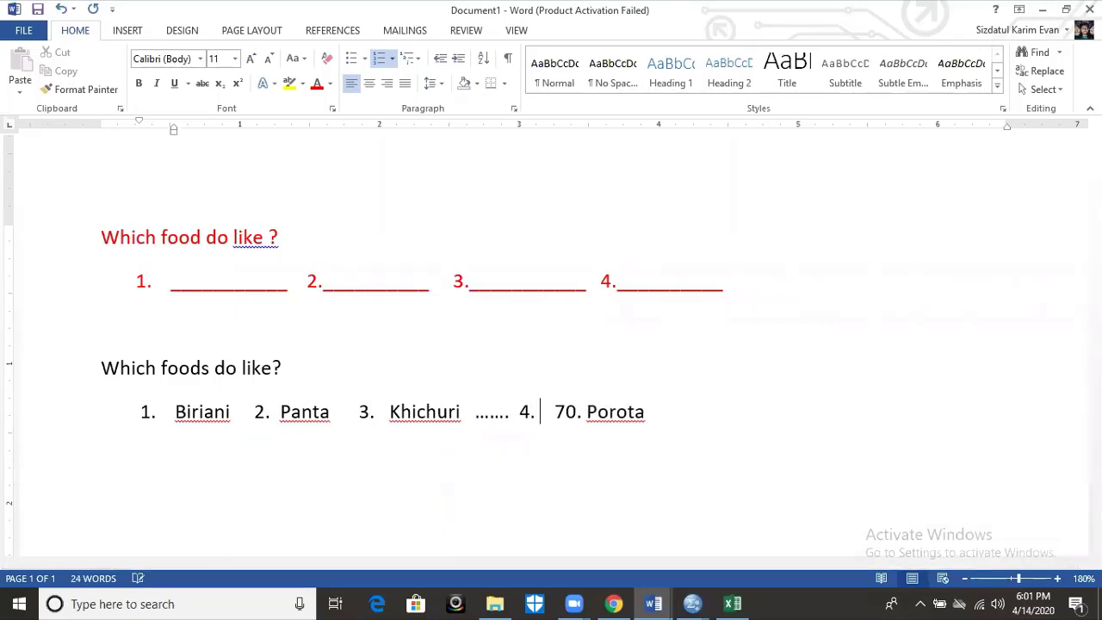
pyautogui.write('i')
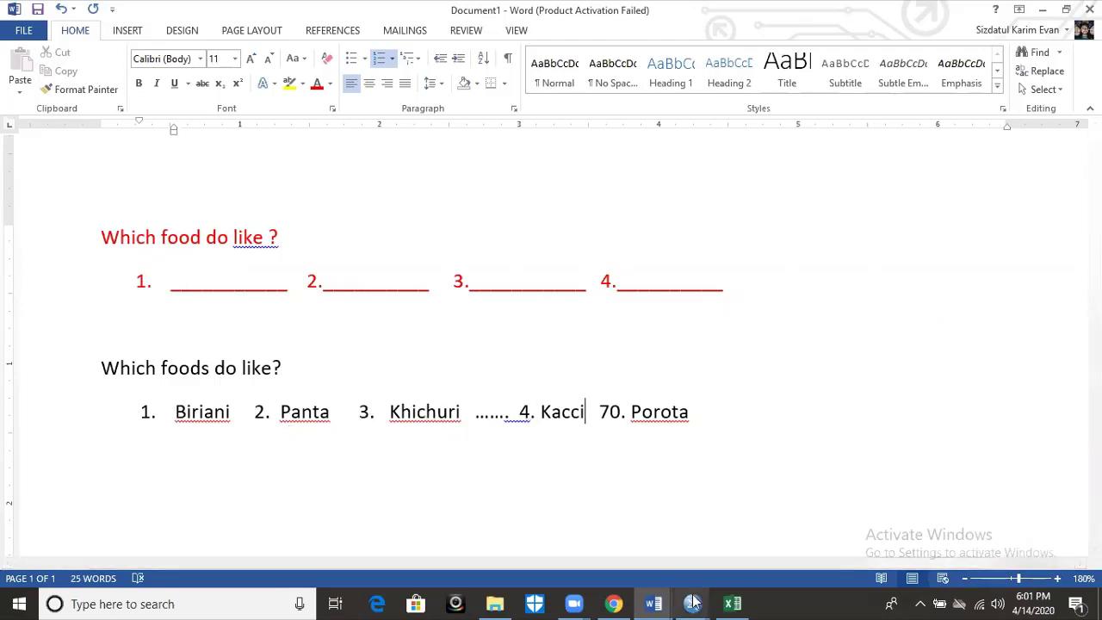
# Step: Switch back to the Excel workbook and enter codes 1, 3 and 4 as food1 to food3 for person 1
pyautogui.click(732, 604)
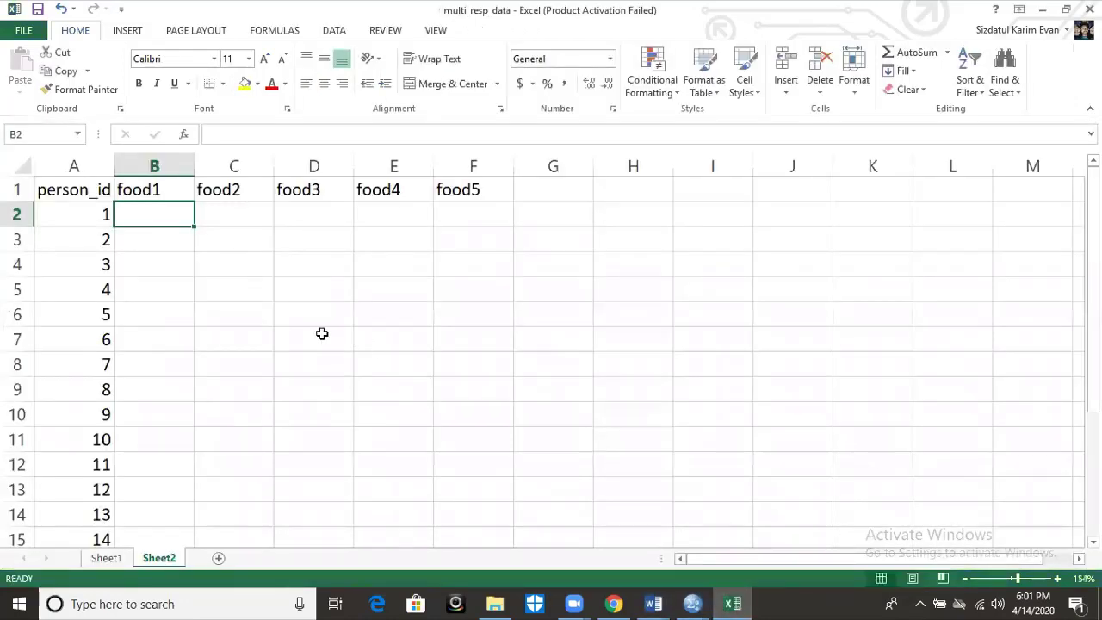
pyautogui.write('1')
pyautogui.press('Tab')
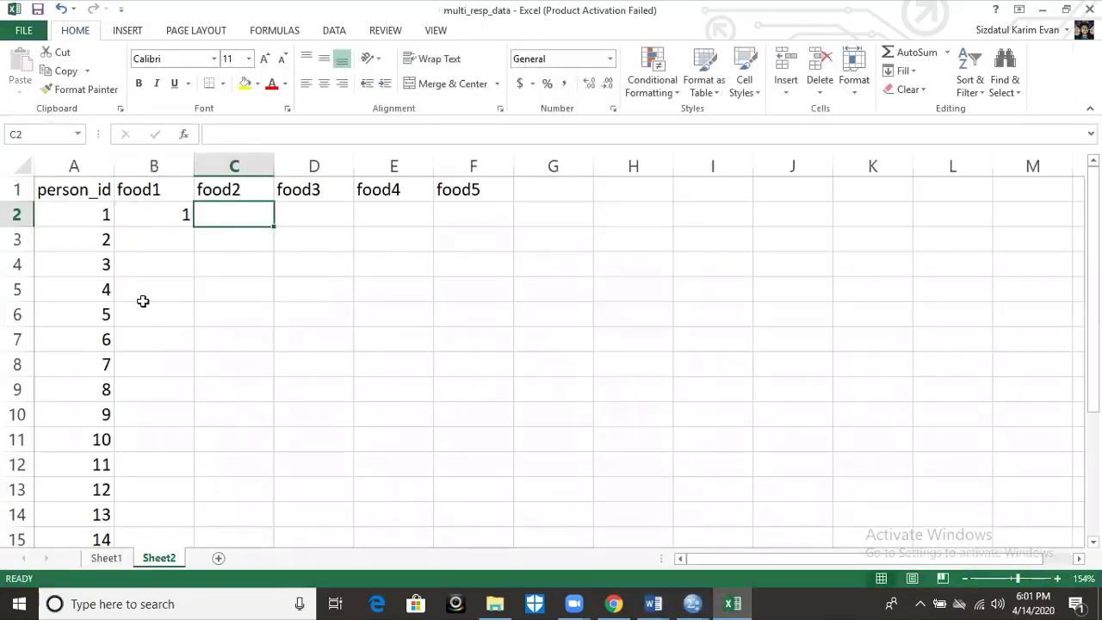
pyautogui.write('3')
pyautogui.press('Tab')
pyautogui.write('4')
pyautogui.press('Down')
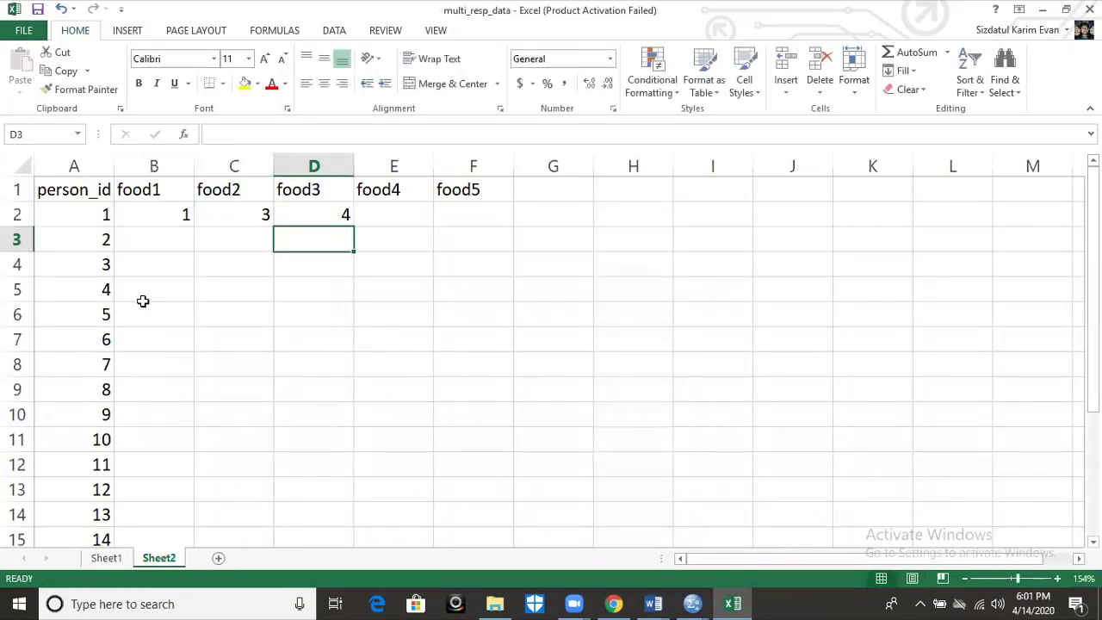
pyautogui.press('Left')
pyautogui.press('Left')
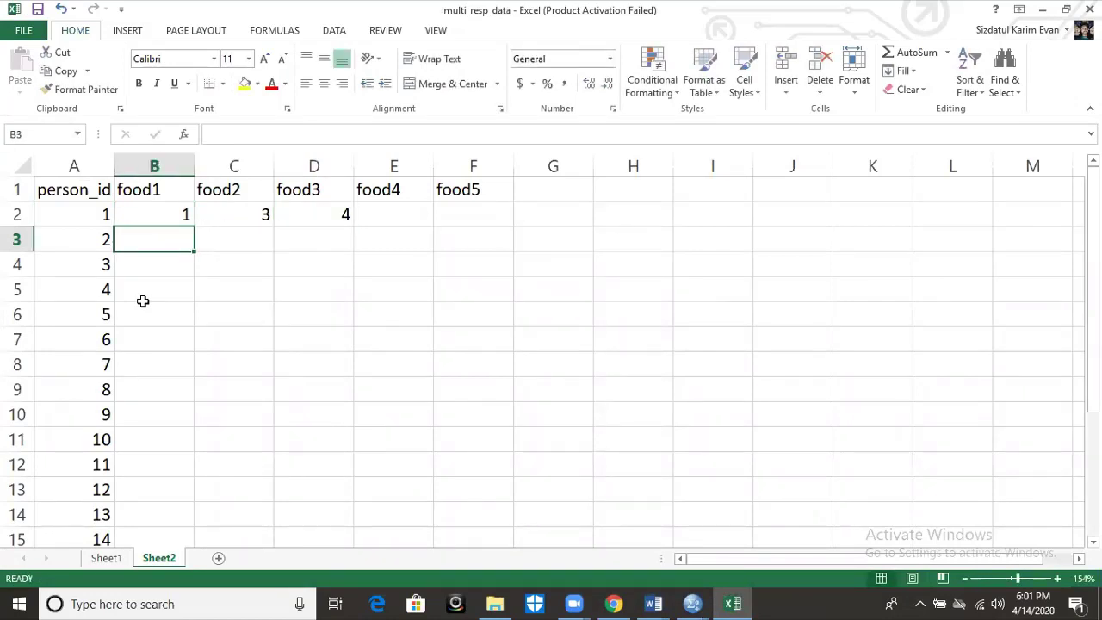
# Step: Enter food1 code 1 for person 2 and codes 4, 5 and 6 as food1 to food3 for person 3
pyautogui.write('1')
pyautogui.press('Return')
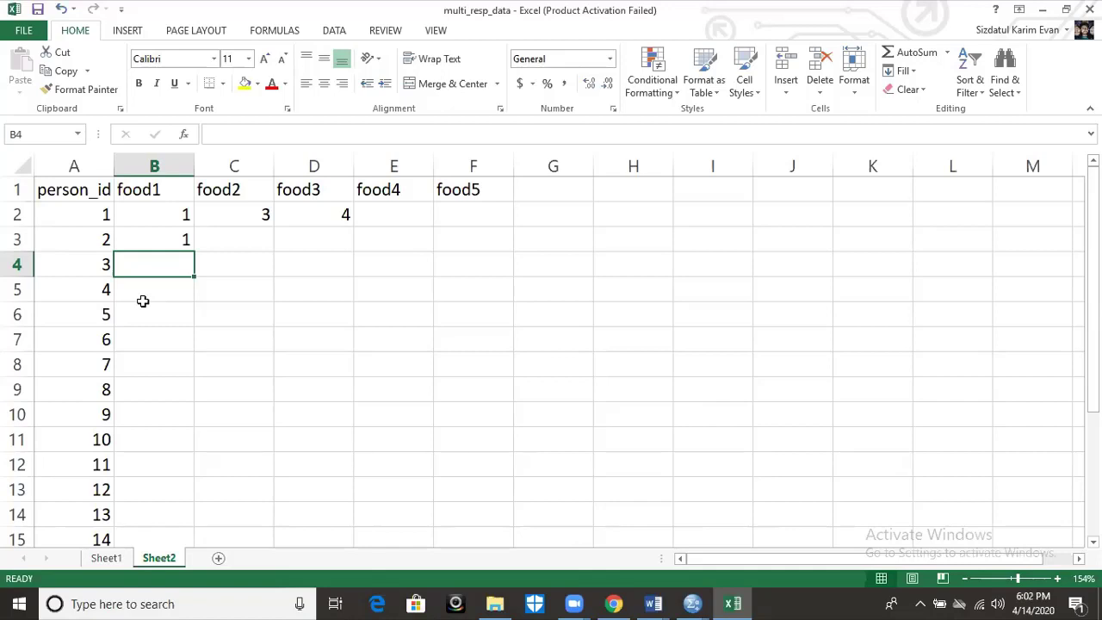
pyautogui.write('4')
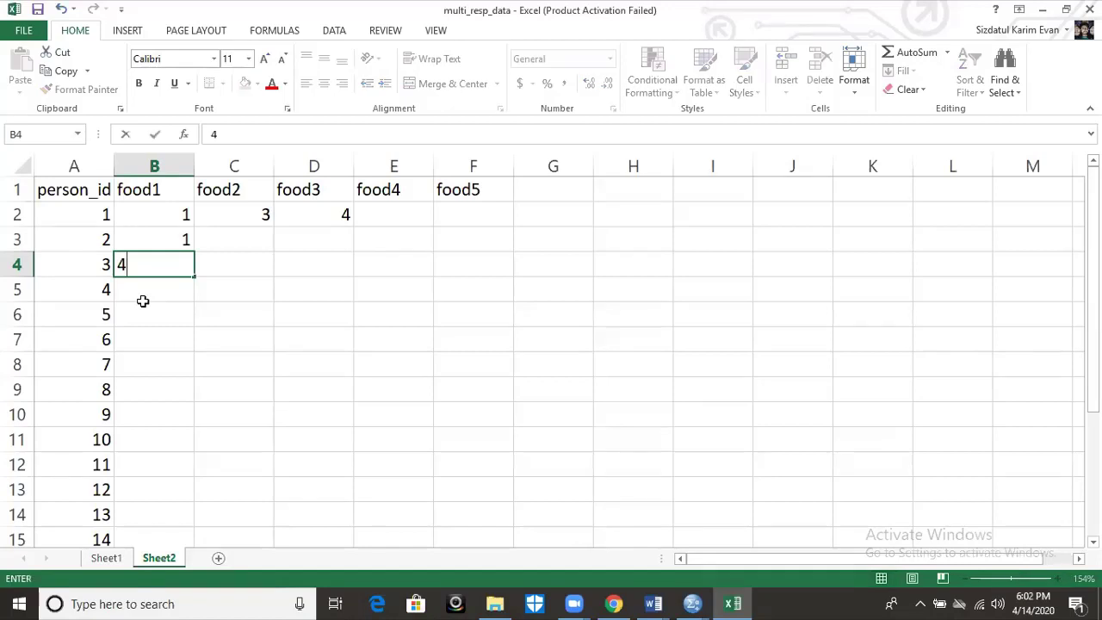
pyautogui.press('Tab')
pyautogui.write('5')
pyautogui.press('Tab')
pyautogui.write('6')
pyautogui.press('Return')
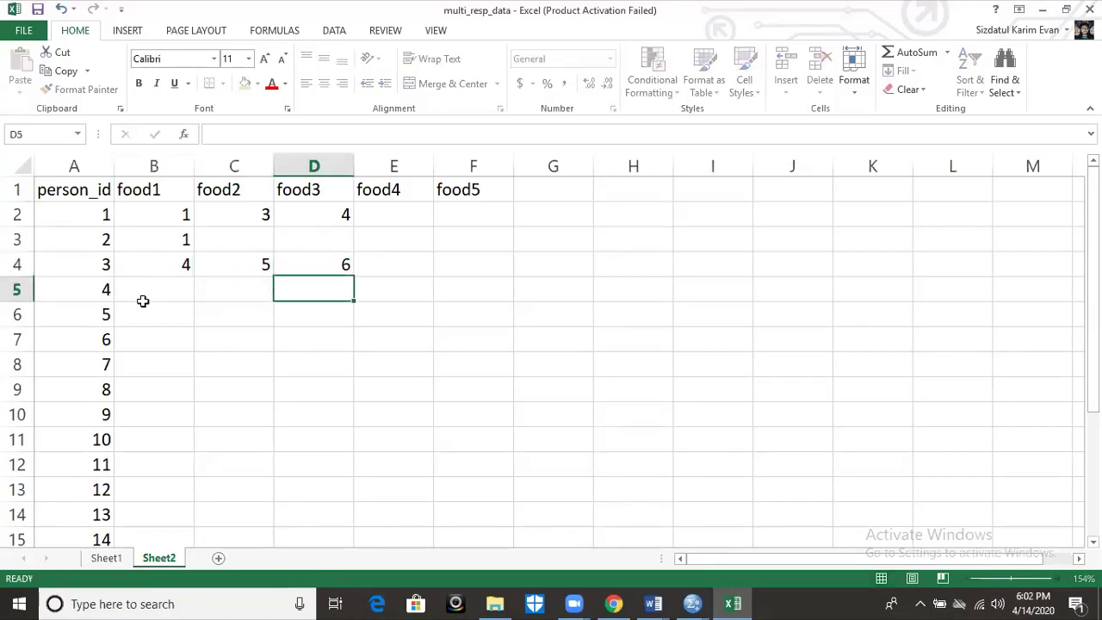
pyautogui.press('Left')
pyautogui.press('Left')
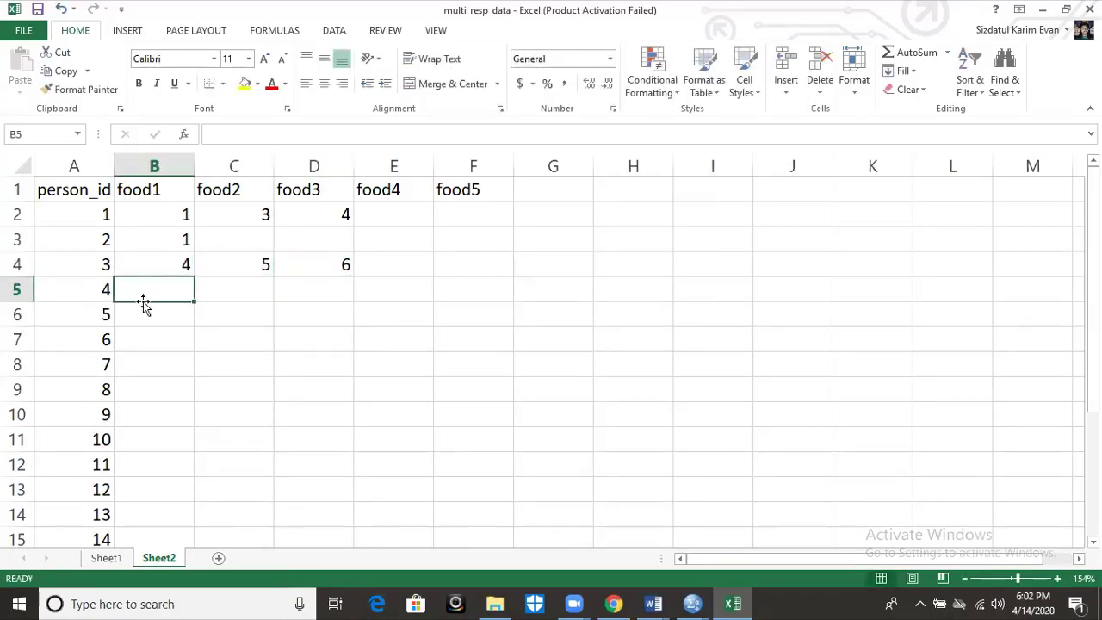
# Step: Enter food1 code 5 for person 4 and codes 1, 6 and 7 as food1 to food3 for person 5
pyautogui.write('5')
pyautogui.press('Return')
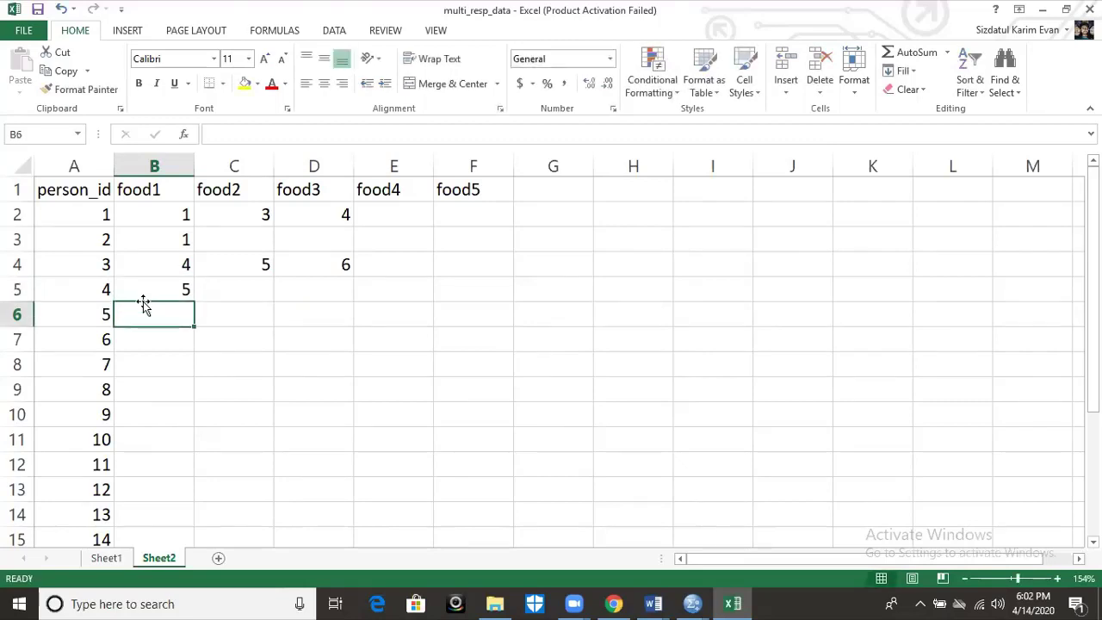
pyautogui.write('1')
pyautogui.press('Tab')
pyautogui.write('6')
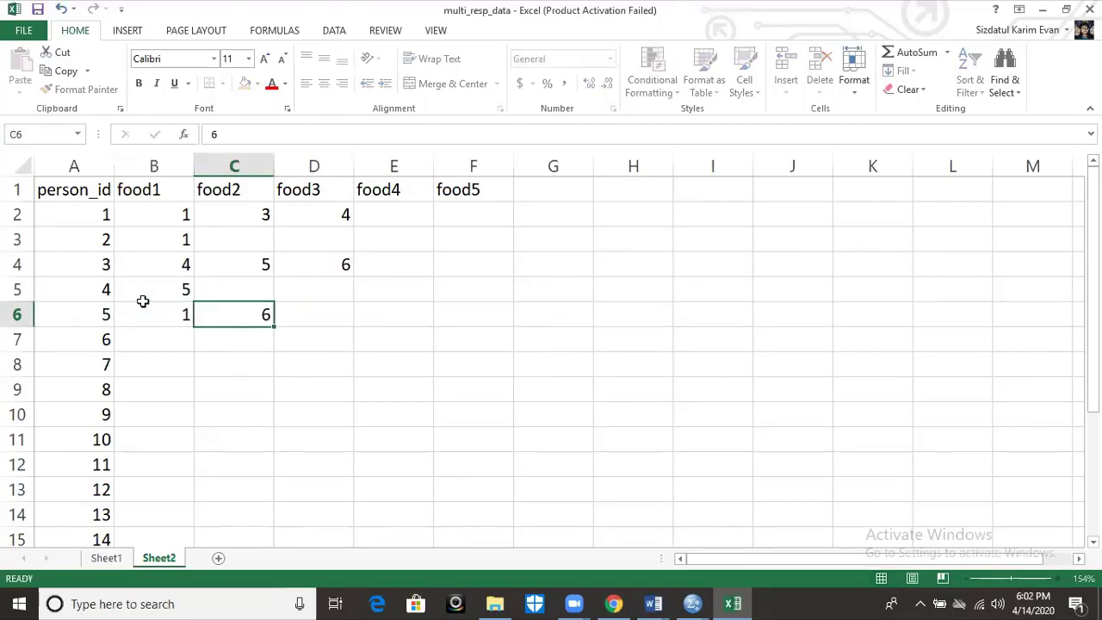
pyautogui.press('Tab')
pyautogui.write('7')
pyautogui.press('Return')
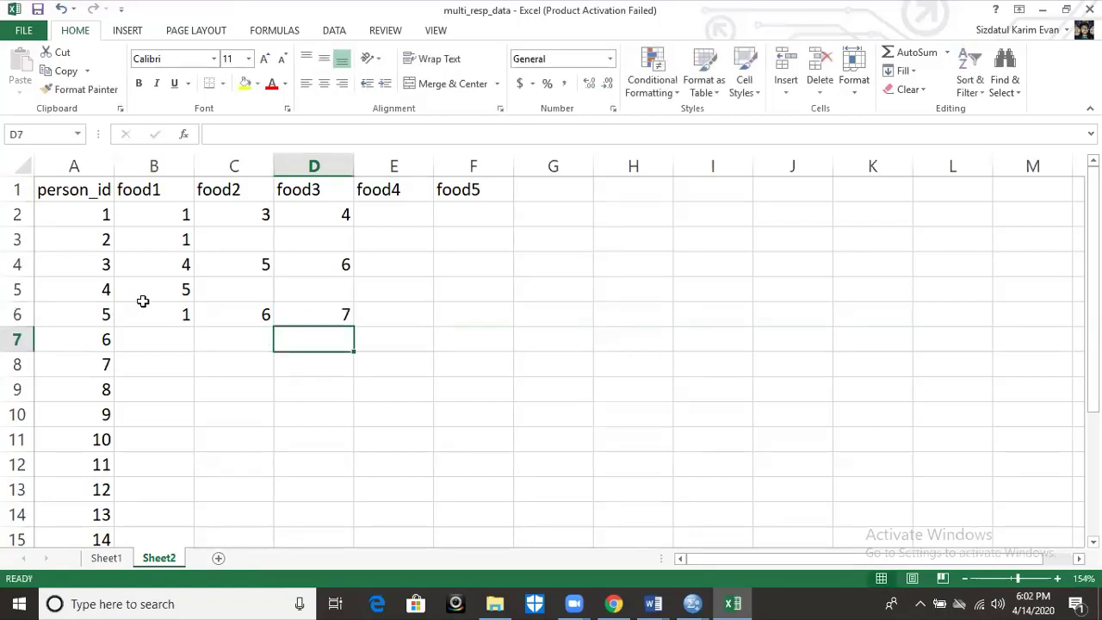
pyautogui.press('Left')
pyautogui.press('Left')
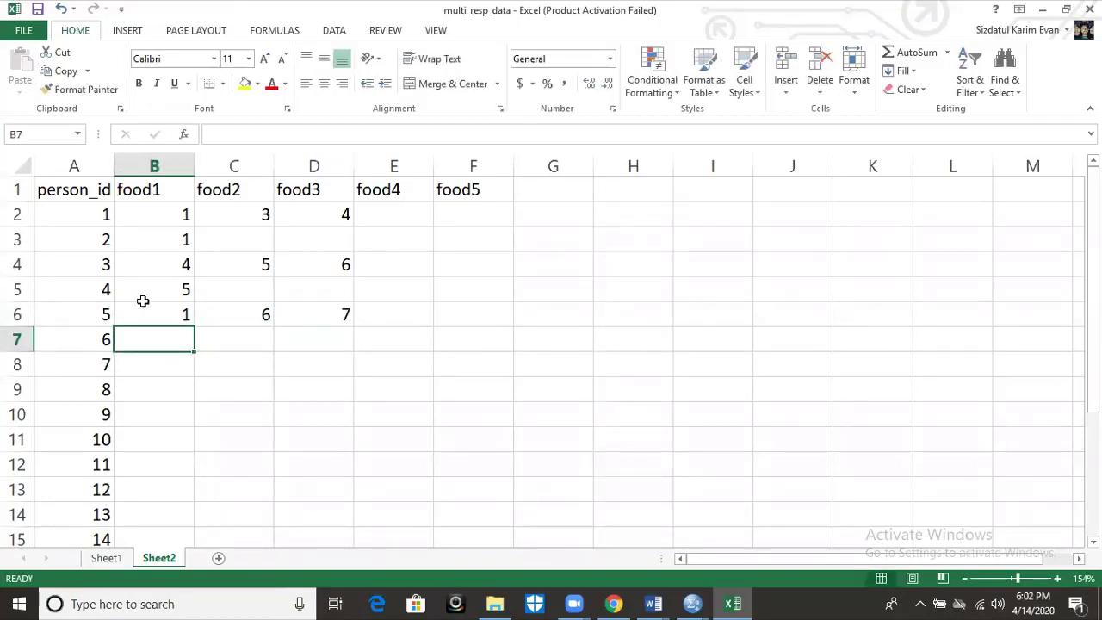
# Step: Enter codes 1, 3, 5, 7 and 9 as food1 to food5 for person 6
pyautogui.write('1')
pyautogui.press('Tab')
pyautogui.write('3')
pyautogui.press('Tab')
pyautogui.write('5')
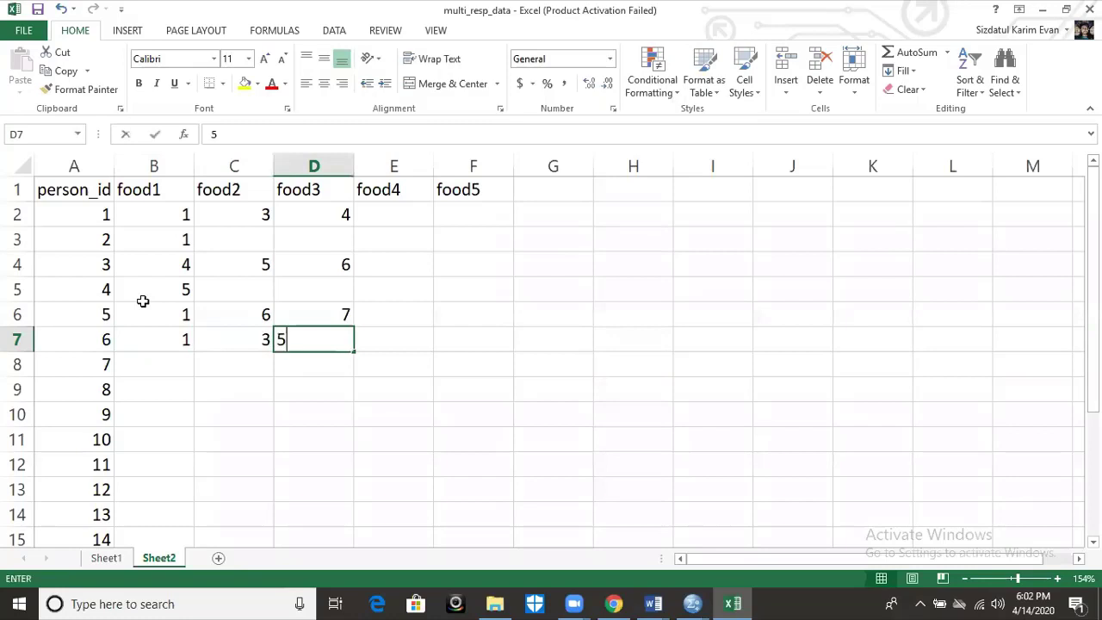
pyautogui.press('Tab')
pyautogui.write('7')
pyautogui.press('Tab')
pyautogui.write('9')
pyautogui.hotkey('ctrl', 'Return')
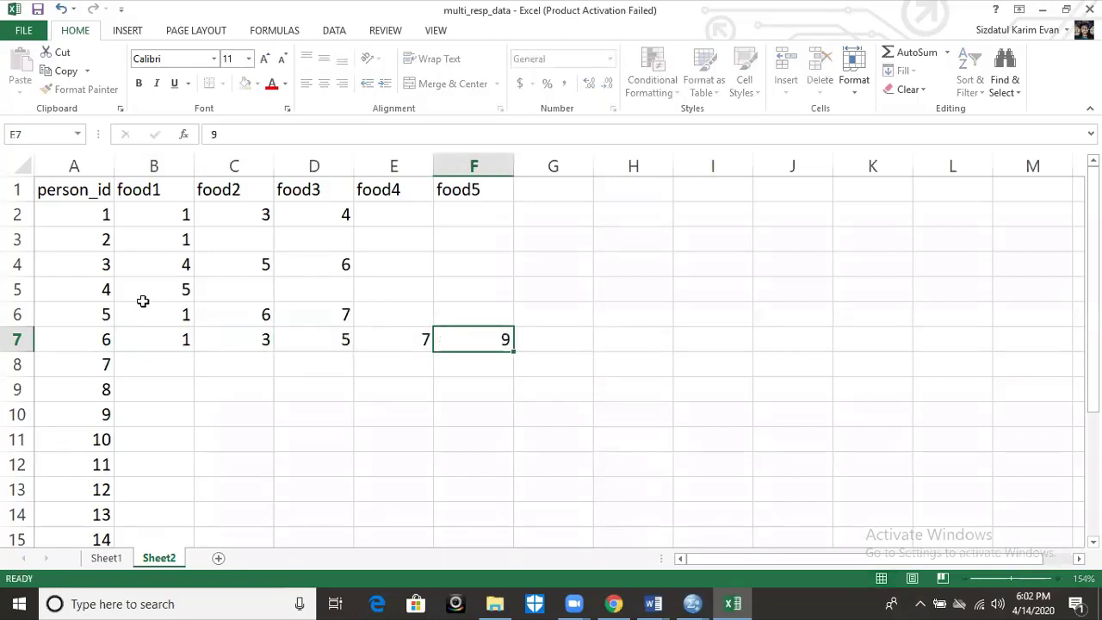
pyautogui.press('Down')
pyautogui.press('Left')
pyautogui.press('Left')
pyautogui.press('Left')
pyautogui.press('Left')
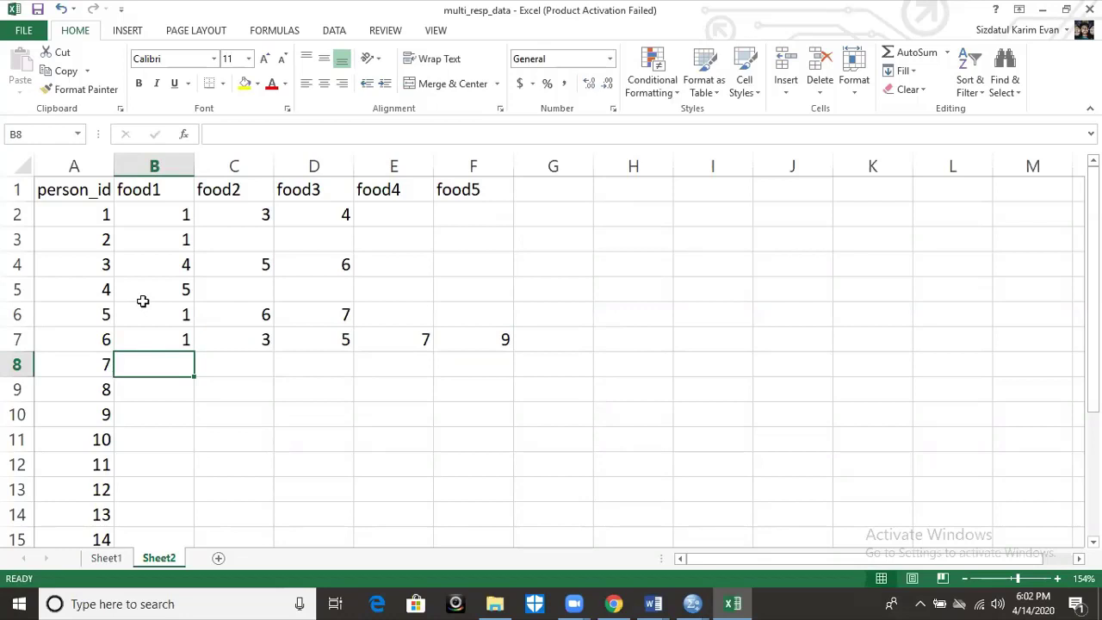
# Step: Review the food codes entered for person 1 in B2 to D2 and return to person 7's food1 cell
pyautogui.press('Up')
pyautogui.press('Up')
pyautogui.press('Up')
pyautogui.press('Up')
pyautogui.press('Up')
pyautogui.press('Up')
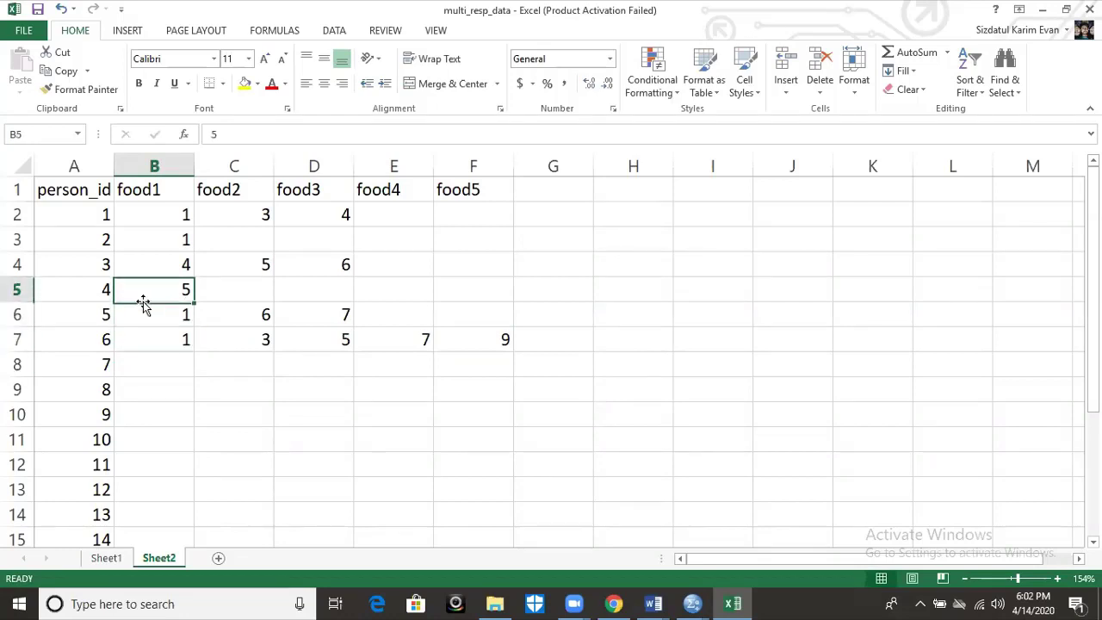
pyautogui.hotkey('shift', 'Right')
pyautogui.hotkey('shift', 'Right')
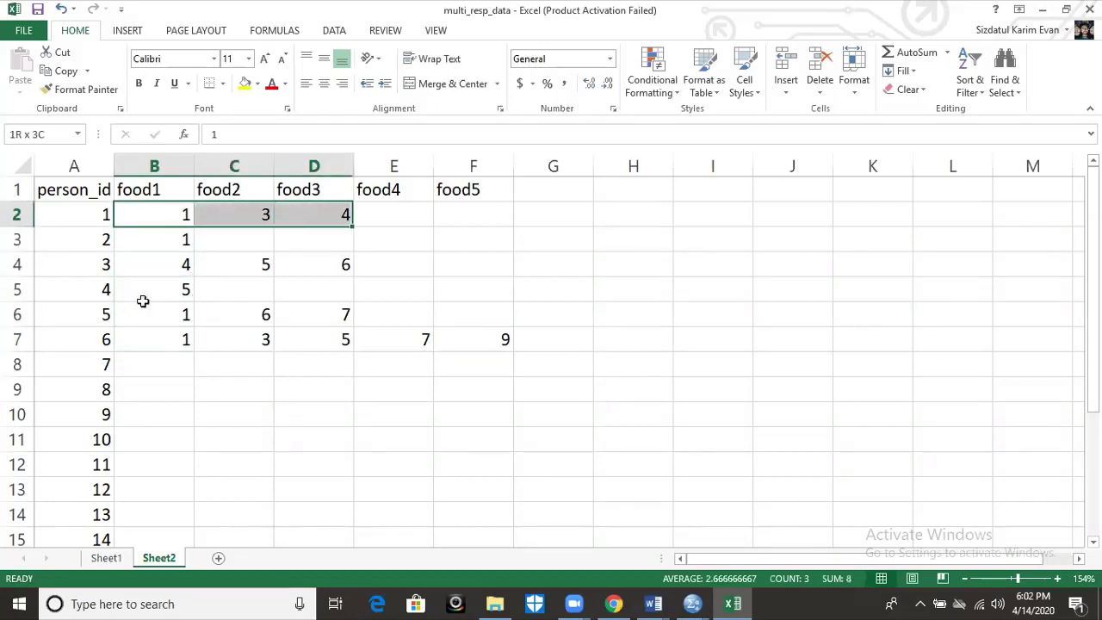
pyautogui.press('Down')
pyautogui.press('Down')
pyautogui.press('Down')
pyautogui.press('Down')
pyautogui.press('Down')
pyautogui.press('Down')
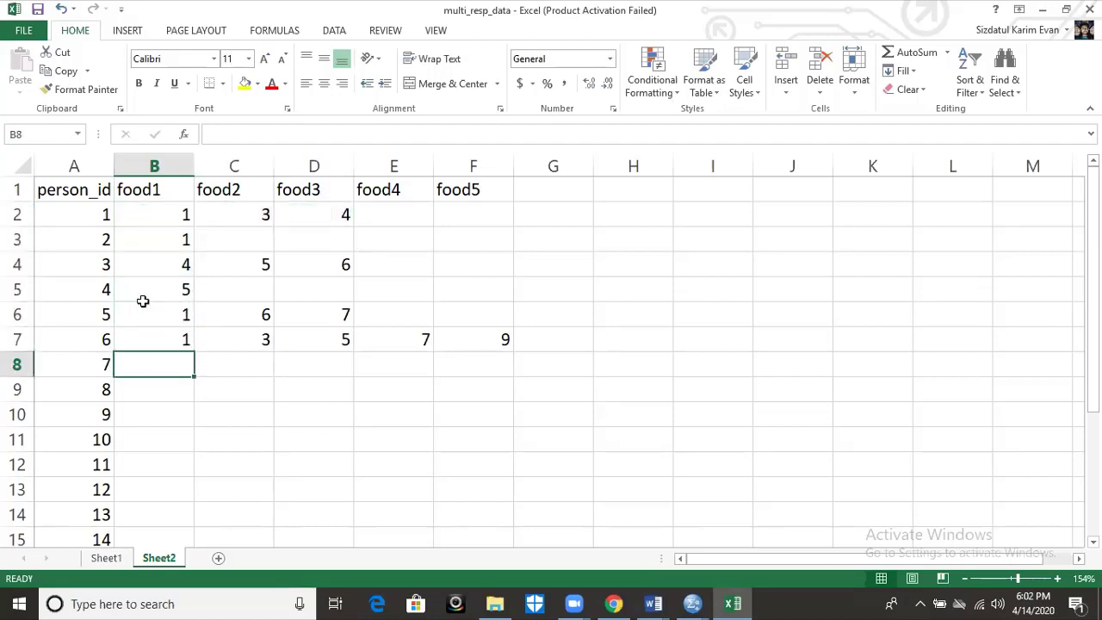
# Step: Enter codes 5 and 8 as food1 and food2 for person 7
pyautogui.write('5')
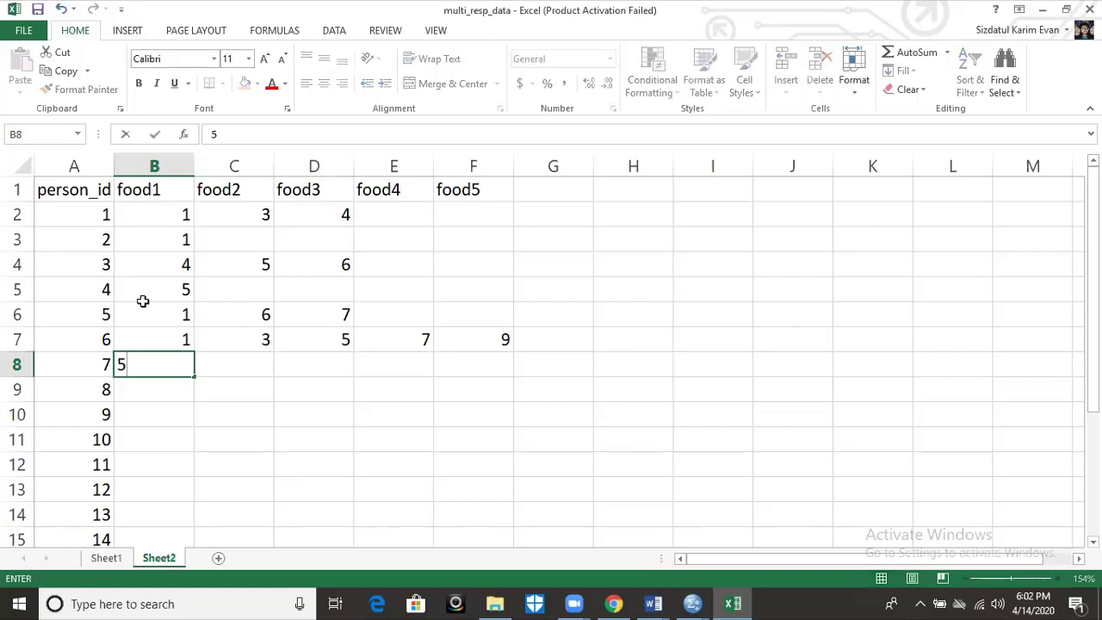
pyautogui.press('Tab')
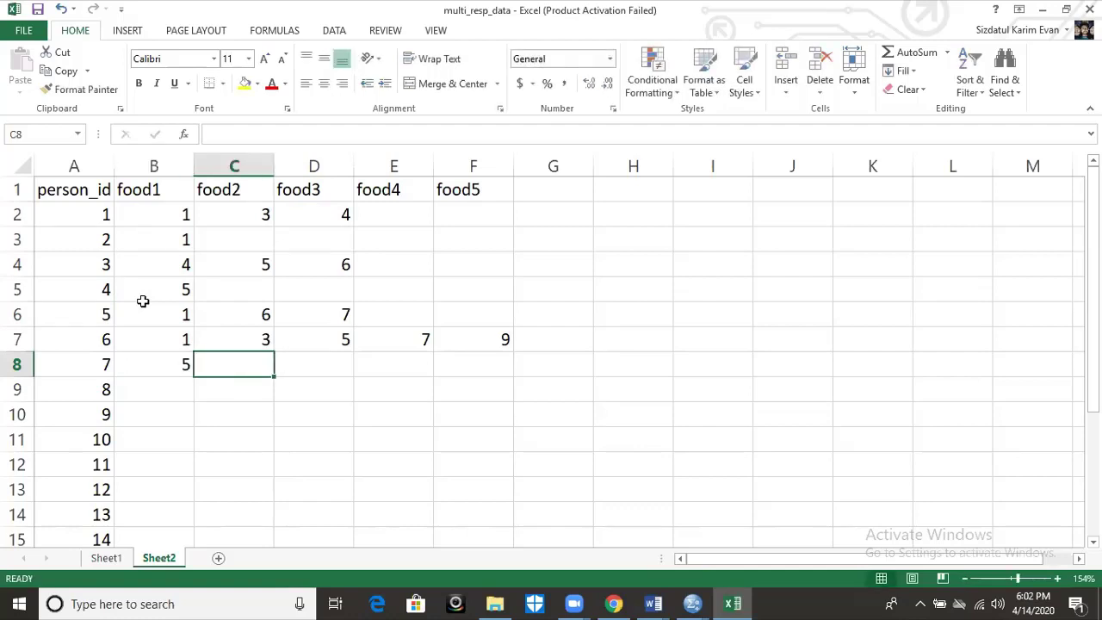
pyautogui.write('8')
pyautogui.press('Tab')
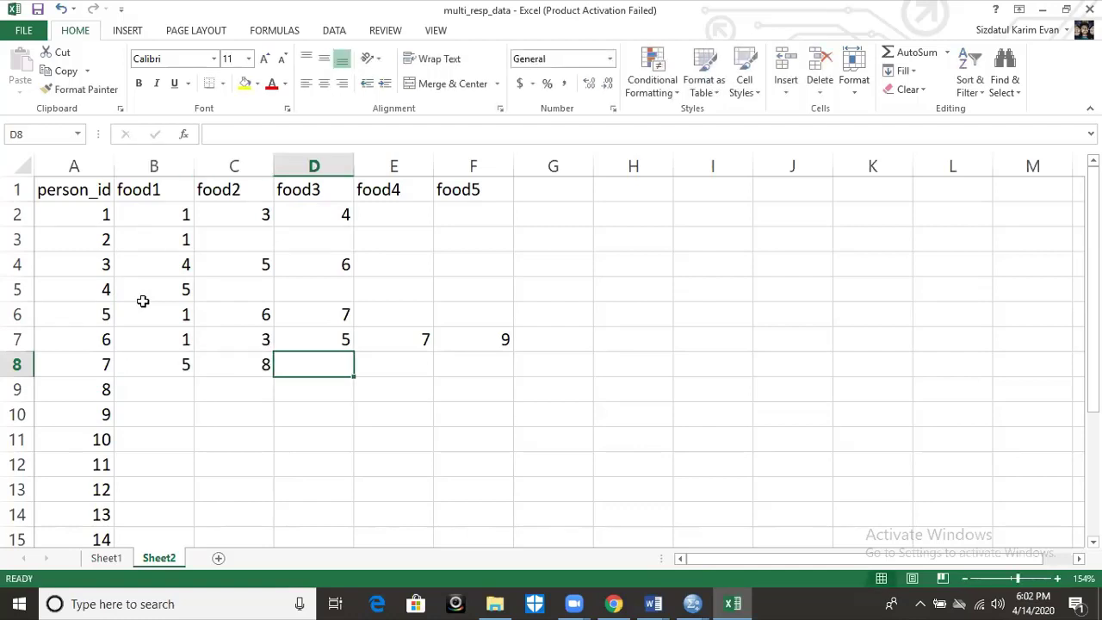
pyautogui.press('Return')
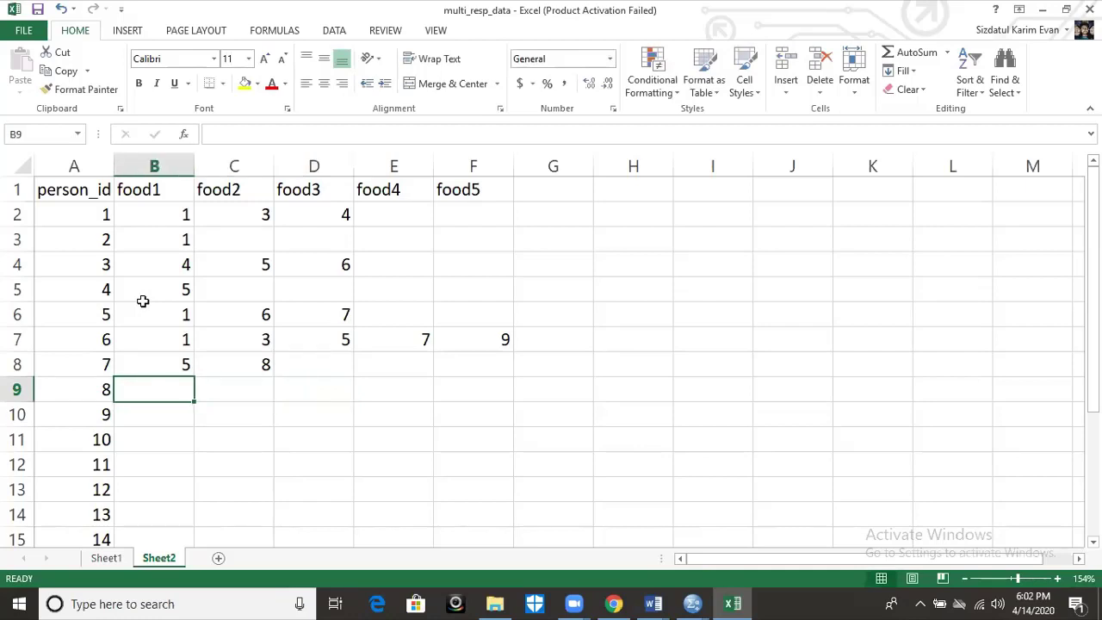
# Step: Enter codes 2, 4 and 7 as food1 to food3 for person 8
pyautogui.write('2')
pyautogui.press('Tab')
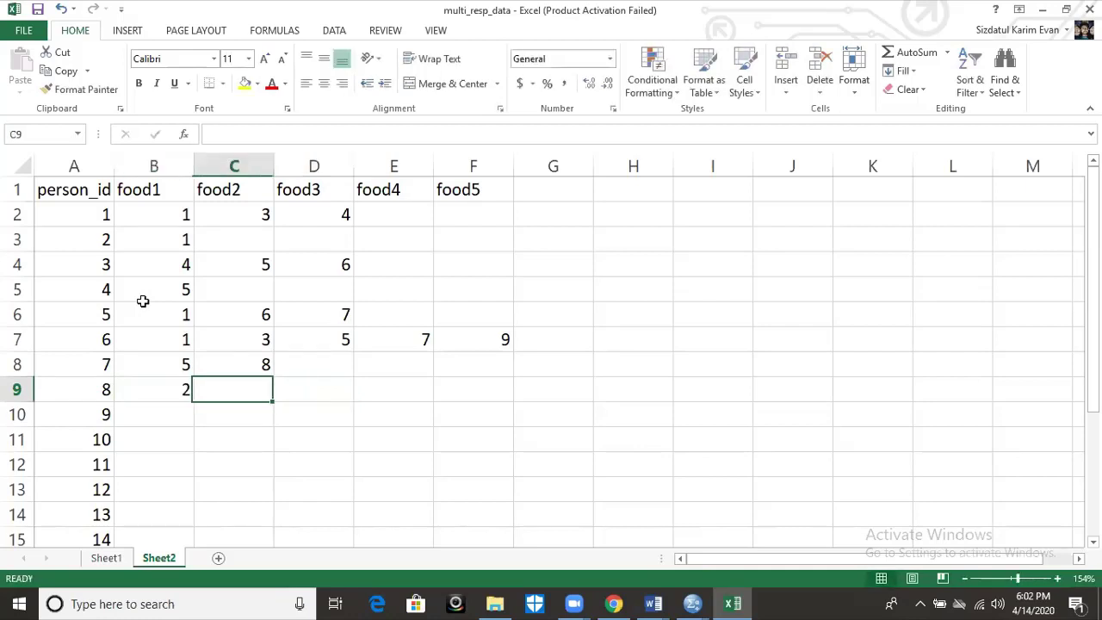
pyautogui.write('4')
pyautogui.press('Tab')
pyautogui.write('7')
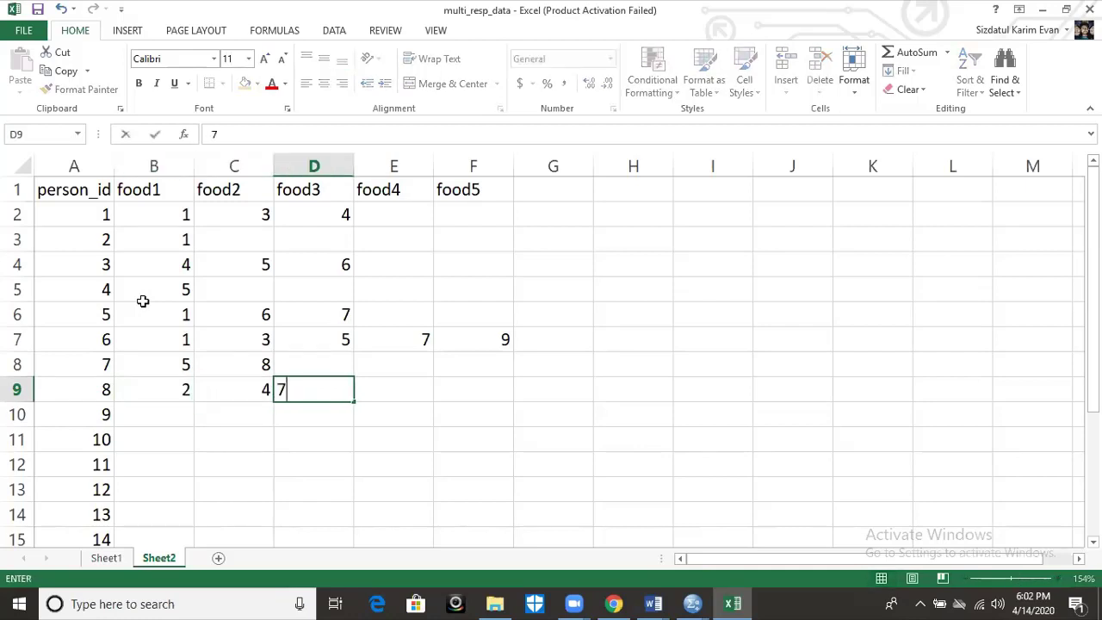
pyautogui.press('Down')
pyautogui.press('Left')
pyautogui.press('Left')
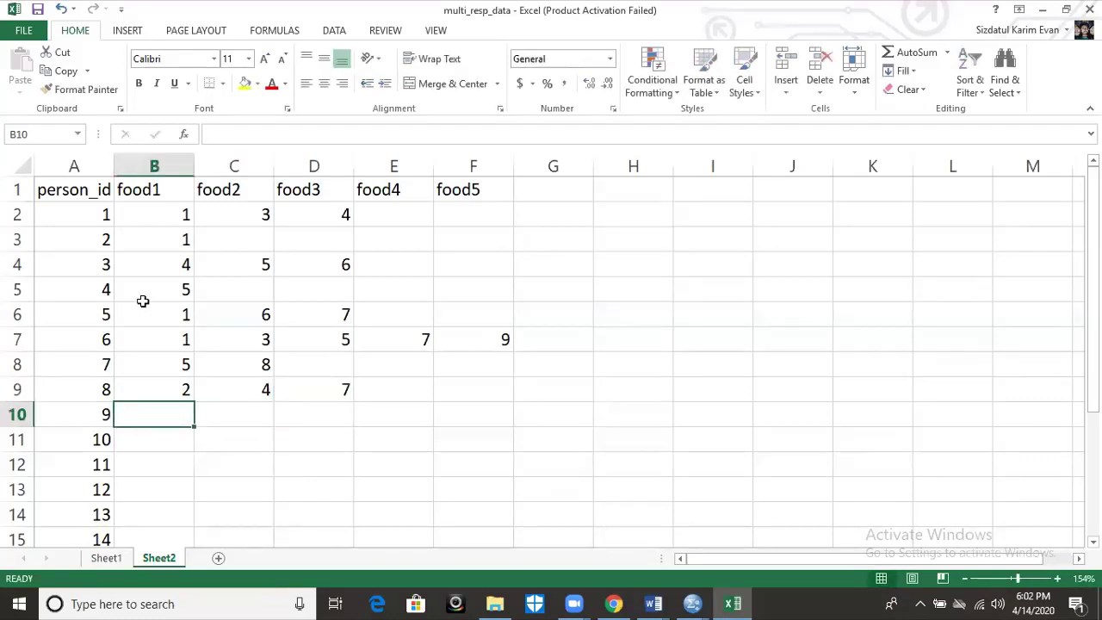
# Step: Enter codes 1, 6 and 9 as food1 to food3 for person 9
pyautogui.write('1')
pyautogui.press('Tab')
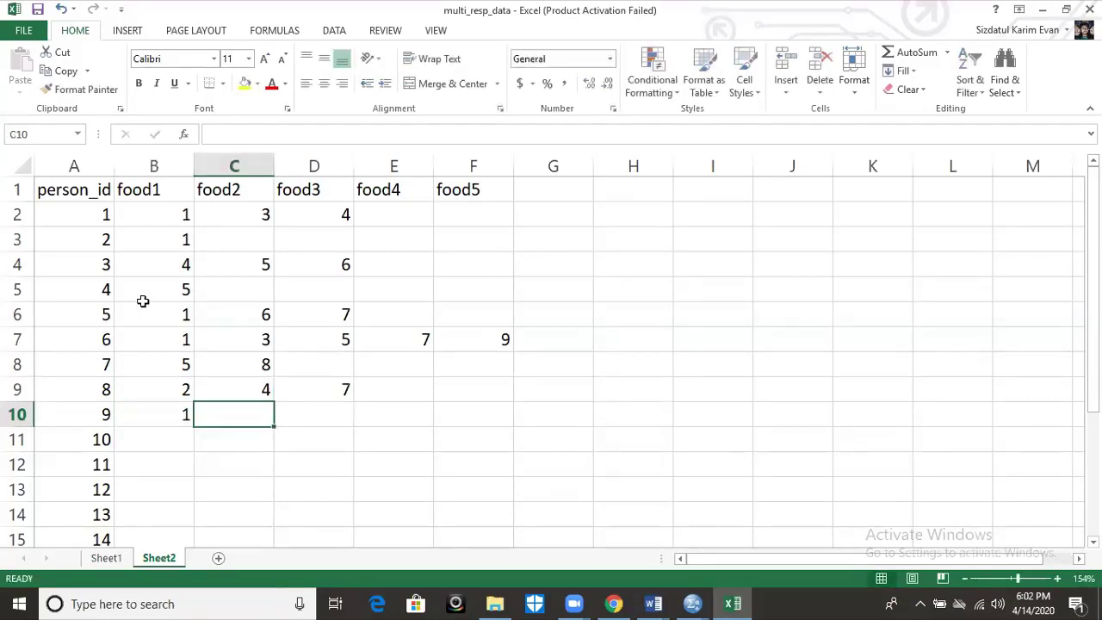
pyautogui.write('6')
pyautogui.press('Tab')
pyautogui.write('9')
pyautogui.press('Left')
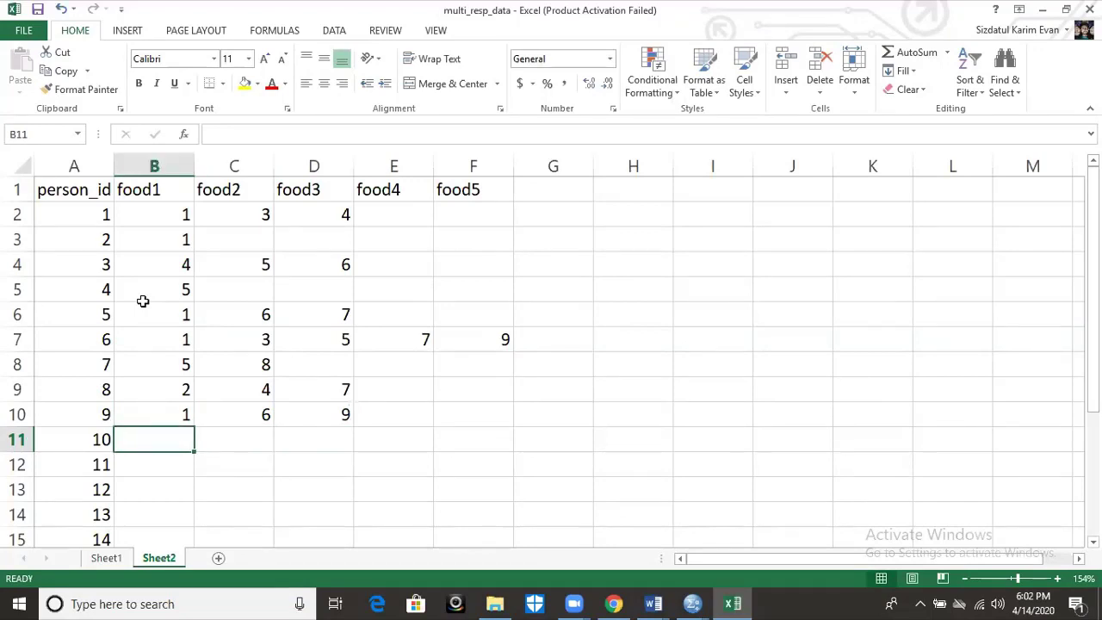
# Step: Enter code 8 as food1 for person 10 and codes 2 and 6 as food1 and food2 for person 11
pyautogui.write('8')
pyautogui.press('Return')
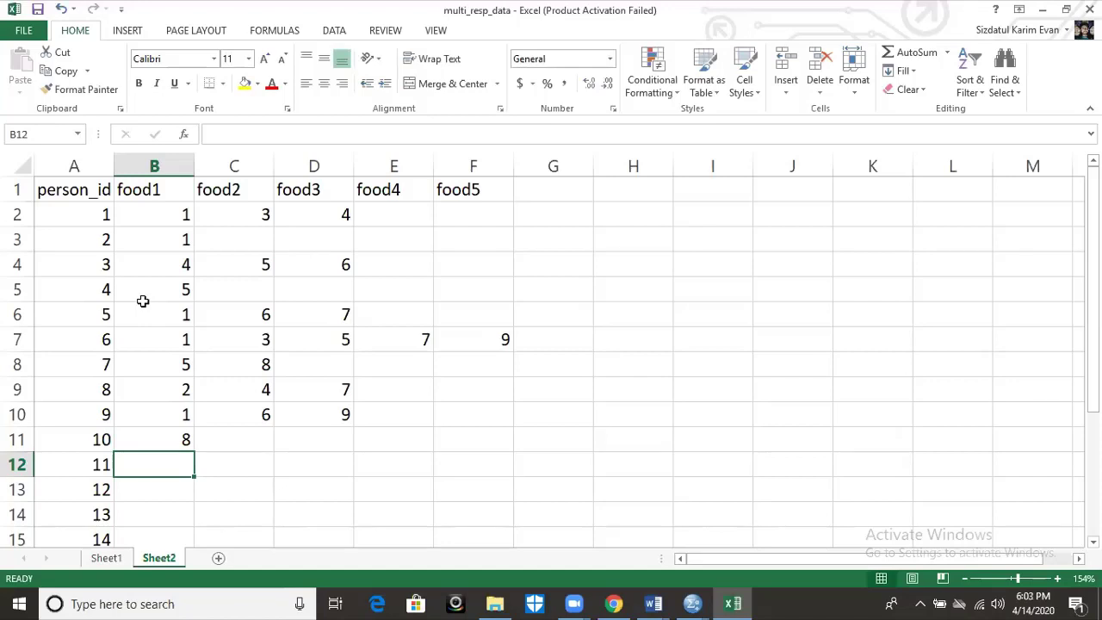
pyautogui.write('2')
pyautogui.press('Tab')
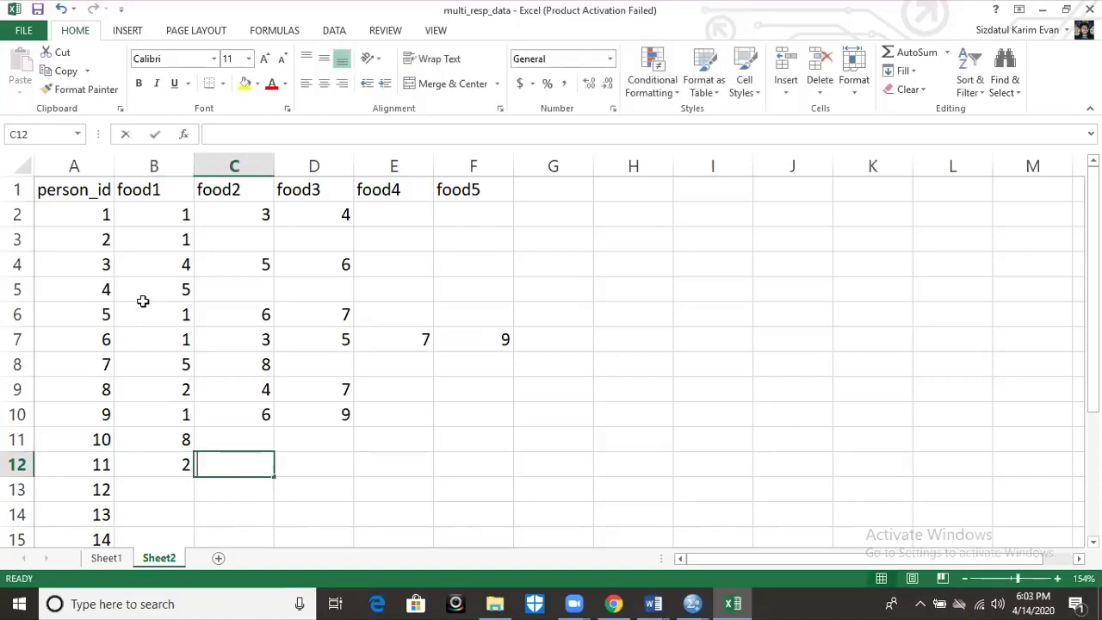
pyautogui.write('6')
pyautogui.press('Return')
pyautogui.press('Left')
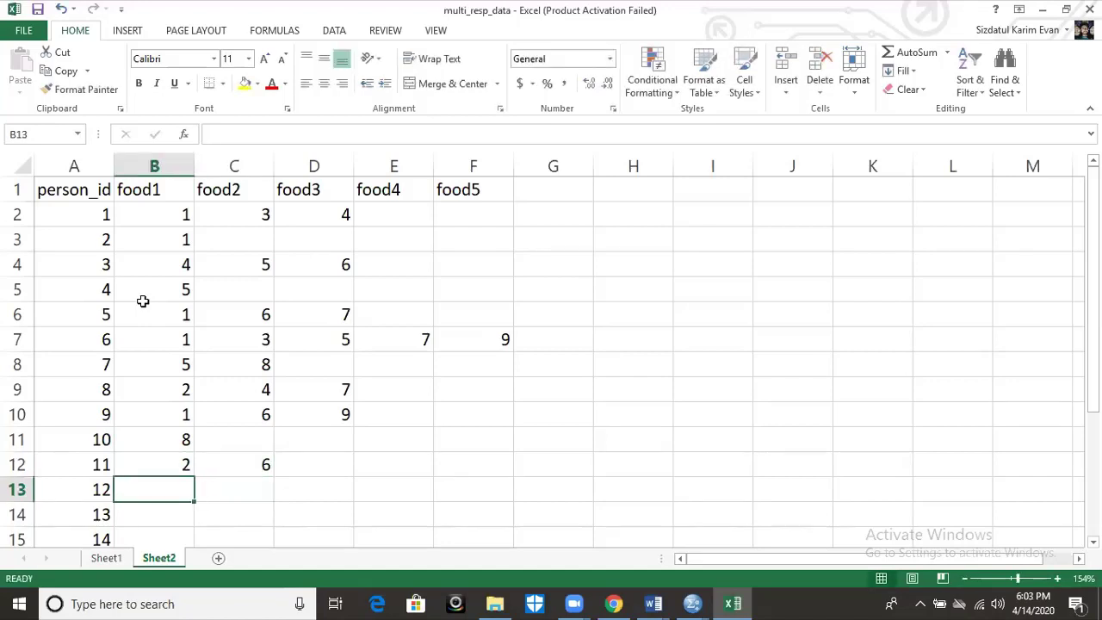
# Step: Copy the food1 to food5 codes of persons 1 to 10 in B2:F11
pyautogui.press('Down')
pyautogui.press('Down')
pyautogui.press('Down')
pyautogui.press('Down')
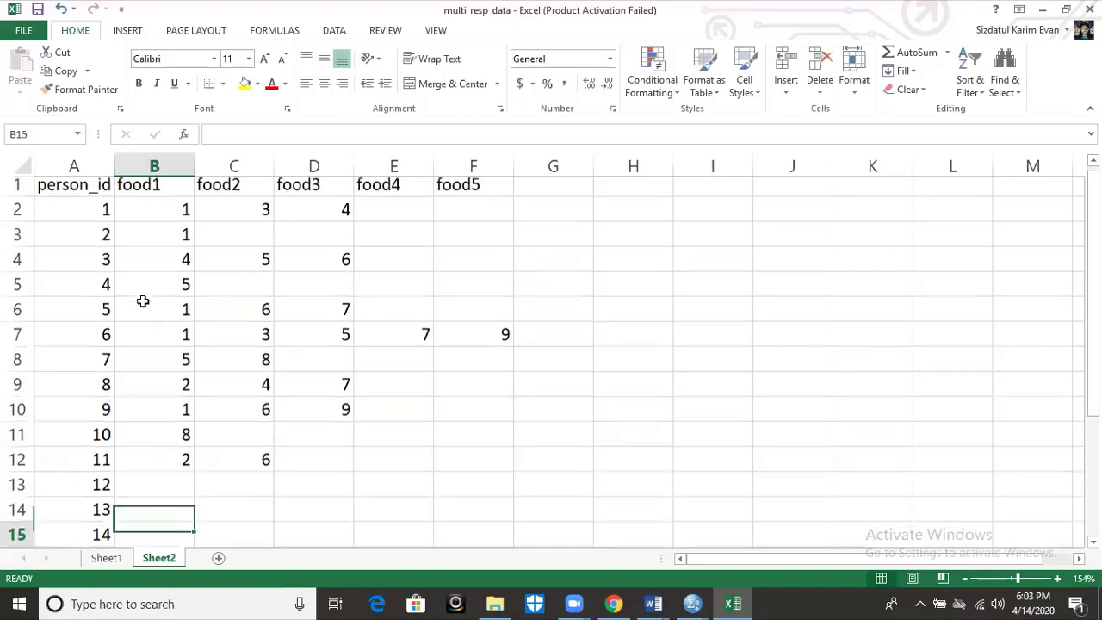
pyautogui.hotkey('ctrl', 'Up')
pyautogui.hotkey('ctrl', 'Up')
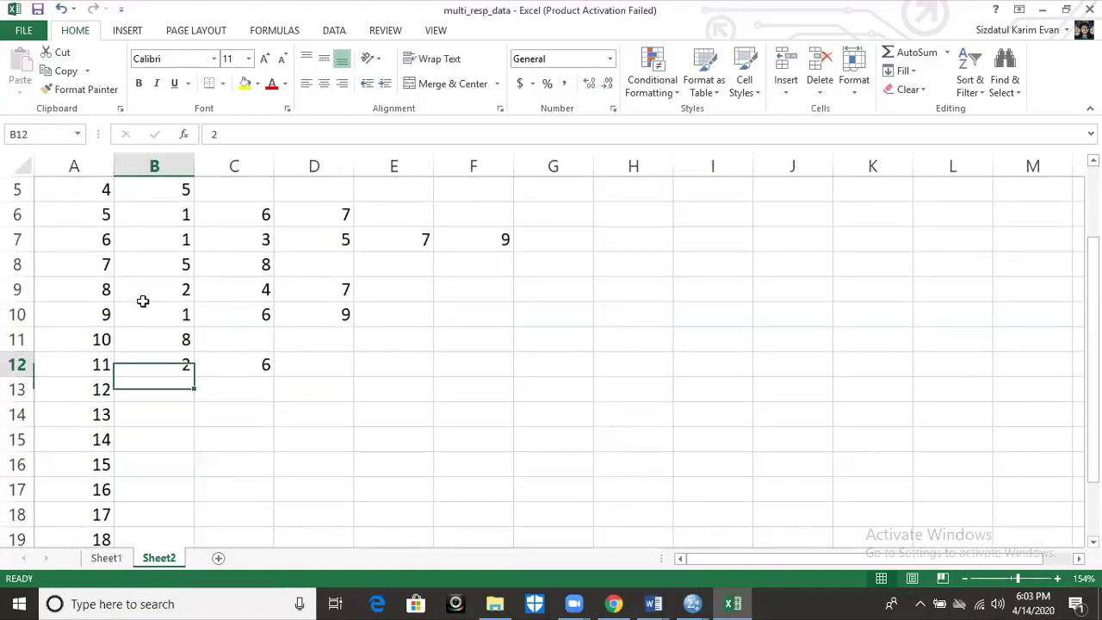
pyautogui.press('Down')
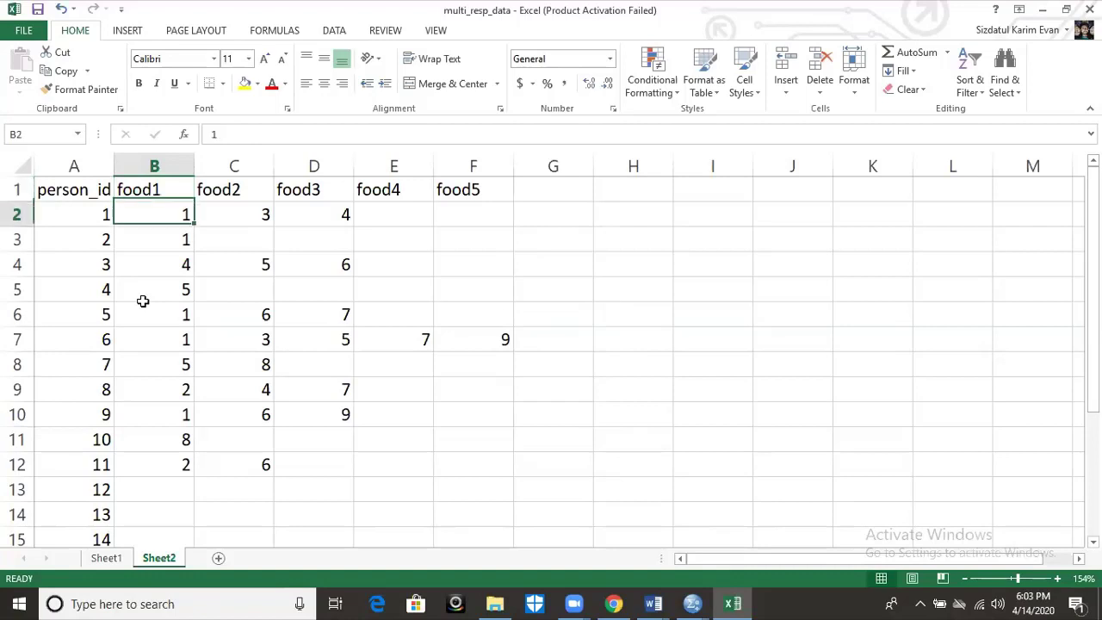
pyautogui.hotkey('shift', 'Right')
pyautogui.hotkey('shift', 'Right')
pyautogui.hotkey('shift', 'Down')
pyautogui.hotkey('shift', 'Down')
pyautogui.hotkey('shift', 'Down')
pyautogui.hotkey('shift', 'Down')
pyautogui.hotkey('shift', 'Down')
pyautogui.hotkey('shift', 'Down')
pyautogui.hotkey('shift', 'Down')
pyautogui.hotkey('shift', 'Down')
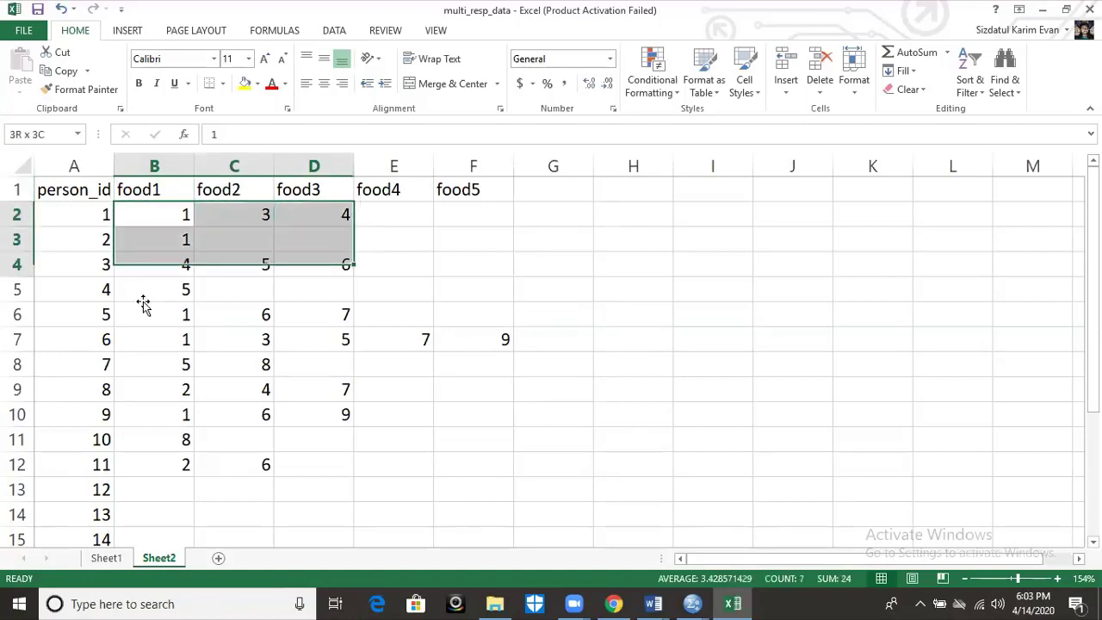
pyautogui.hotkey('shift', 'Down')
pyautogui.hotkey('shift', 'Down')
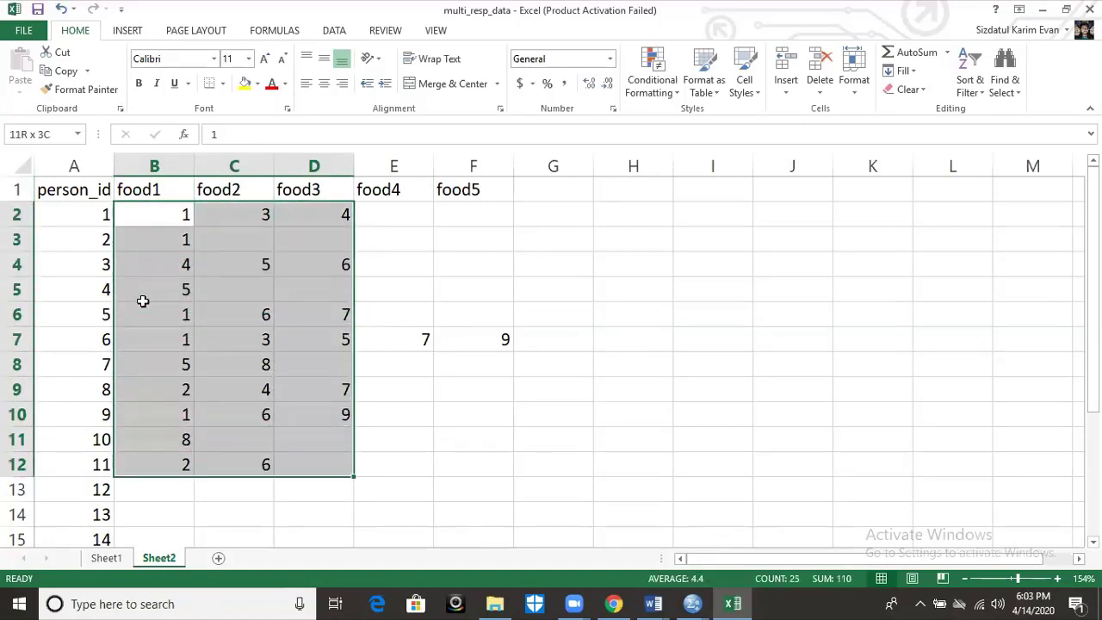
pyautogui.hotkey('shift', 'Right')
pyautogui.hotkey('shift', 'Right')
pyautogui.hotkey('shift', 'Right')
pyautogui.hotkey('shift', 'Left')
pyautogui.hotkey('shift', 'Up')
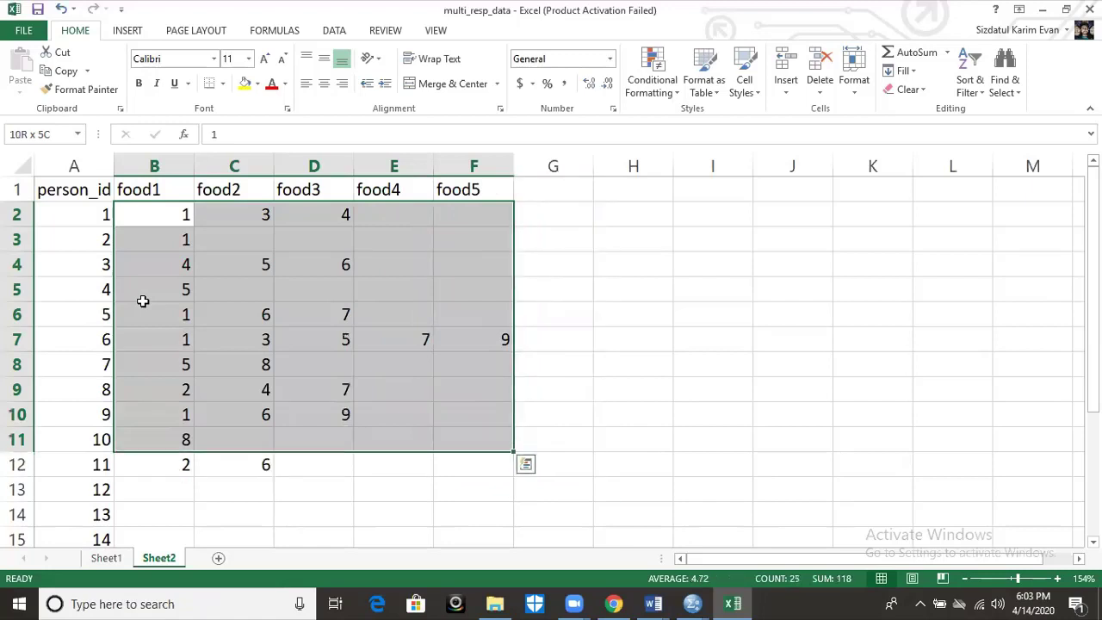
pyautogui.hotkey('ctrl', 'c')
# Step: Paste the copied block of food codes starting at person 12's food1 cell, B13
pyautogui.press('Down')
pyautogui.press('Down')
pyautogui.press('Down')
pyautogui.press('Down')
pyautogui.press('Down')
pyautogui.press('Down')
pyautogui.press('Down')
pyautogui.press('Down')
pyautogui.press('Down')
pyautogui.press('Down')
pyautogui.press('Down')
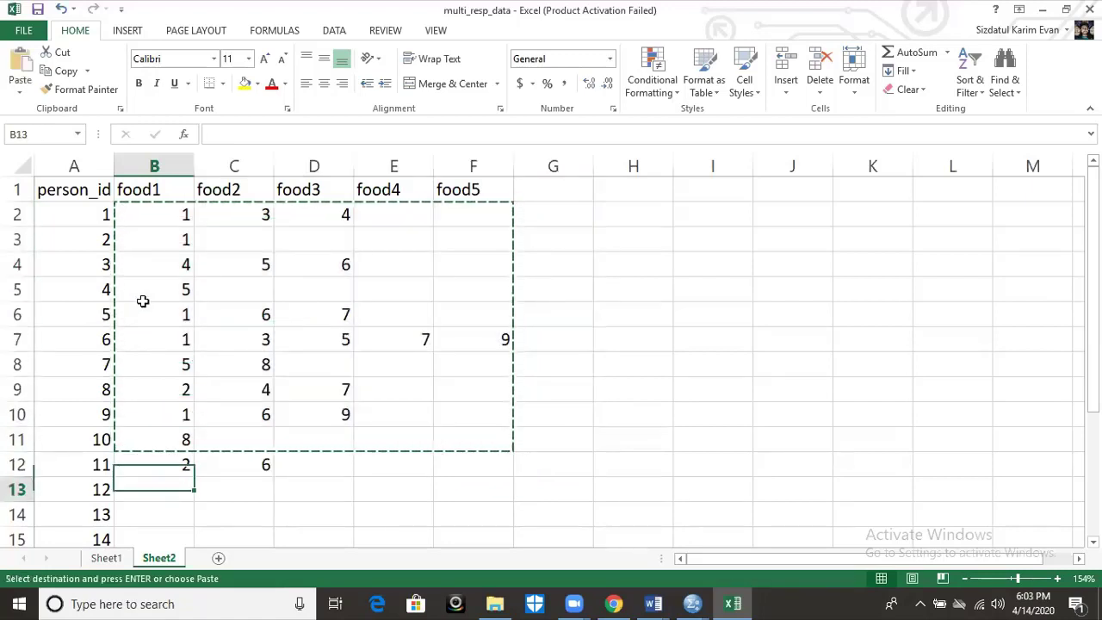
pyautogui.hotkey('ctrl', 'v')
# Step: Delete the surplus food code in B22, below the last person's row
pyautogui.press('Down')
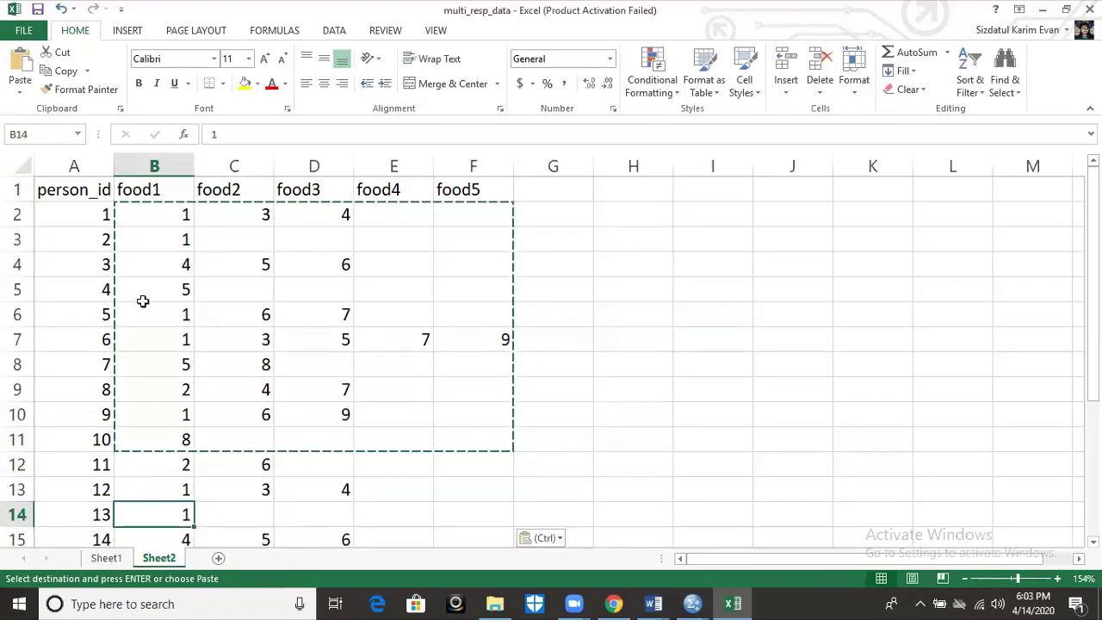
pyautogui.press('Down')
pyautogui.press('Down')
pyautogui.press('Down')
pyautogui.press('Down')
pyautogui.press('Down')
pyautogui.press('Down')
pyautogui.press('Down')
pyautogui.press('Down')
pyautogui.press('Down')
pyautogui.press('Up')
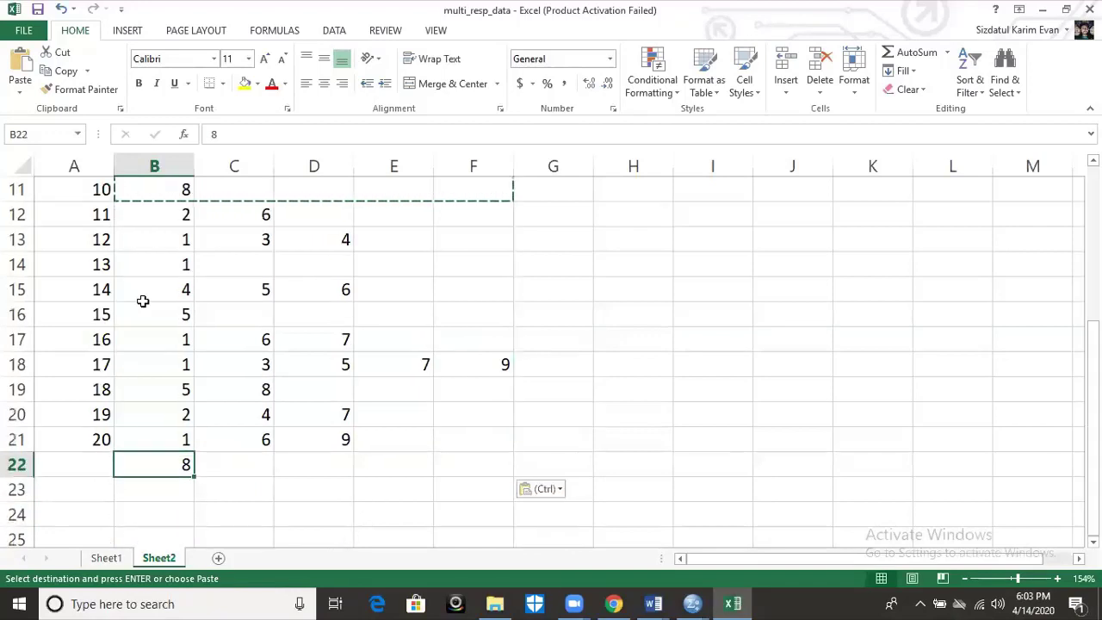
pyautogui.press('Delete')
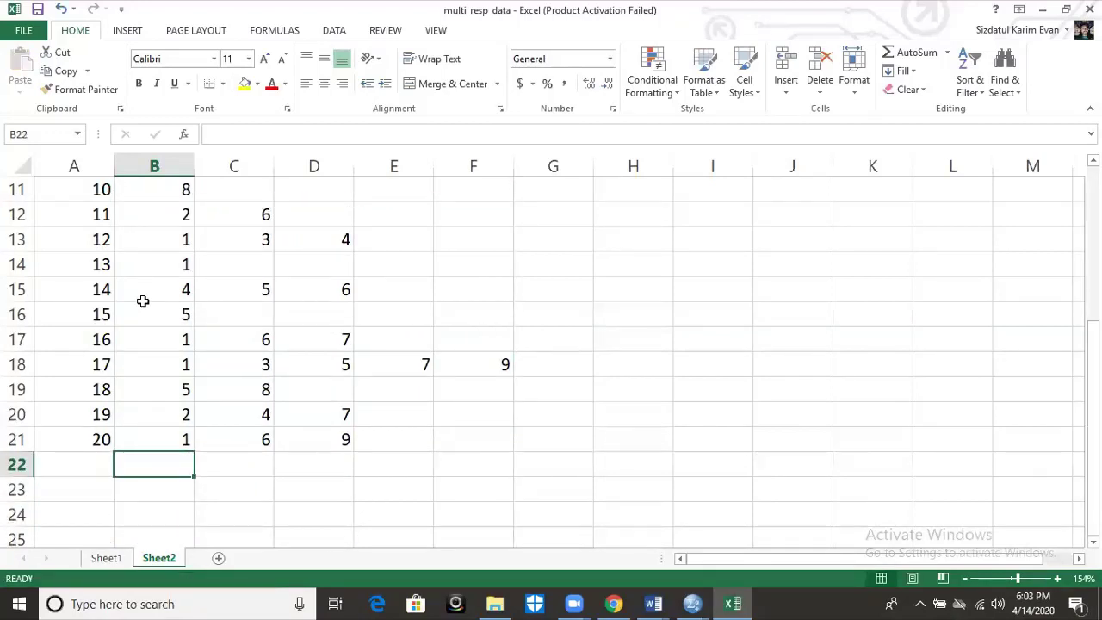
# Step: Change food2 to 4 for person 18 and to 5 for person 20
pyautogui.click(256, 392)
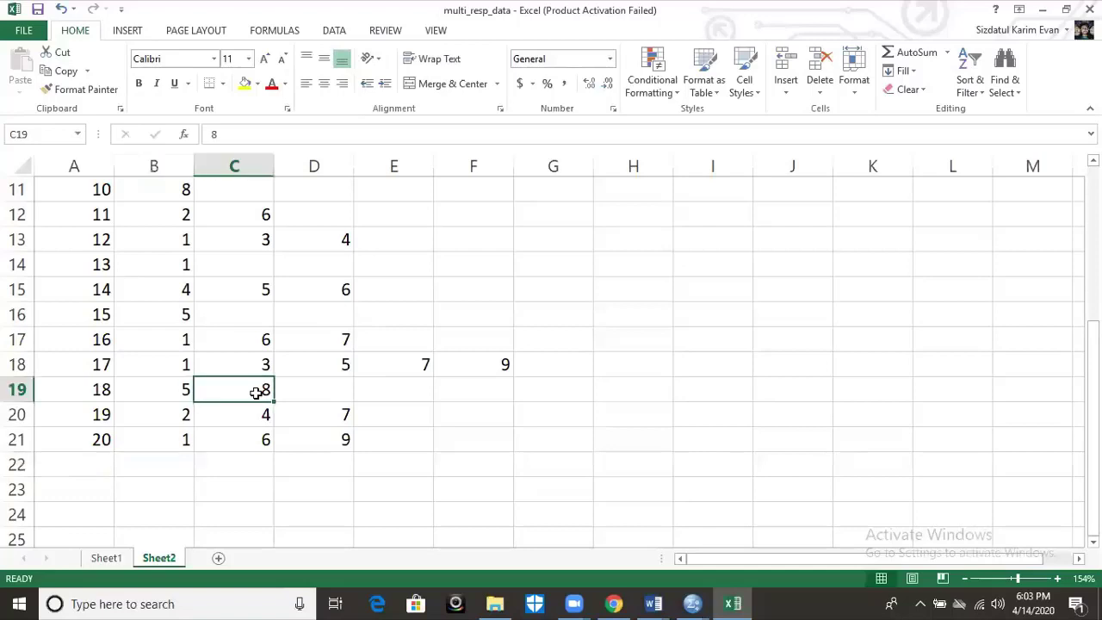
pyautogui.write('4')
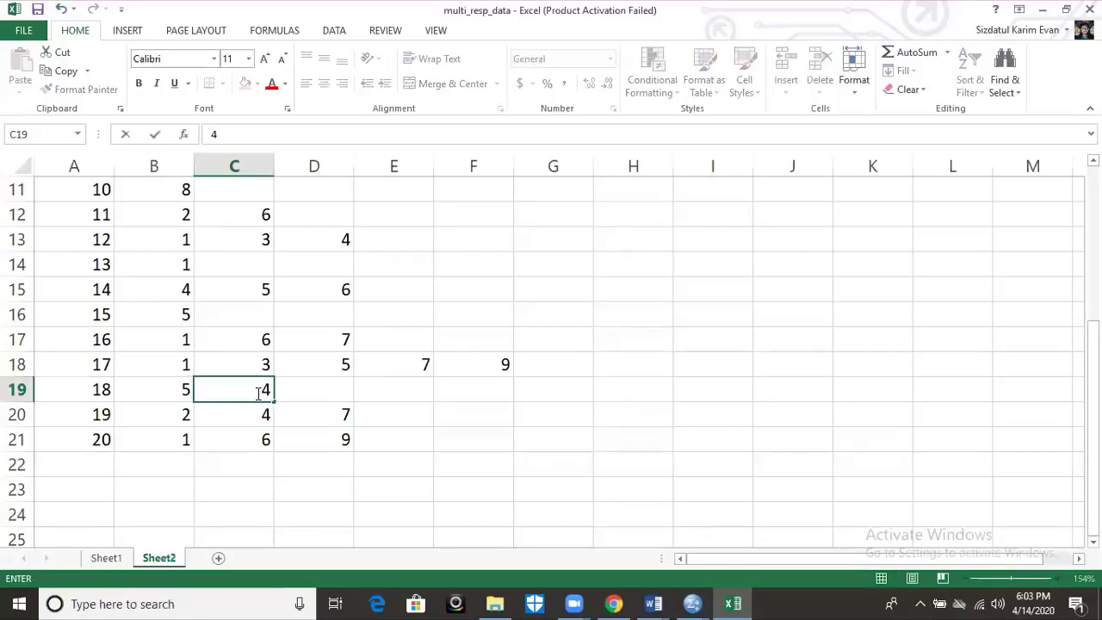
pyautogui.press('Up')
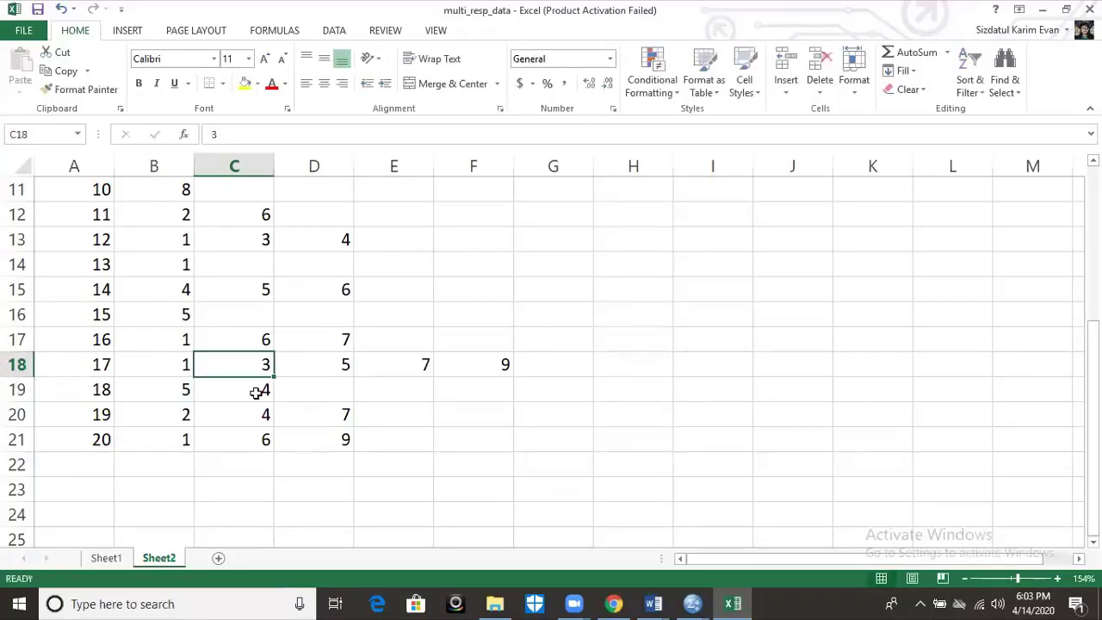
pyautogui.press('Down')
pyautogui.press('Down')
pyautogui.press('Down')
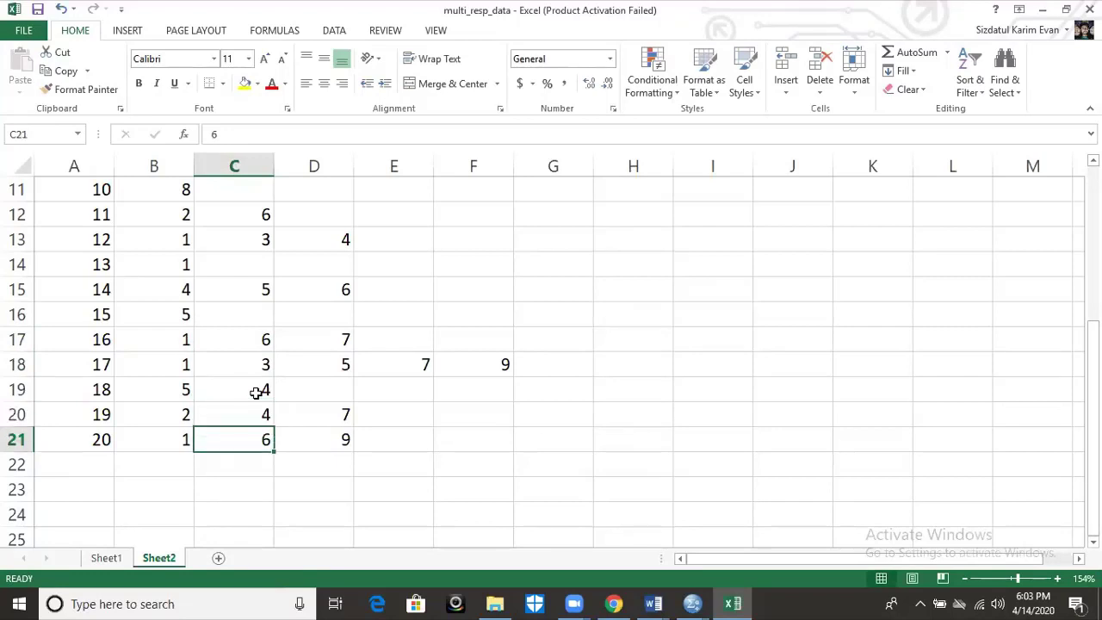
pyautogui.write('5')
# Step: Change person 11's food2 code to 3
pyautogui.press('Up')
pyautogui.press('Up')
pyautogui.press('Up')
pyautogui.press('Up')
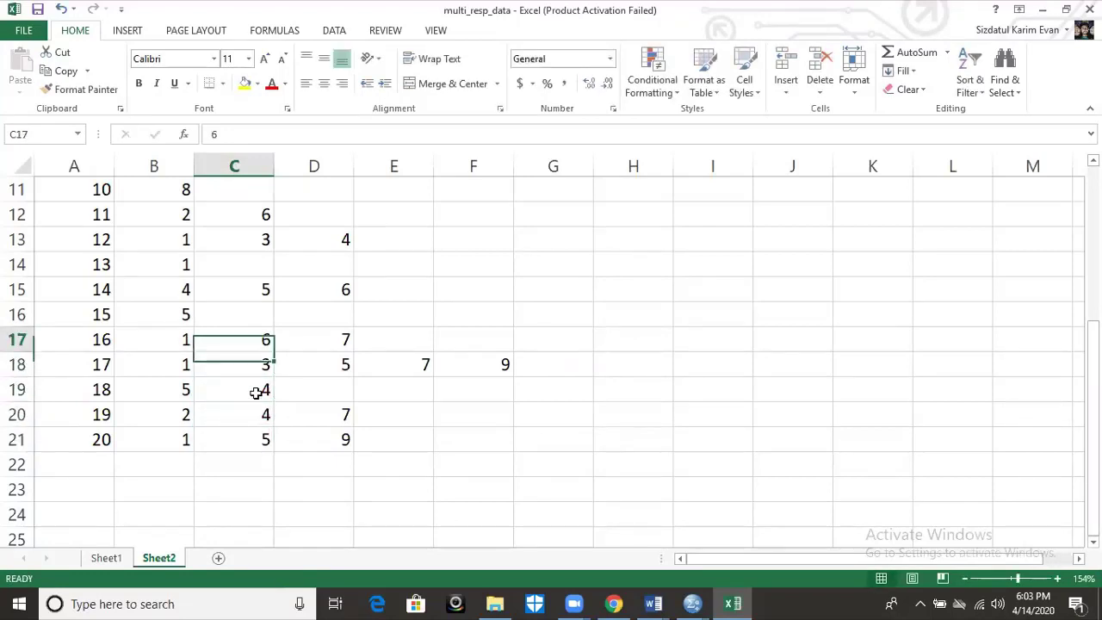
pyautogui.press('Up')
pyautogui.press('Up')
pyautogui.press('Up')
pyautogui.press('Up')
pyautogui.press('Up')
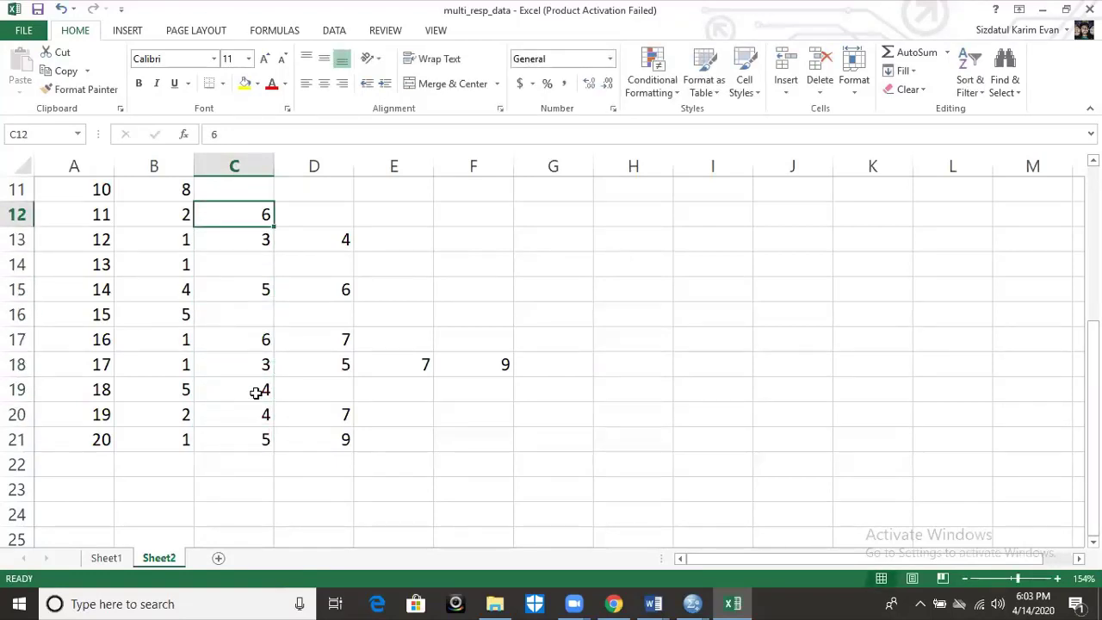
pyautogui.write('3')
pyautogui.press('Return')
# Step: Change person 14's food3 code to 7
pyautogui.press('Down')
pyautogui.press('Down')
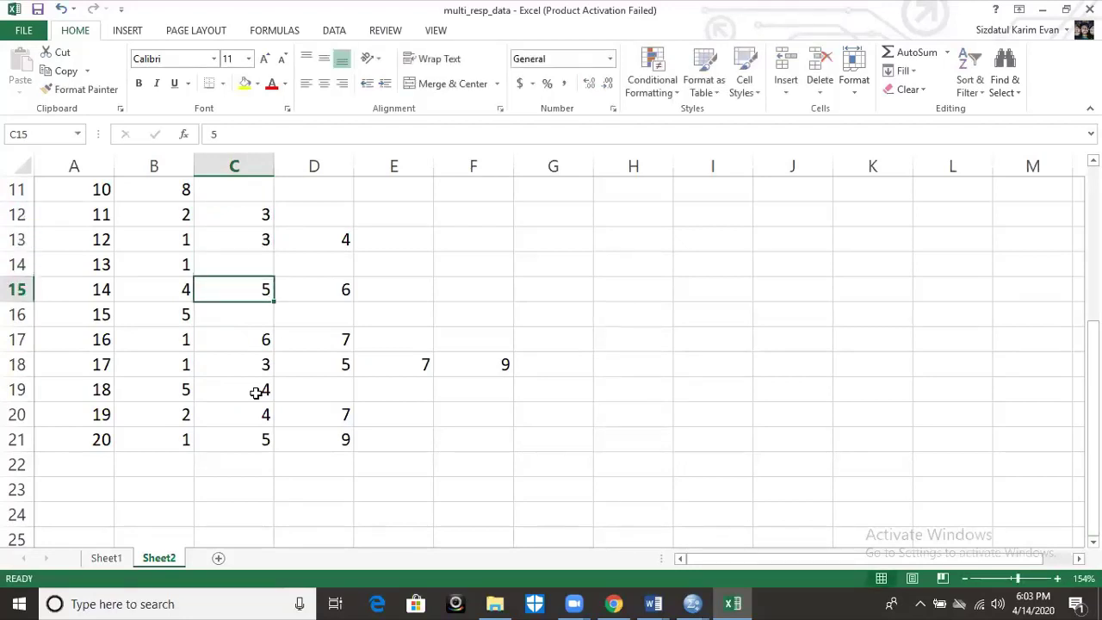
pyautogui.press('Right')
pyautogui.write('7')
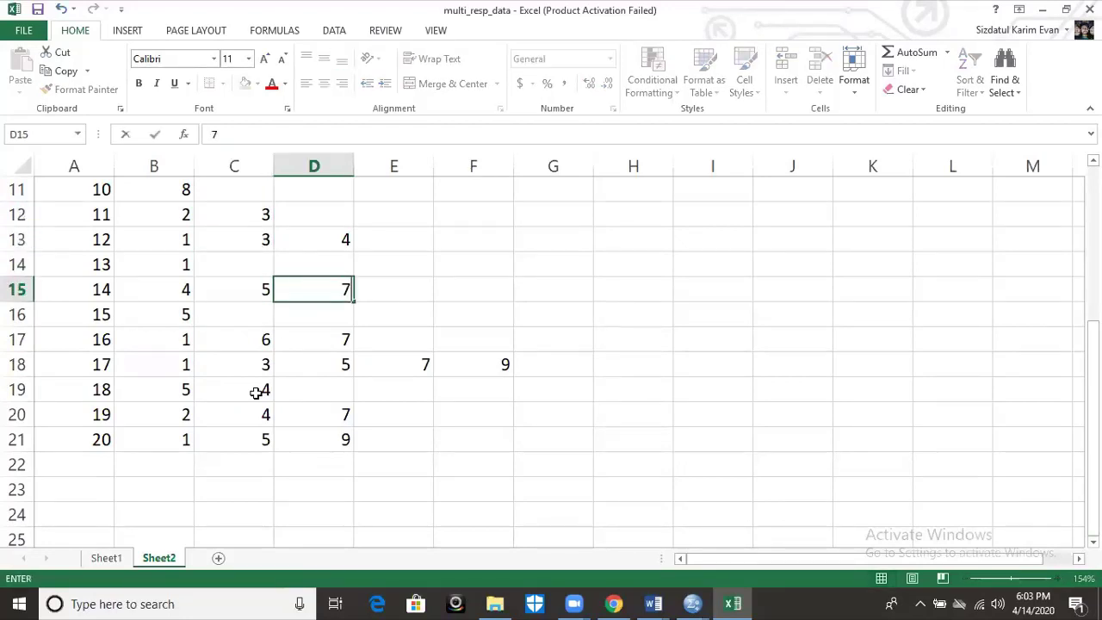
pyautogui.press('Return')
# Step: Clear person 17's food5 code and change that person's food3 code to 6
pyautogui.press('Down')
pyautogui.press('Down')
pyautogui.press('Right')
pyautogui.press('Right')
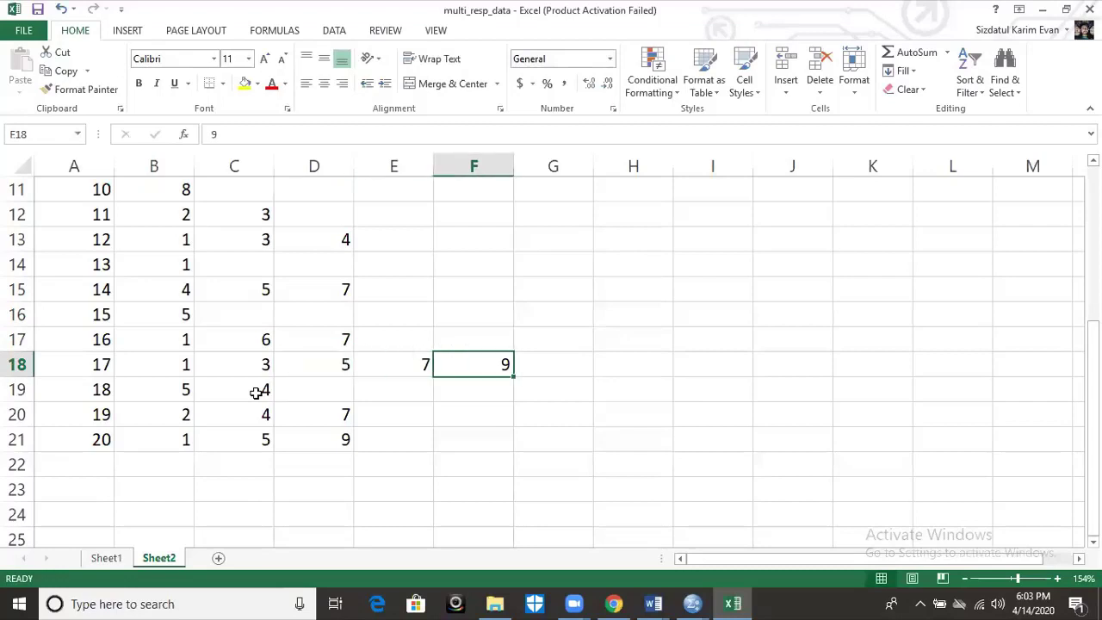
pyautogui.press('Delete')
pyautogui.press('Left')
pyautogui.press('Left')
pyautogui.write('6')
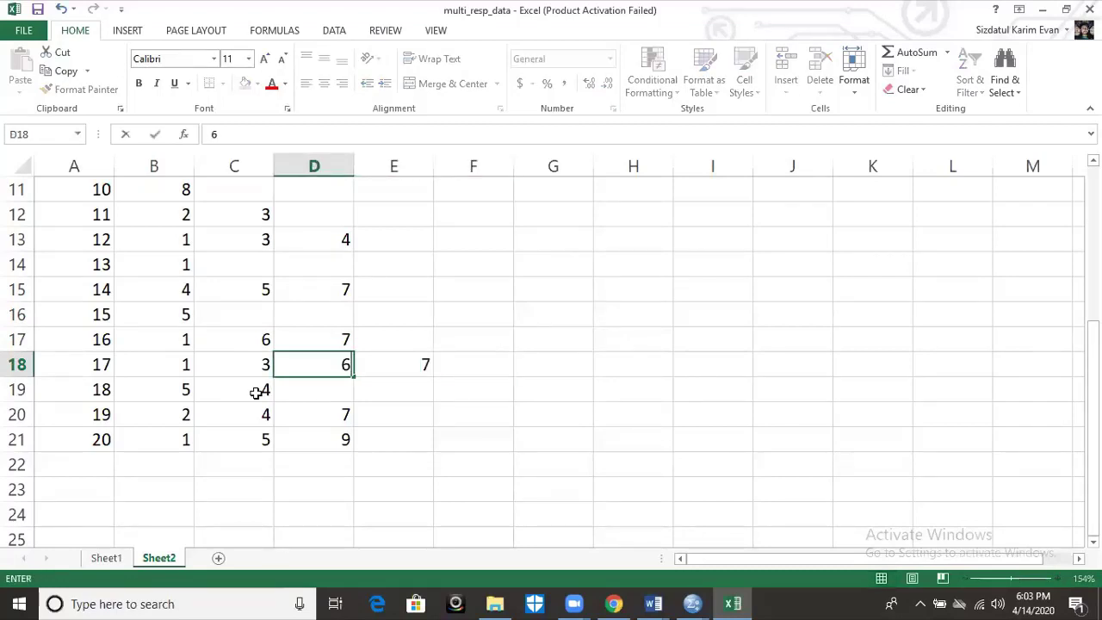
pyautogui.press('Up')
# Step: Review the coded food1 to food5 dataset from its header row and compare it with the one-column-per-food layout in Sheet1
pyautogui.press('Down')
pyautogui.press('Down')
pyautogui.press('Up')
pyautogui.press('Up')
pyautogui.press('Up')
pyautogui.press('Up')
pyautogui.press('Up')
pyautogui.press('Up')
pyautogui.press('Up')
pyautogui.press('Up')
pyautogui.press('Up')
pyautogui.press('Up')
pyautogui.press('Up')
pyautogui.press('Up')
pyautogui.press('Up')
pyautogui.press('Up')
pyautogui.press('Up')
pyautogui.press('Up')
pyautogui.press('Up')
pyautogui.press('Up')
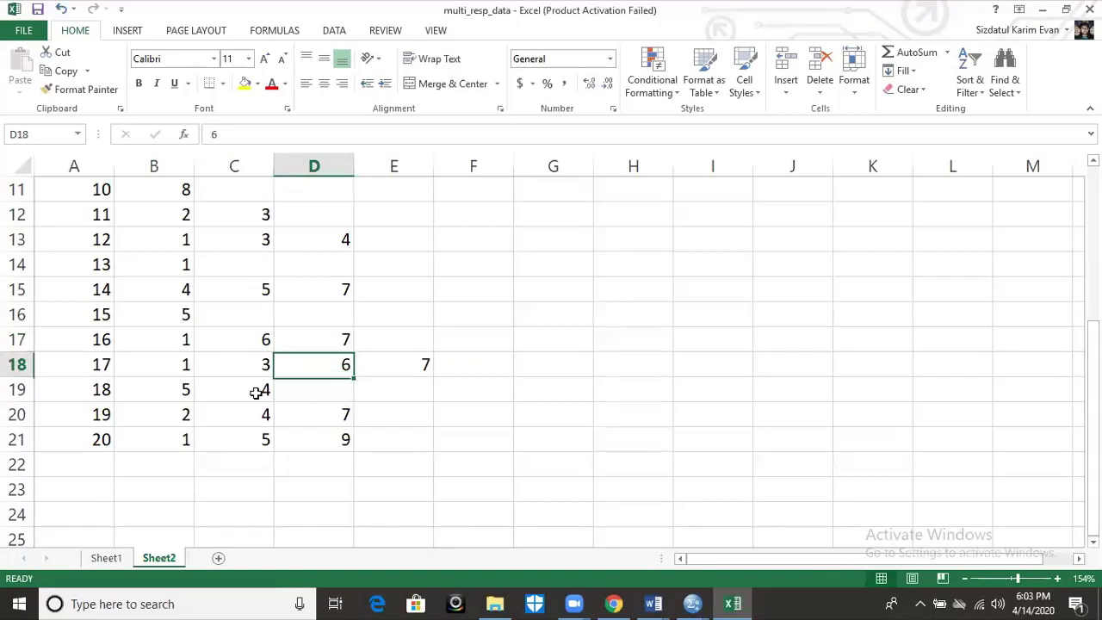
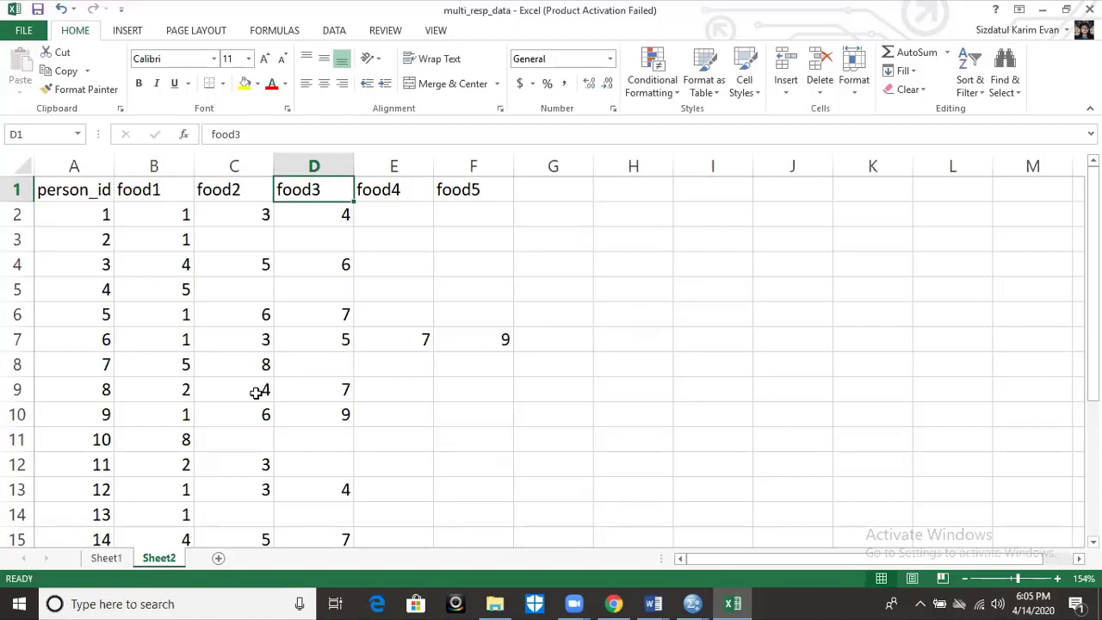
pyautogui.click(113, 561)
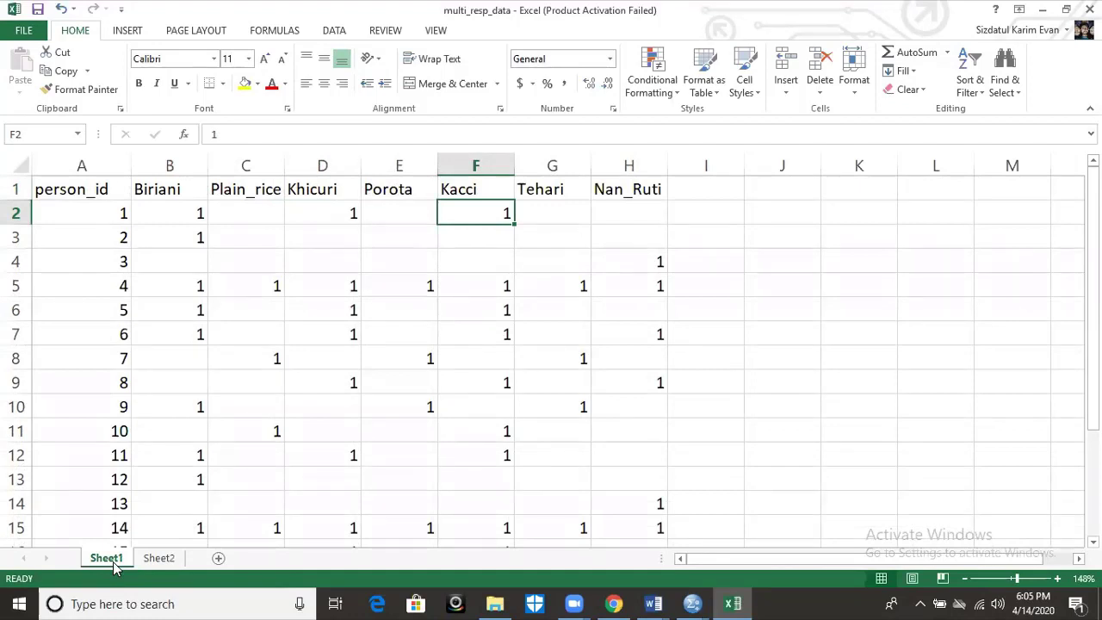
pyautogui.click(159, 559)
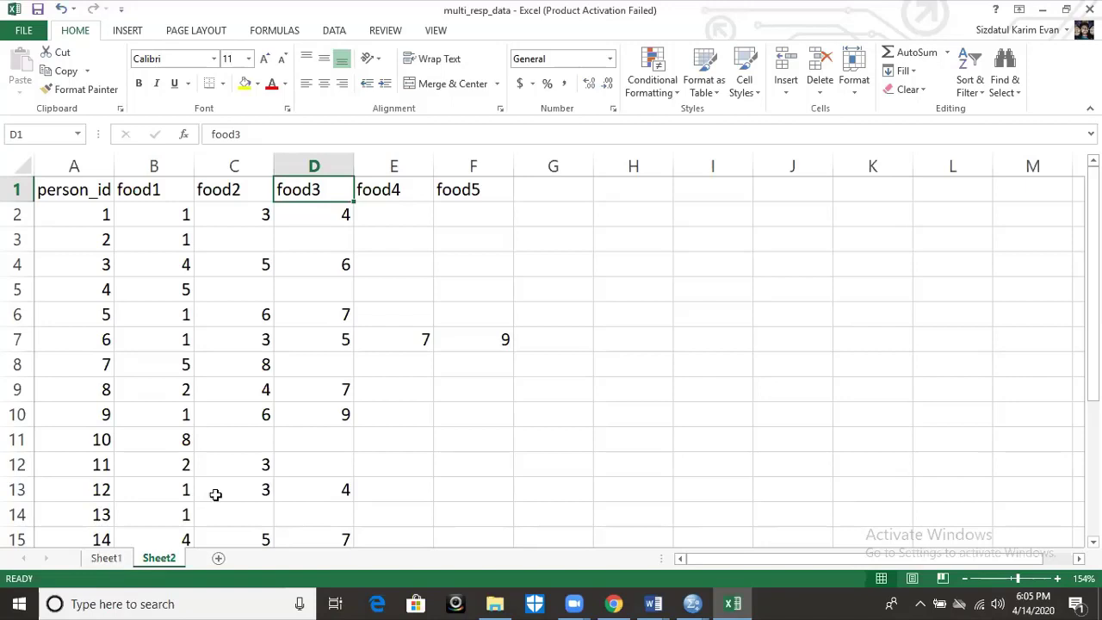
pyautogui.click(167, 462)
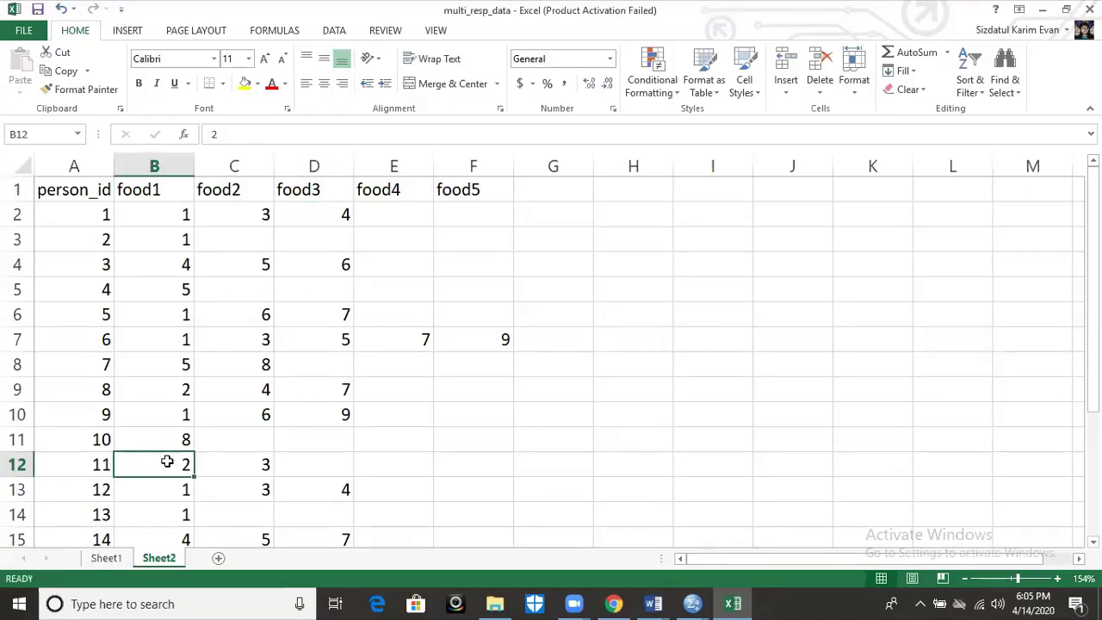
# Step: Switch to the SPSS Data Editor and open Sheet2 of the Excel file multi_resp_data.xlsx, reading variable names from its first row
pyautogui.click(691, 602)
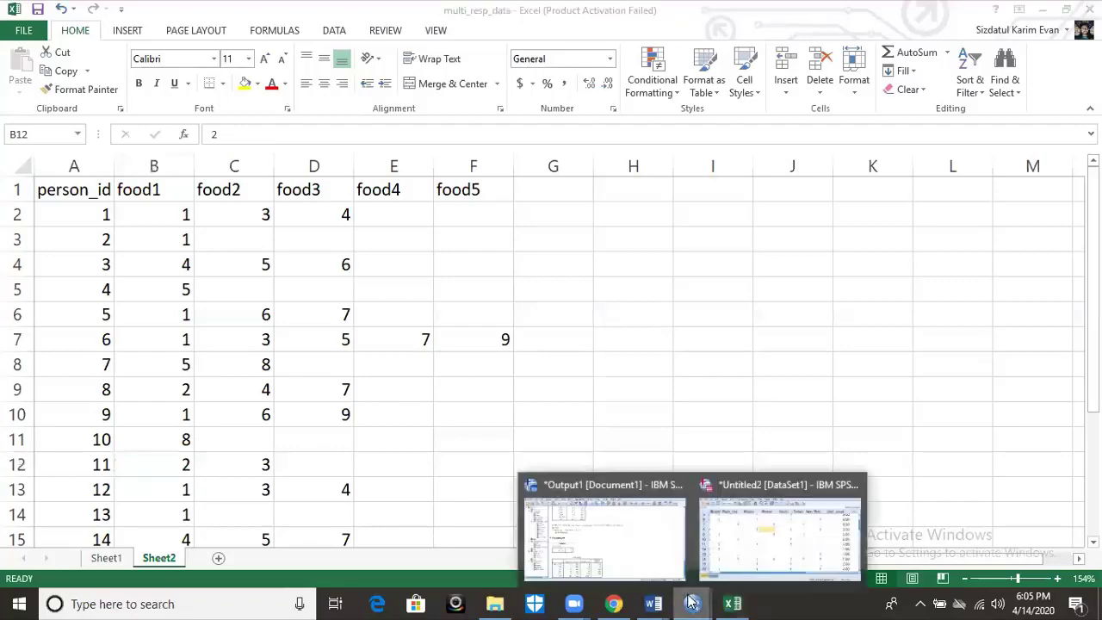
pyautogui.click(746, 558)
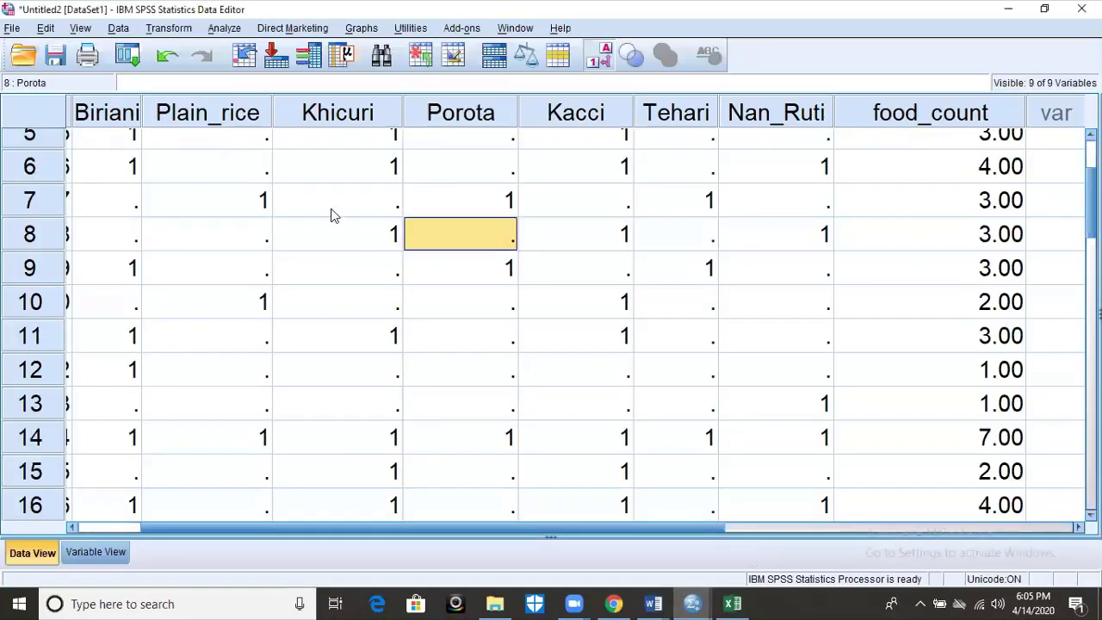
pyautogui.click(12, 27)
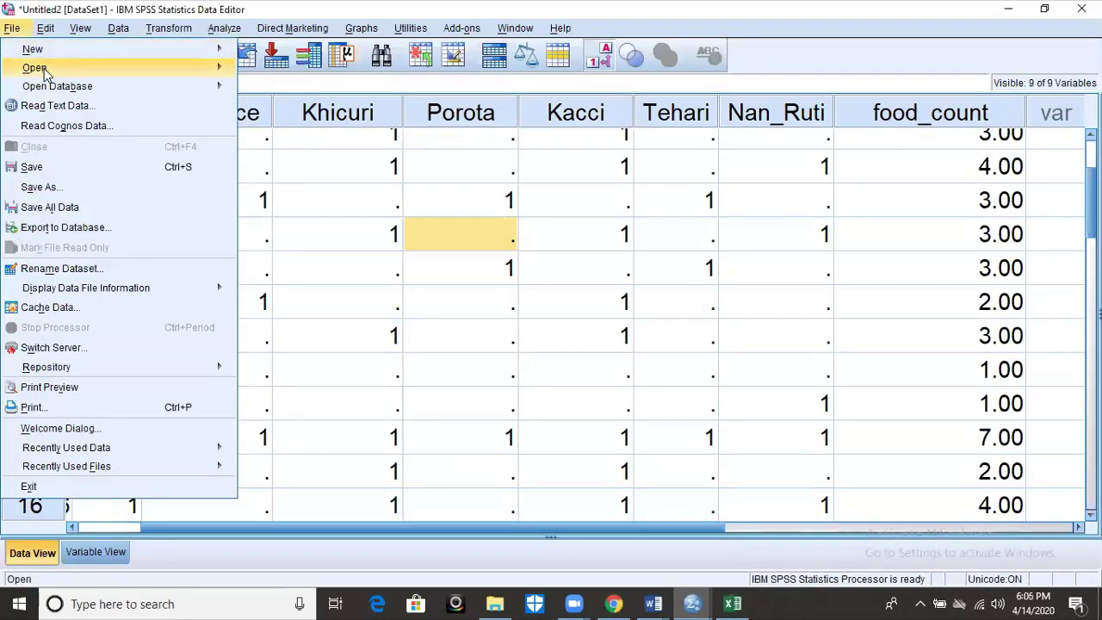
pyautogui.moveTo(178, 69)
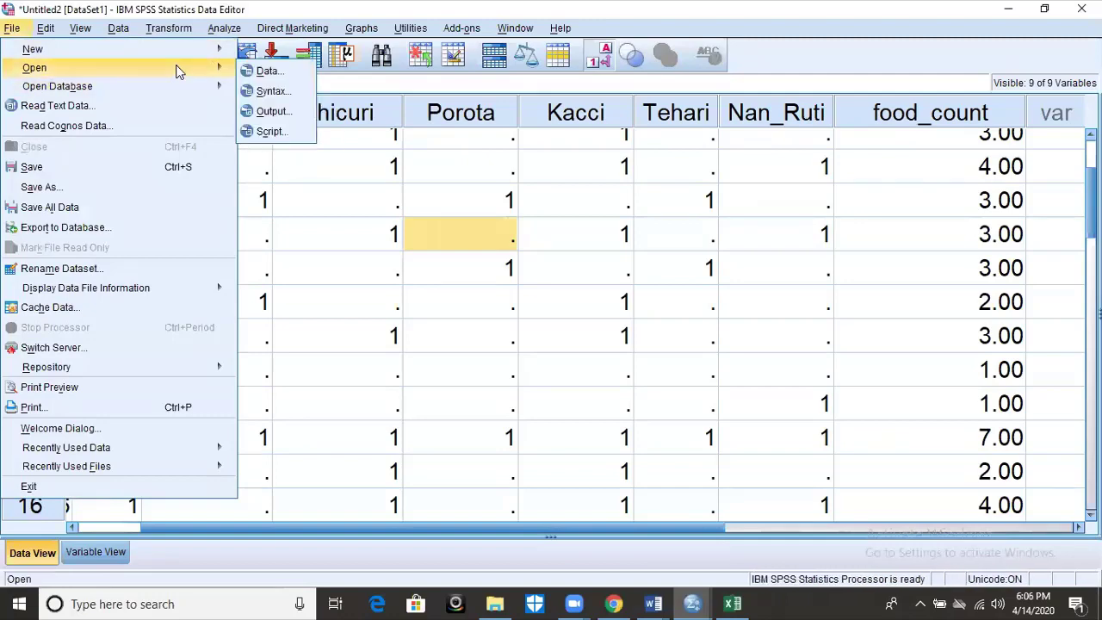
pyautogui.click(265, 70)
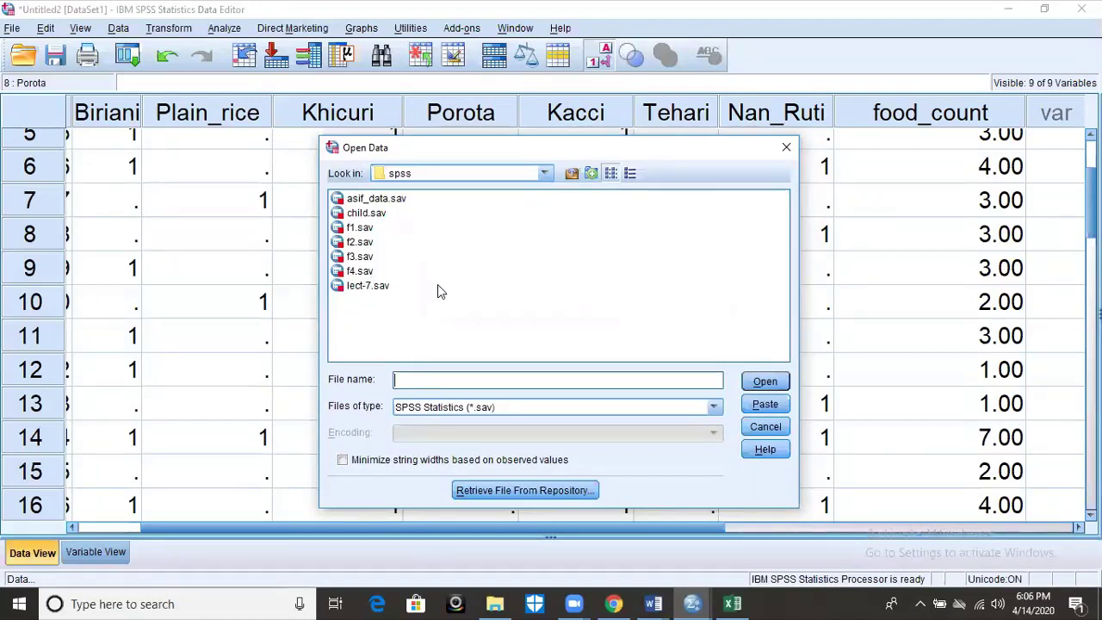
pyautogui.click(488, 408)
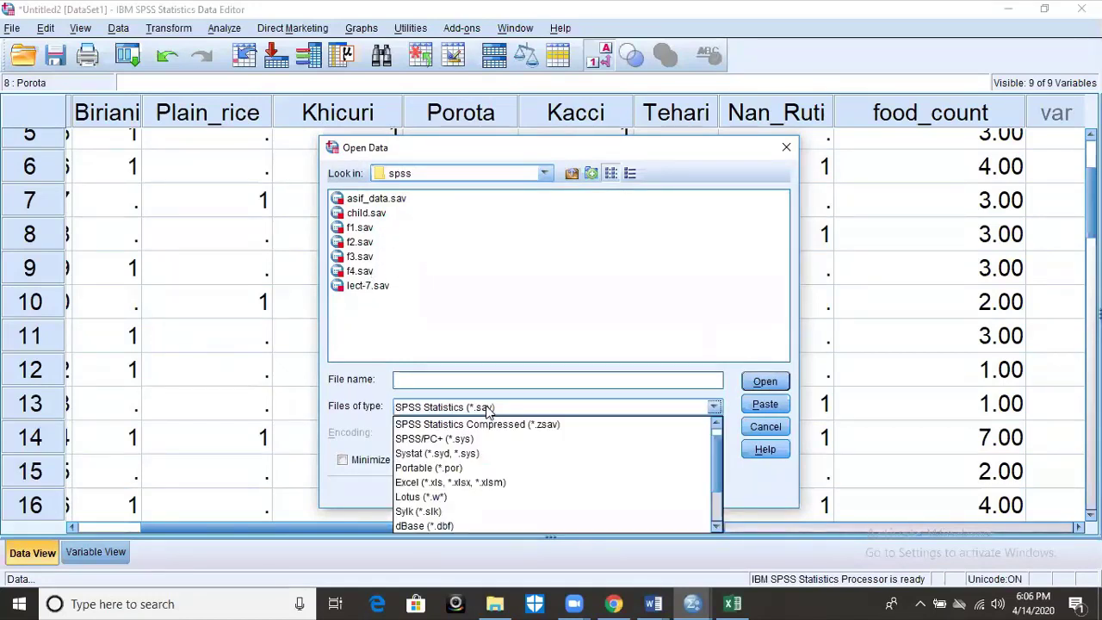
pyautogui.click(485, 482)
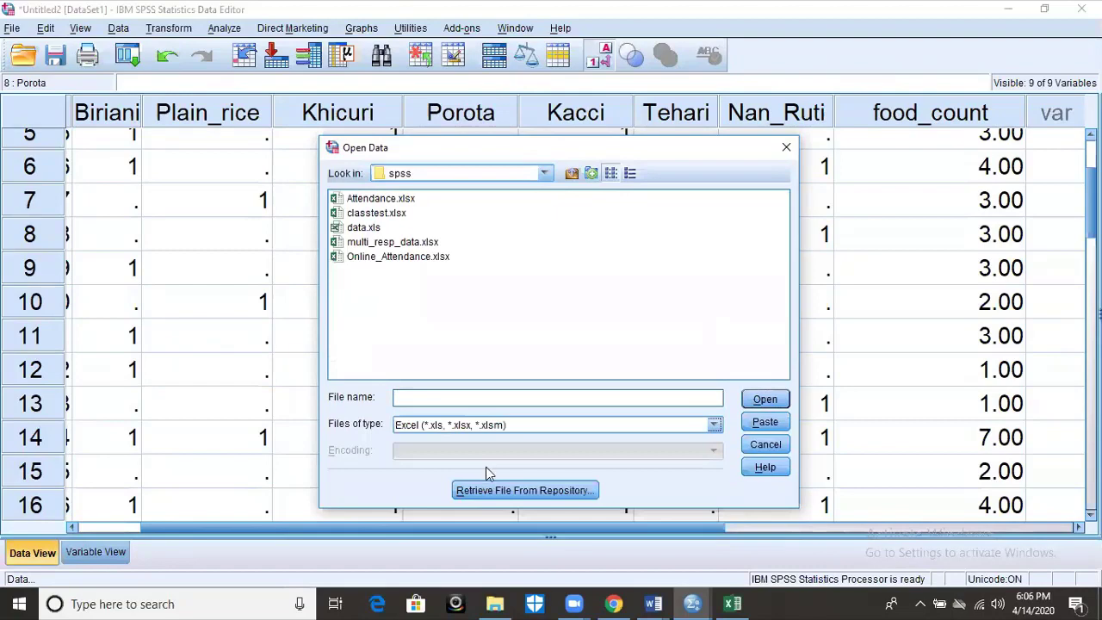
pyautogui.doubleClick(402, 242)
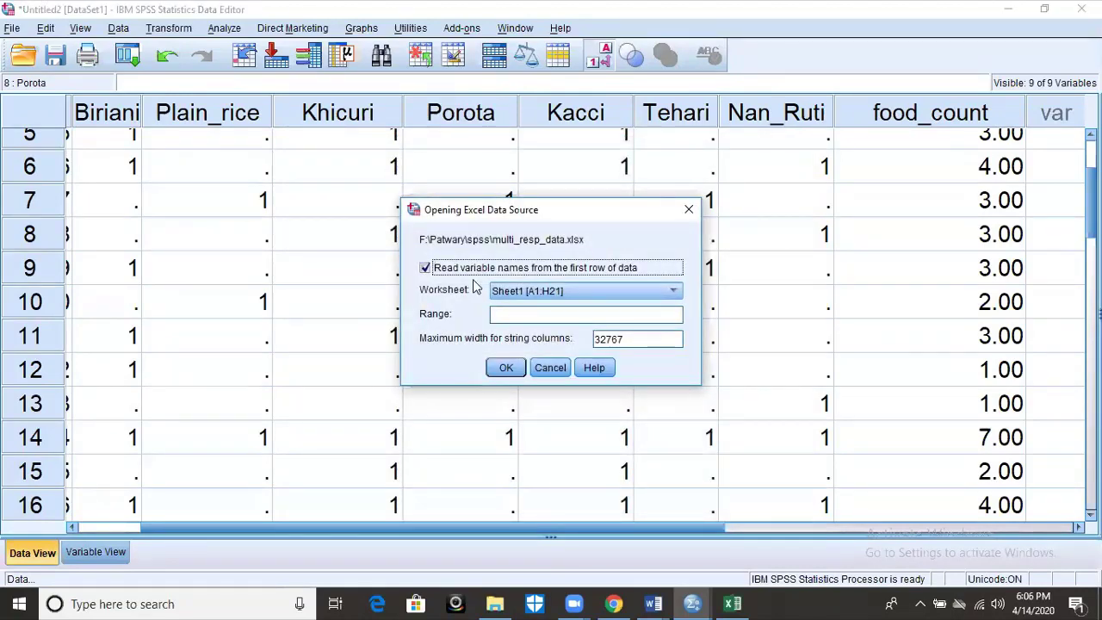
pyautogui.click(522, 293)
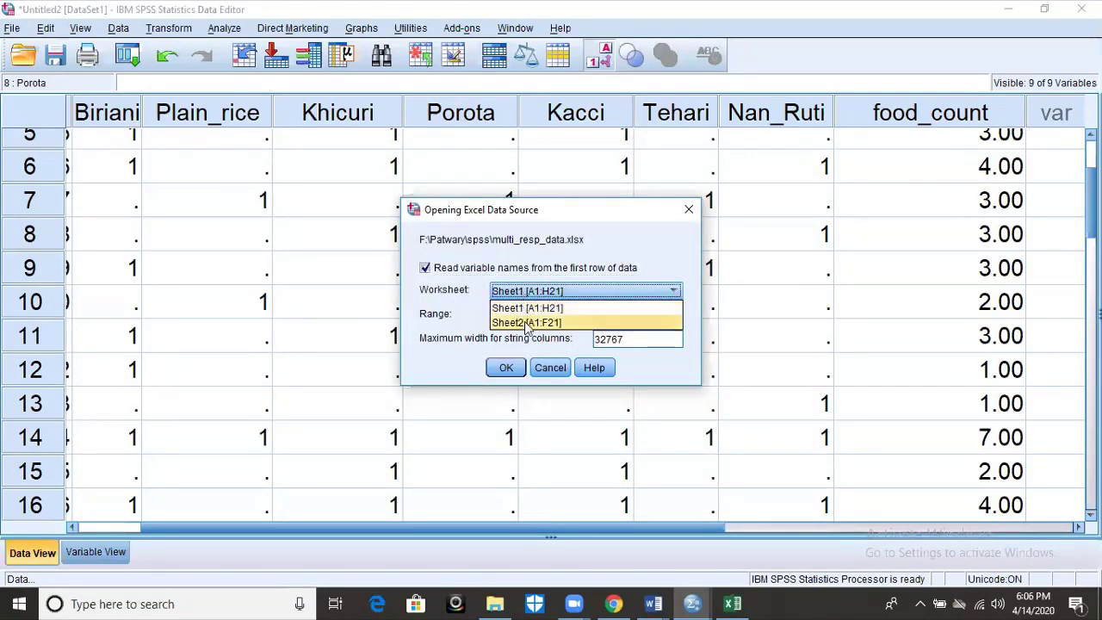
pyautogui.click(524, 323)
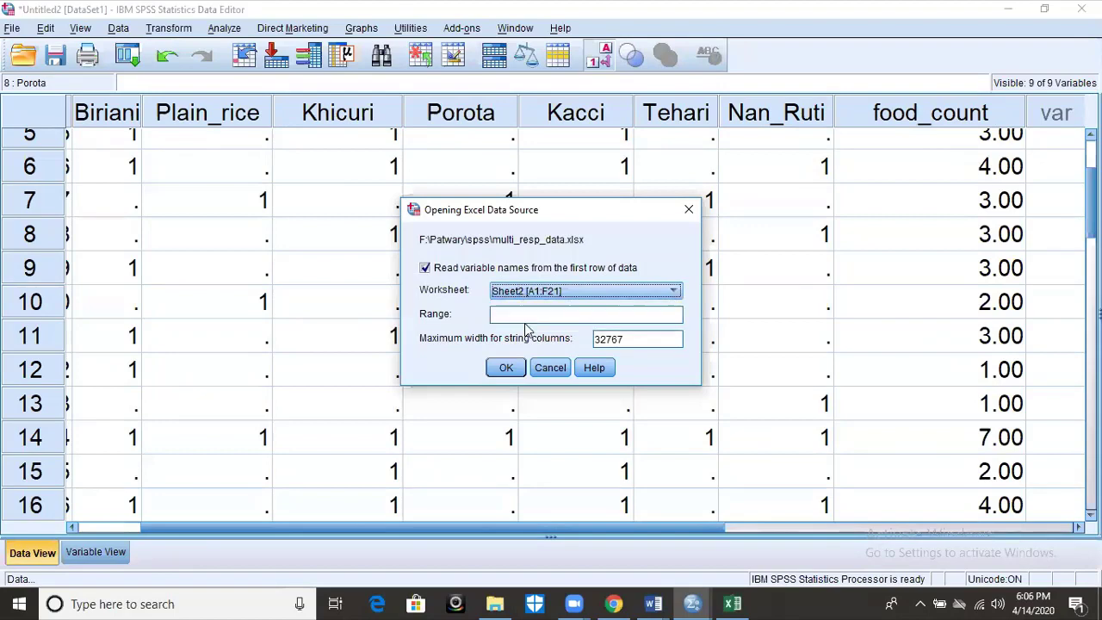
pyautogui.click(506, 367)
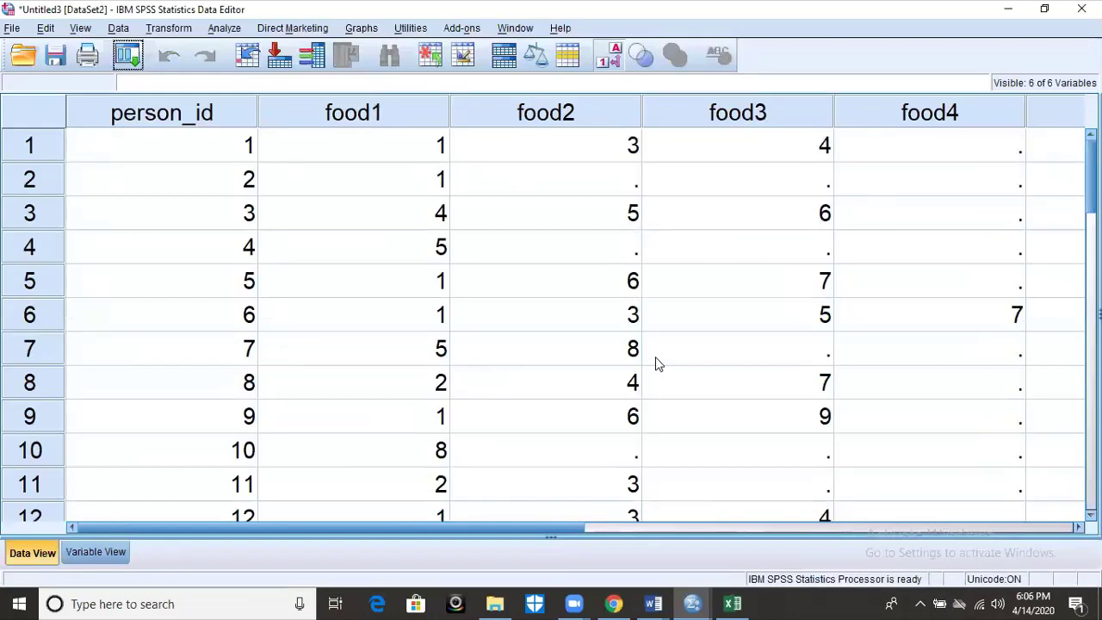
# Step: Preview the earlier one-column-per-food dataset, return to the food1 to food5 dataset and select its first food1 value
pyautogui.click(693, 602)
pyautogui.moveTo(678, 559)
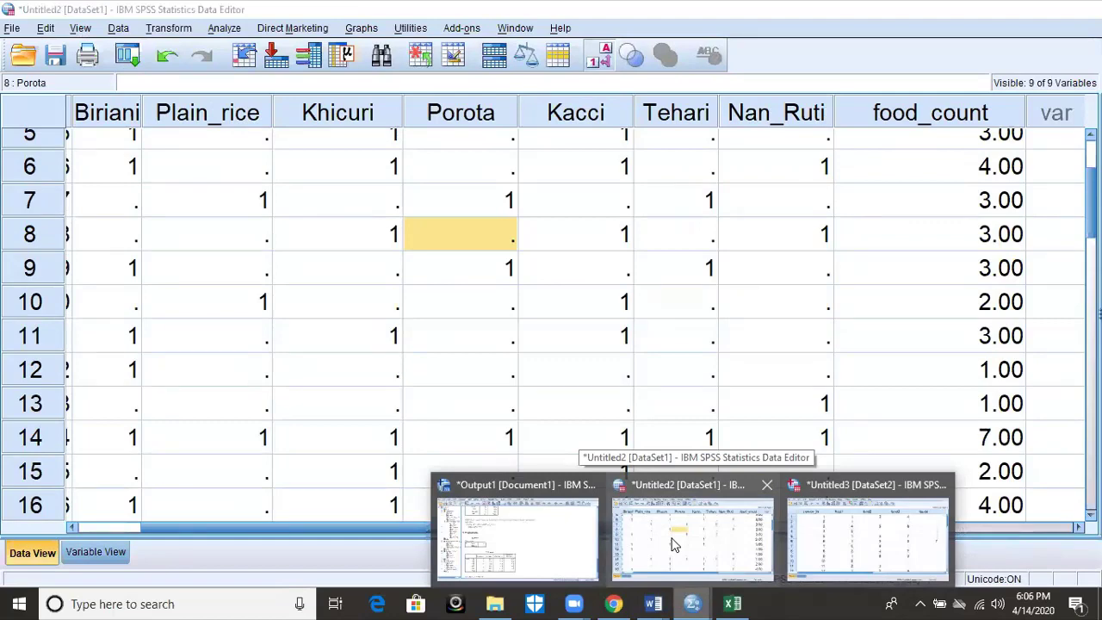
pyautogui.click(837, 517)
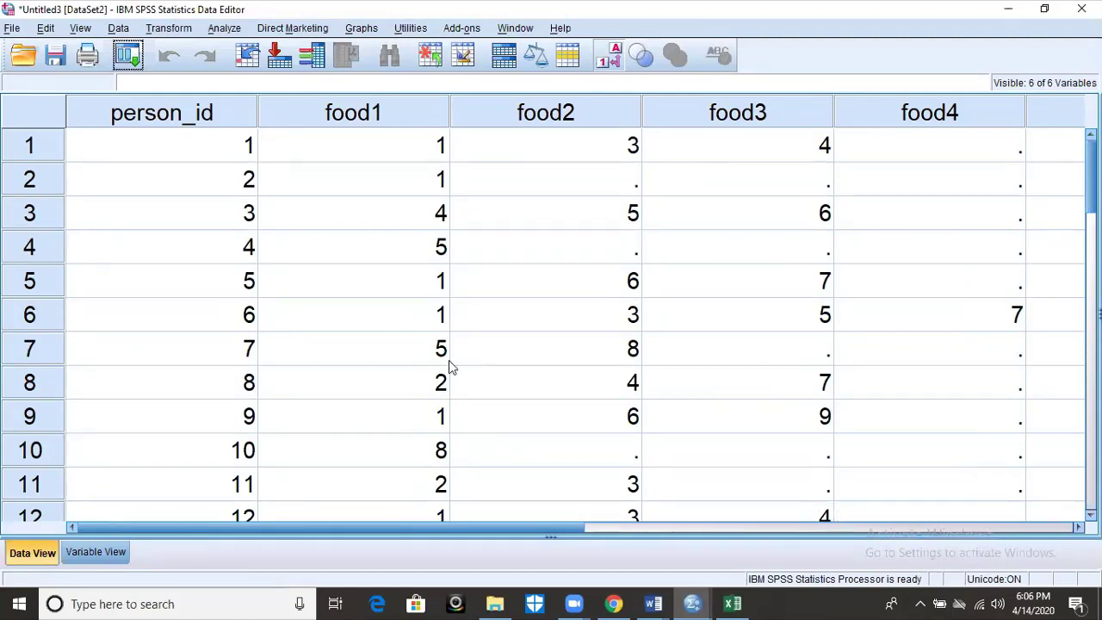
pyautogui.click(374, 161)
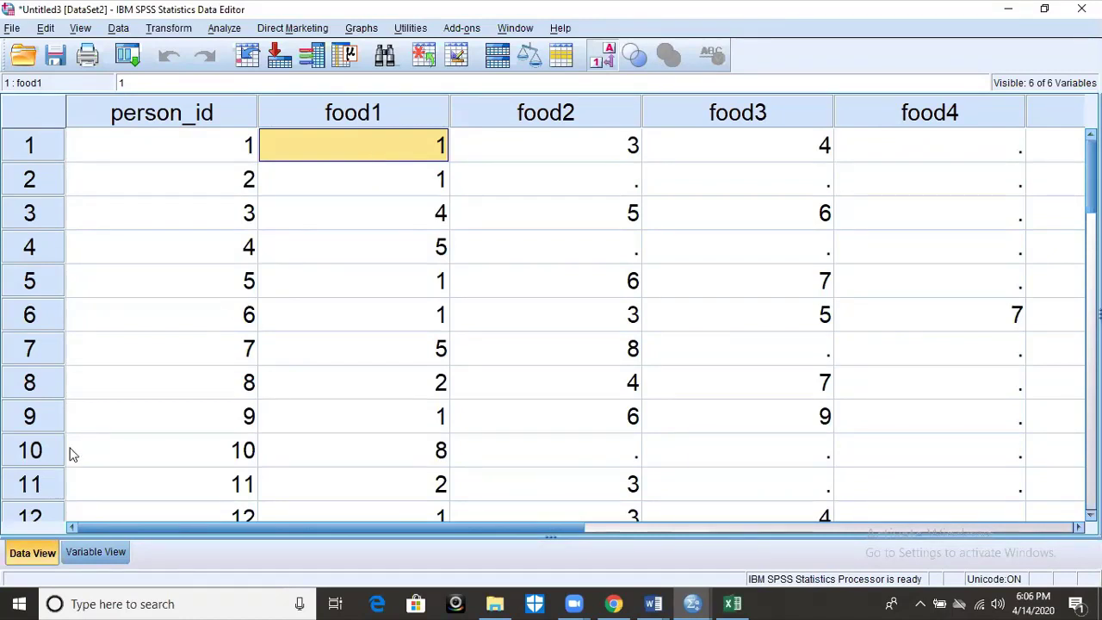
# Step: Open the value labels of the food1 variable and add the label Biriani for value 1
pyautogui.click(96, 555)
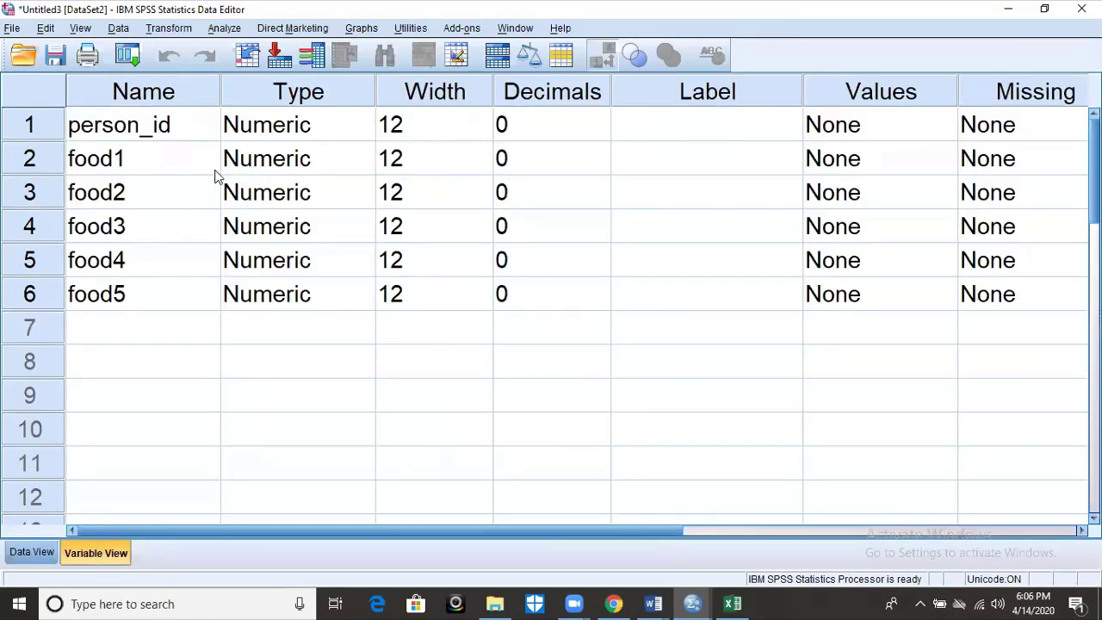
pyautogui.click(899, 158)
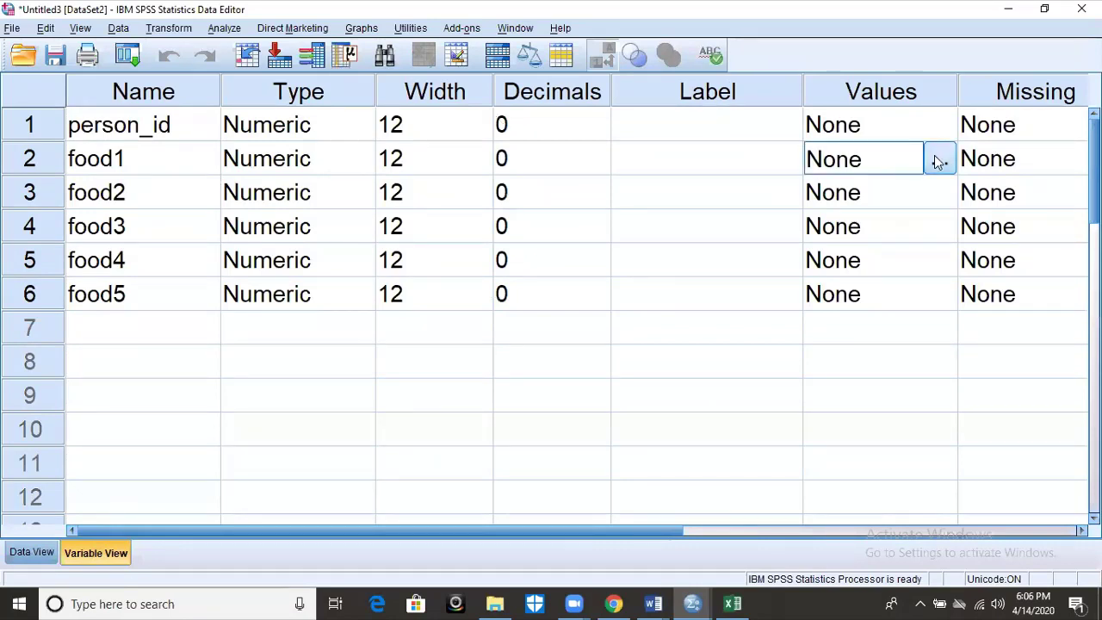
pyautogui.click(936, 158)
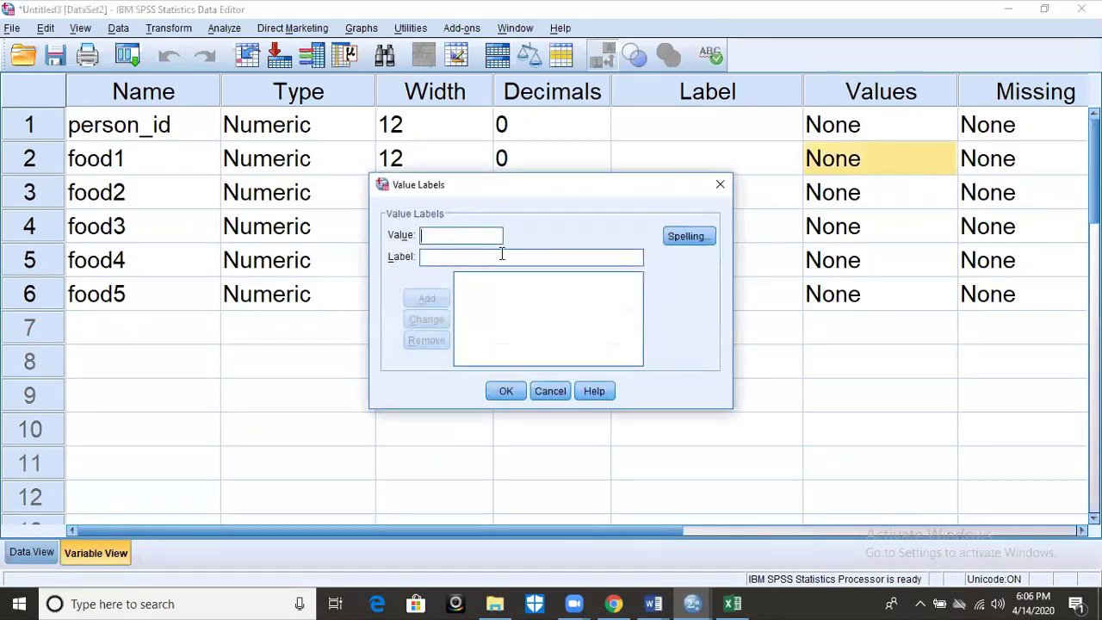
pyautogui.write('1')
pyautogui.click(487, 256)
pyautogui.write('Biriani')
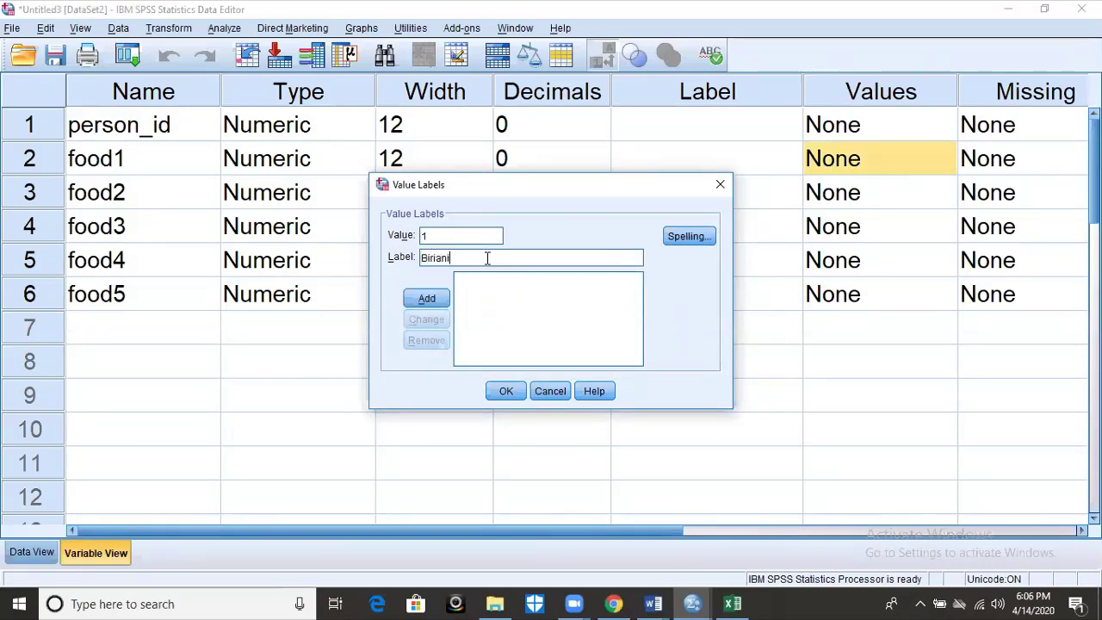
pyautogui.click(420, 294)
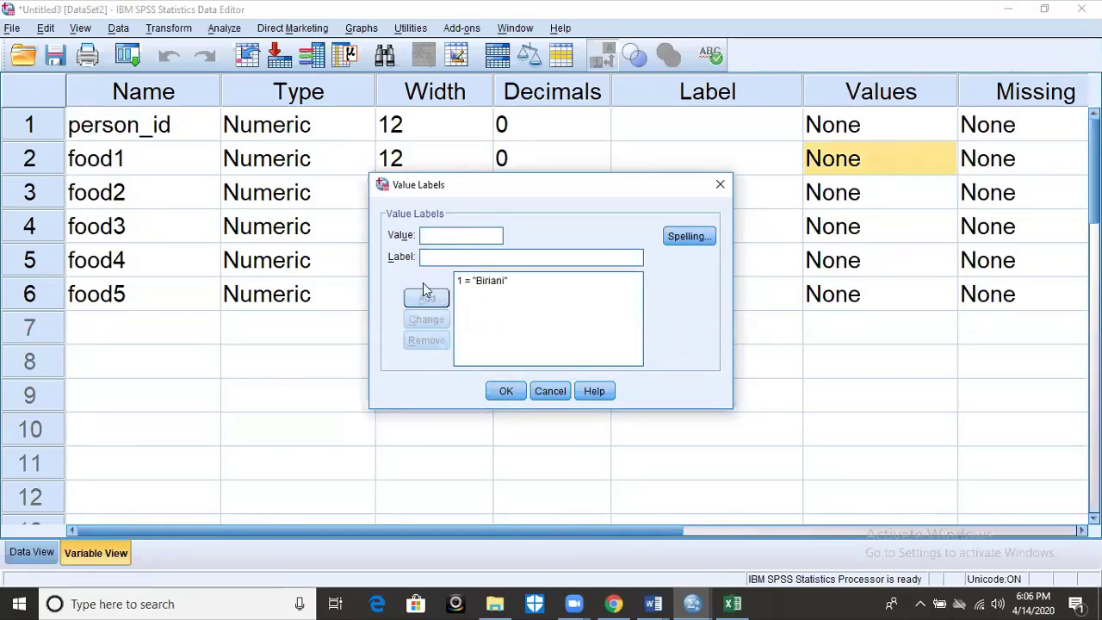
# Step: Add the label Chicuri for value 2 of food1
pyautogui.write('2')
pyautogui.click(437, 257)
pyautogui.write('Ch')
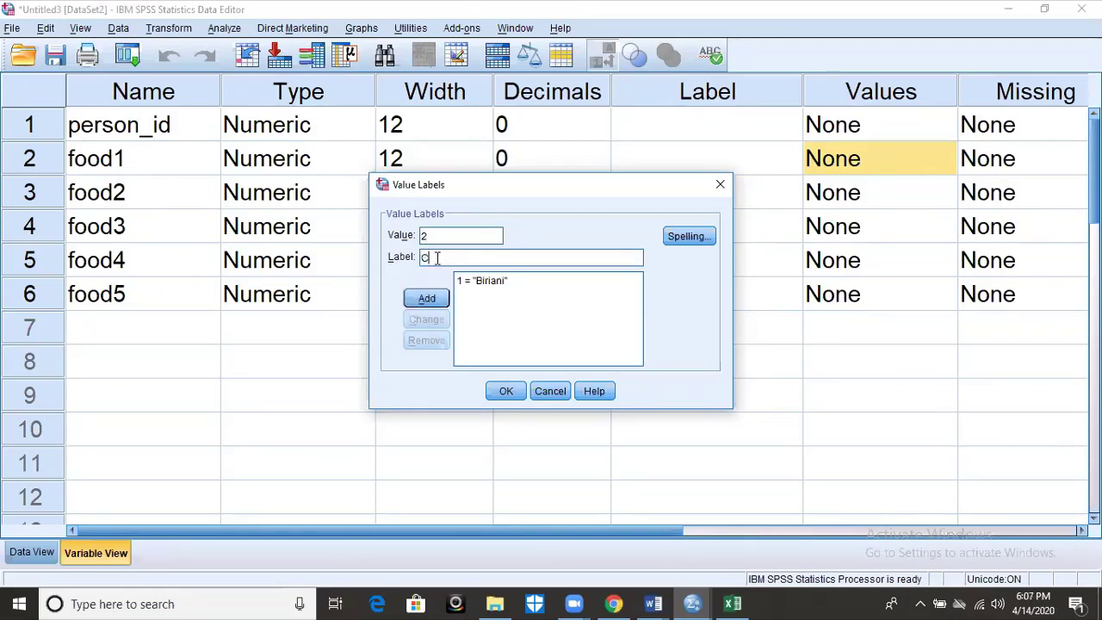
pyautogui.write('icuri')
pyautogui.click(433, 298)
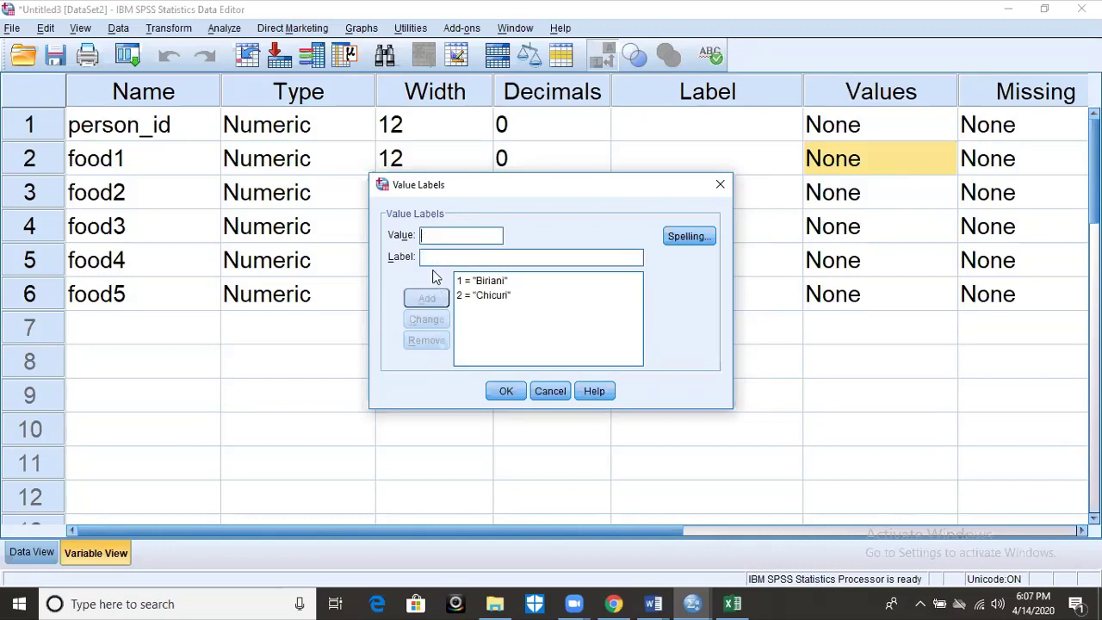
# Step: Add the label Plain Rice for value 3 of food1
pyautogui.write('3')
pyautogui.click(428, 258)
pyautogui.write('Plain ')
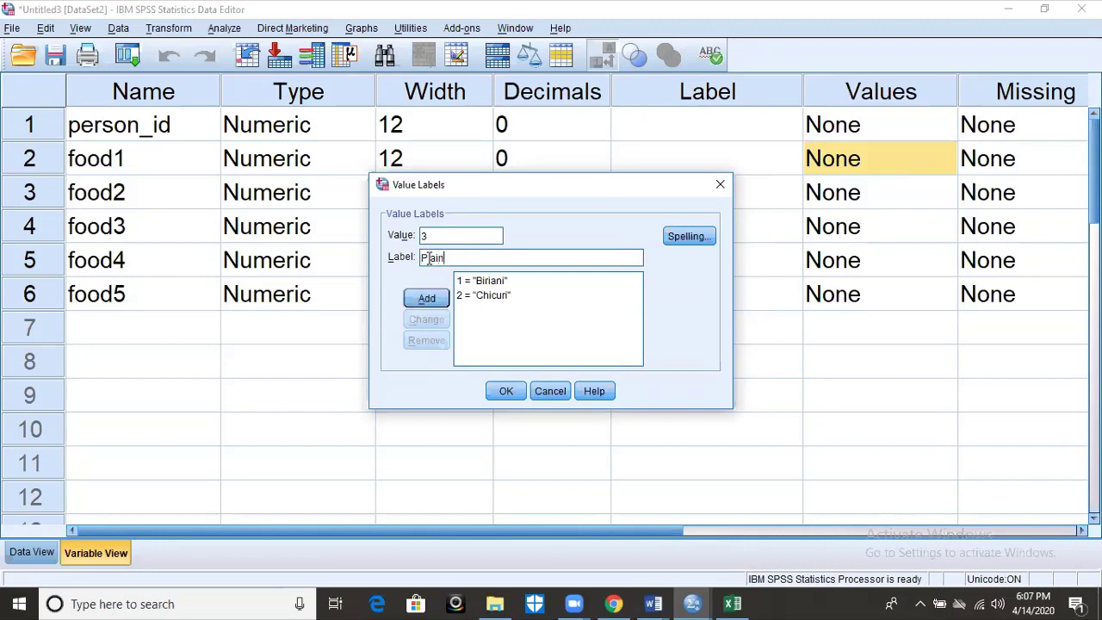
pyautogui.write('Ri ce')
pyautogui.click(460, 257)
pyautogui.press('BackSpace')
pyautogui.click(427, 299)
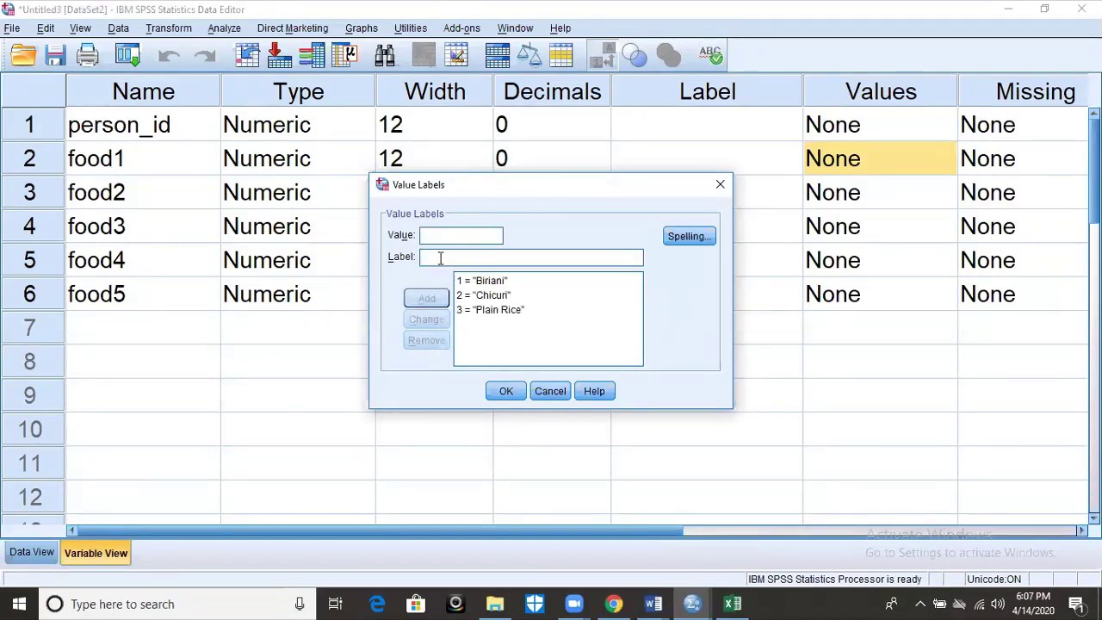
# Step: Add the label Tehari for value 4 of food1
pyautogui.write('4')
pyautogui.write('T')
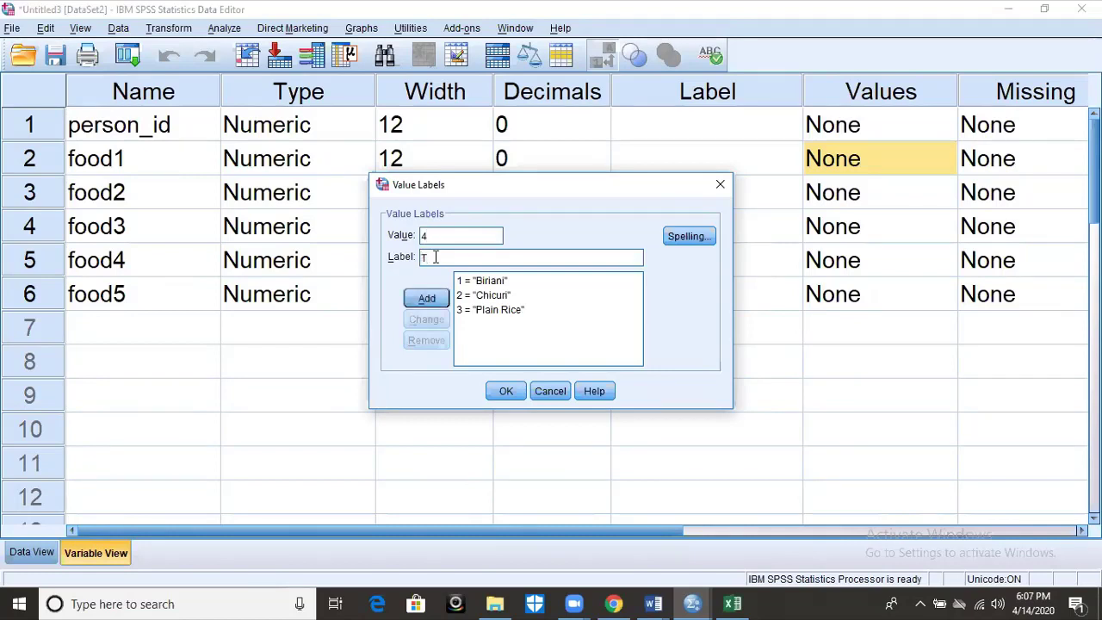
pyautogui.write('ehari')
pyautogui.press('Return')
# Step: Add the label Porota for value 5 of food1
pyautogui.write('5')
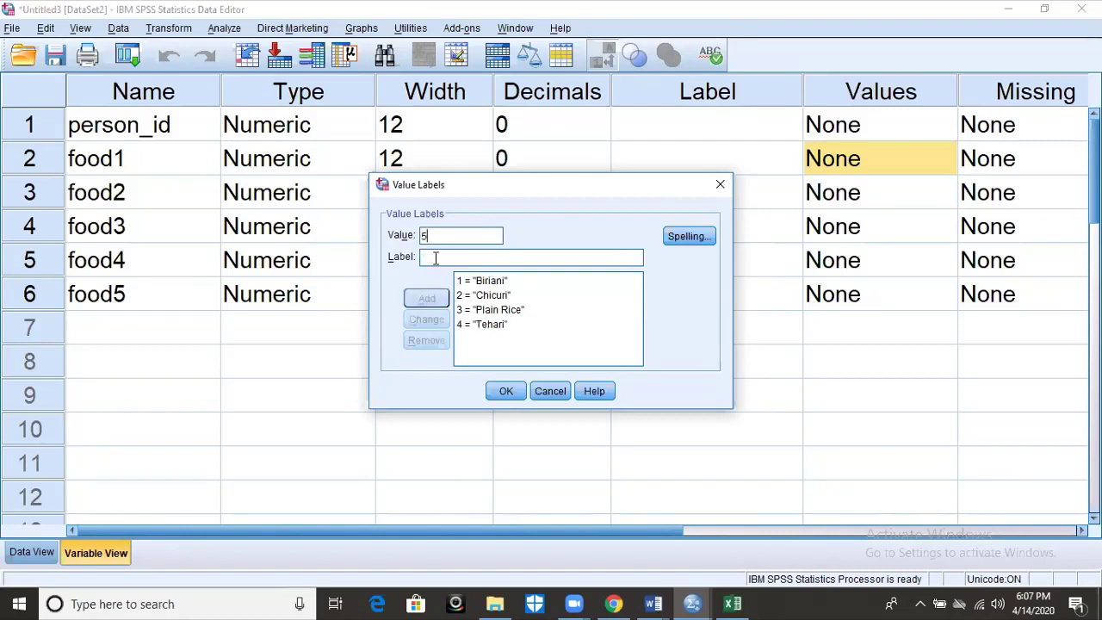
pyautogui.click(432, 257)
pyautogui.write('Po')
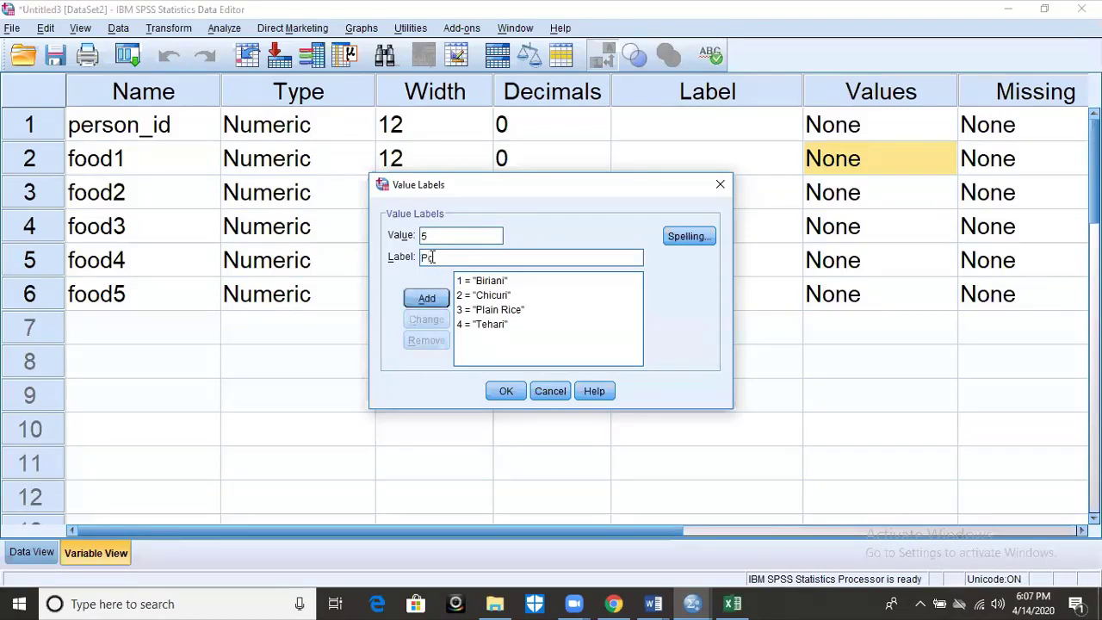
pyautogui.write('rota')
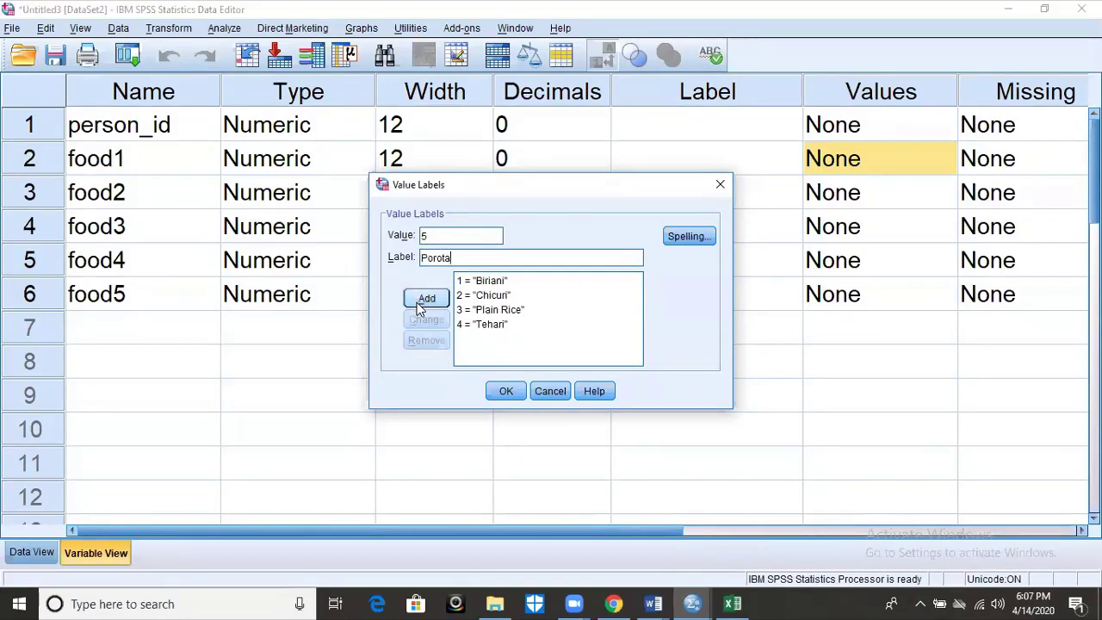
pyautogui.click(417, 302)
# Step: Add the label Kacci for value 6 of food1
pyautogui.click(446, 234)
pyautogui.write('6')
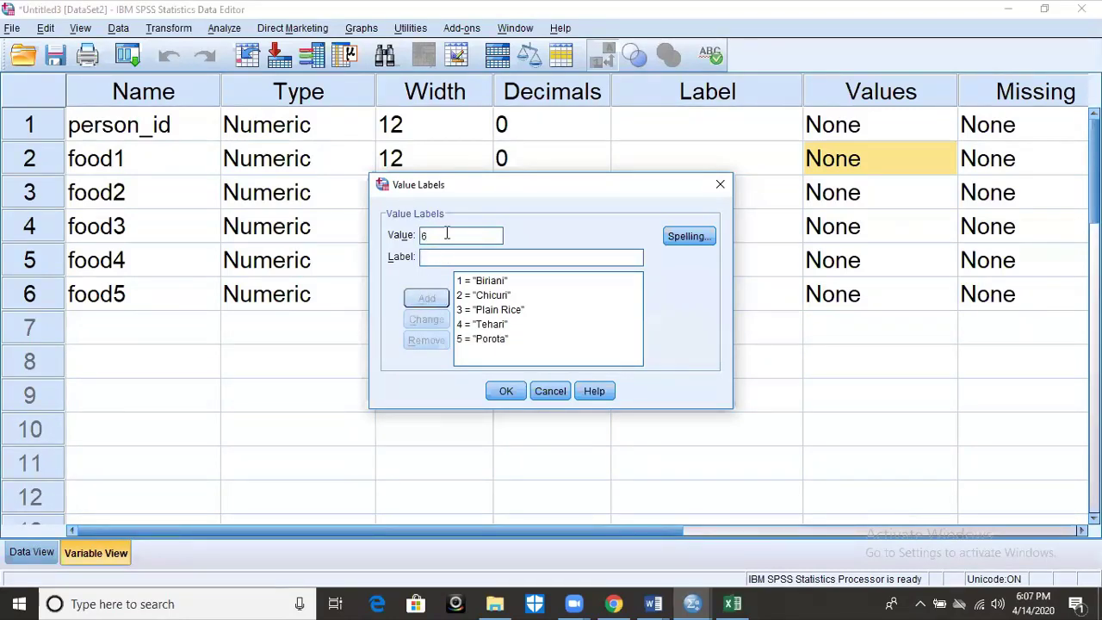
pyautogui.click(426, 257)
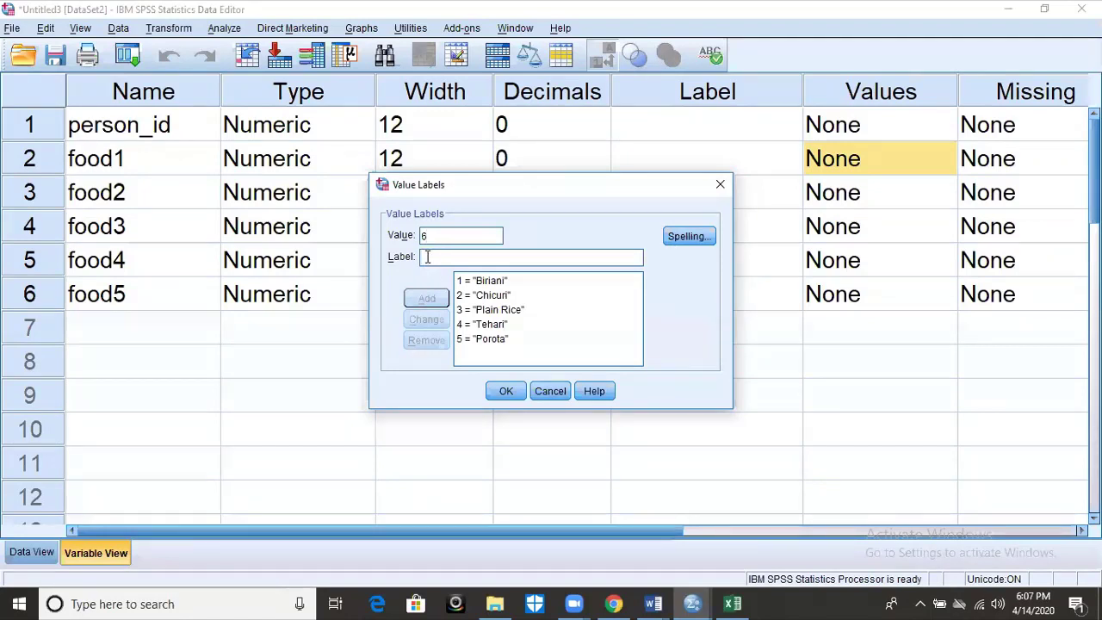
pyautogui.write('k')
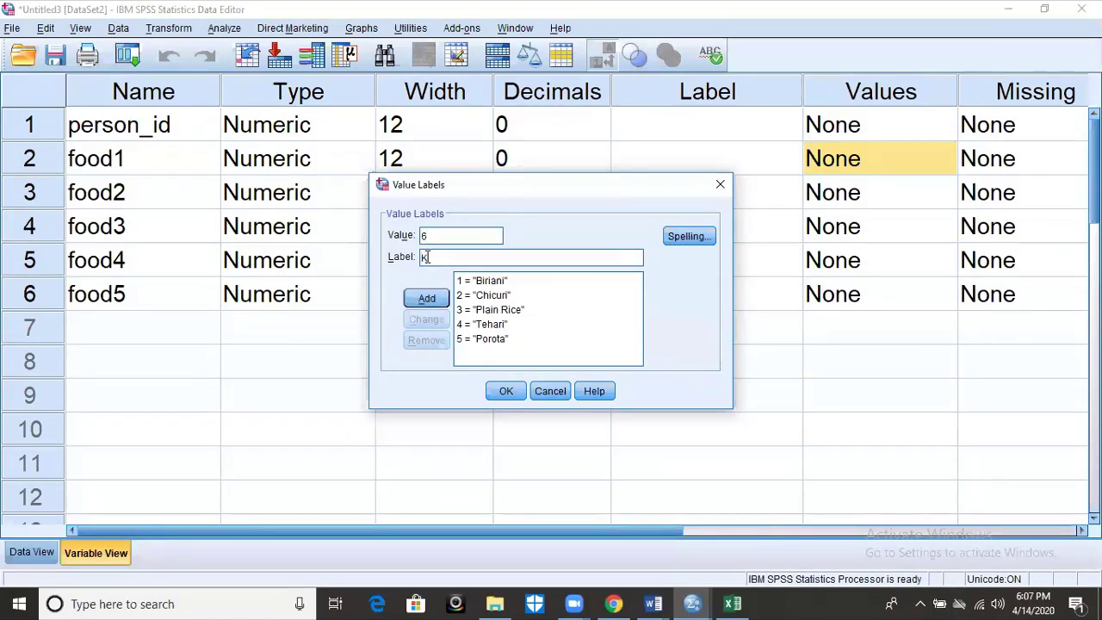
pyautogui.write('acci')
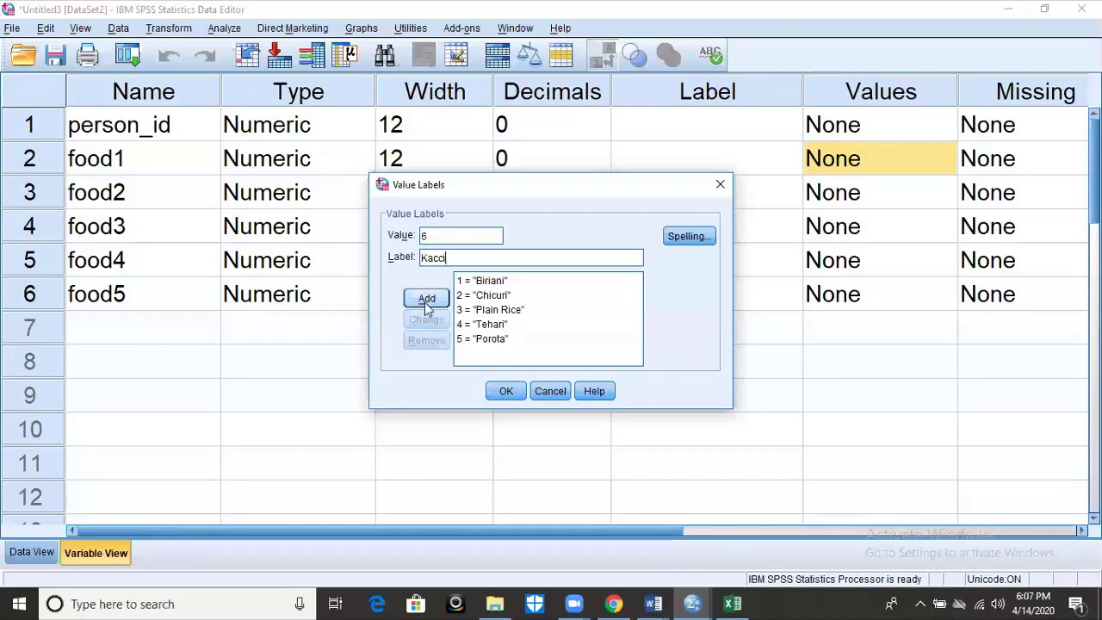
pyautogui.click(427, 299)
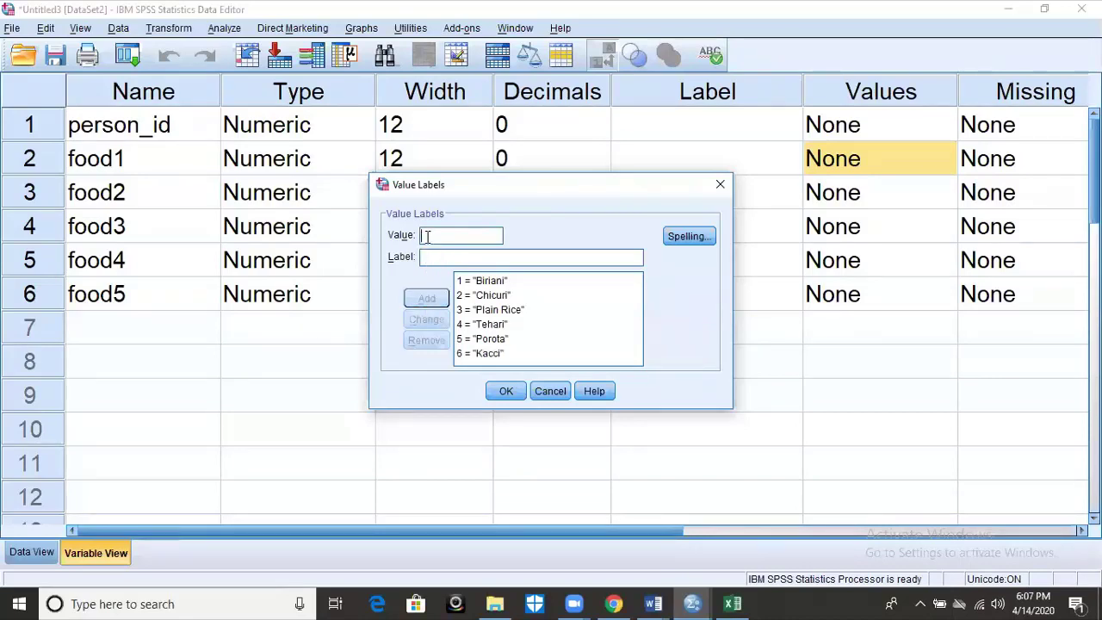
# Step: Add the food1 value labels Grill for value 7 and Nan for value 8
pyautogui.write('7Chill')
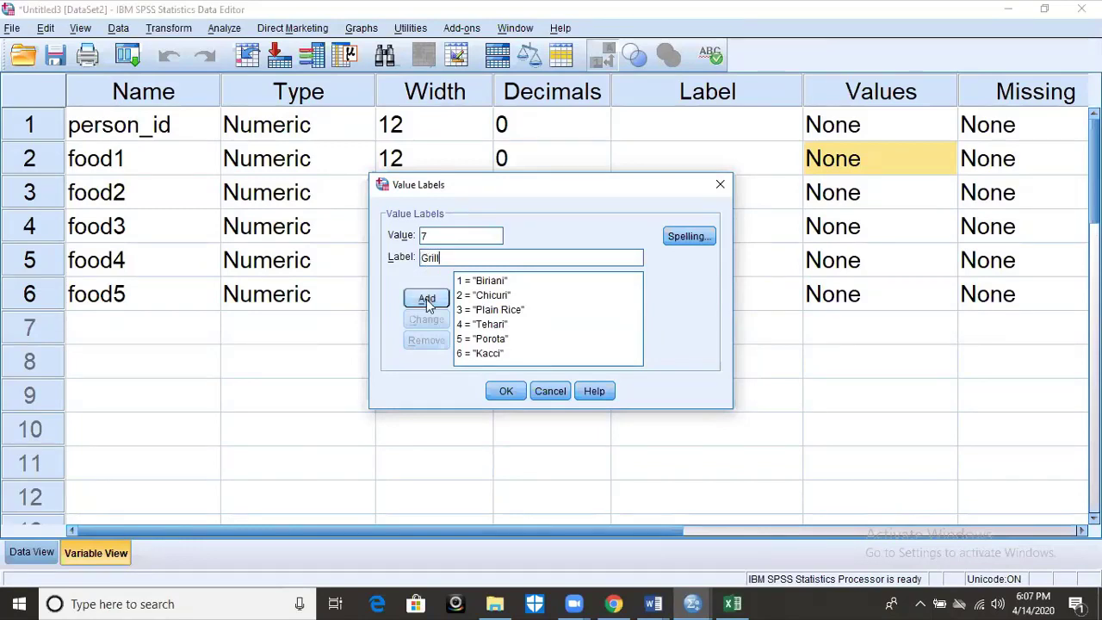
pyautogui.click(426, 299)
pyautogui.write('8')
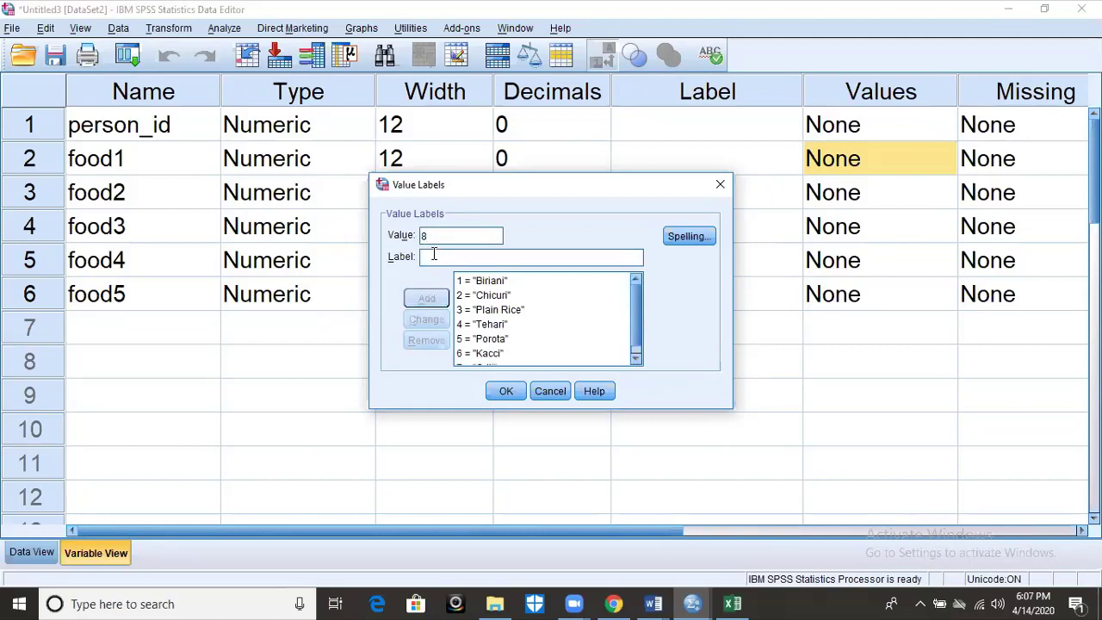
pyautogui.click(428, 255)
pyautogui.write('Nan')
pyautogui.click(427, 296)
# Step: Add the label Panta for value 9 of food1 and apply the complete set of value labels
pyautogui.write('9')
pyautogui.write('Pasta')
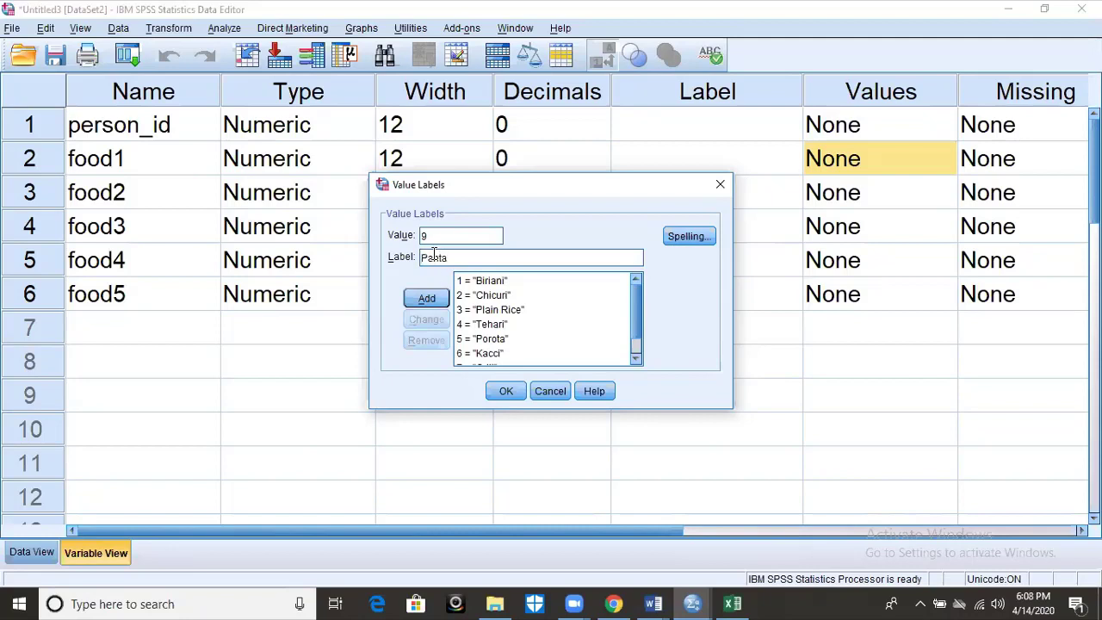
pyautogui.click(422, 299)
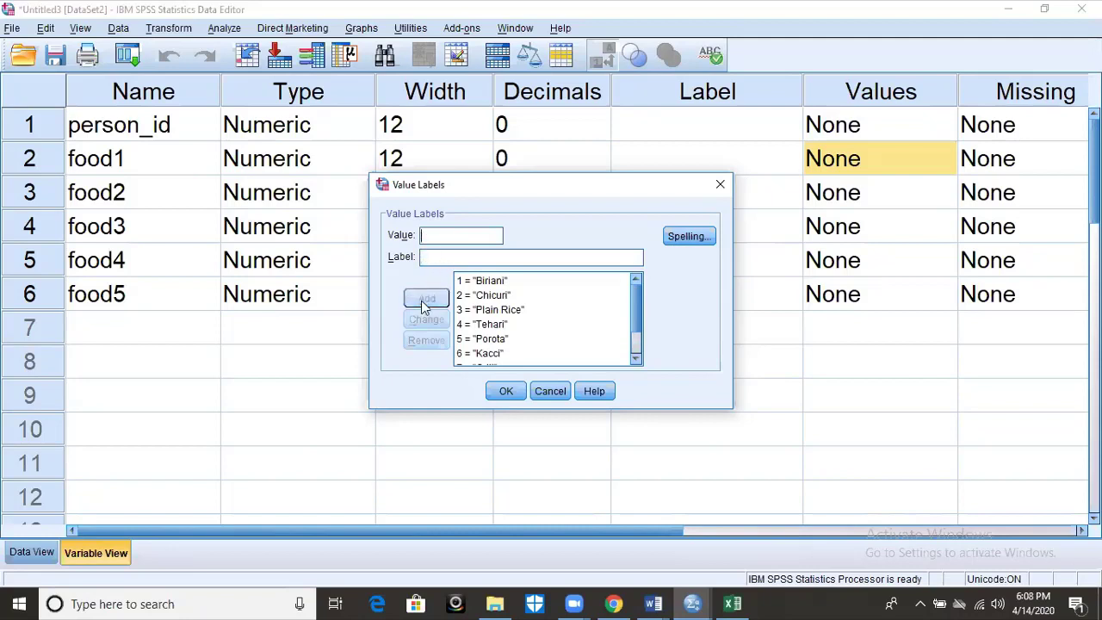
pyautogui.click(499, 392)
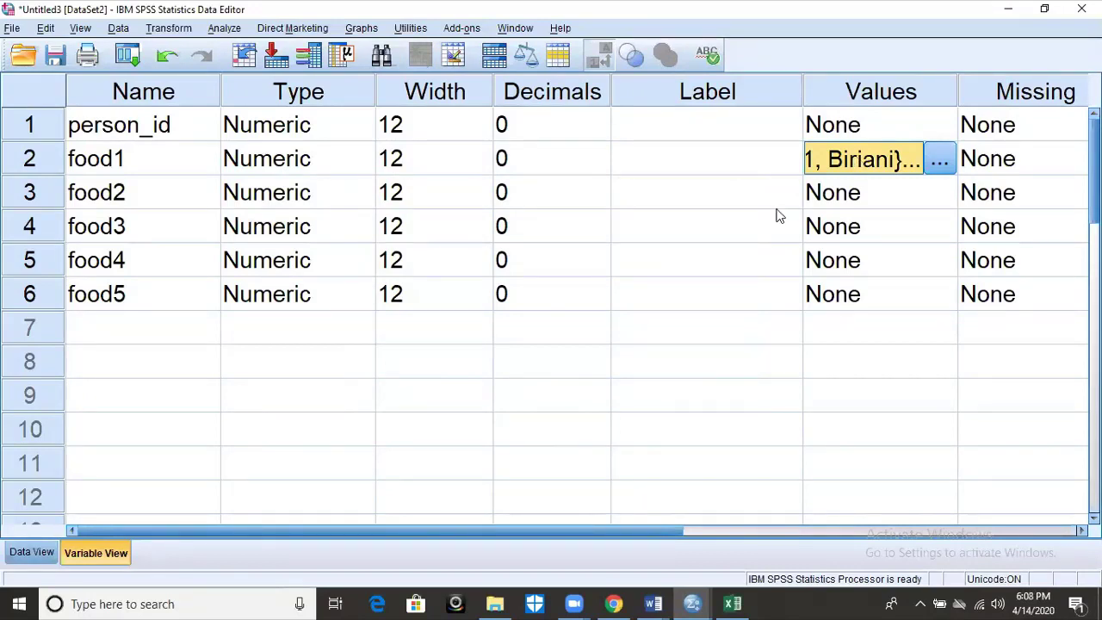
# Step: Check the food1 responses in the data grid, switching the value label display off and back on
pyautogui.click(31, 553)
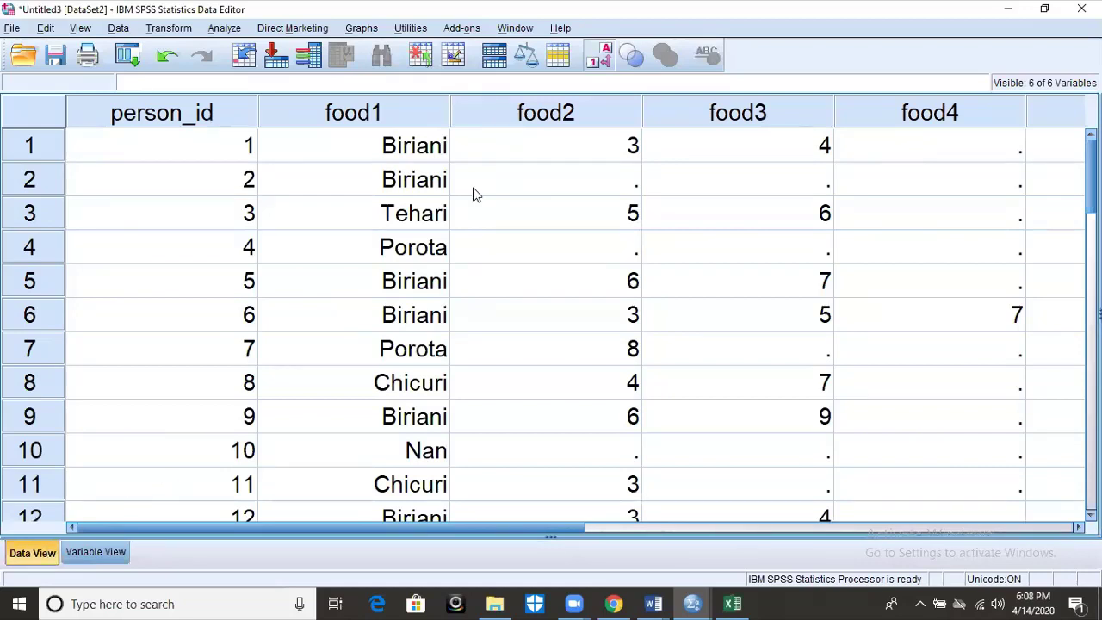
pyautogui.click(606, 62)
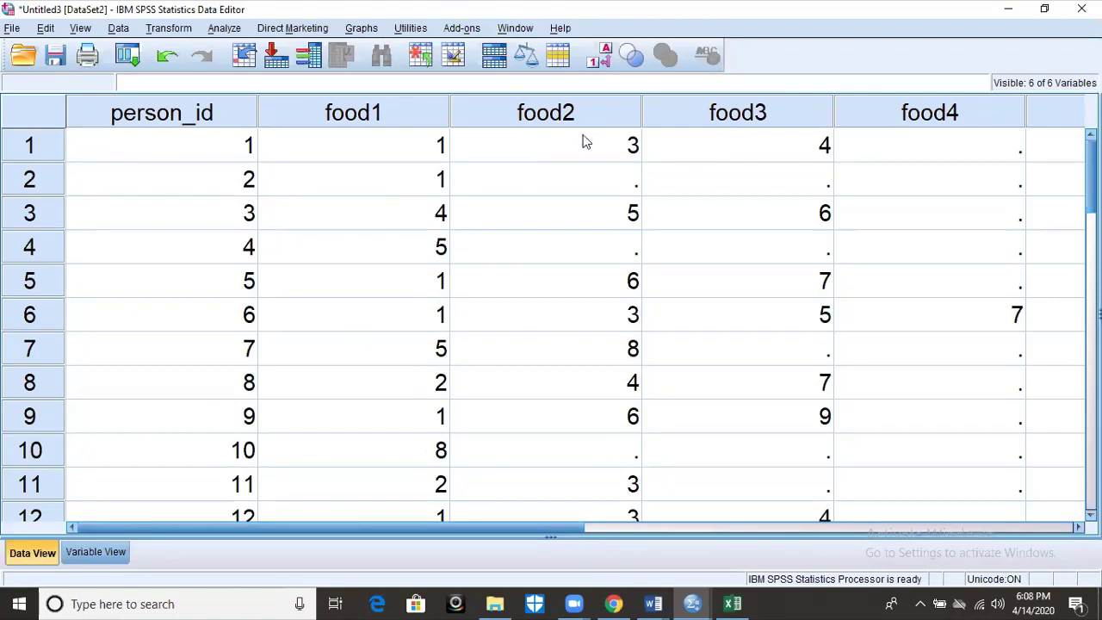
pyautogui.click(595, 67)
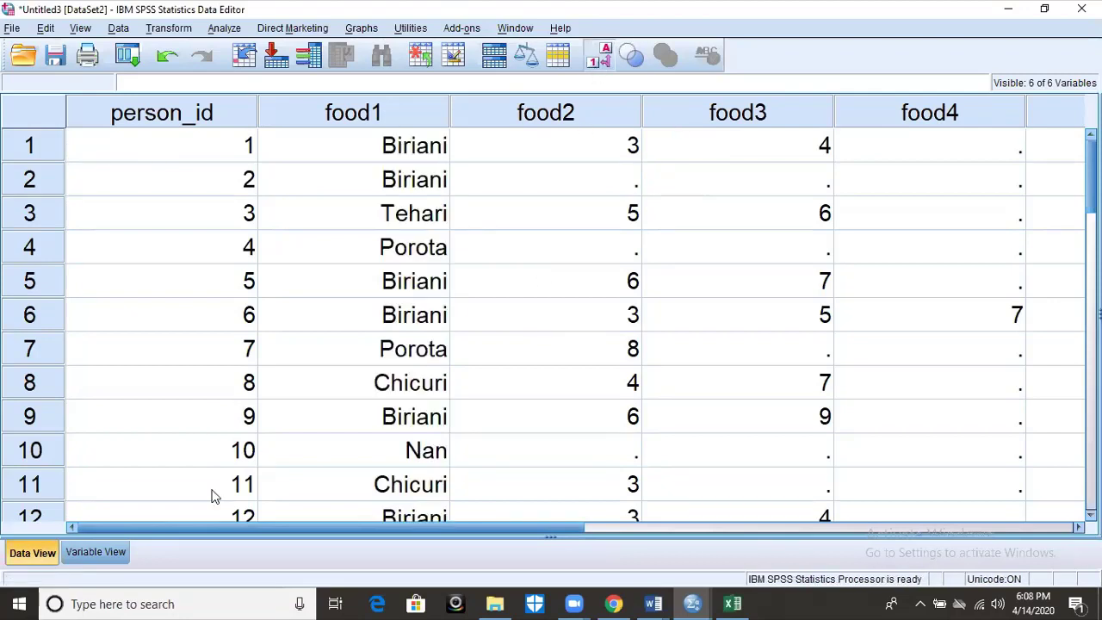
# Step: Try pasting the copied food1 value labels entry into a new syntax file, and erase the pasted text
pyautogui.click(87, 553)
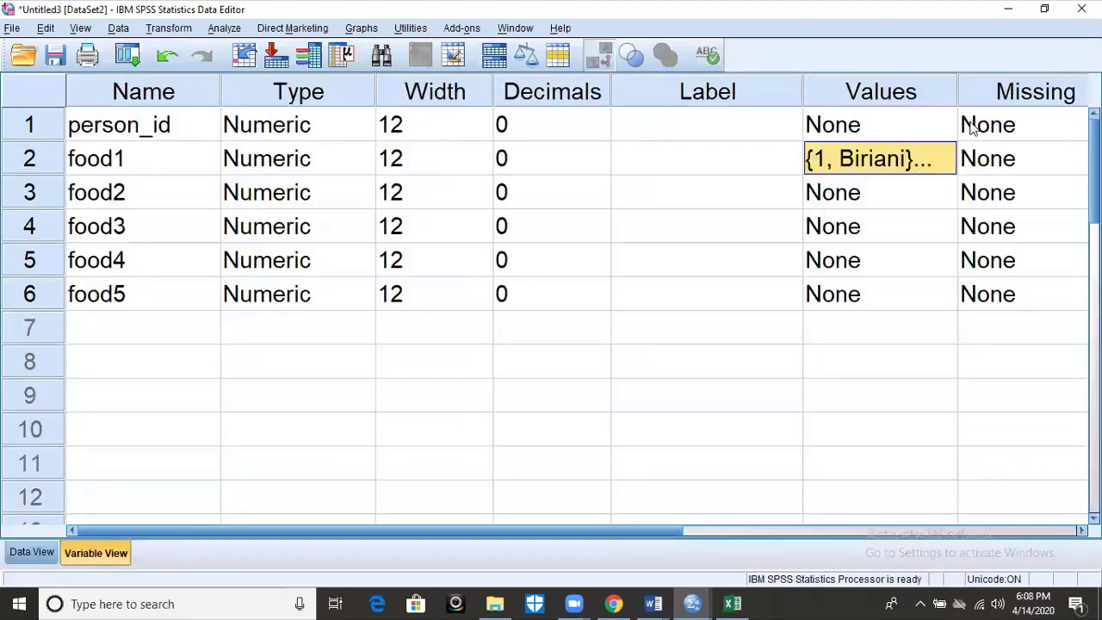
pyautogui.rightClick(861, 168)
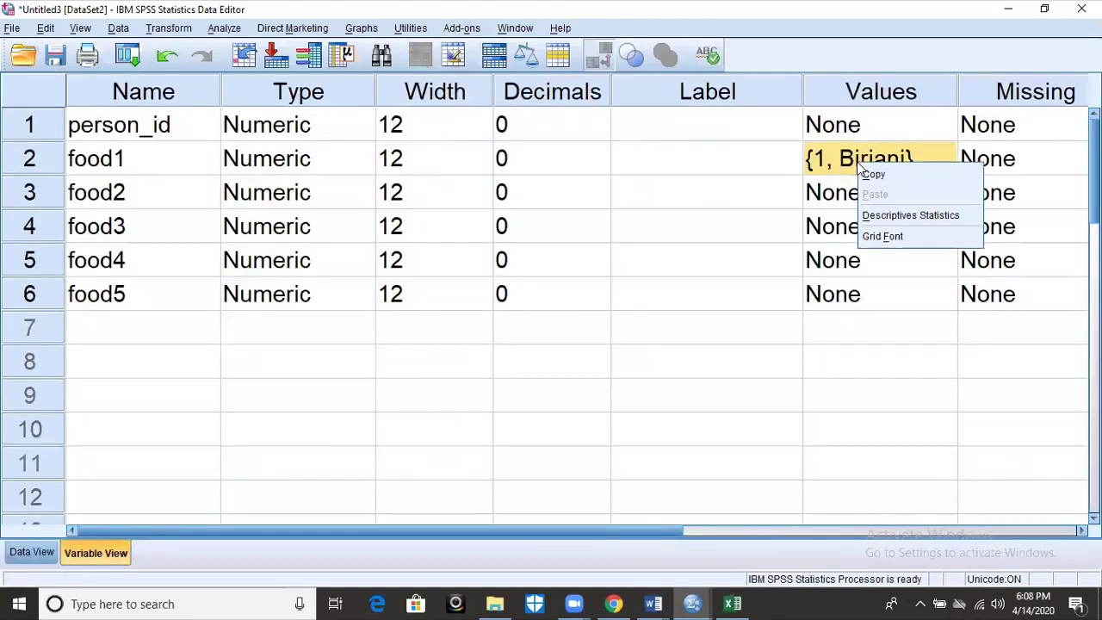
pyautogui.click(792, 271)
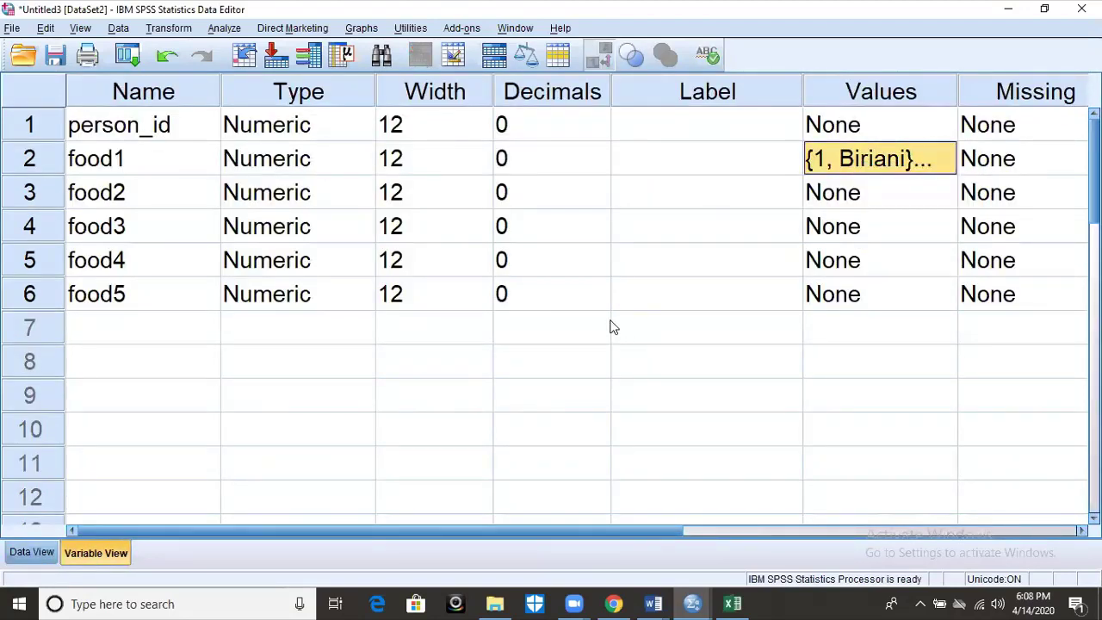
pyautogui.click(10, 30)
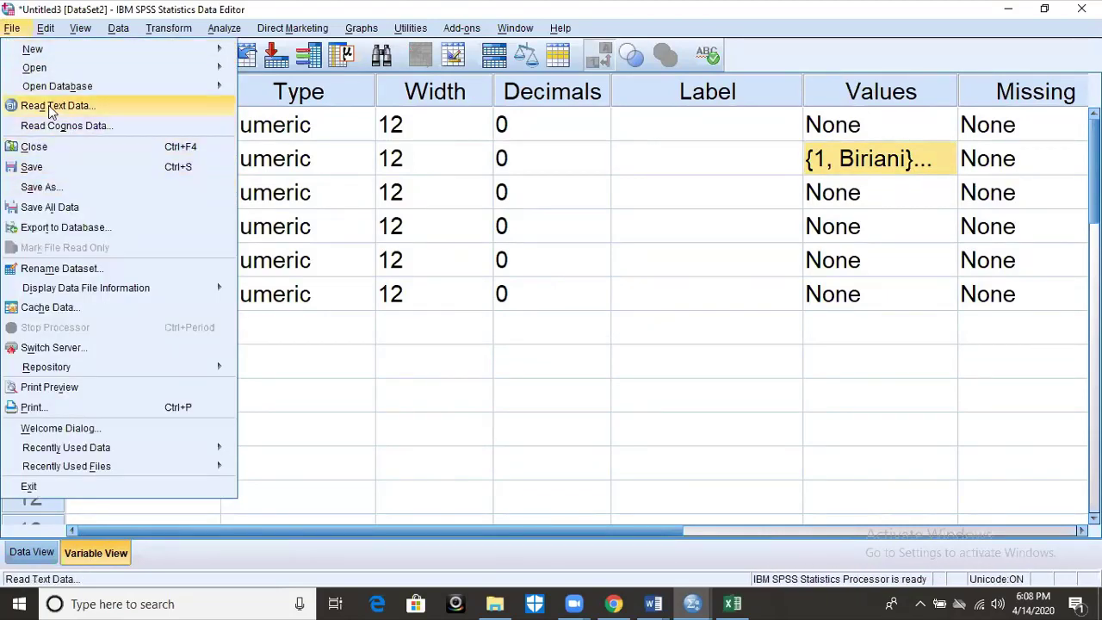
pyautogui.moveTo(52, 49)
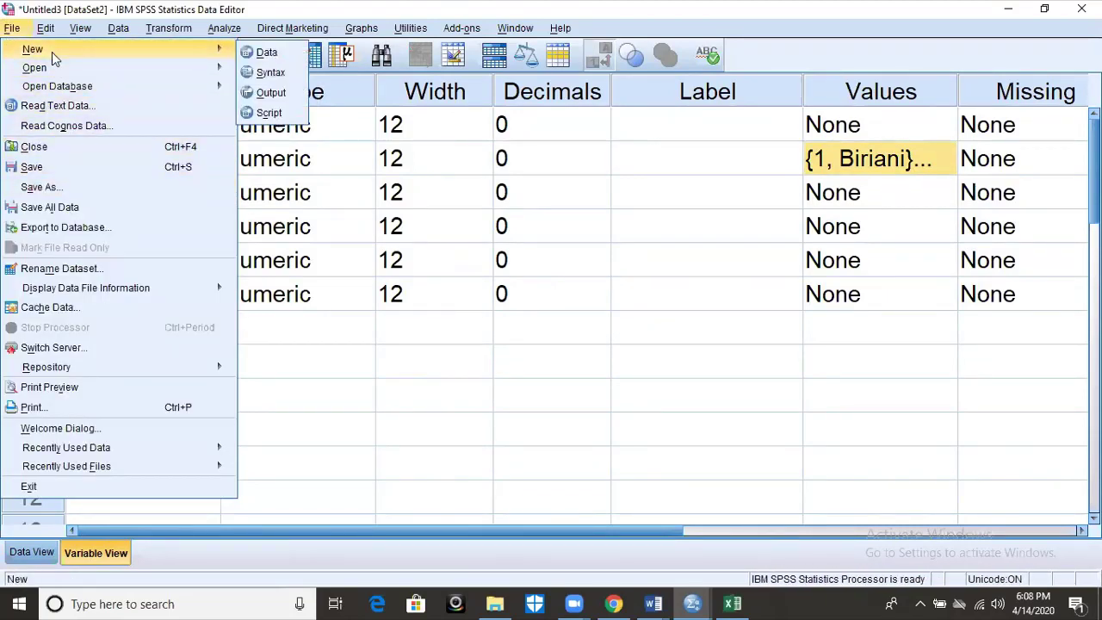
pyautogui.click(269, 75)
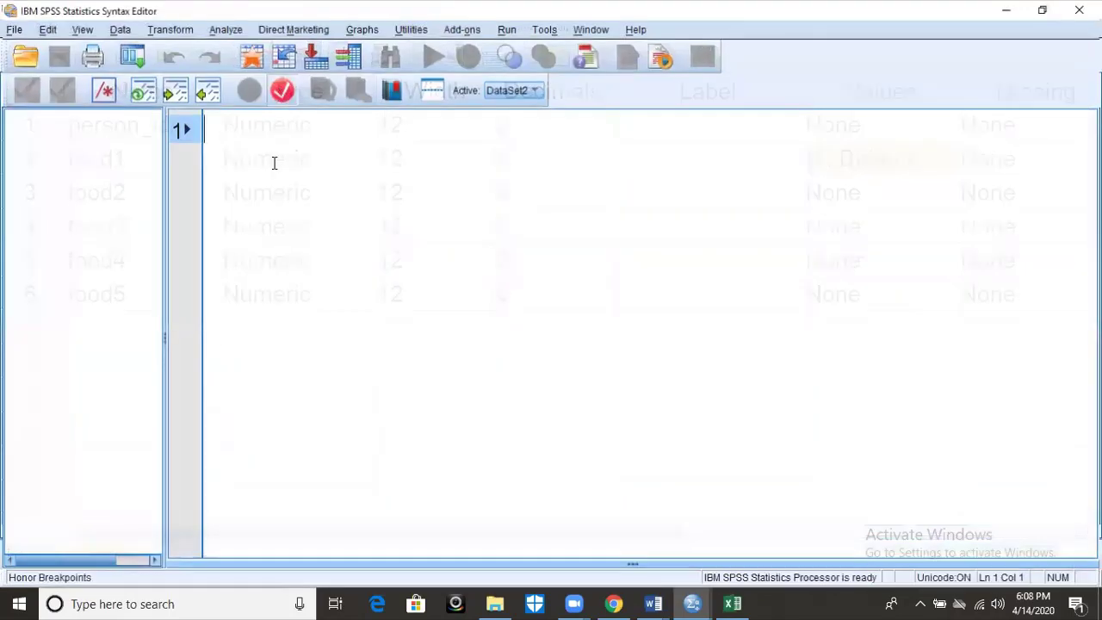
pyautogui.write('{1, Biriani}...')
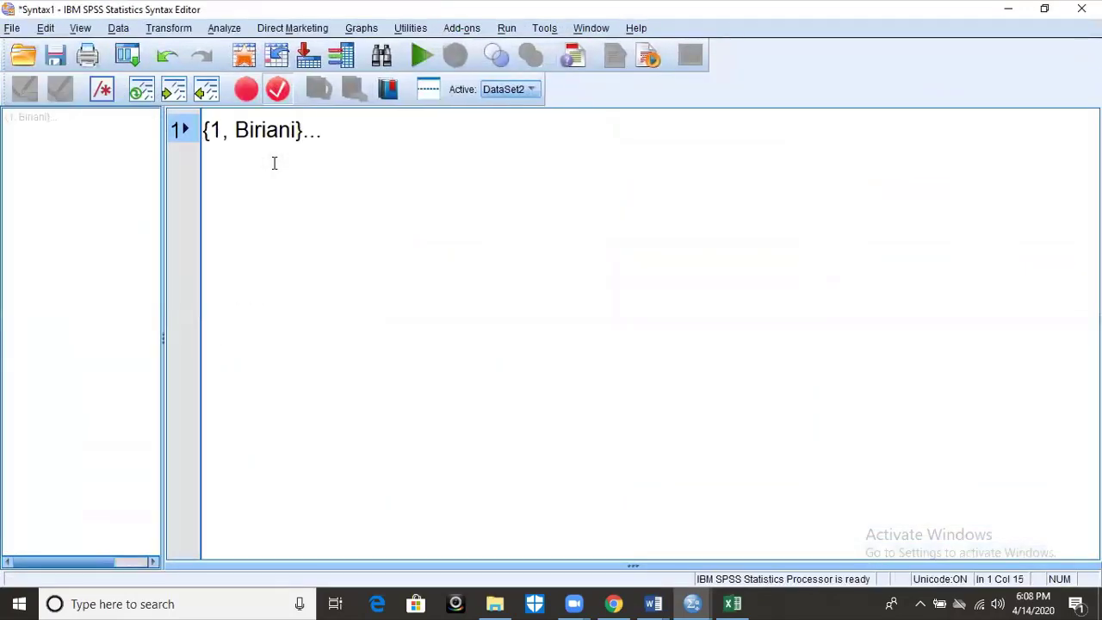
pyautogui.press('BackSpace')
pyautogui.press('BackSpace')
pyautogui.press('BackSpace')
pyautogui.press('BackSpace')
pyautogui.press('BackSpace')
pyautogui.press('BackSpace')
pyautogui.press('BackSpace')
pyautogui.press('BackSpace')
pyautogui.press('BackSpace')
pyautogui.press('BackSpace')
pyautogui.press('BackSpace')
pyautogui.press('BackSpace')
pyautogui.press('BackSpace')
pyautogui.press('BackSpace')
pyautogui.press('BackSpace')
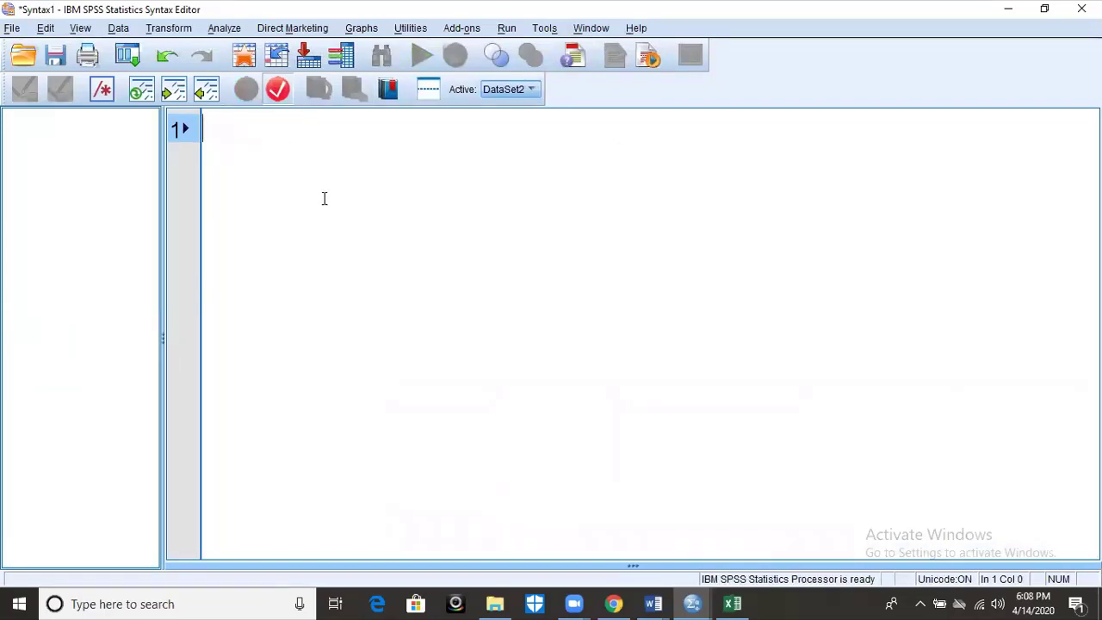
# Step: Switch to Notepad, try pasting the copied food1 value labels entry there, and erase the pasted text
pyautogui.click(142, 601)
pyautogui.write('not')
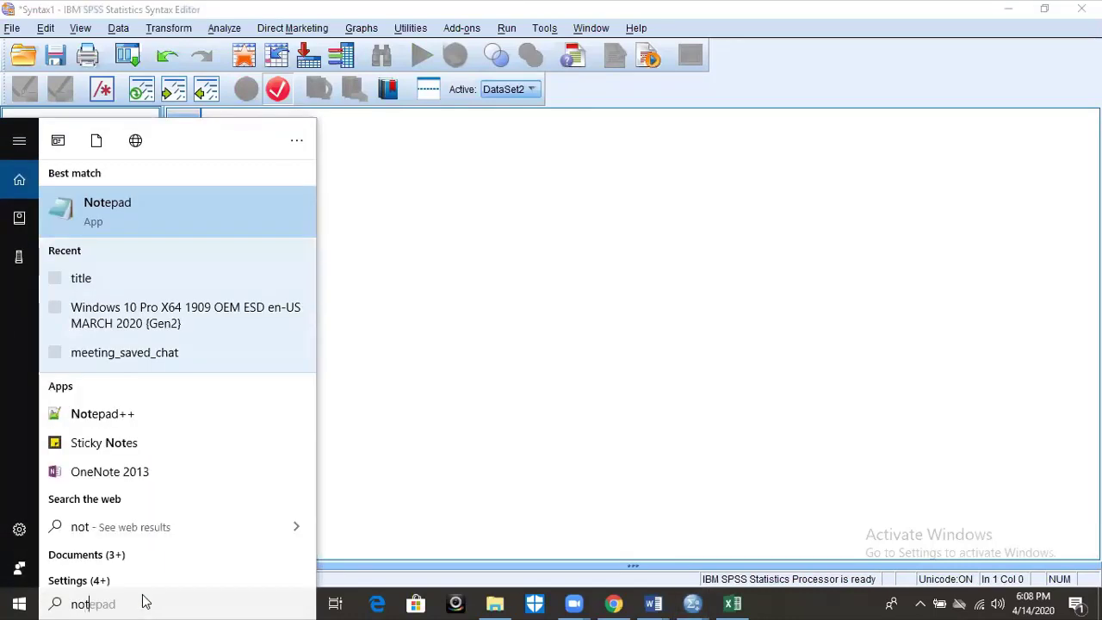
pyautogui.press('Return')
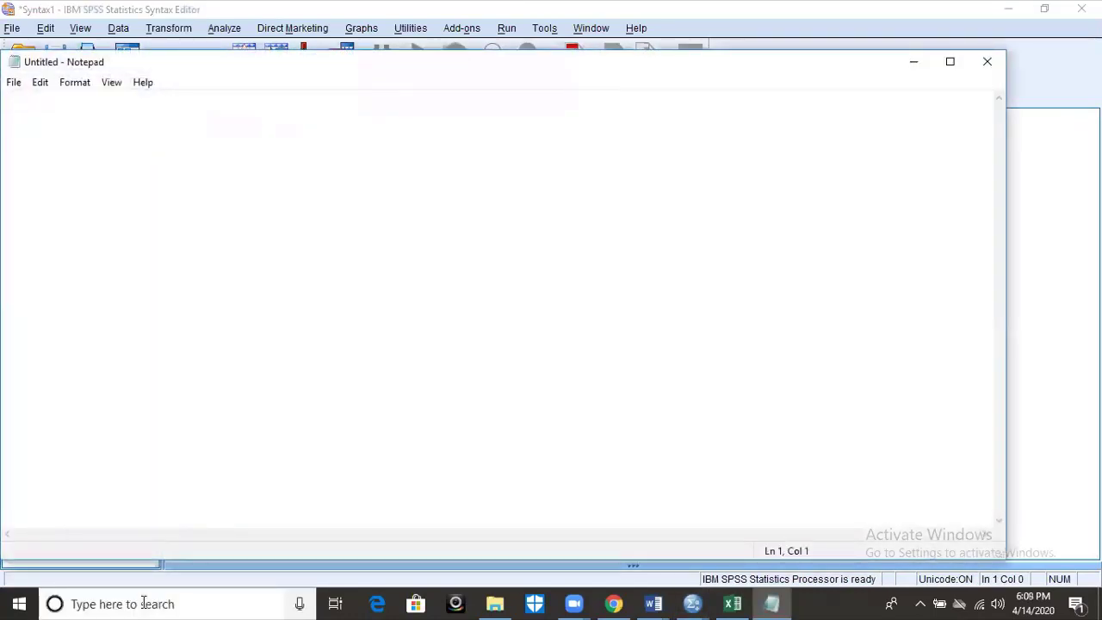
pyautogui.write('{1, Biriani}...')
pyautogui.press('BackSpace')
pyautogui.press('BackSpace')
pyautogui.press('BackSpace')
pyautogui.press('BackSpace')
pyautogui.press('BackSpace')
pyautogui.press('BackSpace')
pyautogui.press('BackSpace')
pyautogui.press('BackSpace')
pyautogui.press('BackSpace')
pyautogui.press('BackSpace')
pyautogui.press('BackSpace')
pyautogui.press('BackSpace')
pyautogui.press('BackSpace')
pyautogui.press('BackSpace')
pyautogui.press('BackSpace')
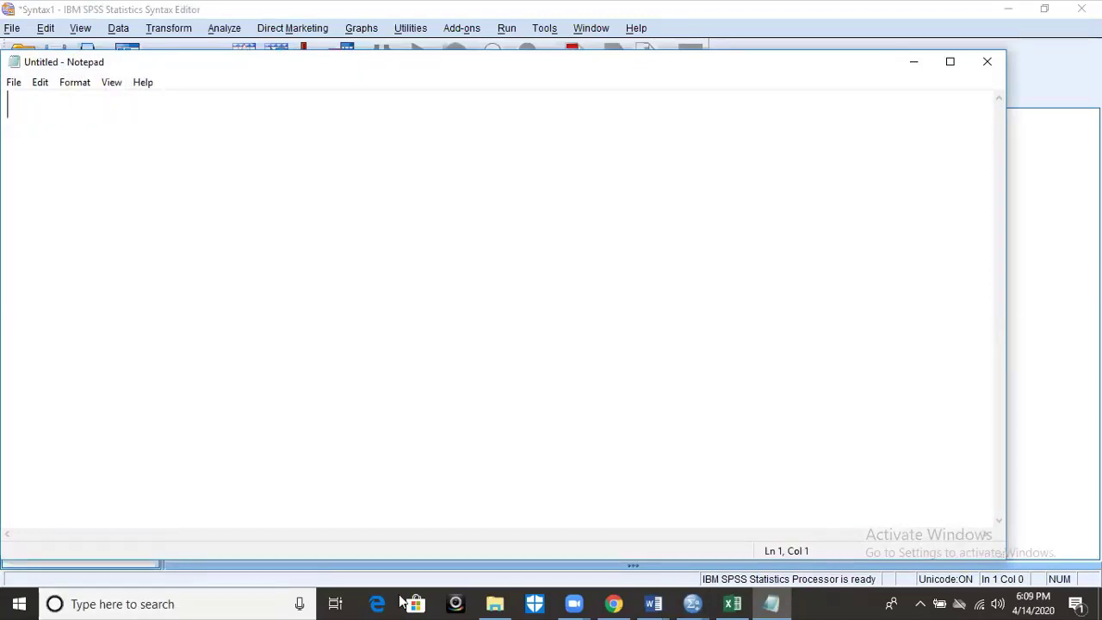
# Step: Switch back to the SPSS dataset Untitled3, copy the food1 value labels to food2 through food5, and check the labelled data
pyautogui.click(692, 603)
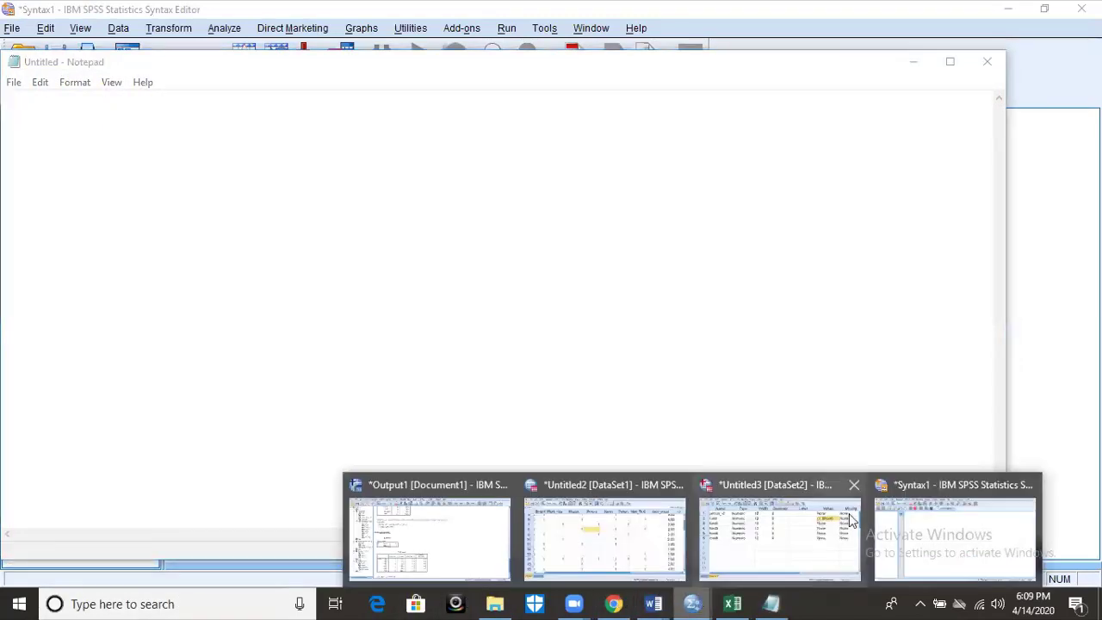
pyautogui.click(820, 528)
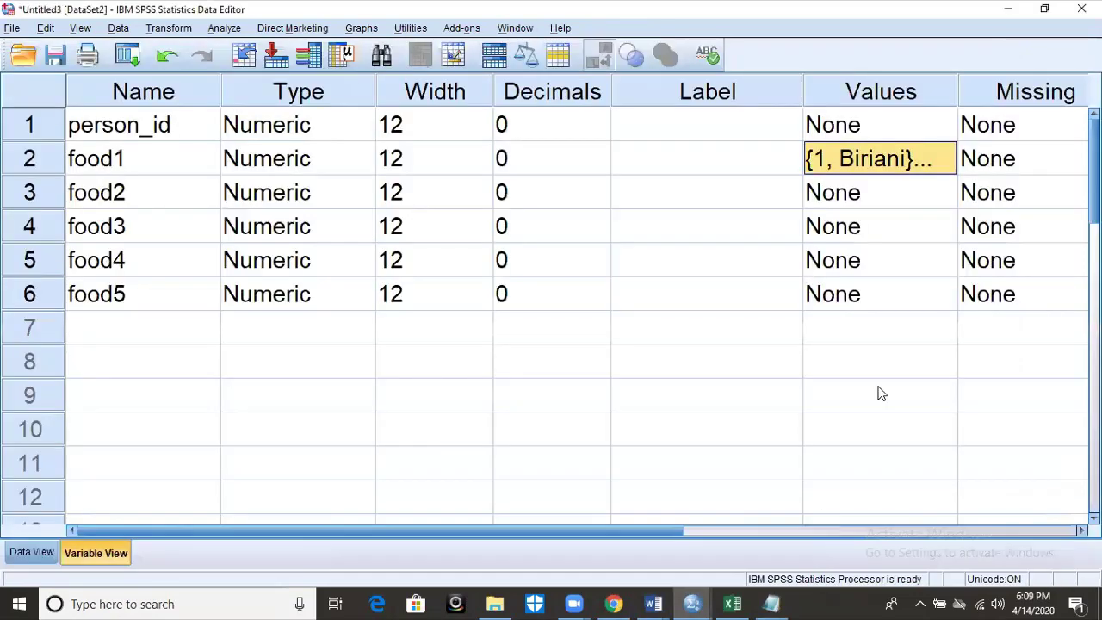
pyautogui.rightClick(918, 167)
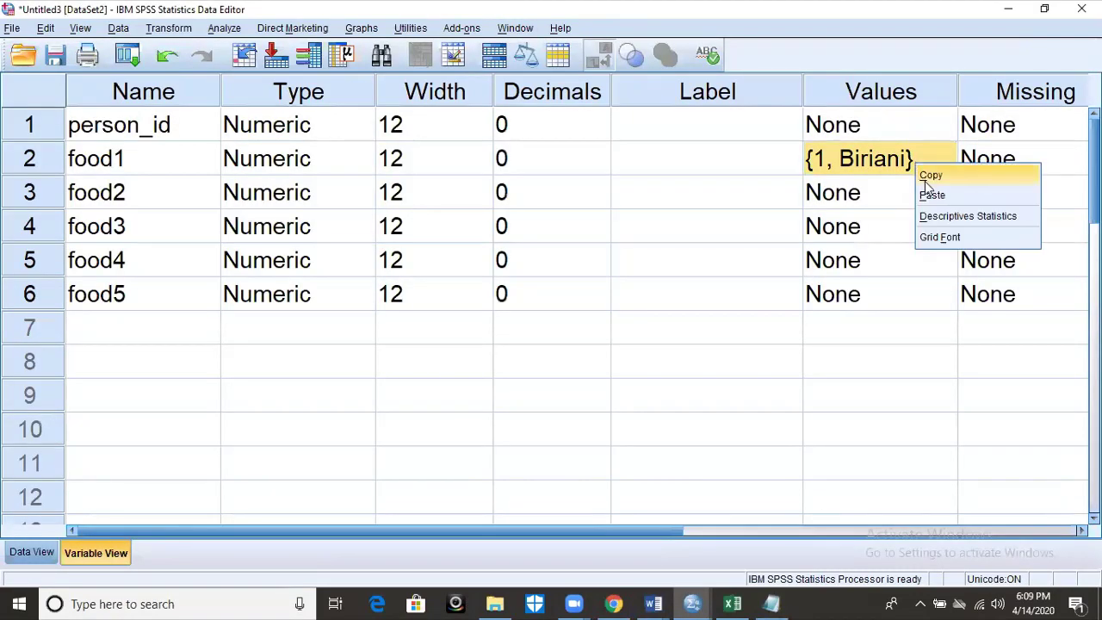
pyautogui.click(925, 176)
pyautogui.click(895, 205)
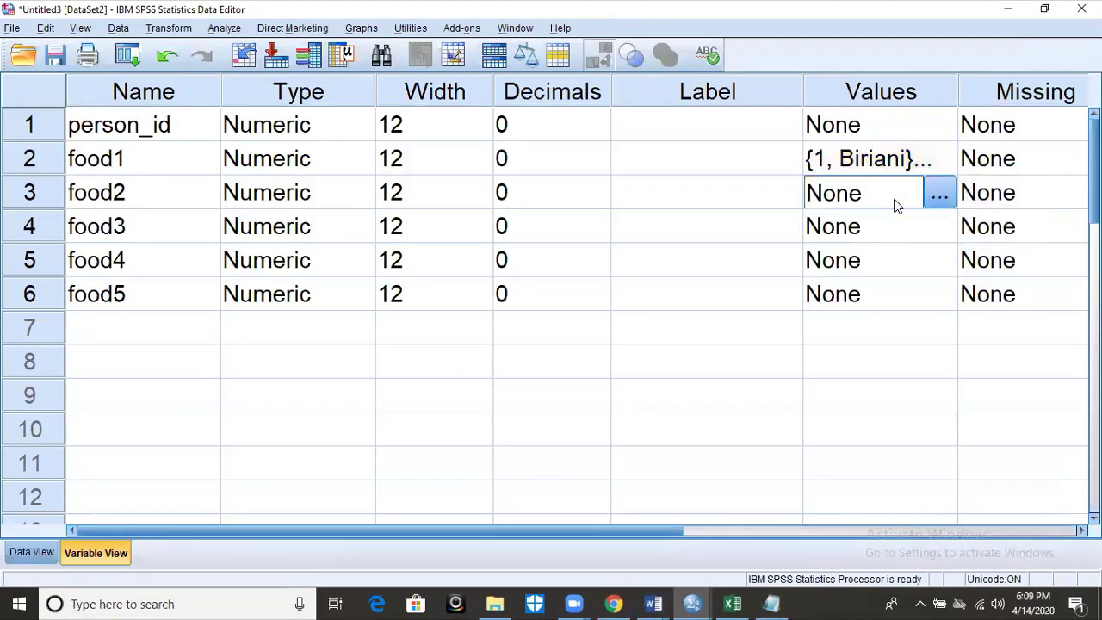
pyautogui.hotkey('shift', 'Down')
pyautogui.hotkey('shift', 'Down')
pyautogui.hotkey('shift', 'Down')
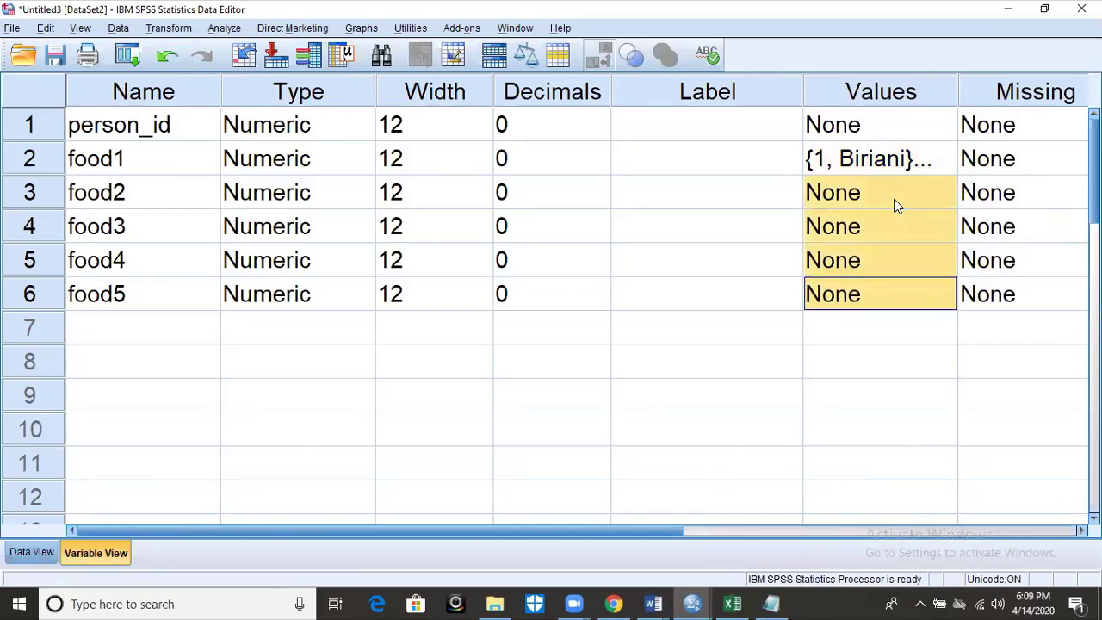
pyautogui.hotkey('ctrl', 'v')
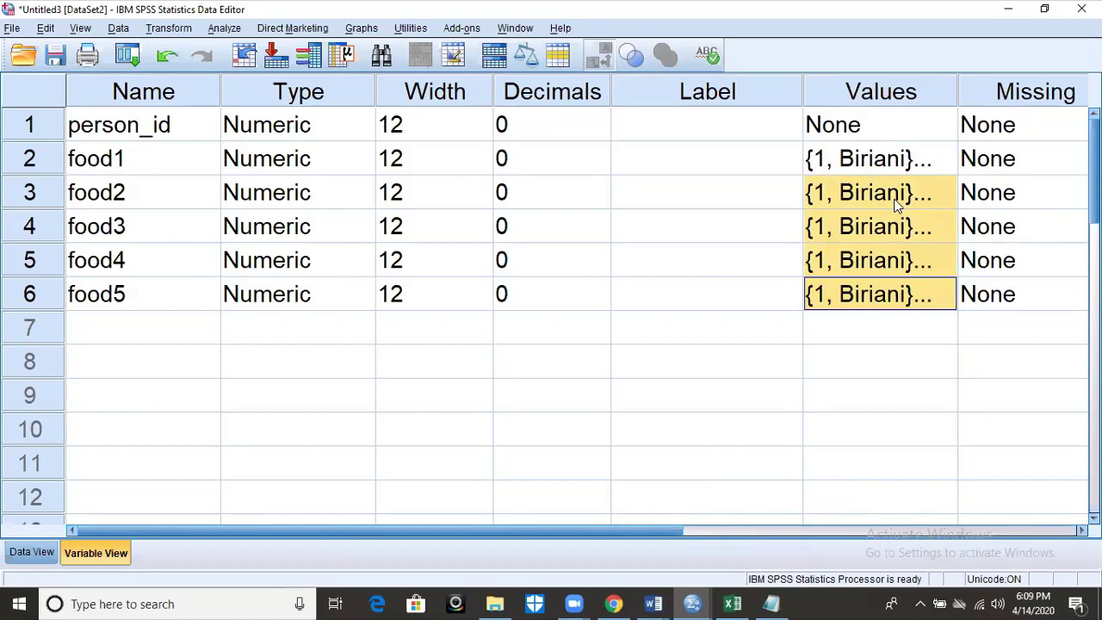
pyautogui.click(473, 374)
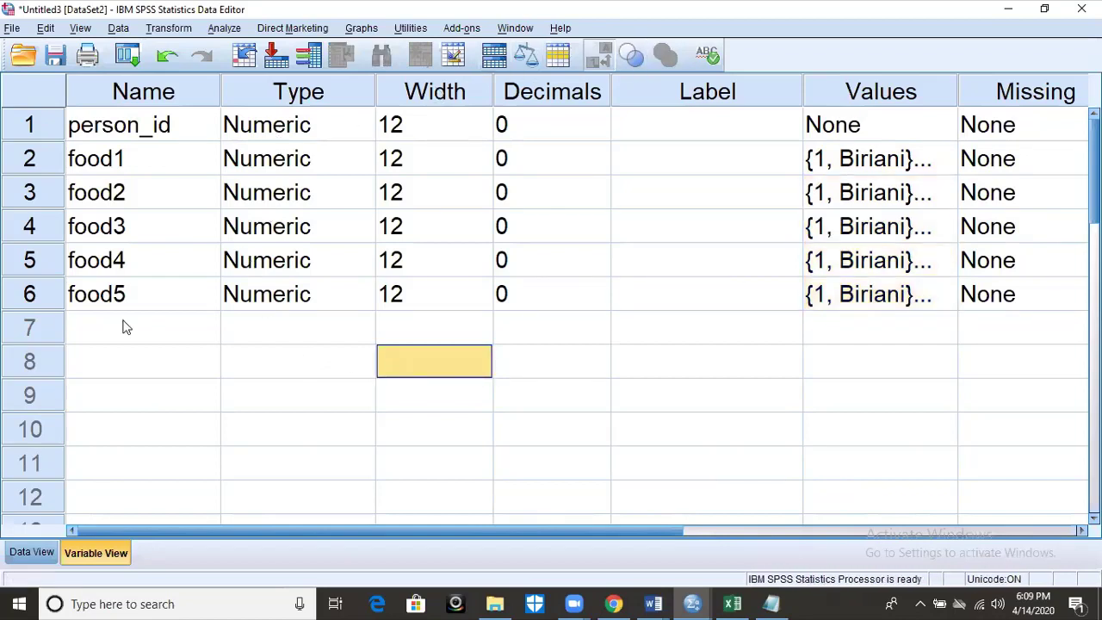
pyautogui.click(26, 556)
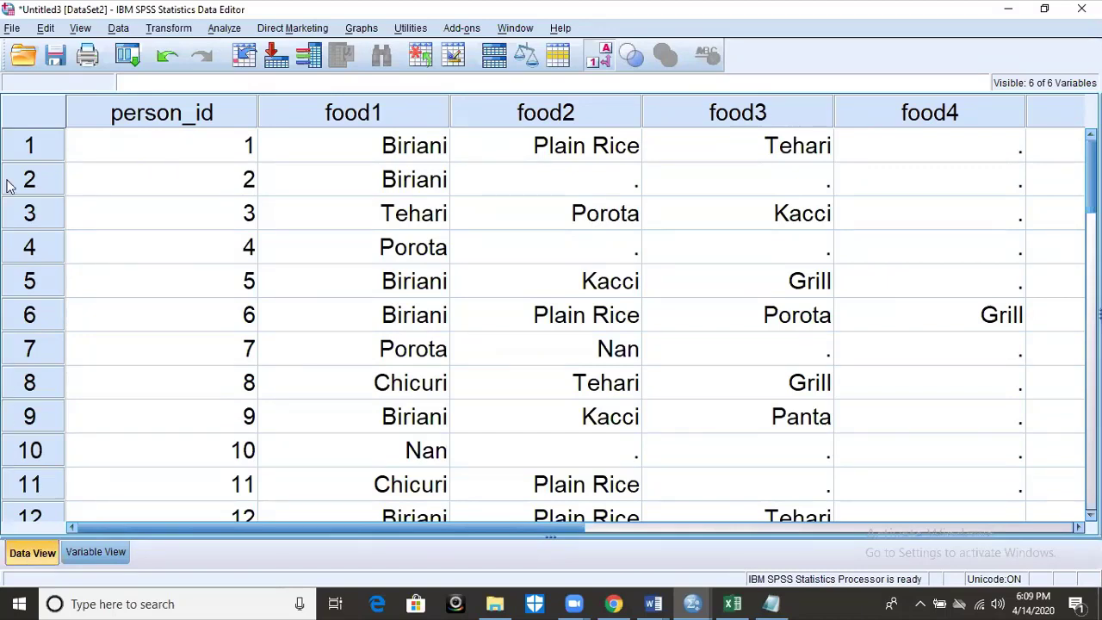
# Step: Run Frequencies with frequency tables for food1 through food5 and view the resulting tables
pyautogui.click(228, 30)
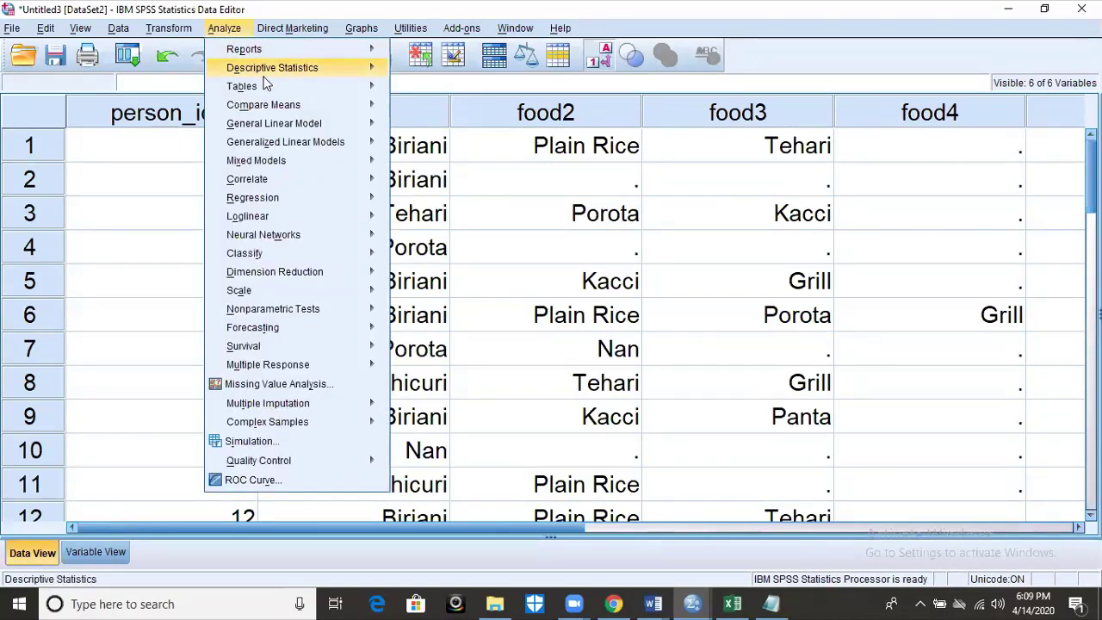
pyautogui.moveTo(259, 73)
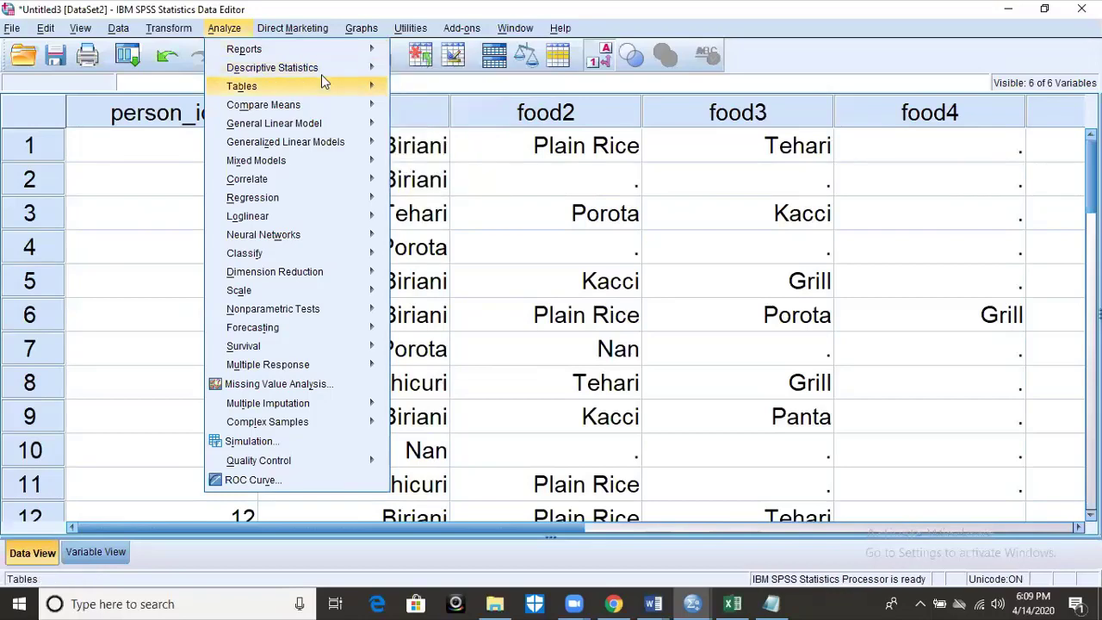
pyautogui.click(415, 72)
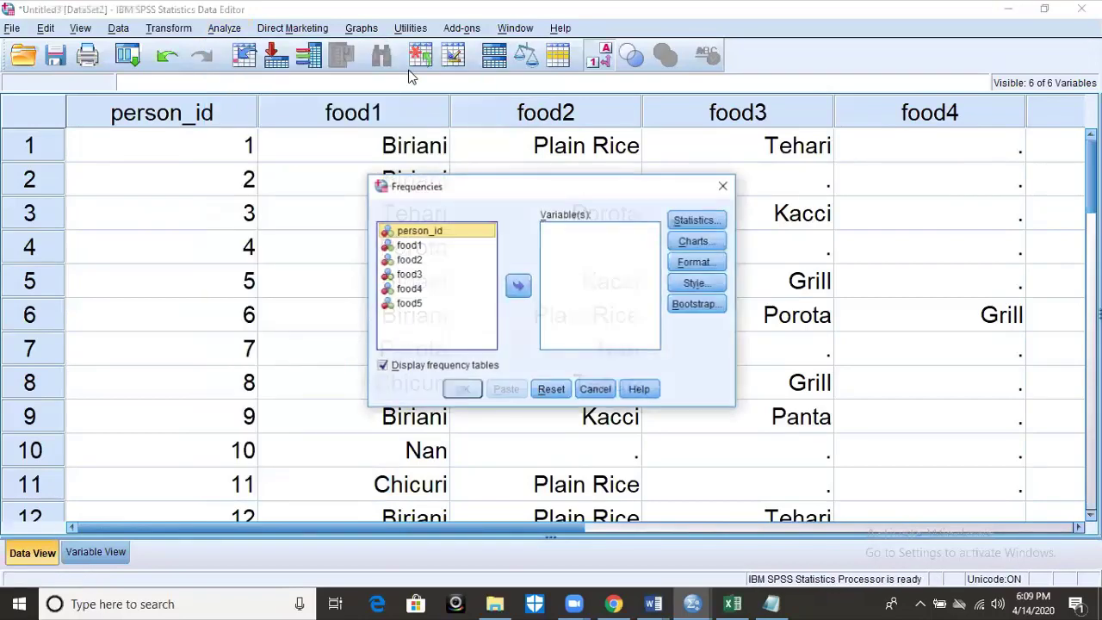
pyautogui.click(421, 245)
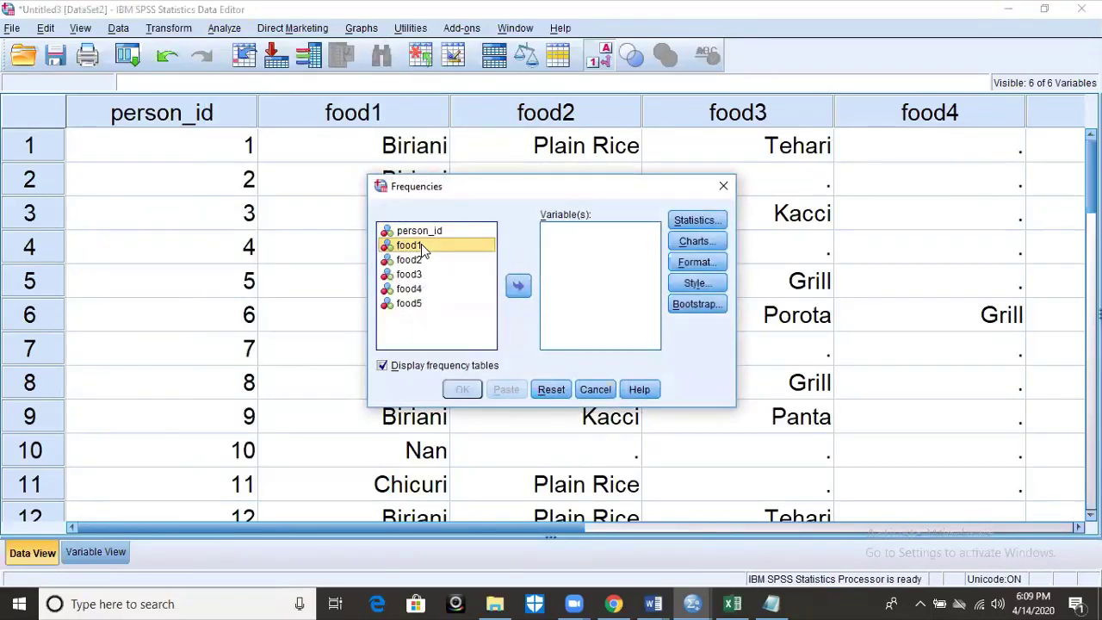
pyautogui.hotkey('shift', 'Down')
pyautogui.hotkey('shift', 'Down')
pyautogui.hotkey('shift', 'Down')
pyautogui.hotkey('shift', 'Down')
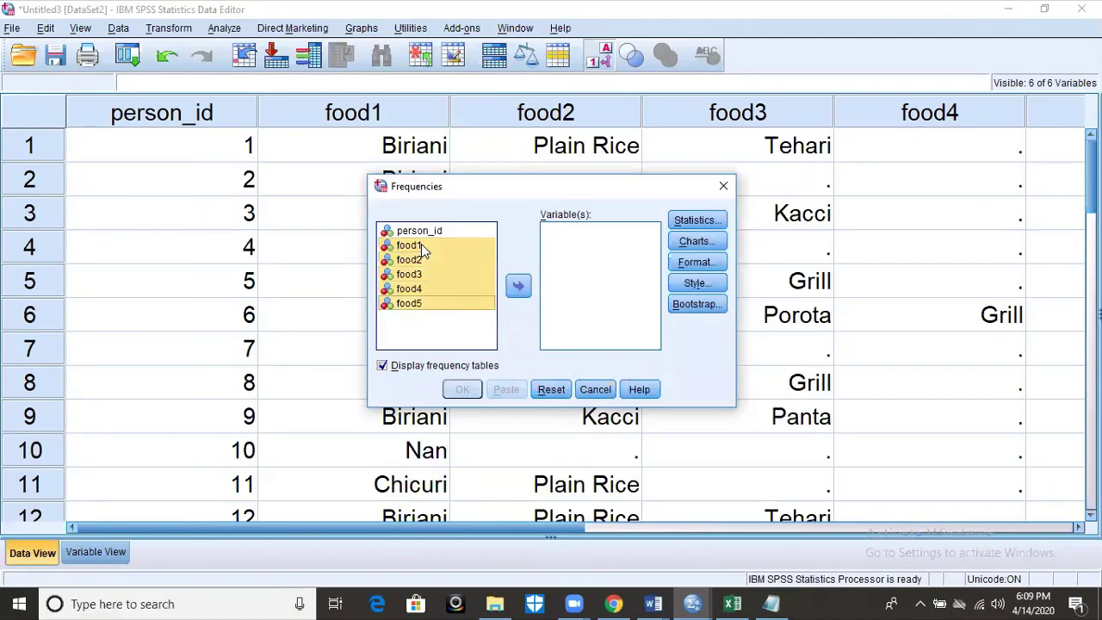
pyautogui.click(518, 285)
pyautogui.click(462, 389)
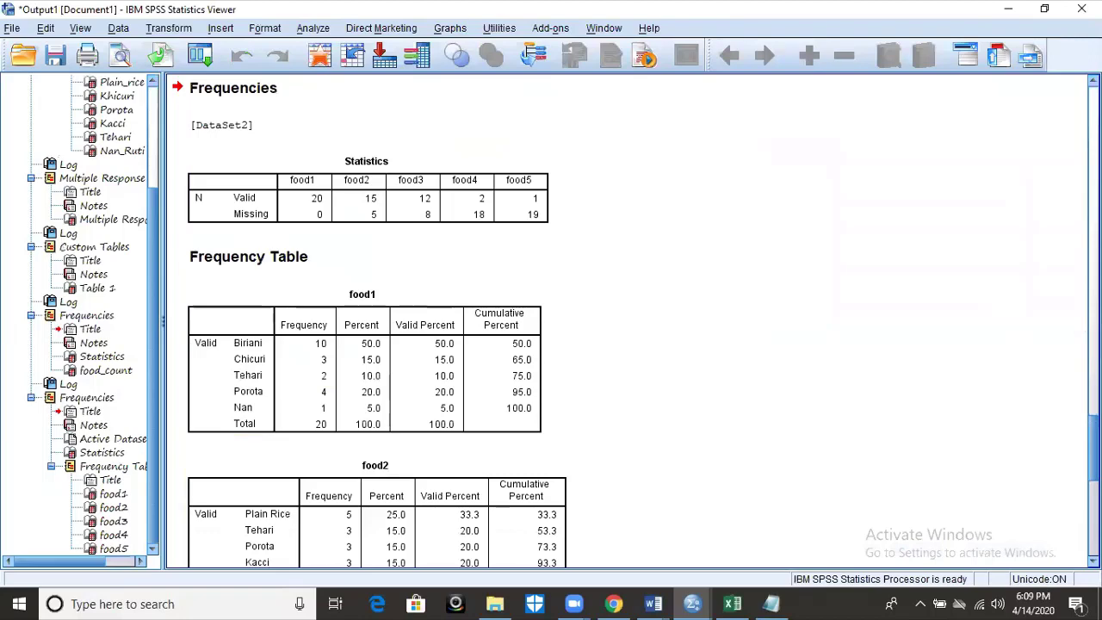
pyautogui.scroll(-2, 636, 320)
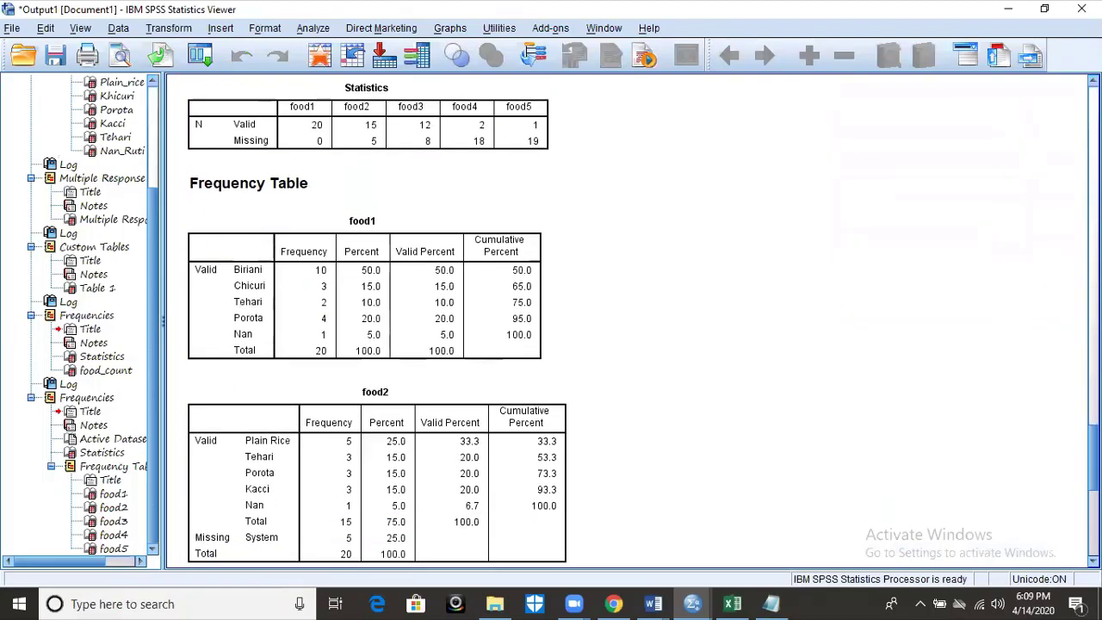